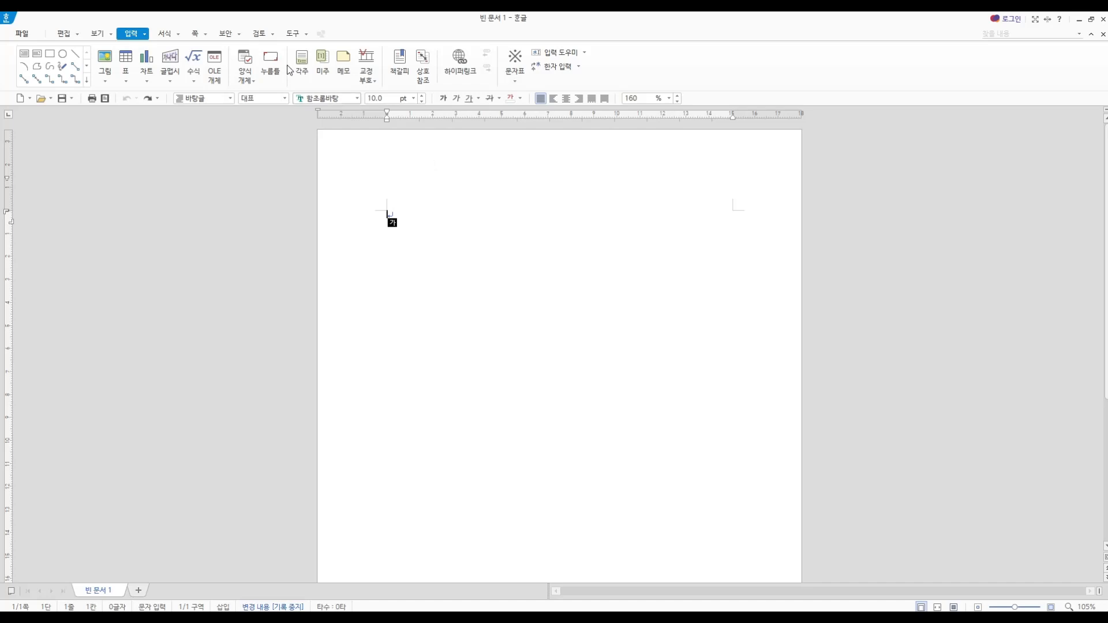
In 편집 용지 page setup, set the top margin to 10 mm and keep the header at 10 mm
click(209, 35)
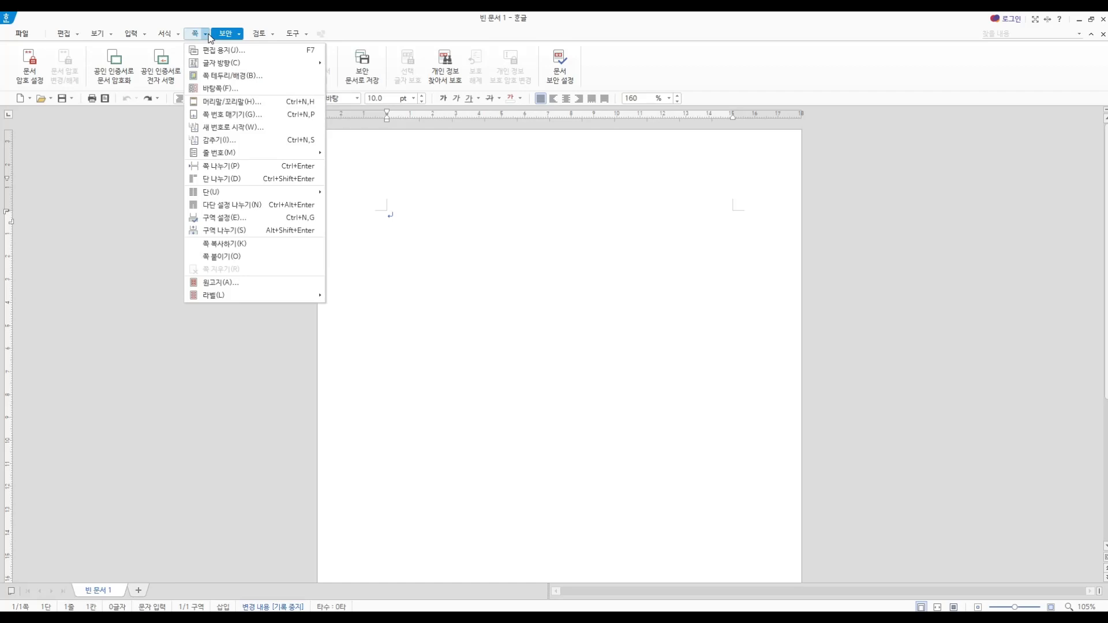
click(221, 51)
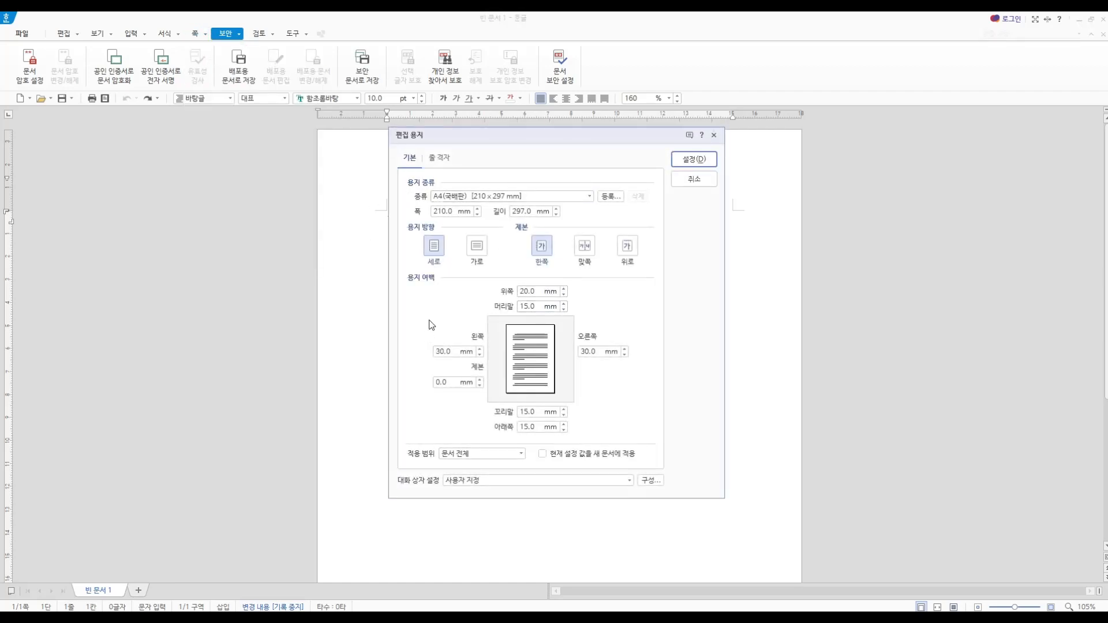
click(518, 292)
double_click(518, 292)
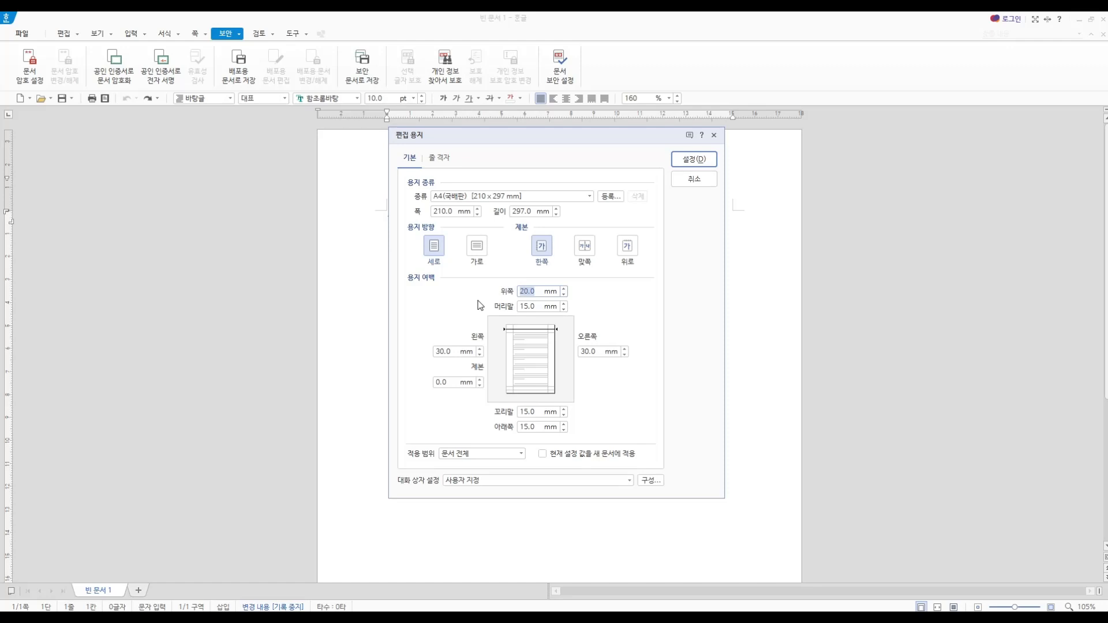
text(1)
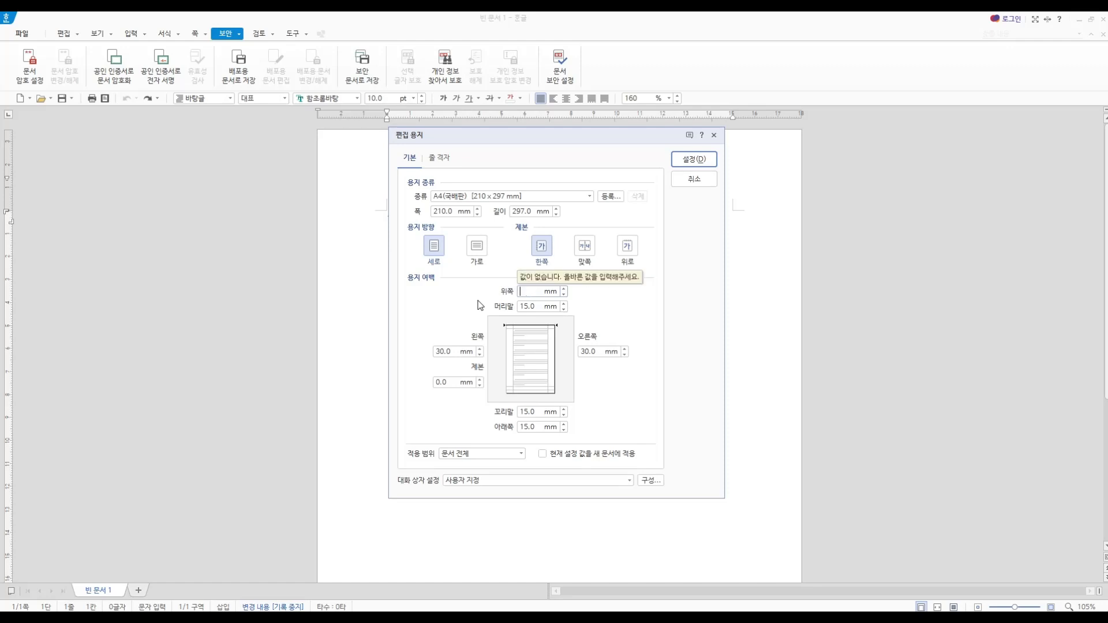
text(0)
key(Tab)
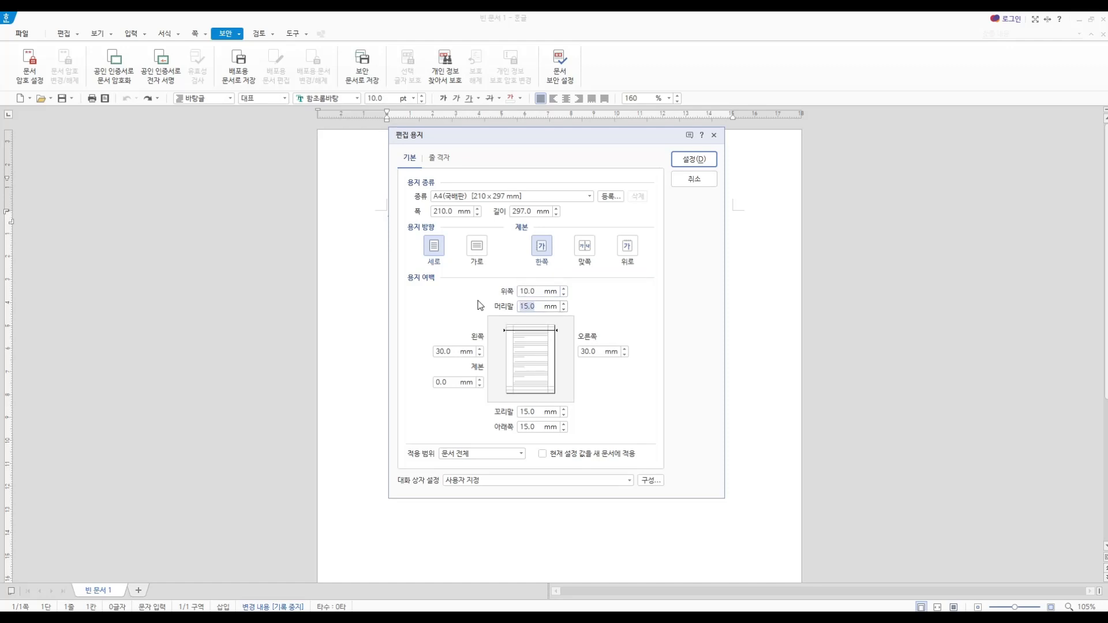
text(10)
key(Tab)
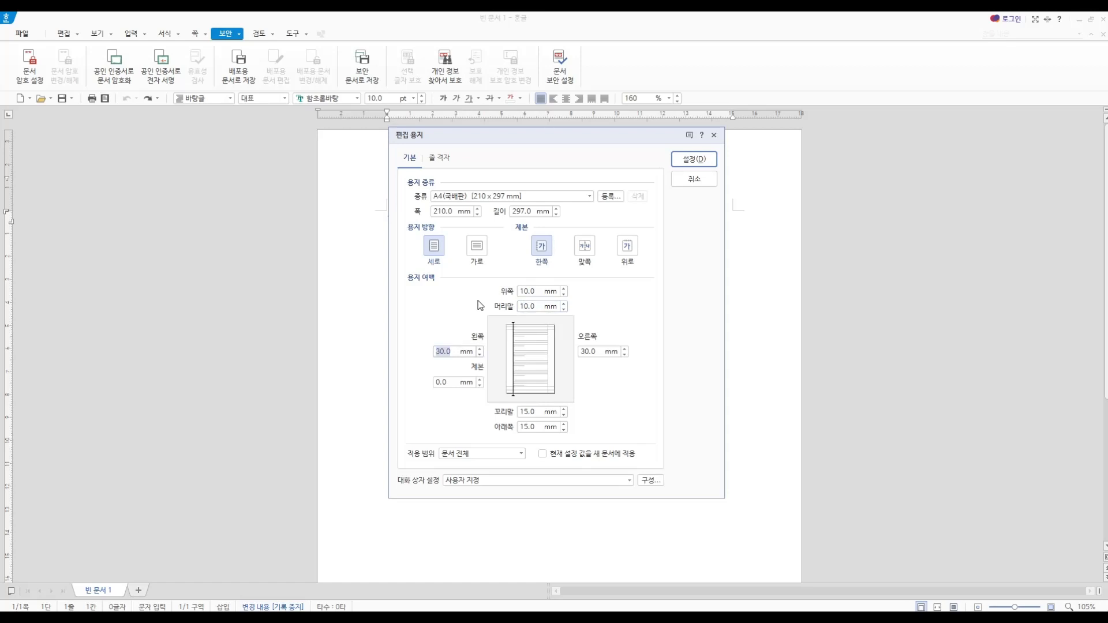
Set left and right margins to 20 mm, footer and bottom to 10 mm, and apply
text(20)
key(Tab)
key(Tab)
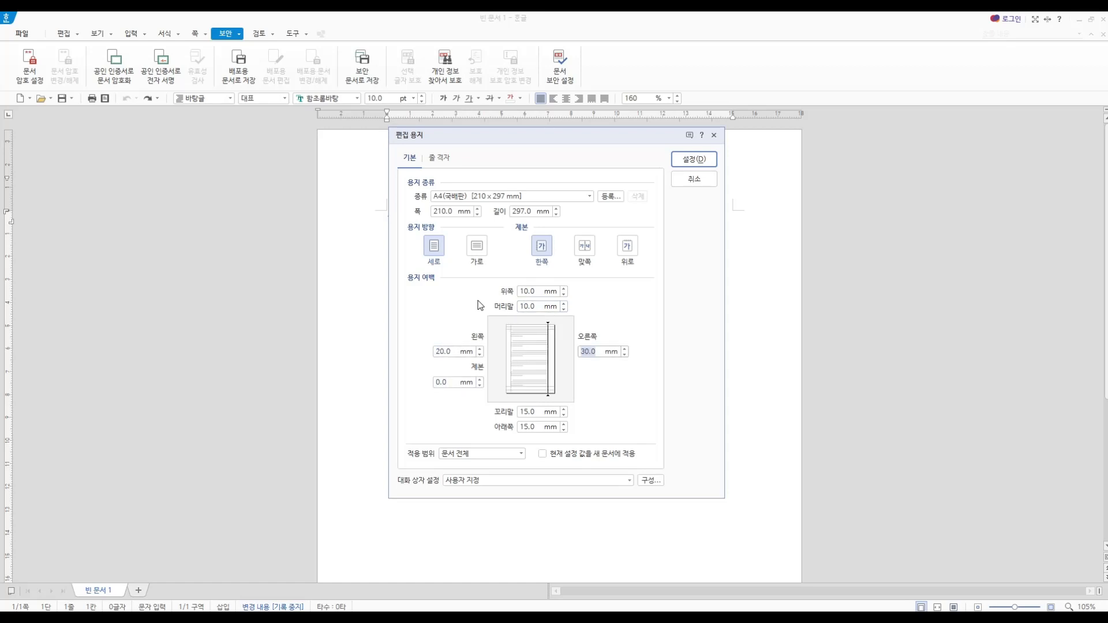
text(20)
key(Tab)
text(10)
key(Tab)
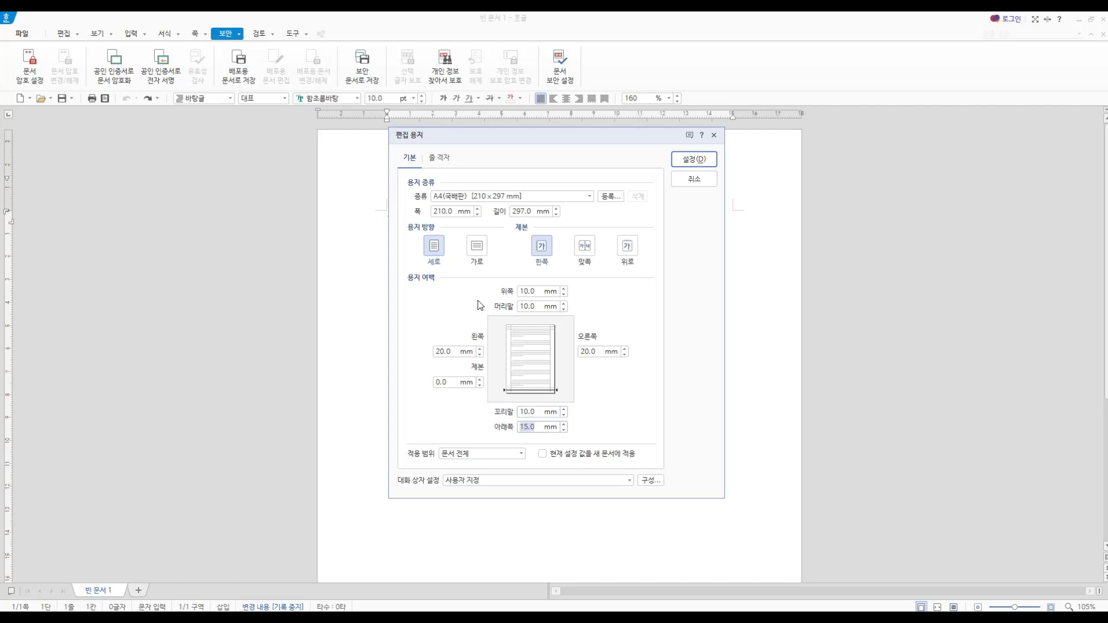
text(10)
key(Return)
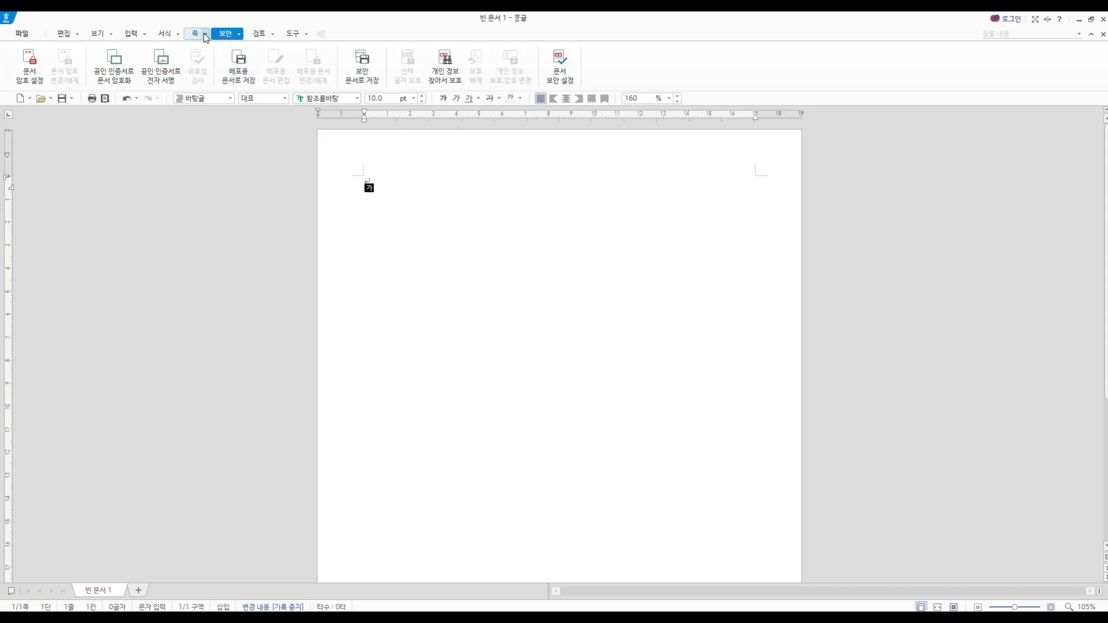
Apply a double-line page border to all four sides via 쪽 테두리/배경
click(204, 34)
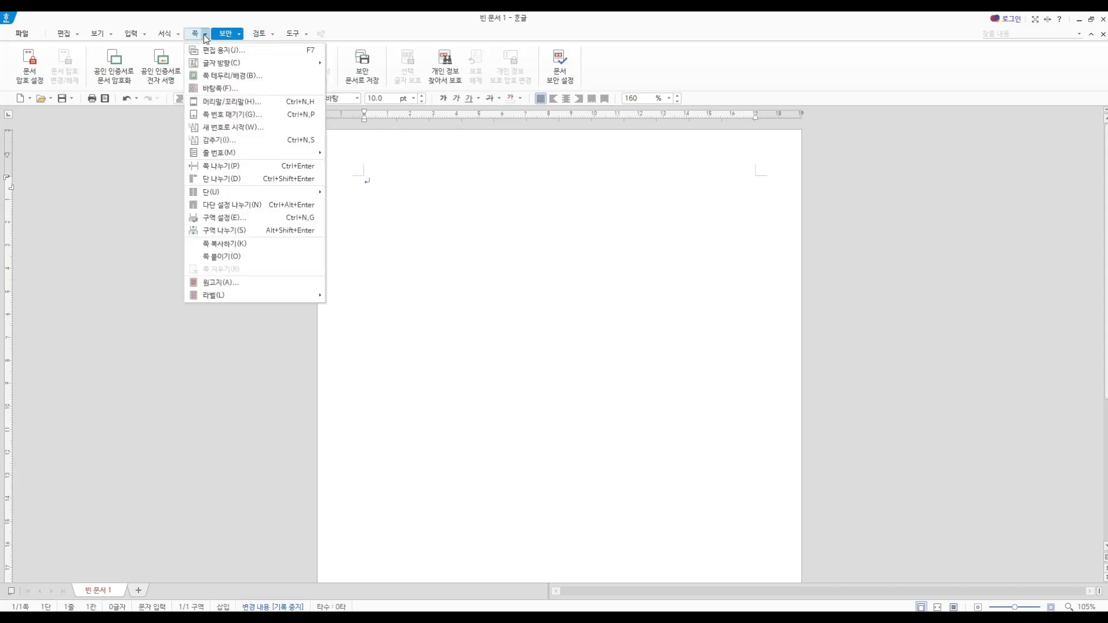
click(221, 75)
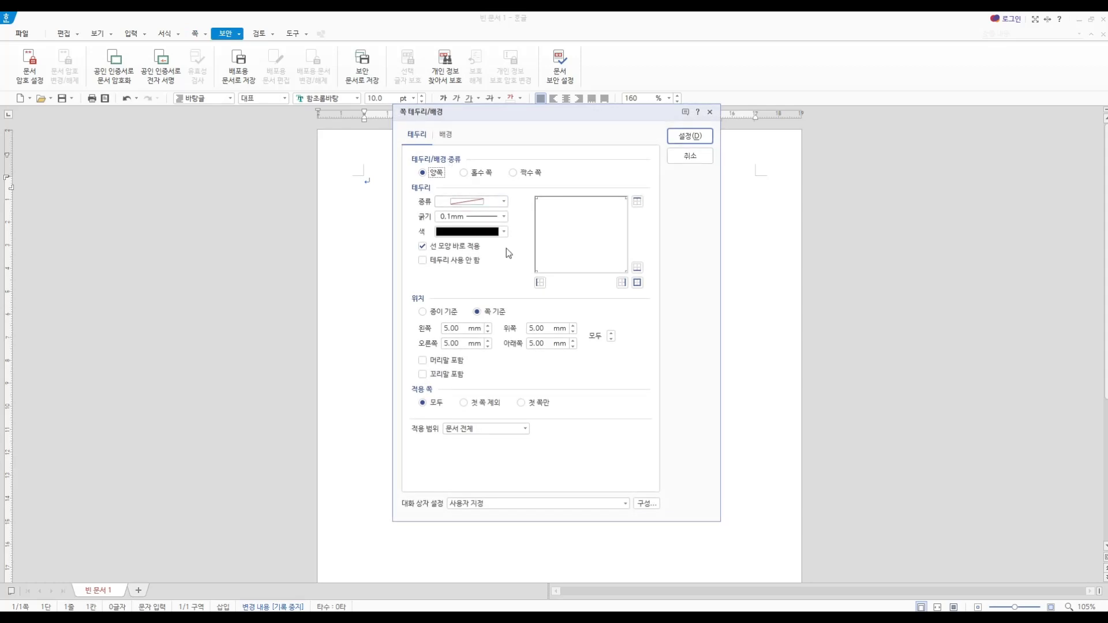
click(462, 202)
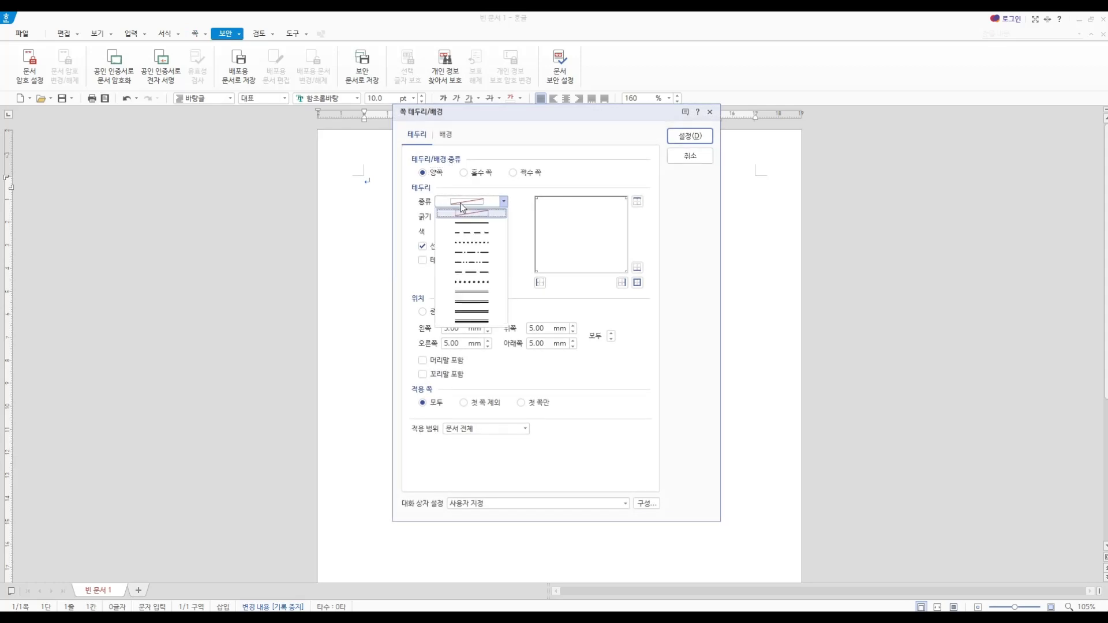
click(470, 294)
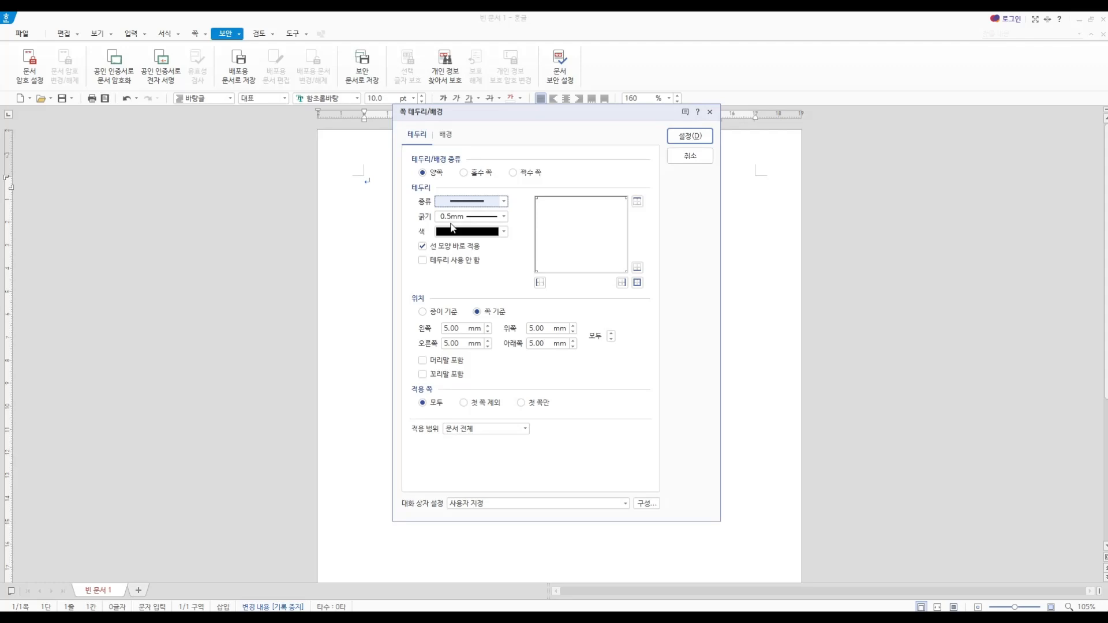
click(637, 283)
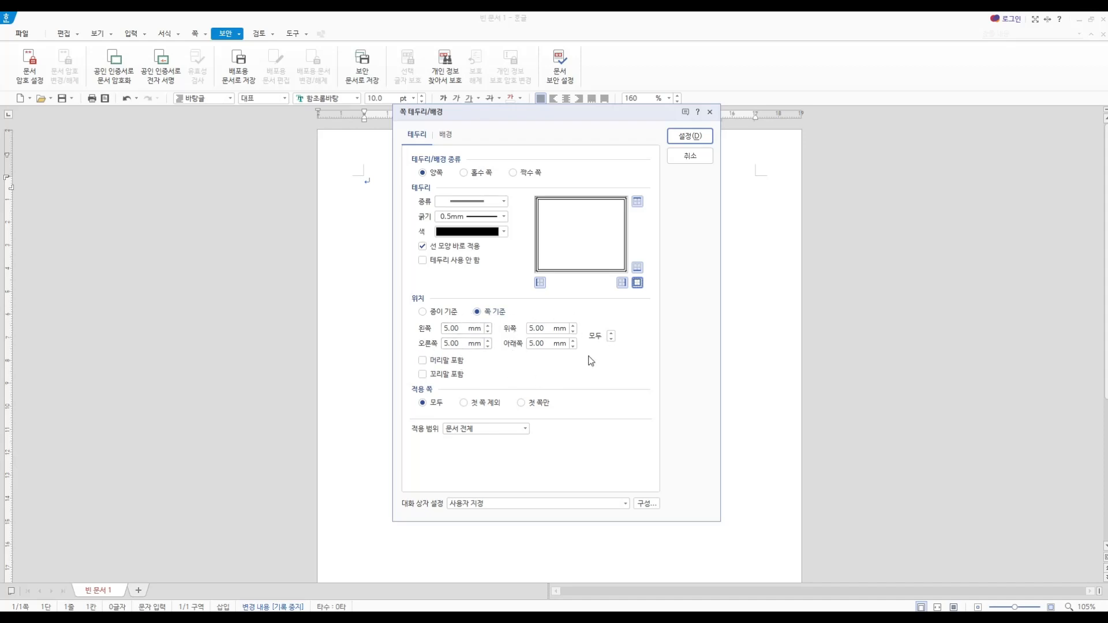
click(690, 137)
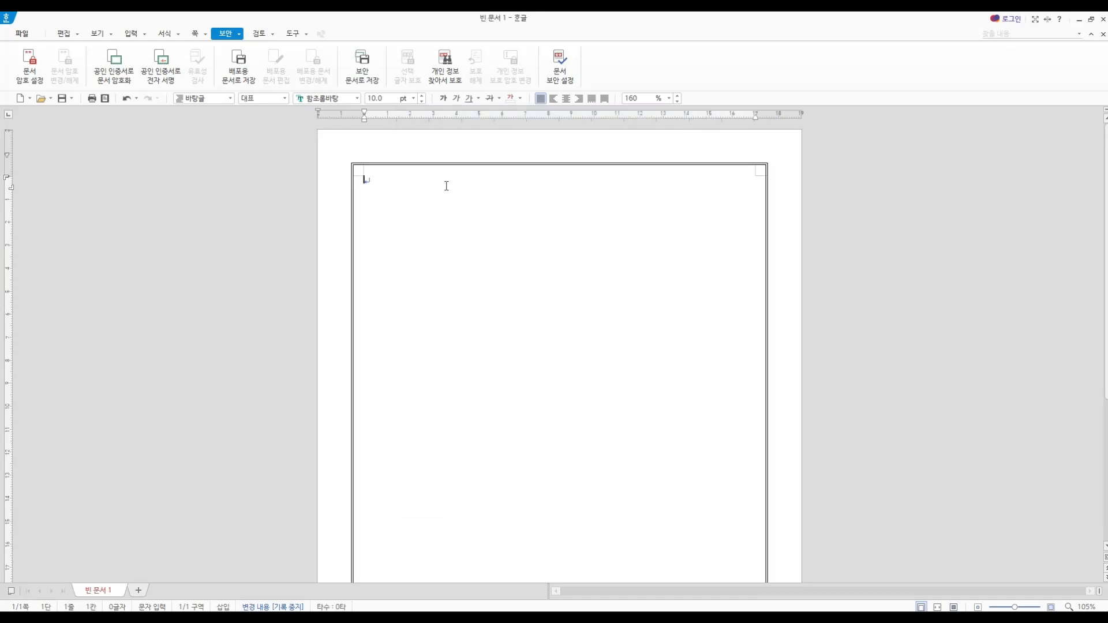
Draw a text box near the top of the page and open its properties
text(가)
click(131, 34)
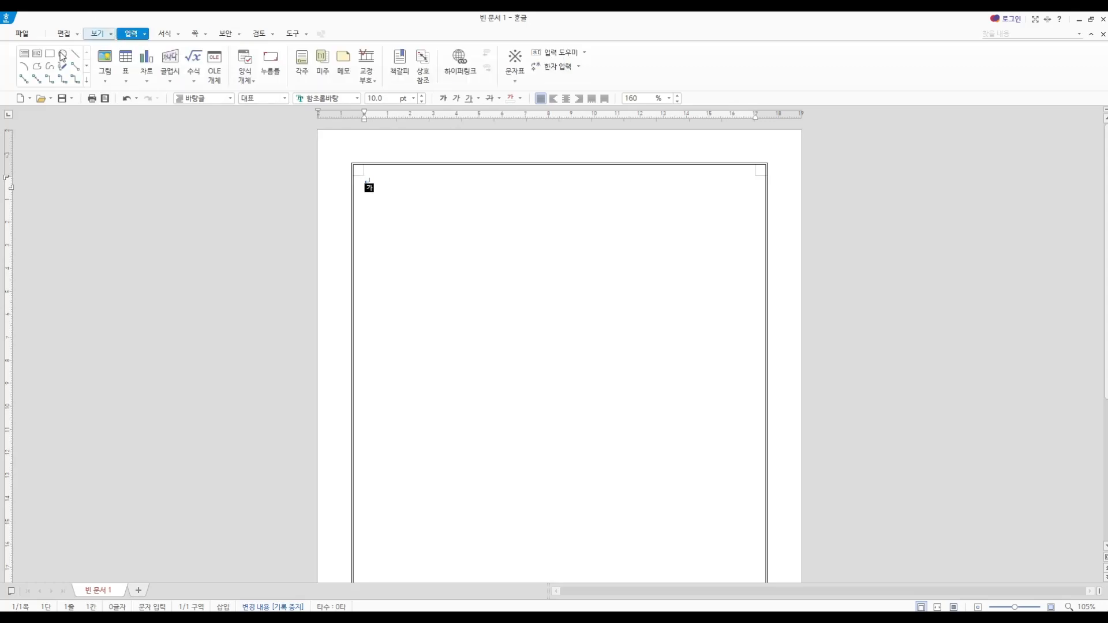
click(24, 53)
drag(366, 174, 492, 231)
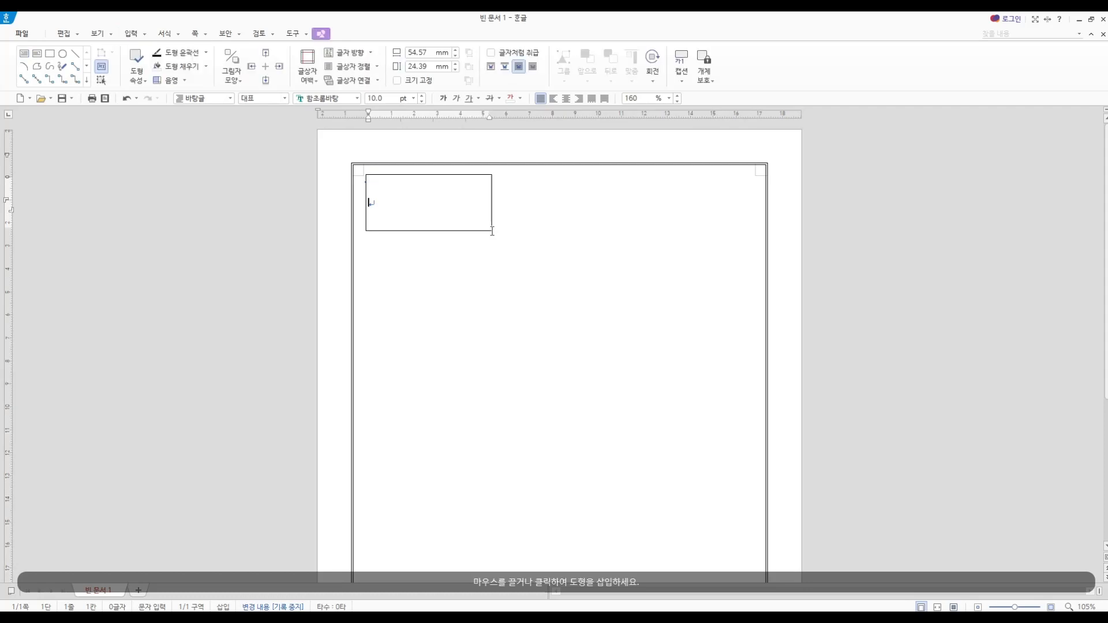
click(471, 175)
double_click(471, 177)
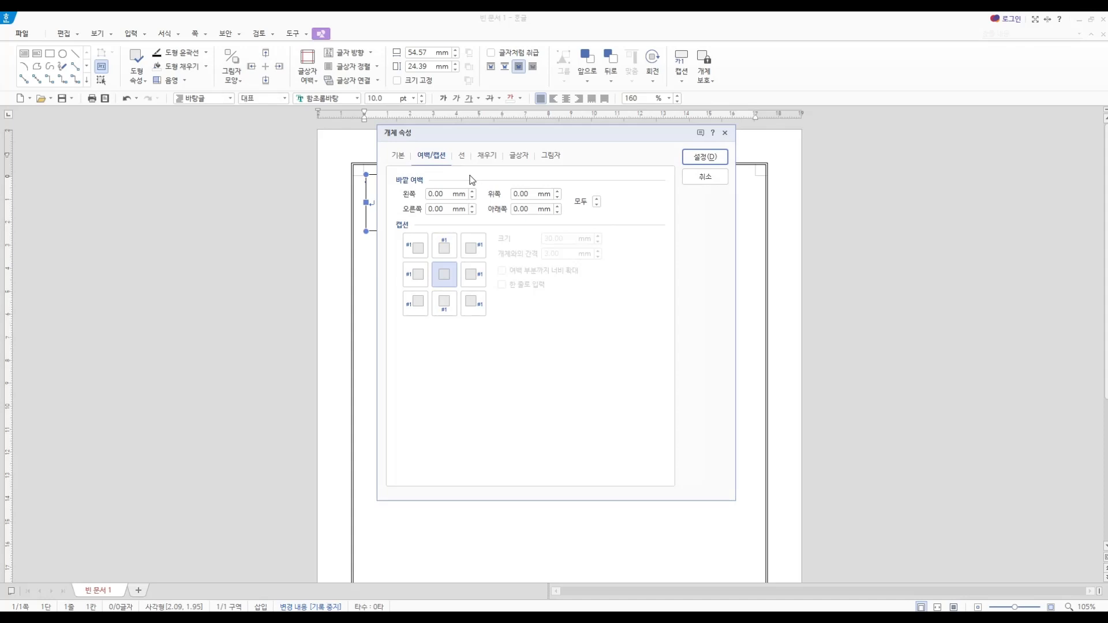
Lock the box at 170 × 23 mm, set 자리차지 wrapping, and centre it horizontally on the paper
click(399, 156)
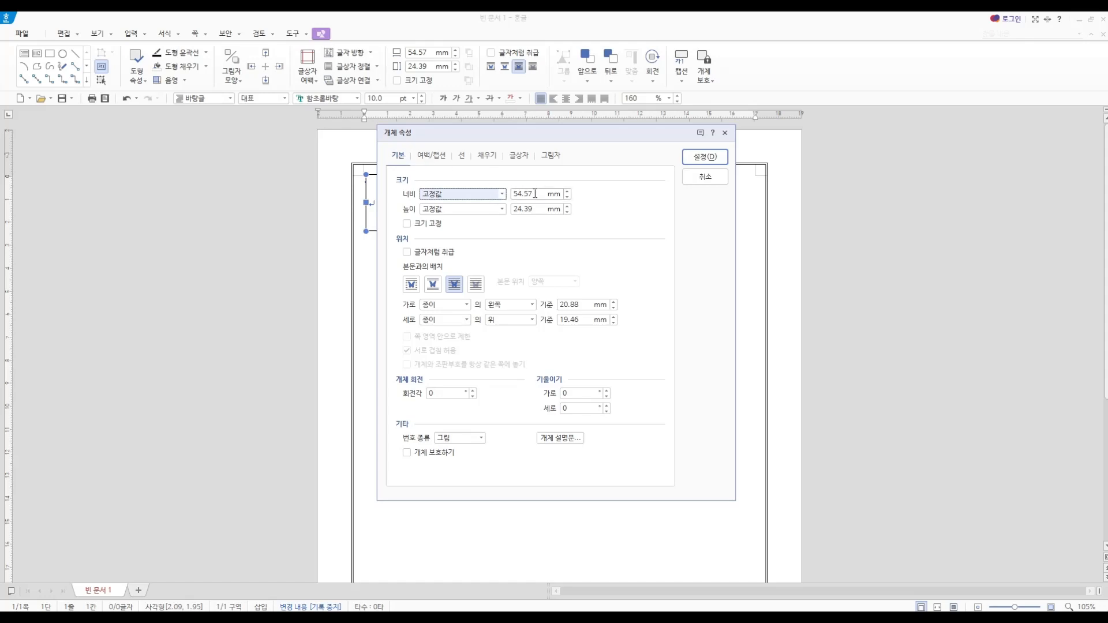
key(Tab)
text(170)
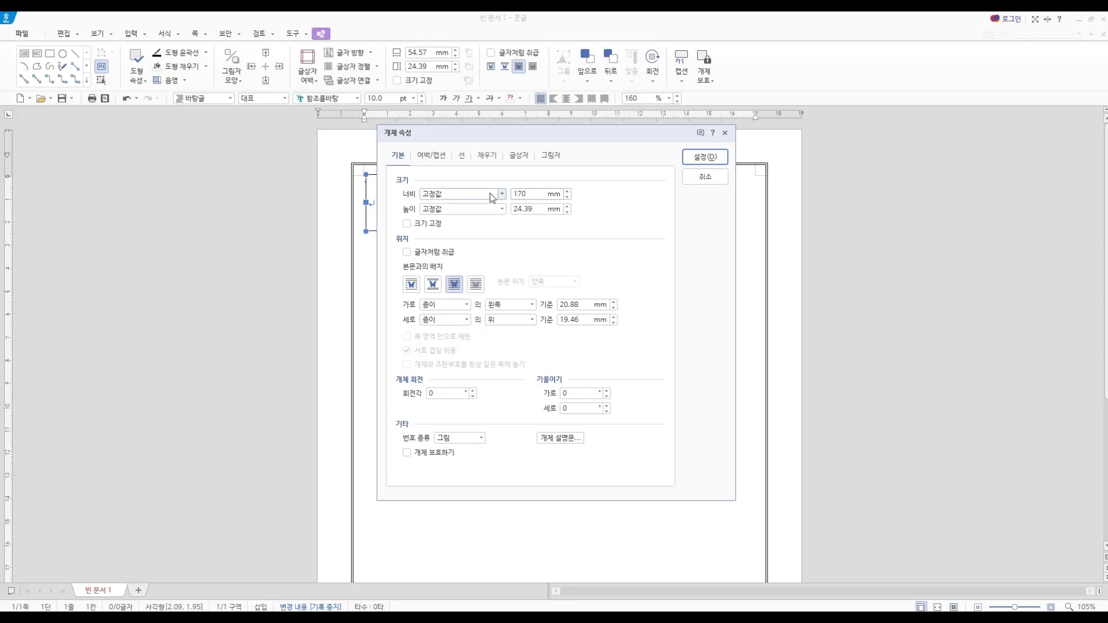
key(Tab)
key(Tab)
text(23)
click(429, 224)
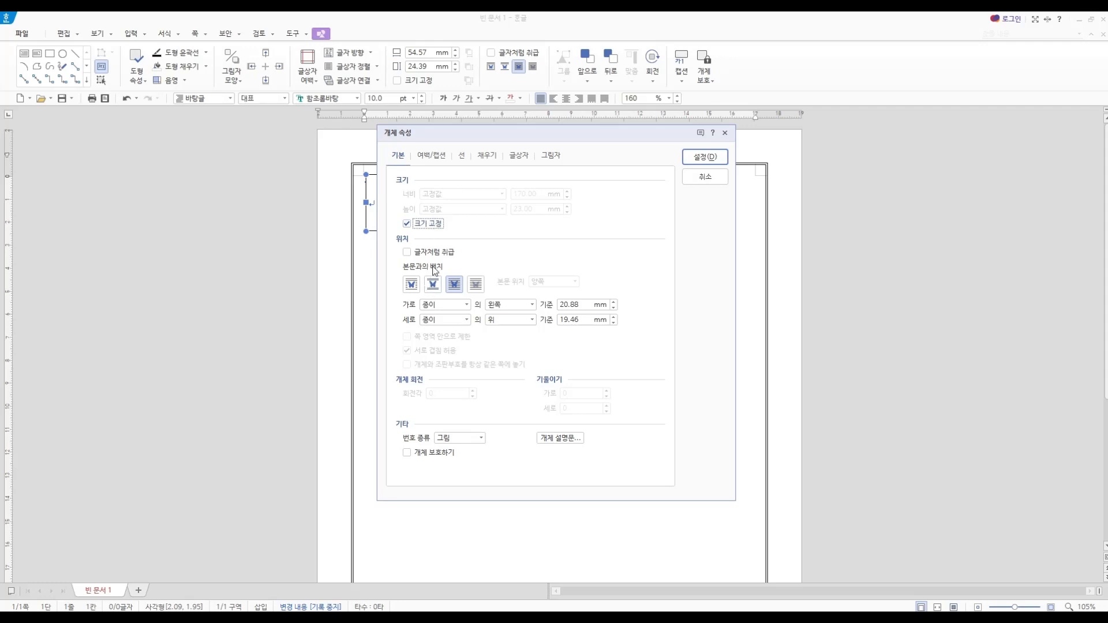
click(434, 285)
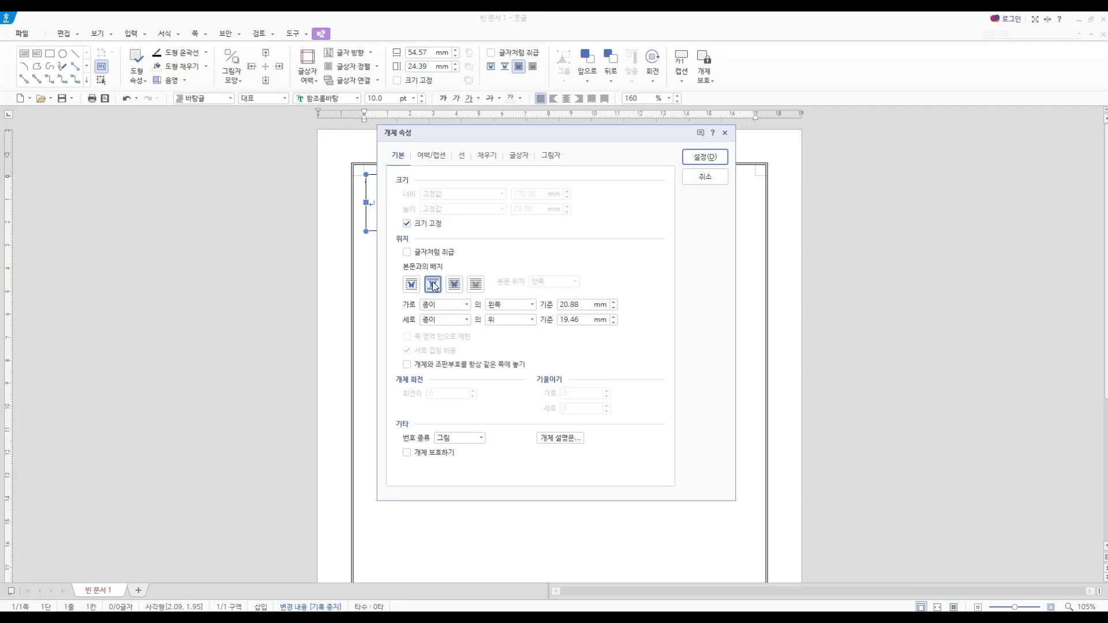
click(507, 306)
click(504, 326)
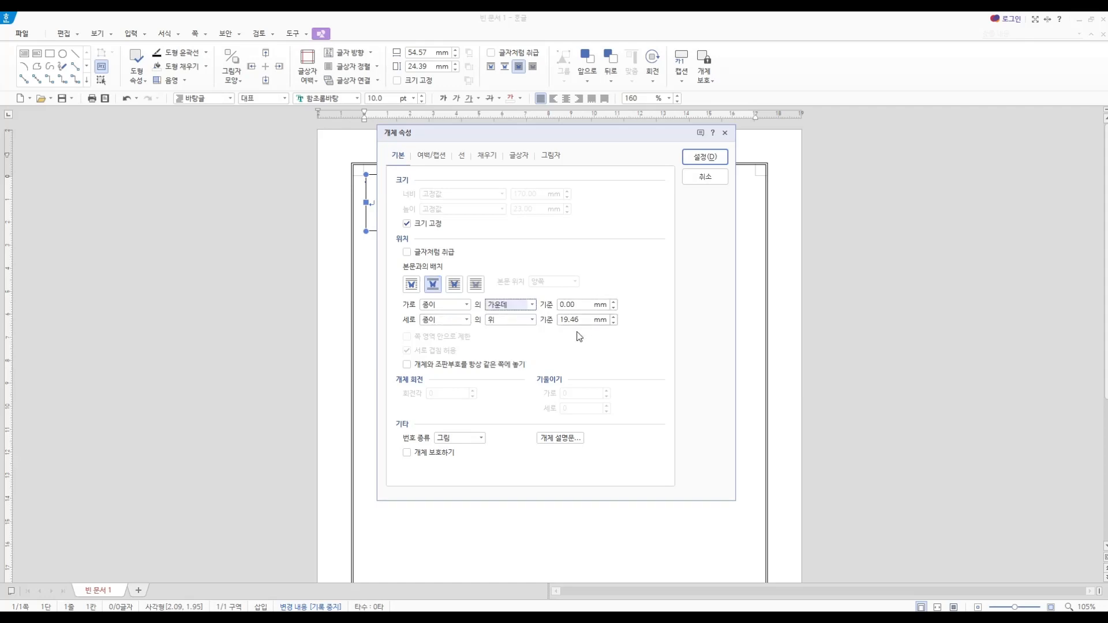
click(588, 320)
drag(507, 313, 494, 310)
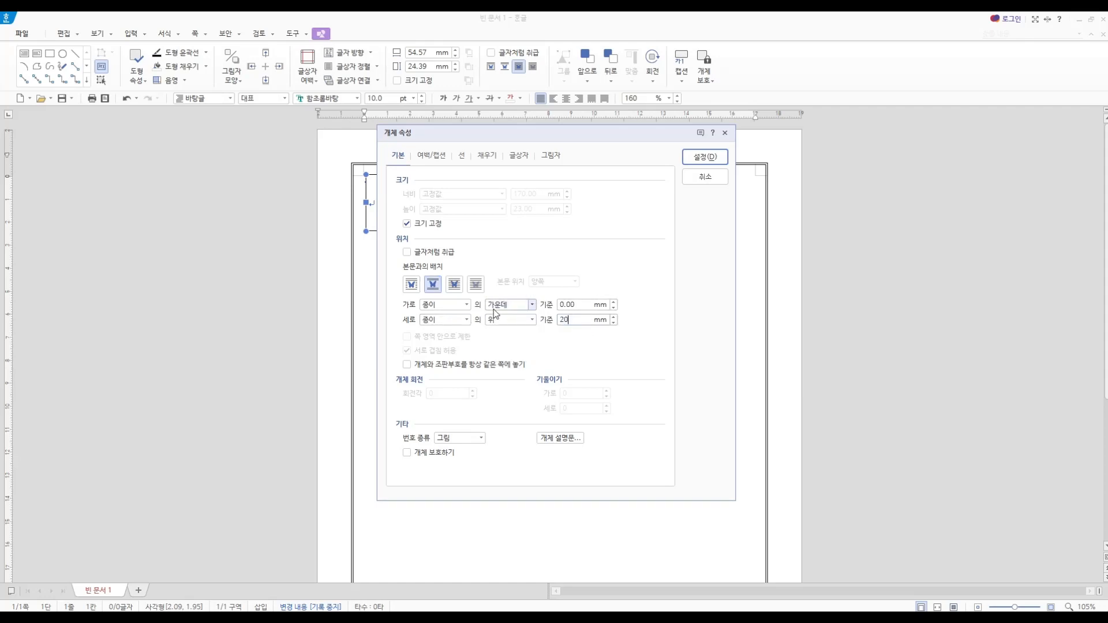
Give the box a 5 mm bottom outer margin and a black 0.2 mm outline
click(445, 158)
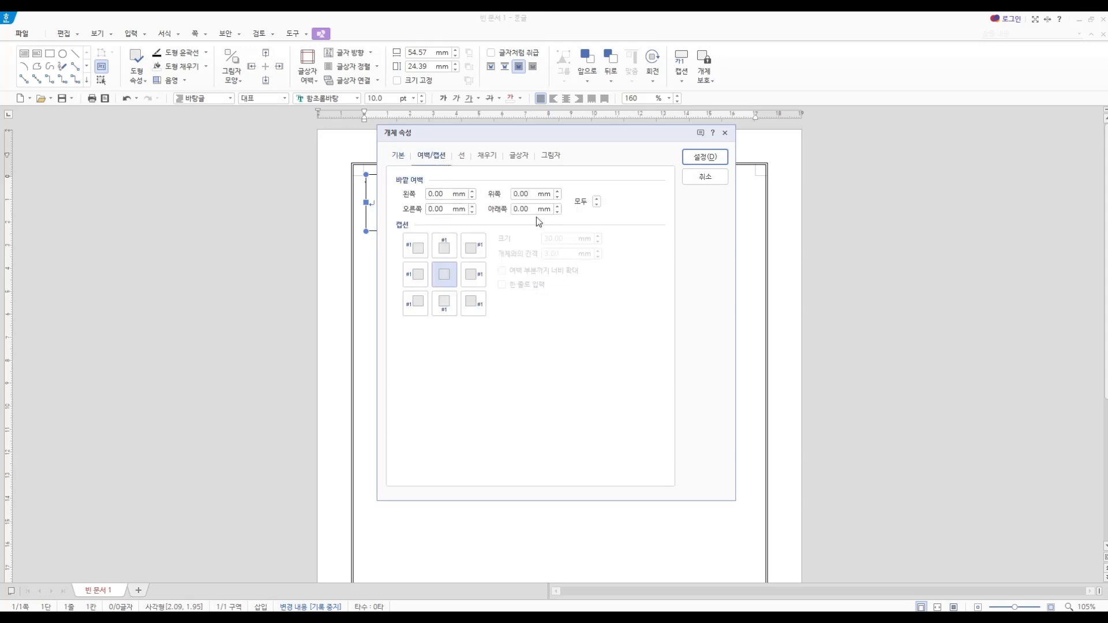
drag(534, 209, 472, 206)
text(5)
click(462, 157)
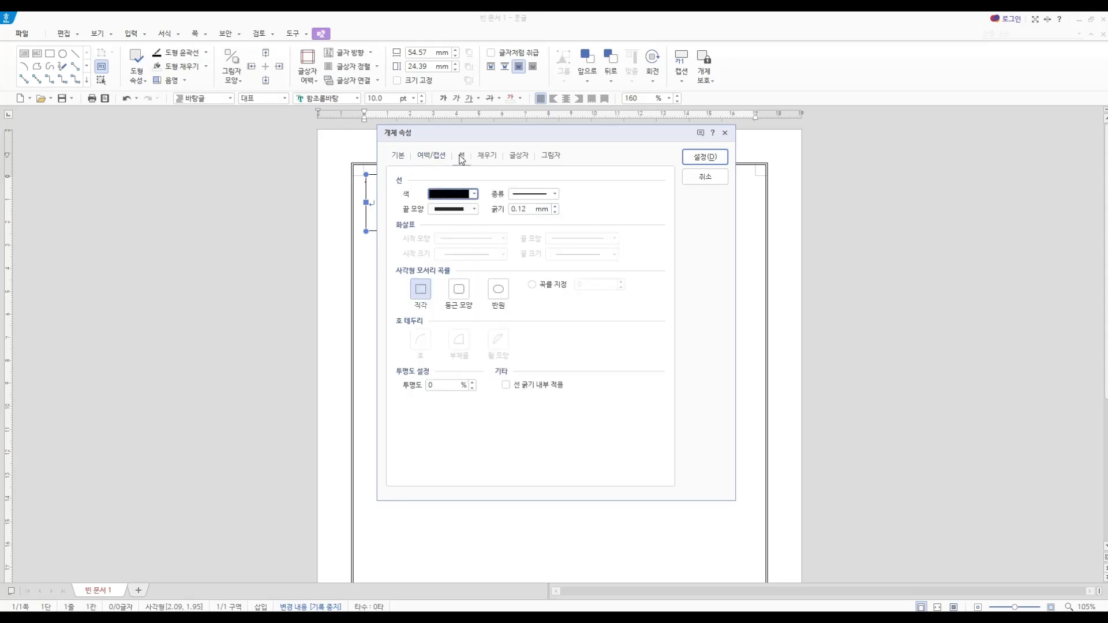
click(442, 198)
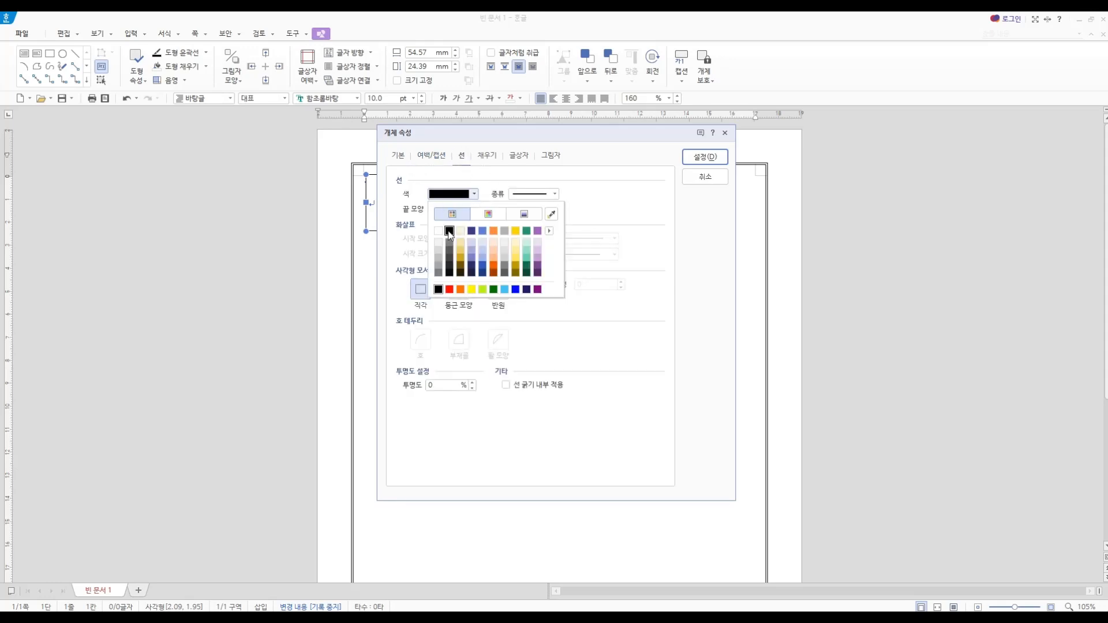
click(450, 233)
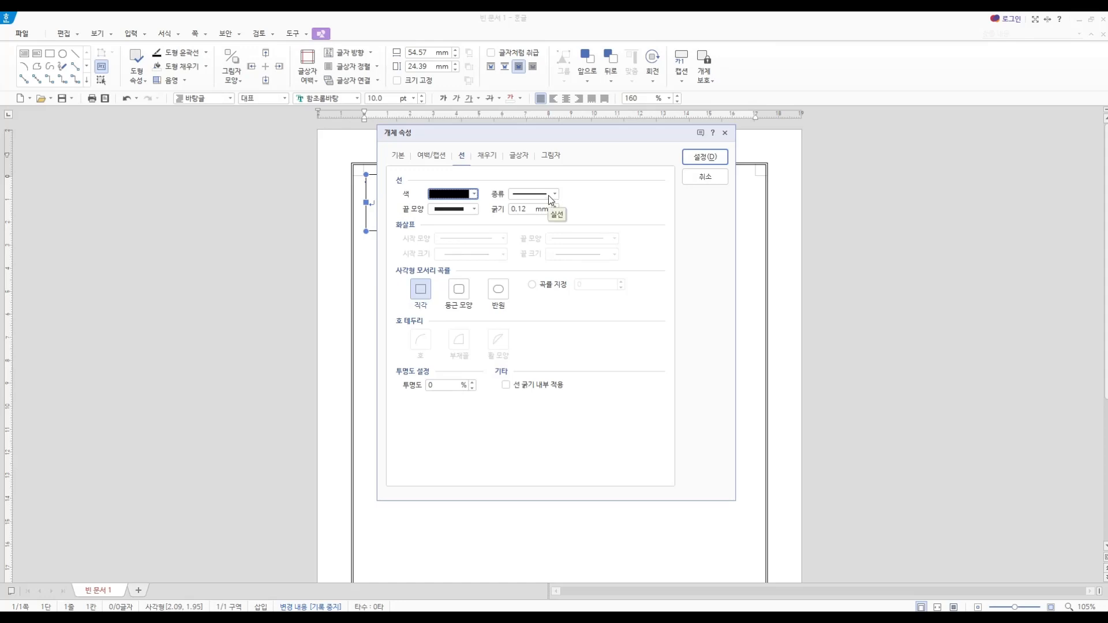
click(524, 210)
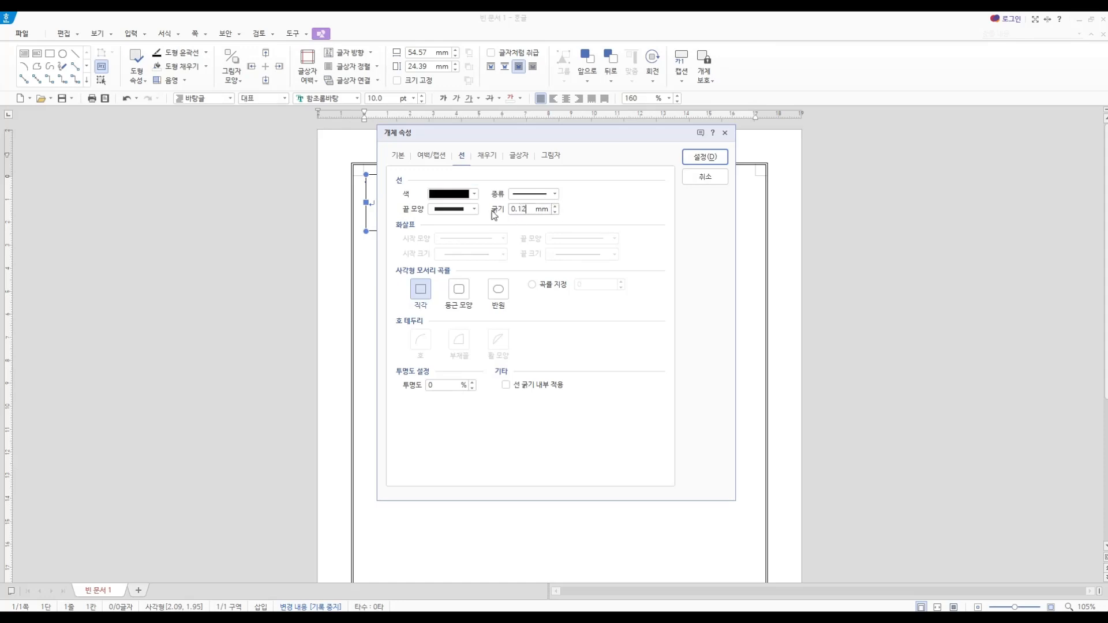
text(0.2)
Fill the box with pale blue and apply the object settings
click(484, 160)
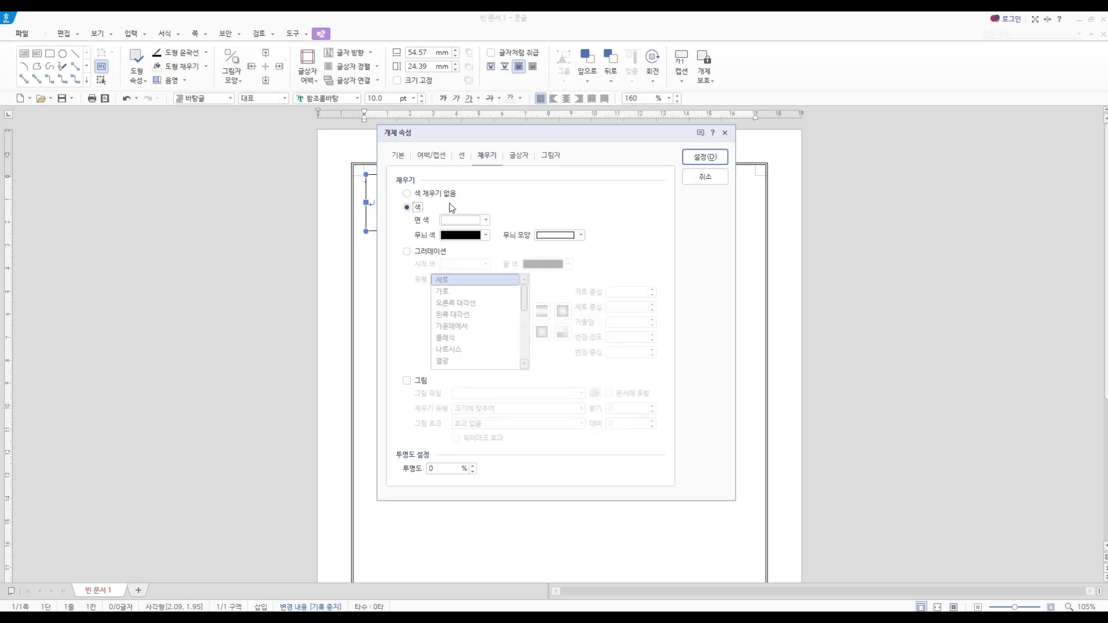
click(472, 221)
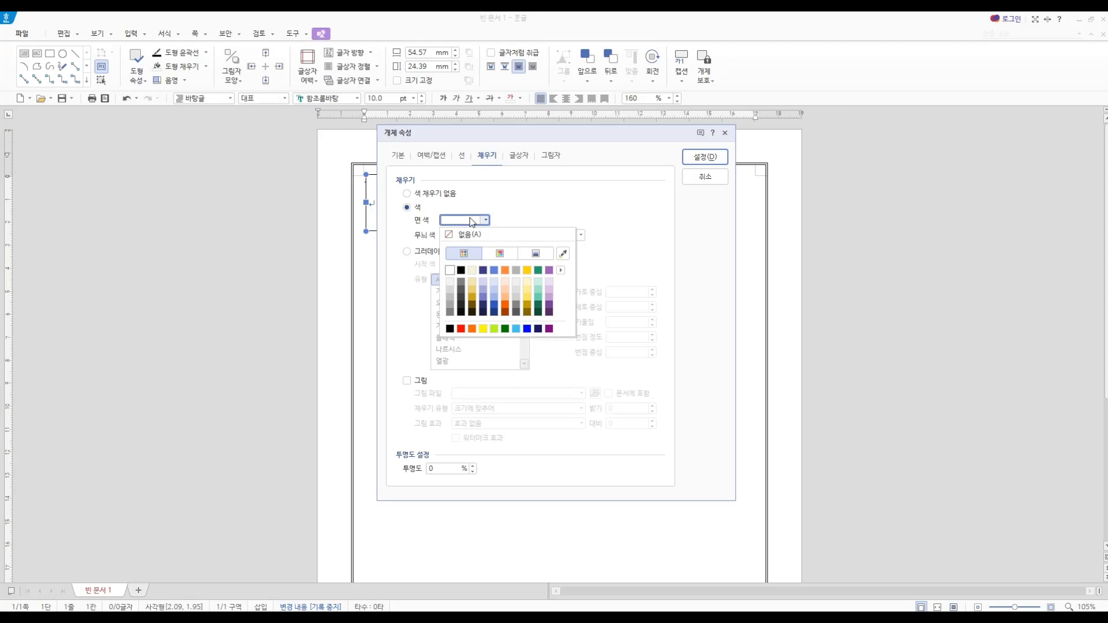
click(494, 281)
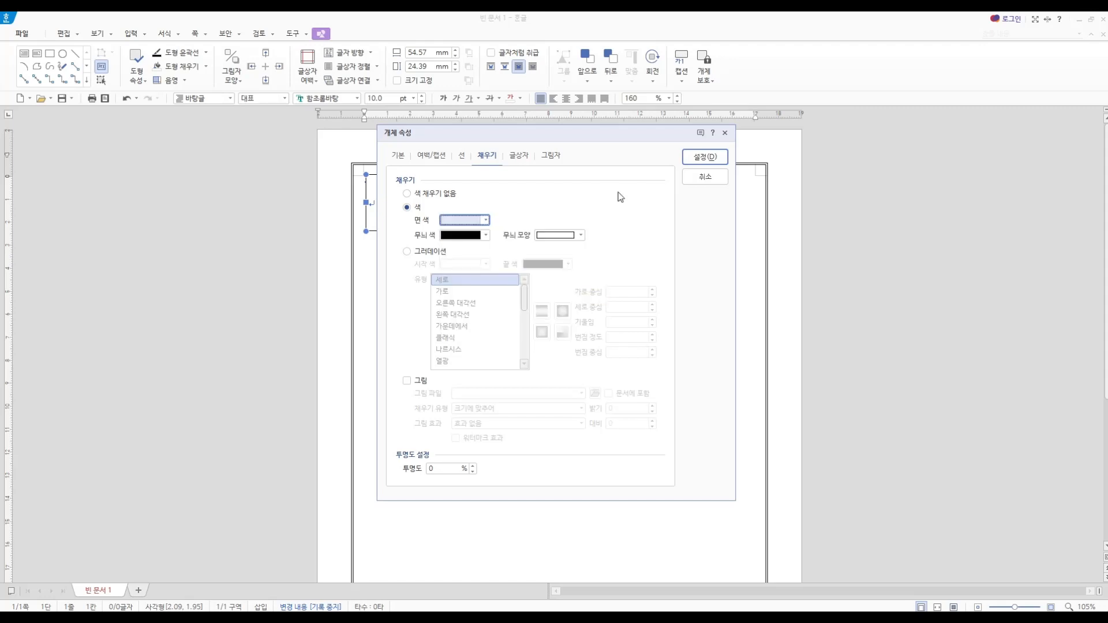
click(705, 160)
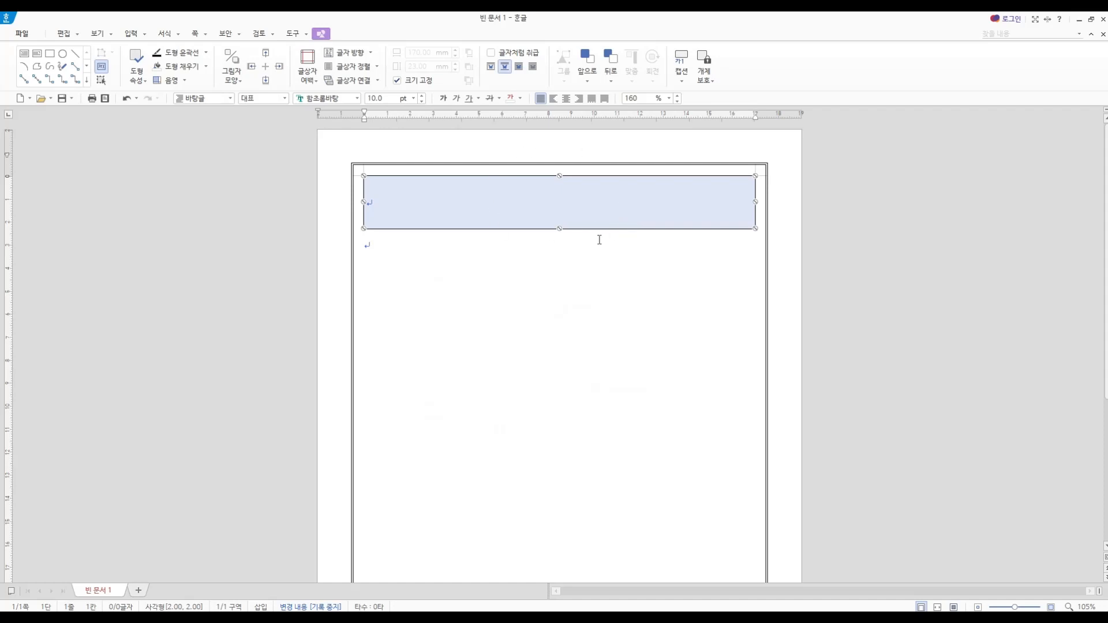
Type '우리나라 수출의 경쟁력 현황', '발표일: 2022. 1. 29.' and '작성자:' in the box, then select the title
click(370, 203)
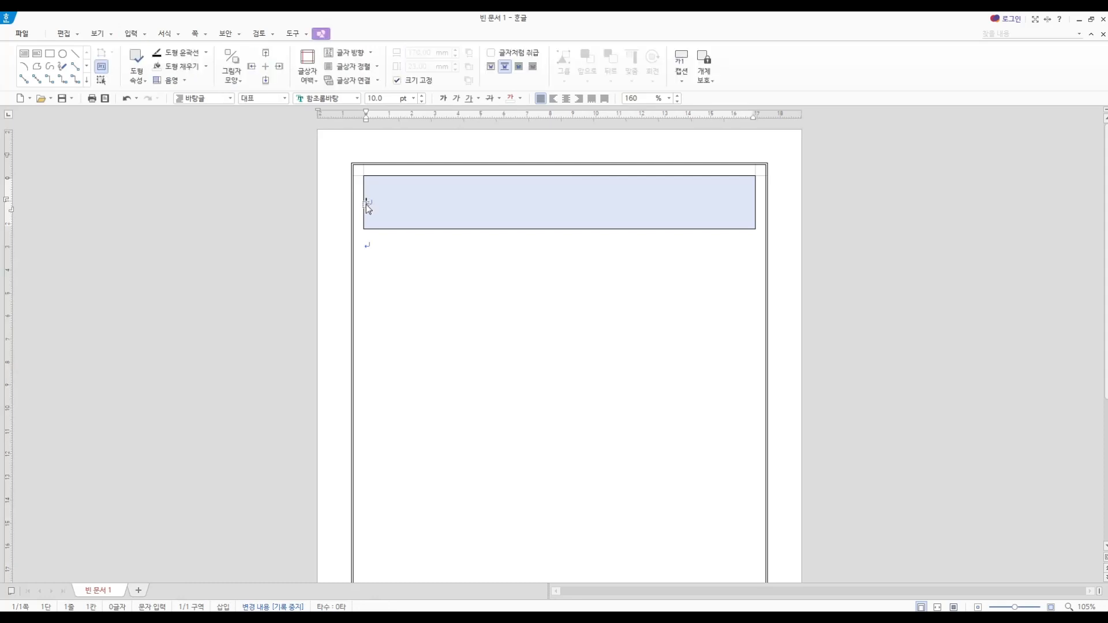
text(우리나라 ㅅ)
text(ㅜ출의 경재려)
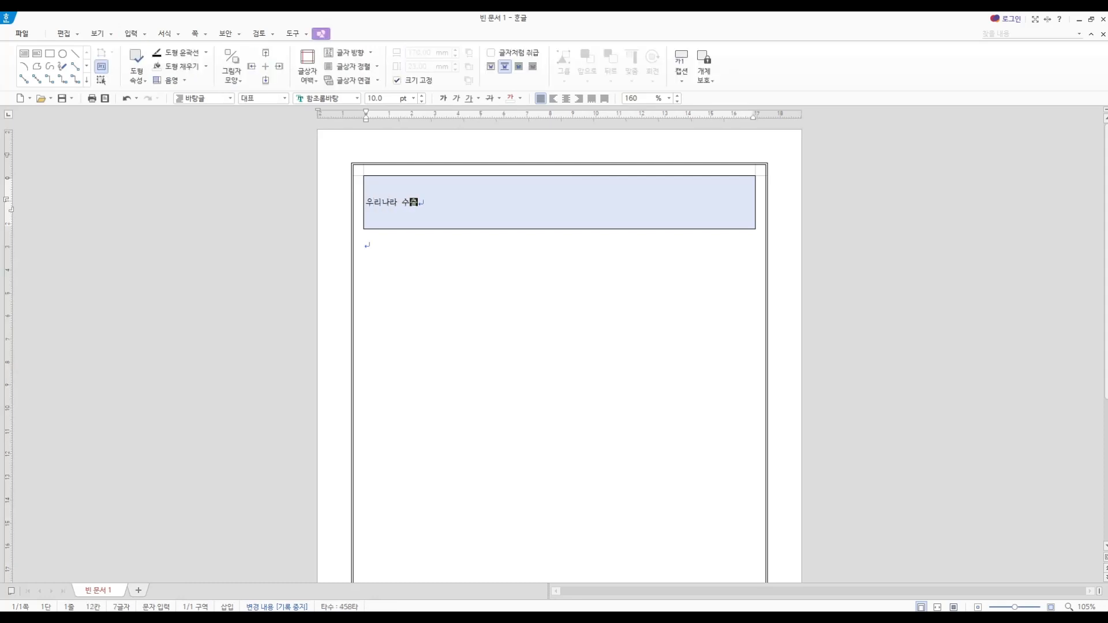
text(ㄱ 현황)
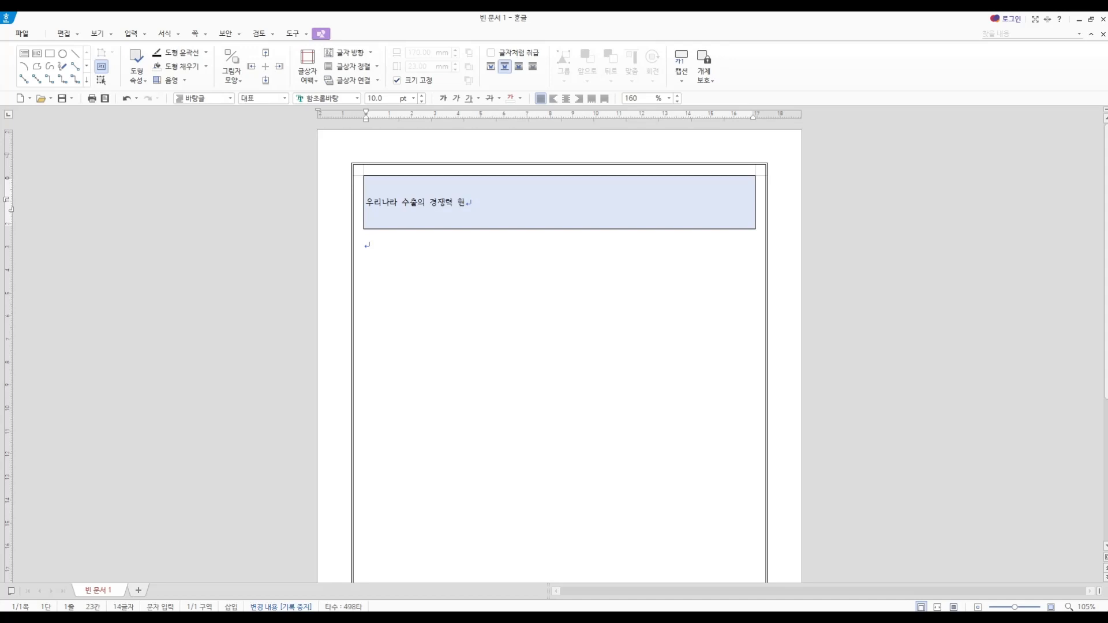
key(Return)
text(ㅁㅏㄹ표일: )
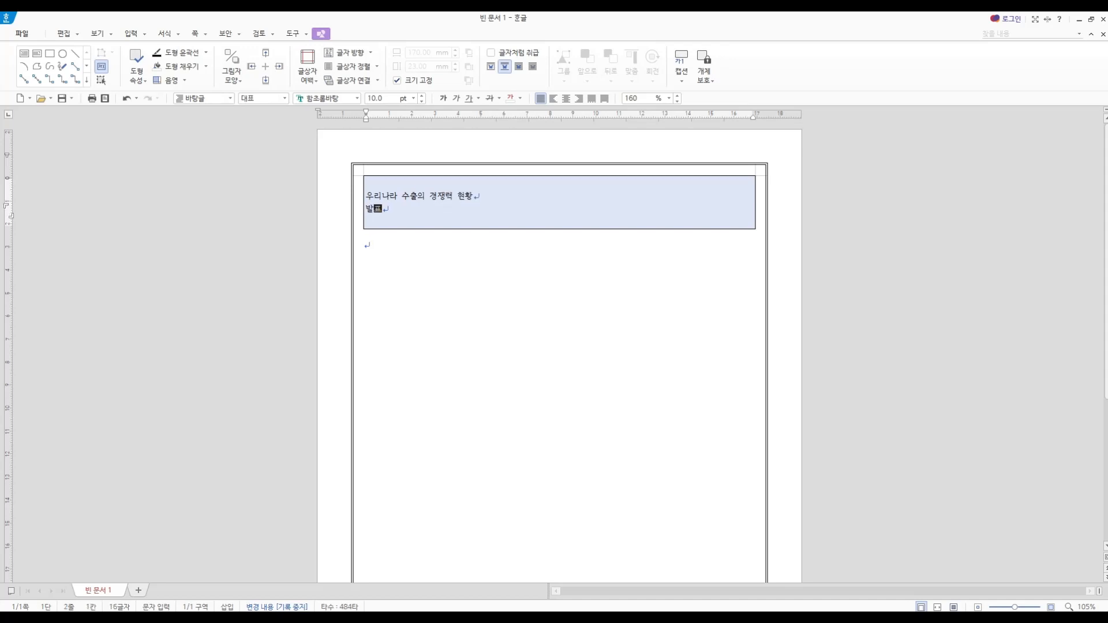
text(2022. 1. 28.)
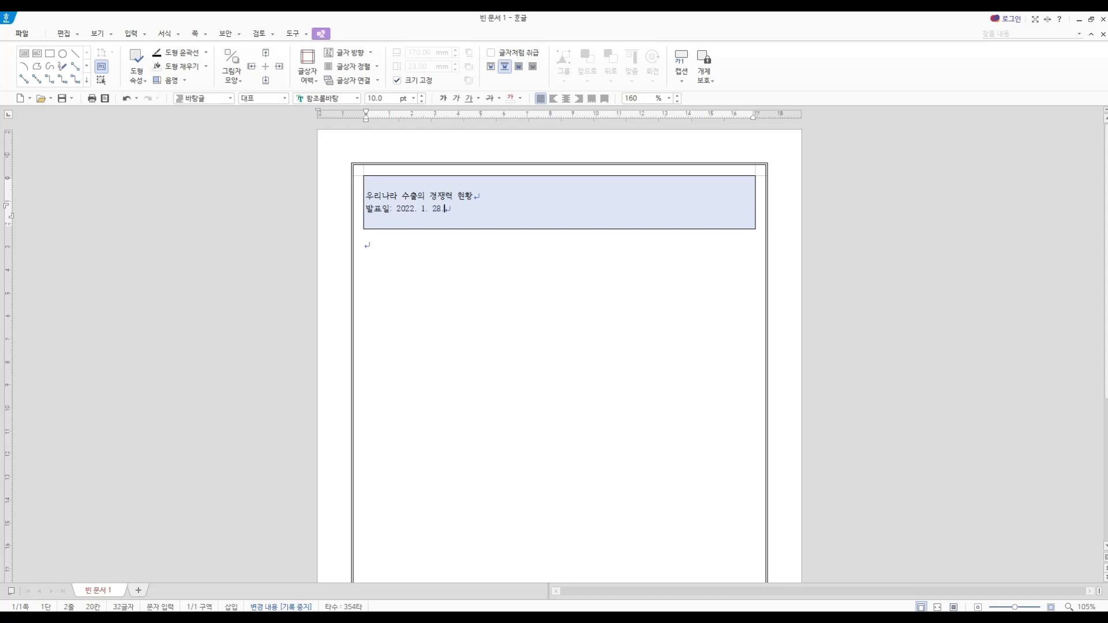
key(BackSpace)
key(BackSpace)
text(9.)
key(Return)
text(작성자:)
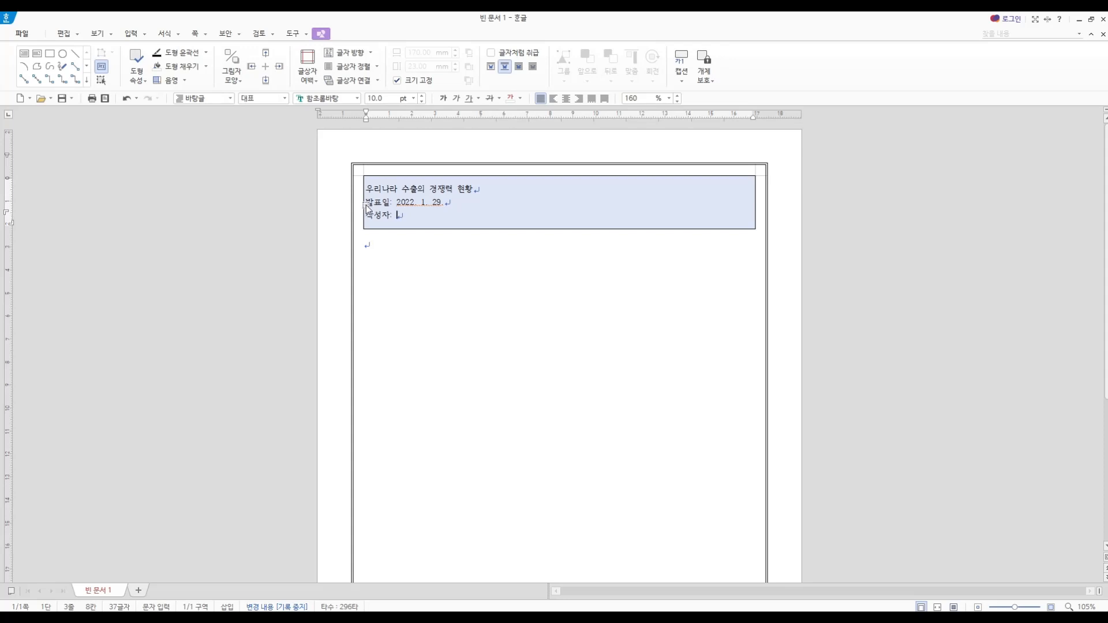
drag(368, 189, 474, 191)
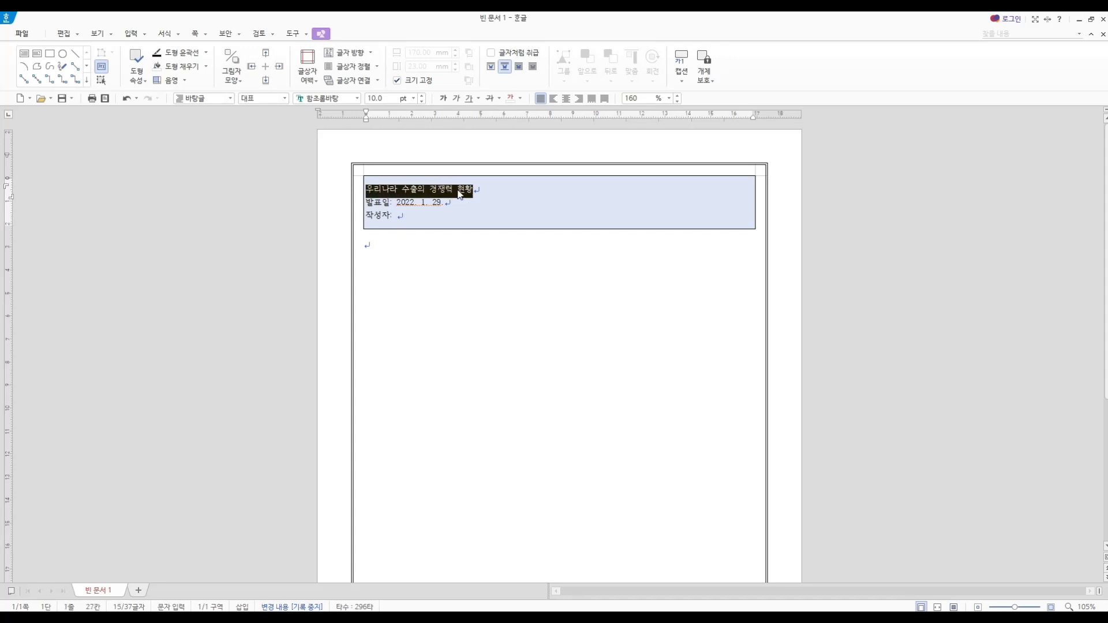
right_click(460, 194)
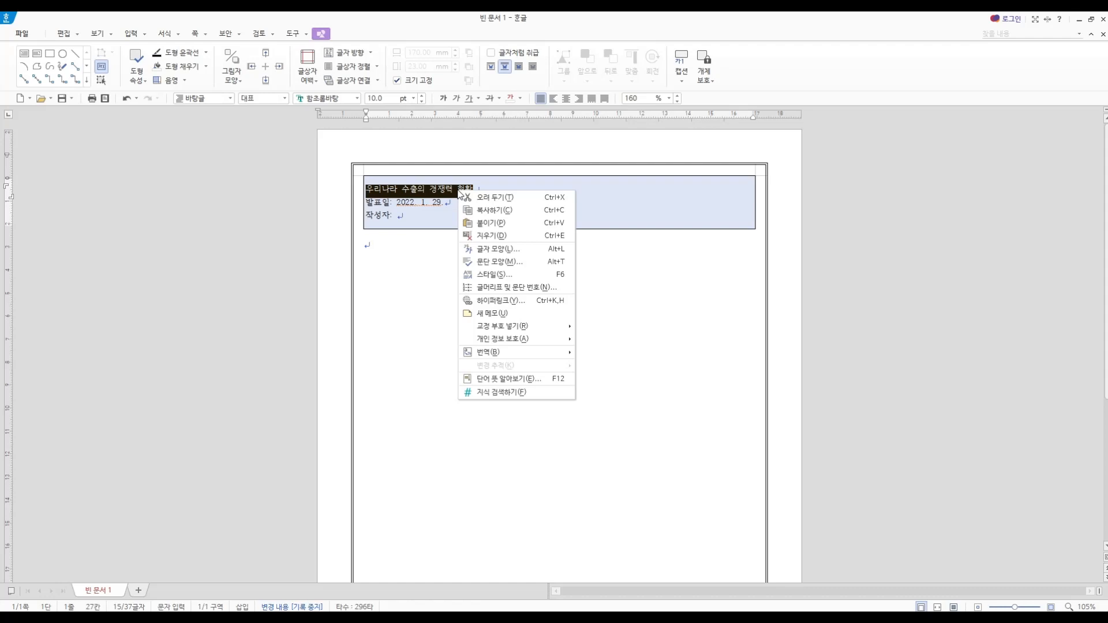
Set the title to 15 pt 한컴산뜻돋움 with 110% character width and -5% spacing
click(483, 248)
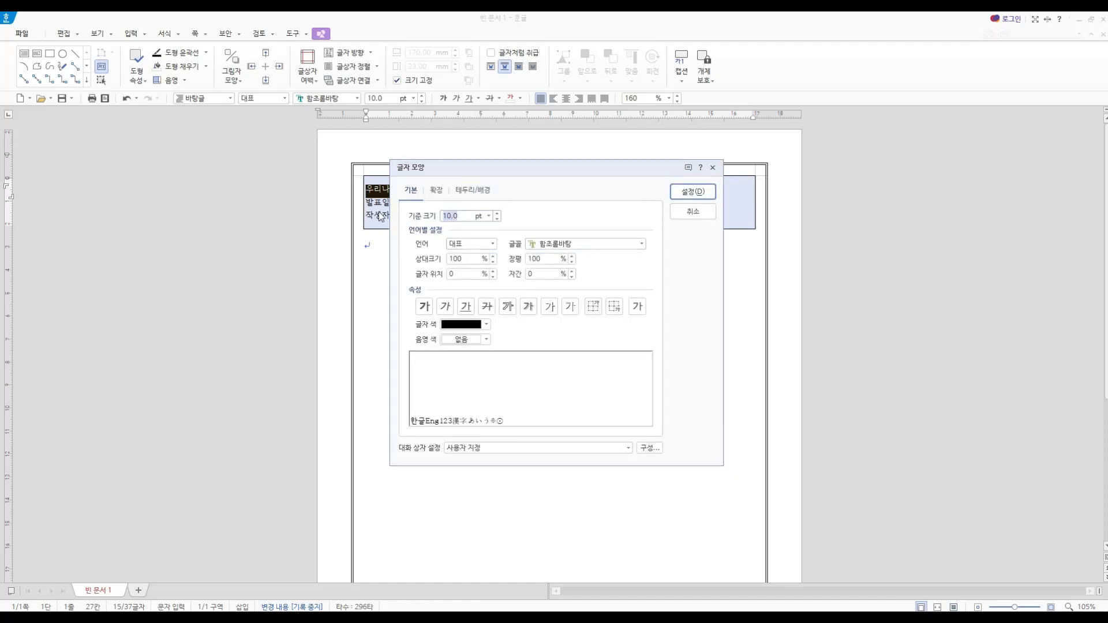
text(15)
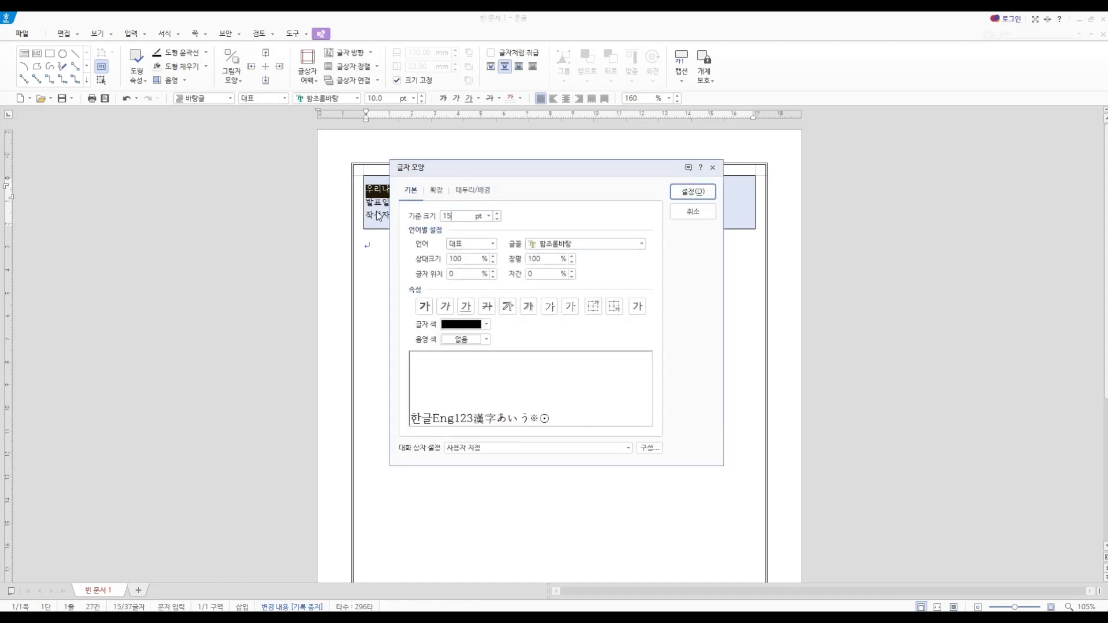
key(Tab)
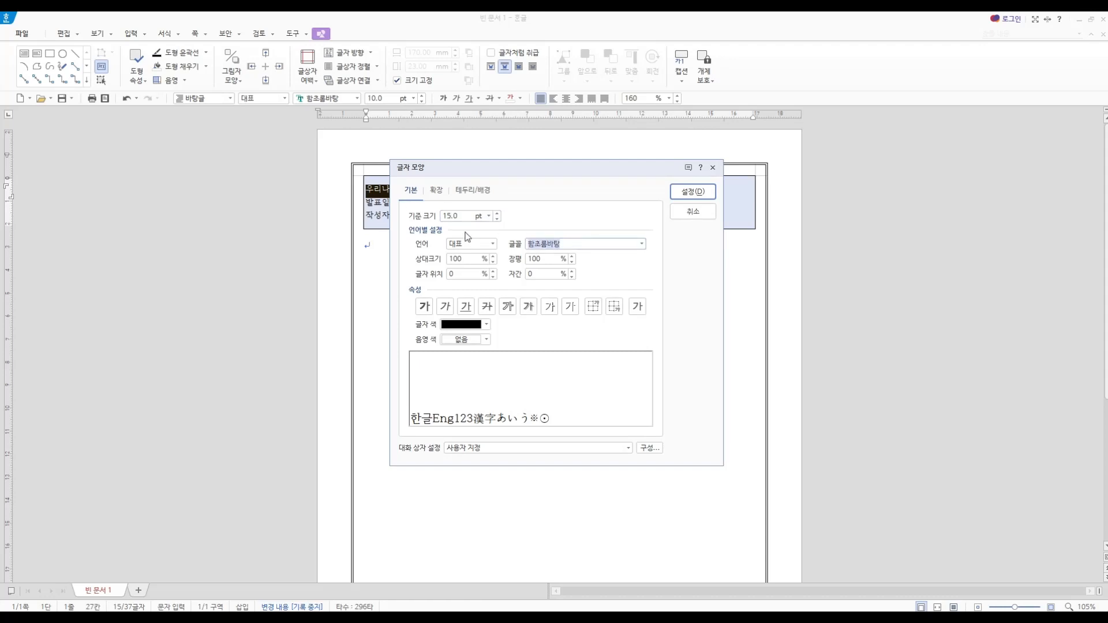
text(한)
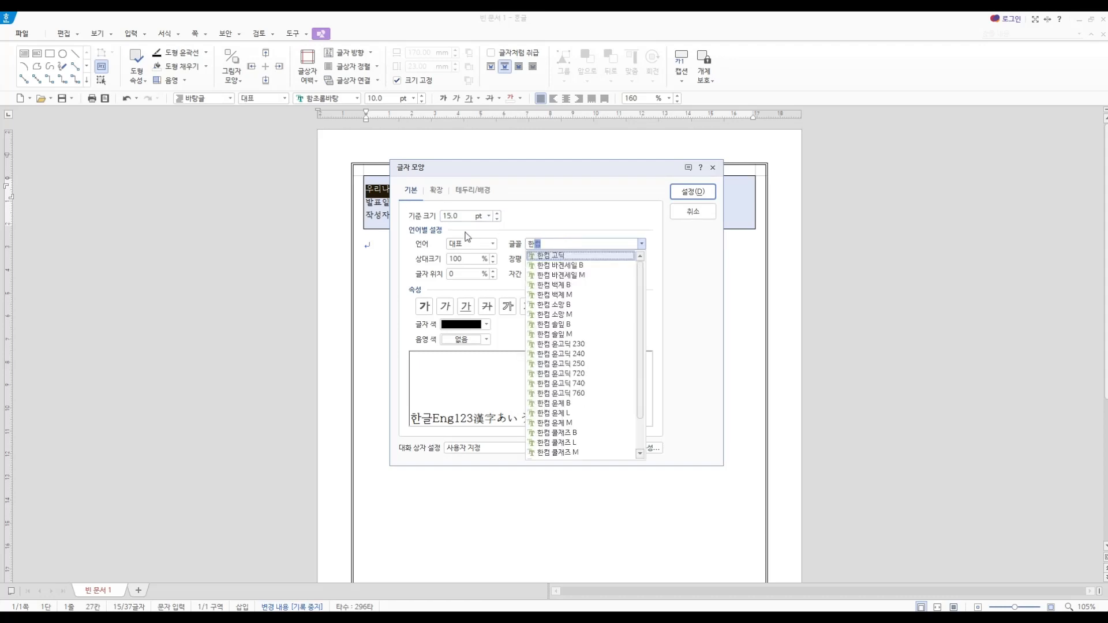
text(컴산뜻돋움)
key(Return)
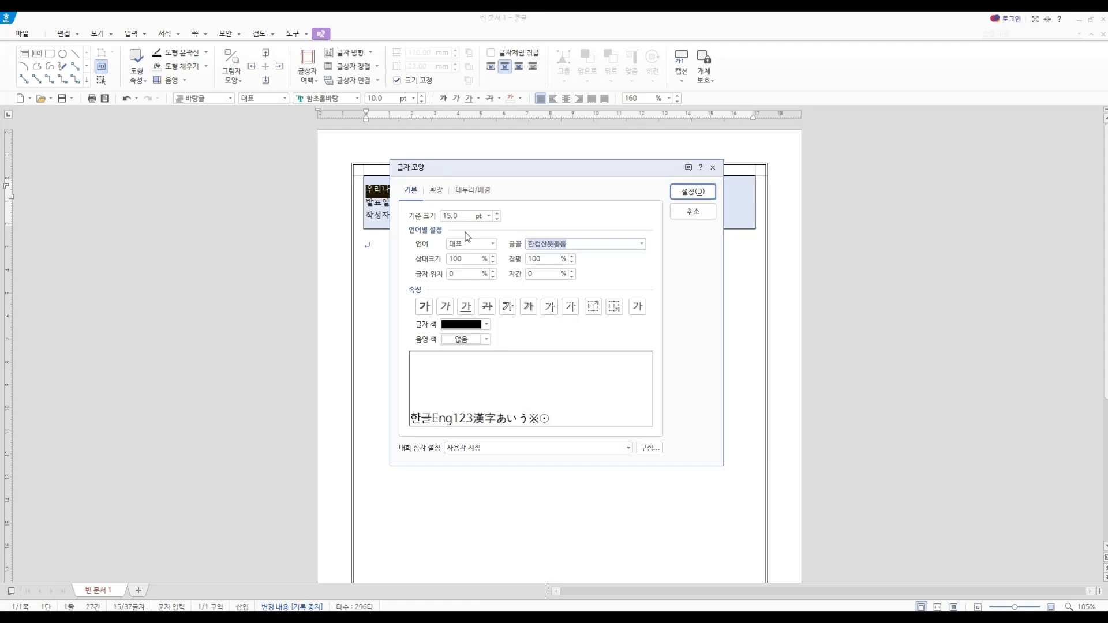
double_click(549, 258)
text(110)
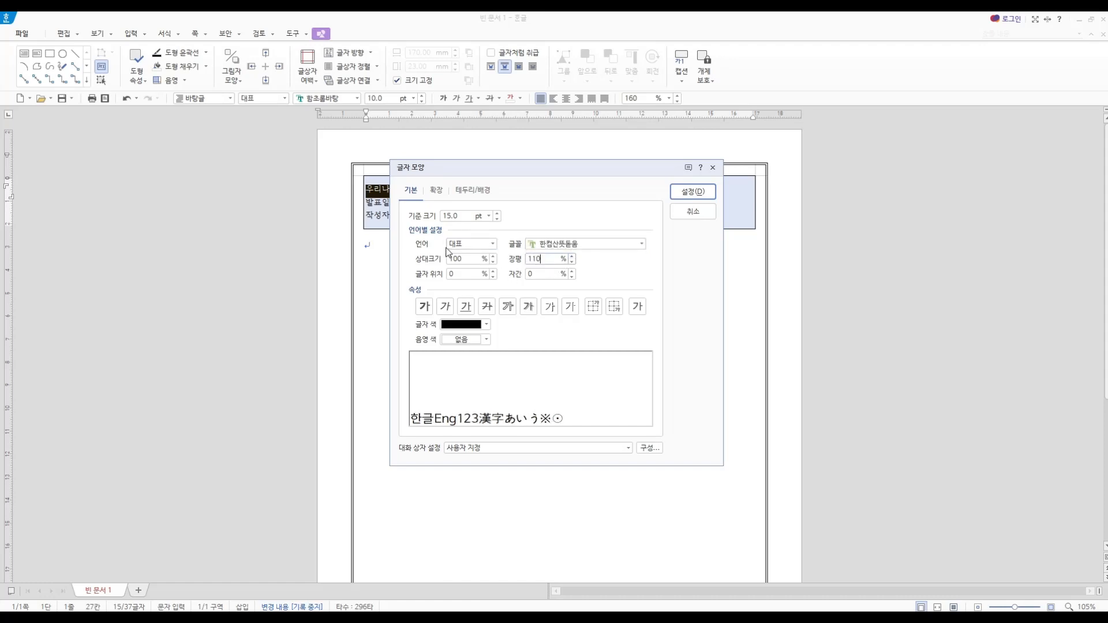
key(Tab)
text(-5)
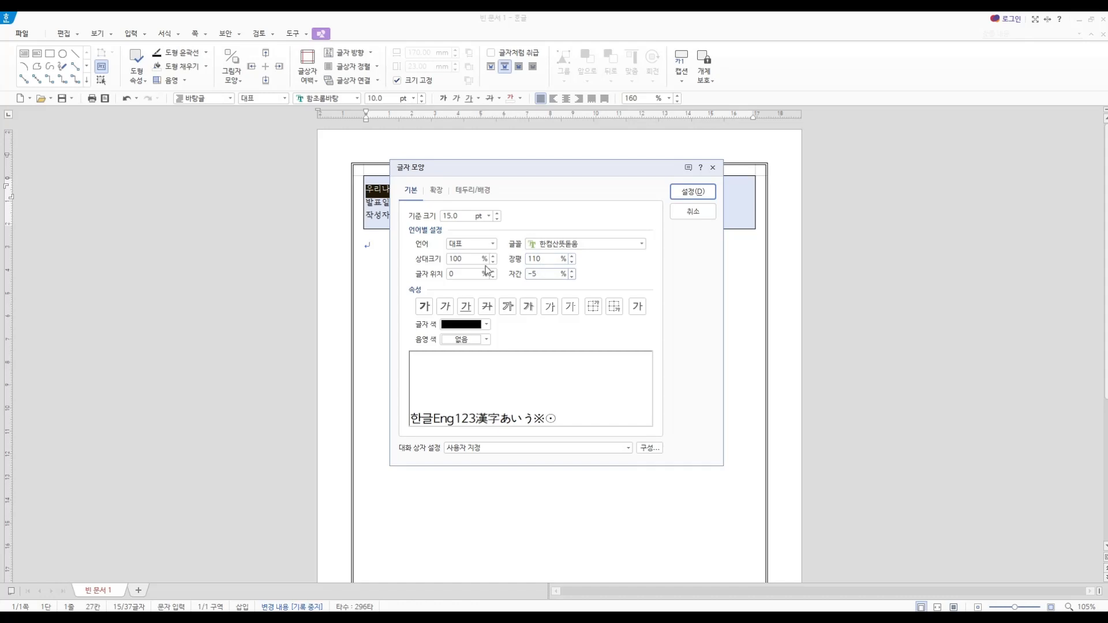
Make the title bold and navy, apply the formatting, and centre it in the box
click(423, 307)
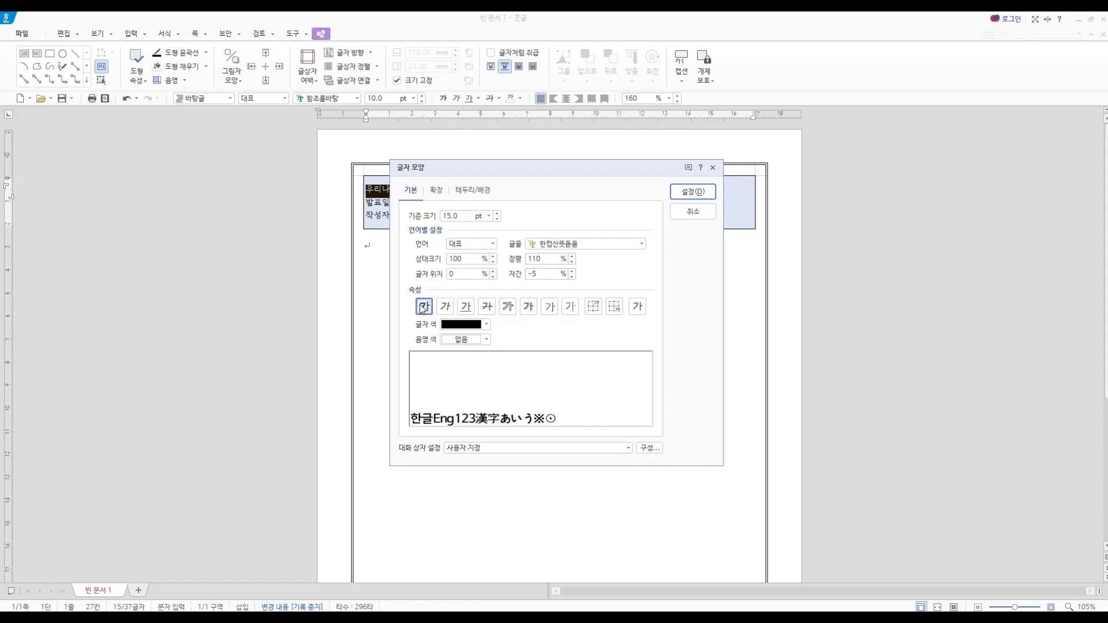
click(487, 324)
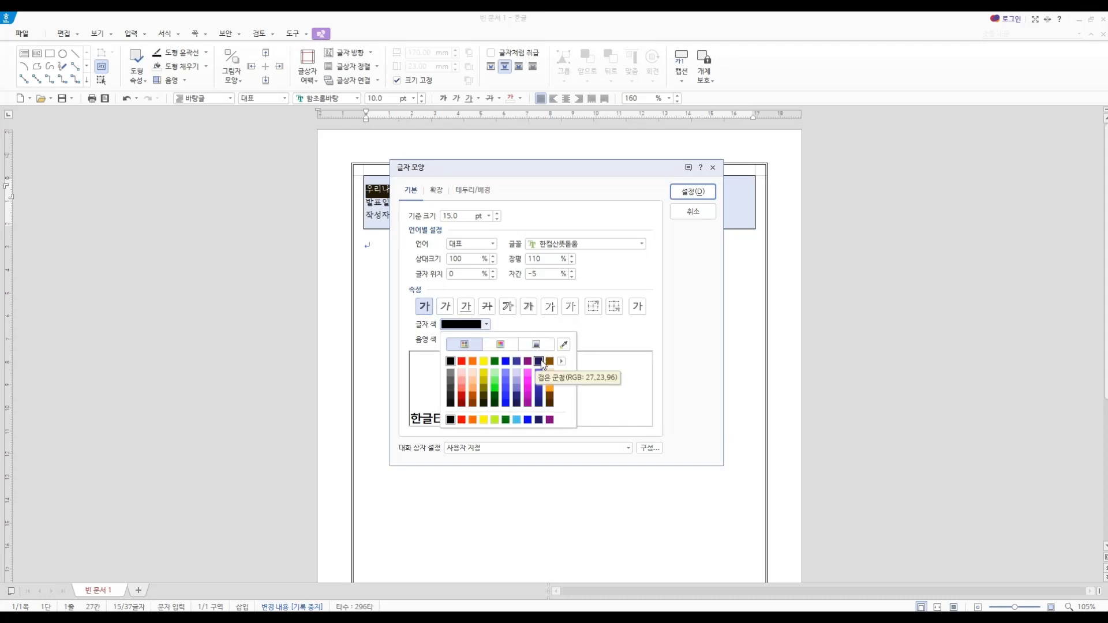
click(539, 361)
click(694, 192)
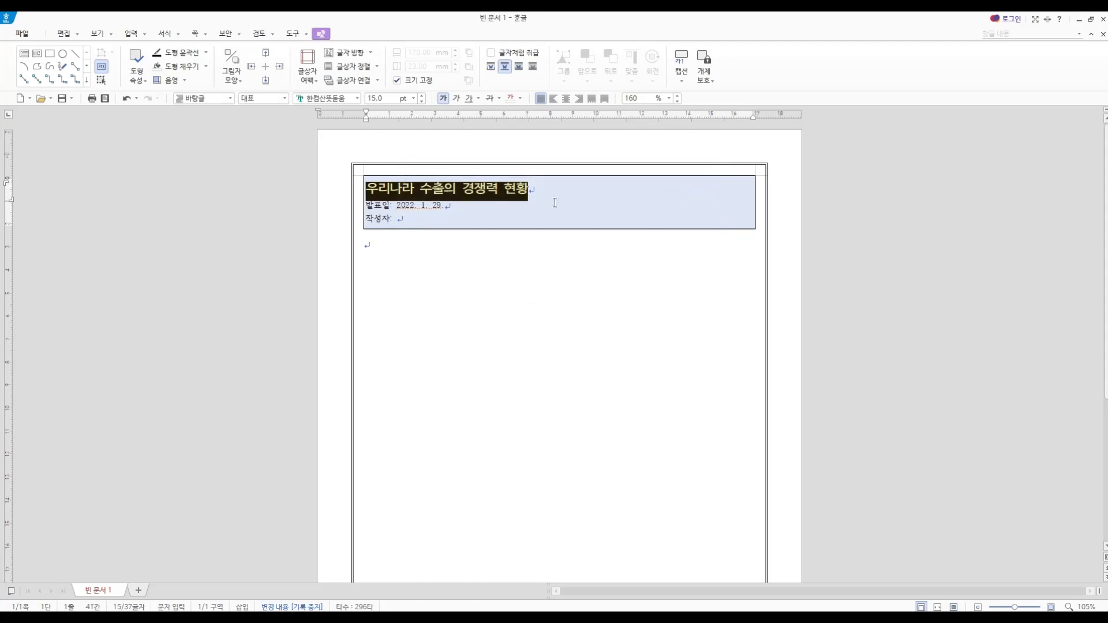
click(565, 99)
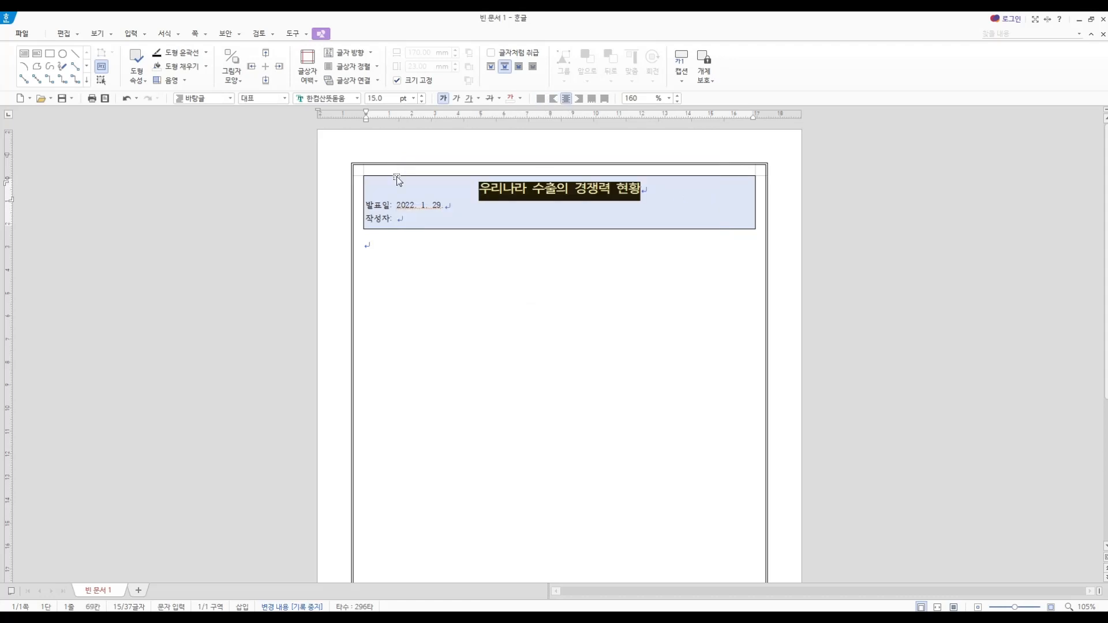
Give the 발표일 and 작성자 lines a 340 pt left margin through 문단 모양
drag(368, 205, 413, 218)
right_click(419, 211)
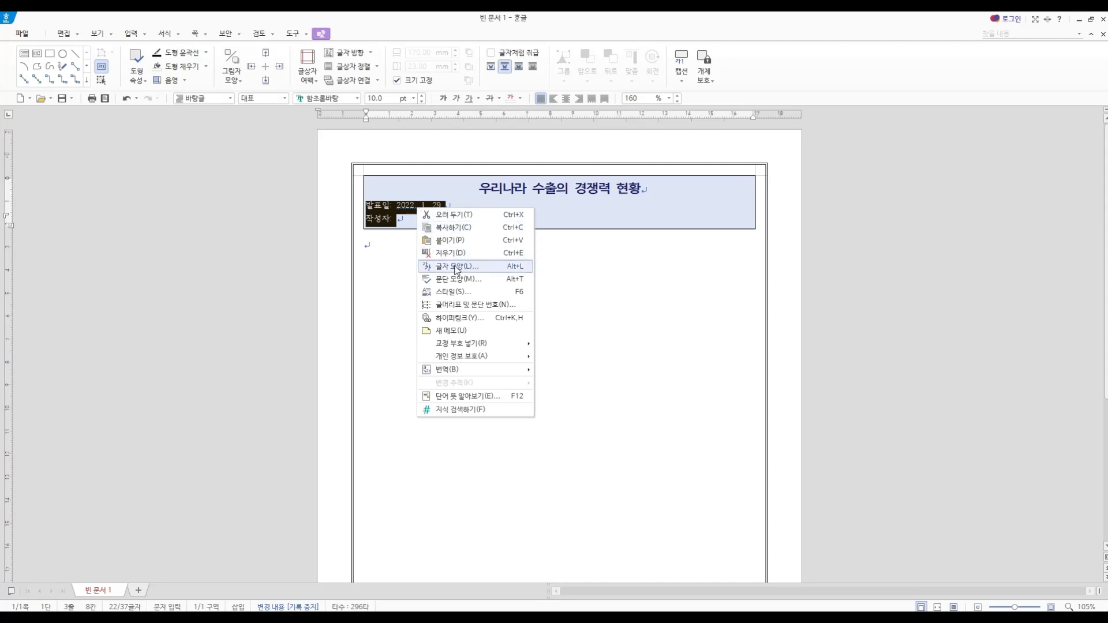
click(459, 283)
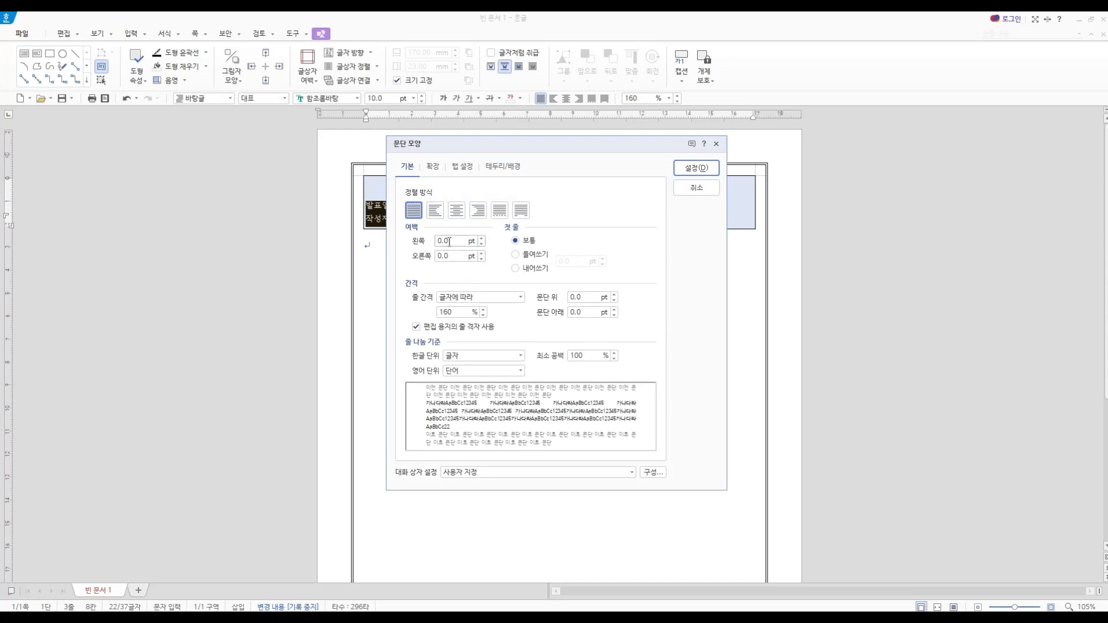
click(416, 242)
text(340)
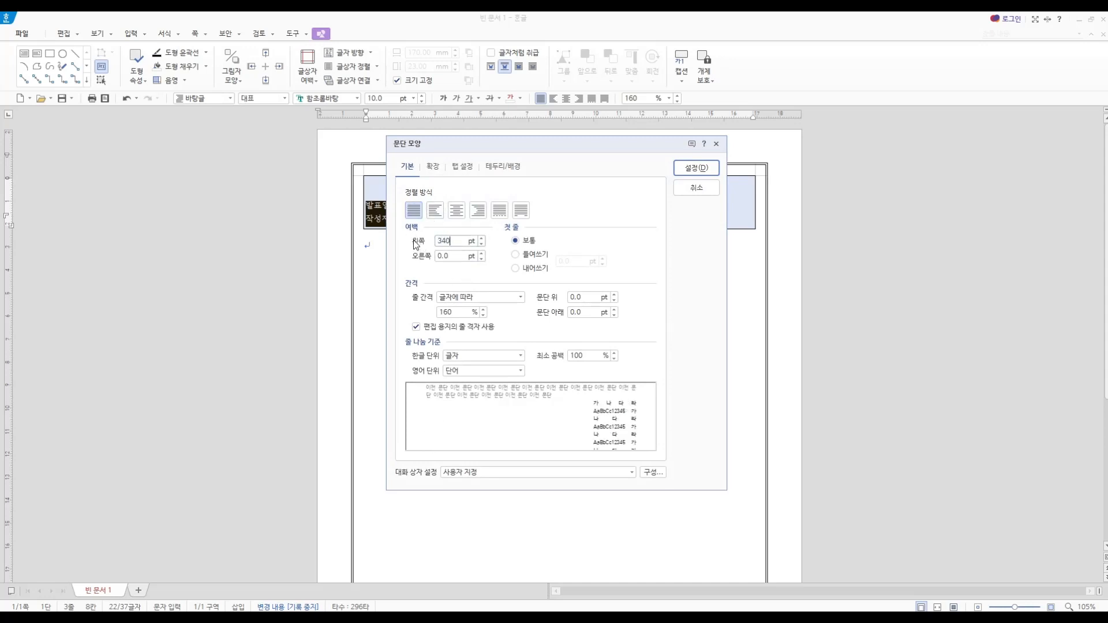
key(Return)
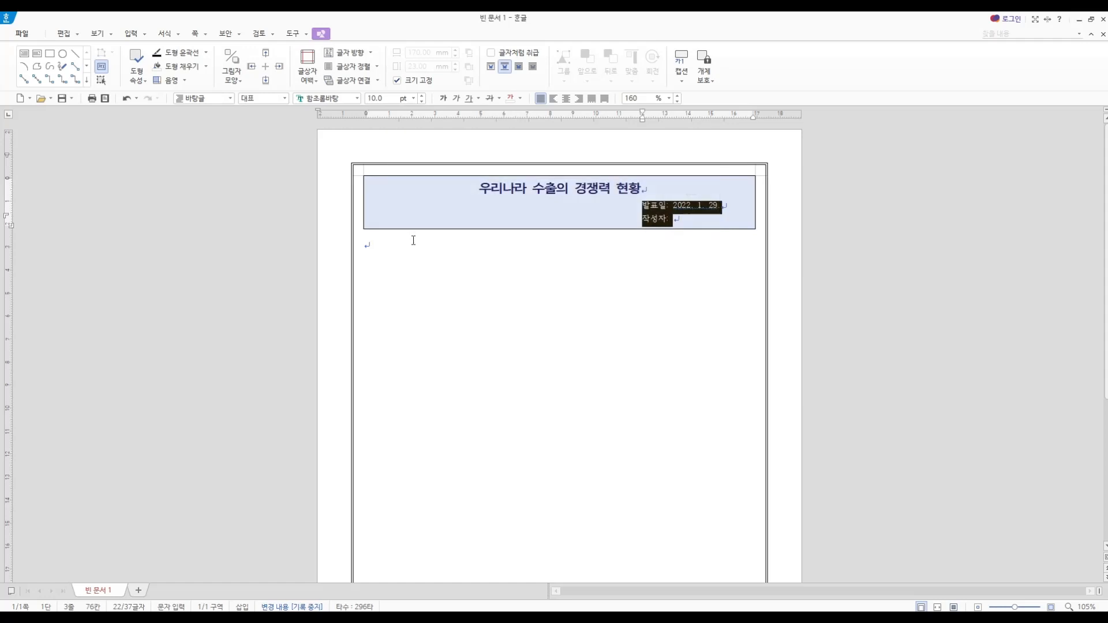
click(681, 223)
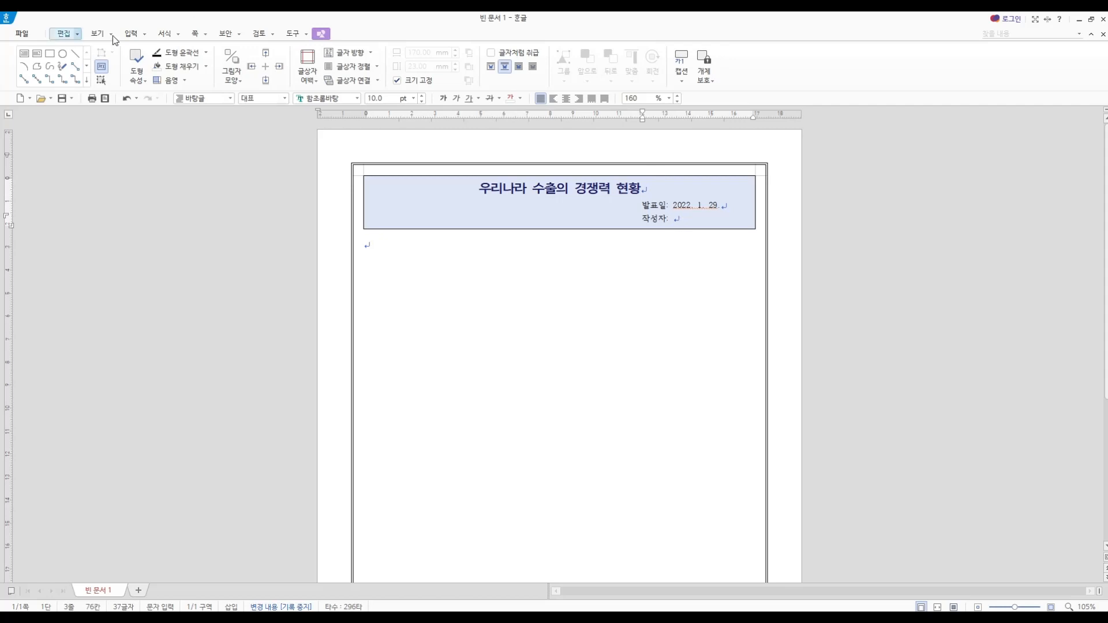
Insert a 누름틀 field after 작성자: with the guide text '이름 직위'
click(132, 35)
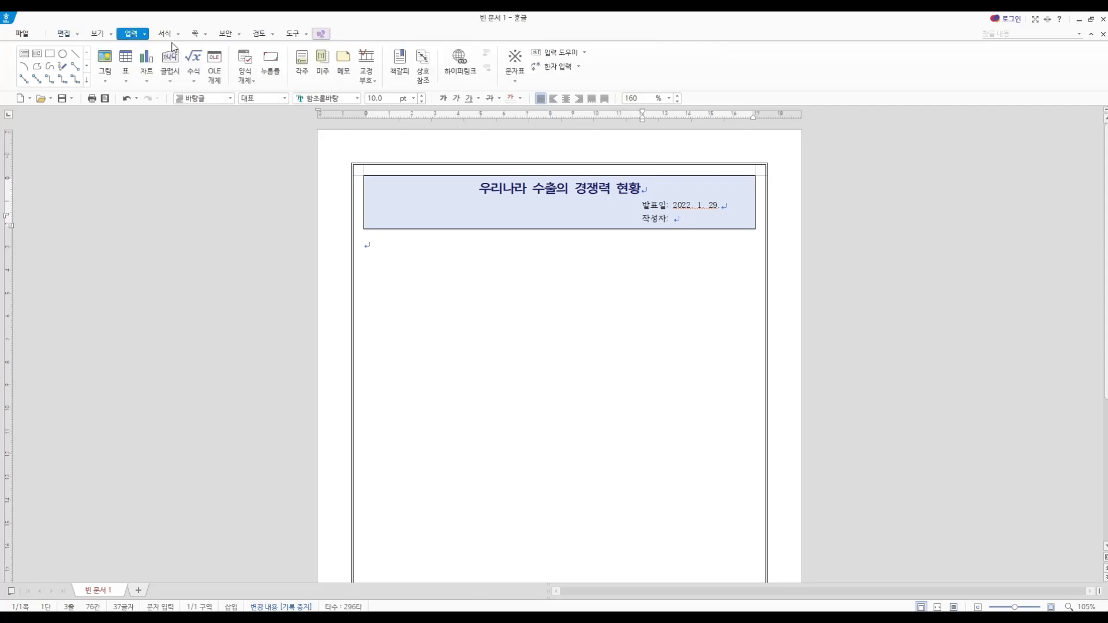
click(271, 63)
click(687, 215)
right_click(690, 218)
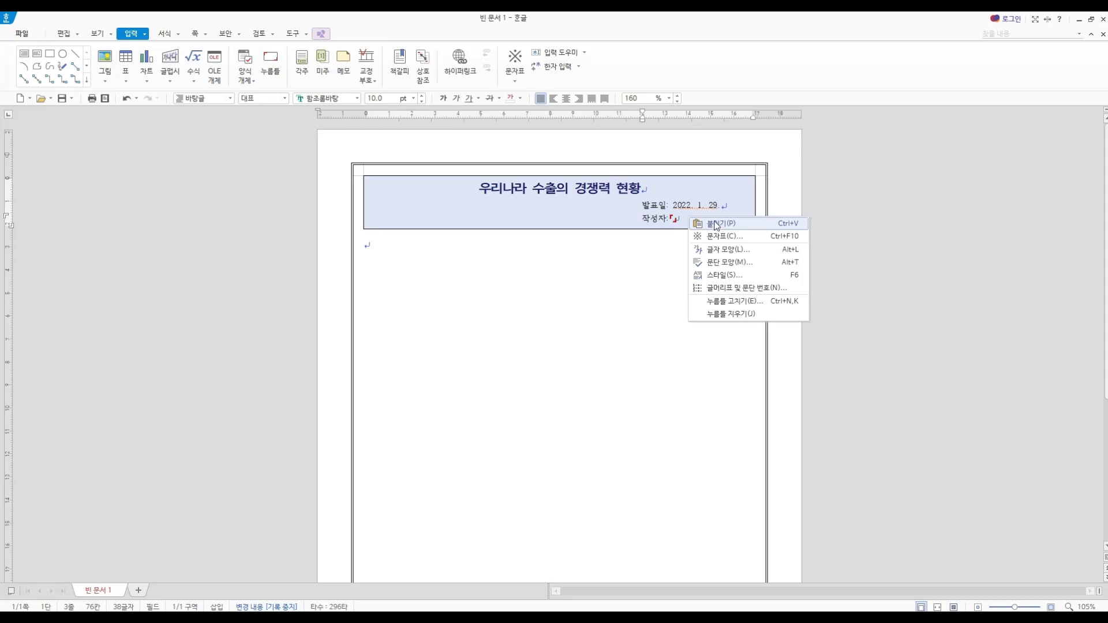
click(726, 301)
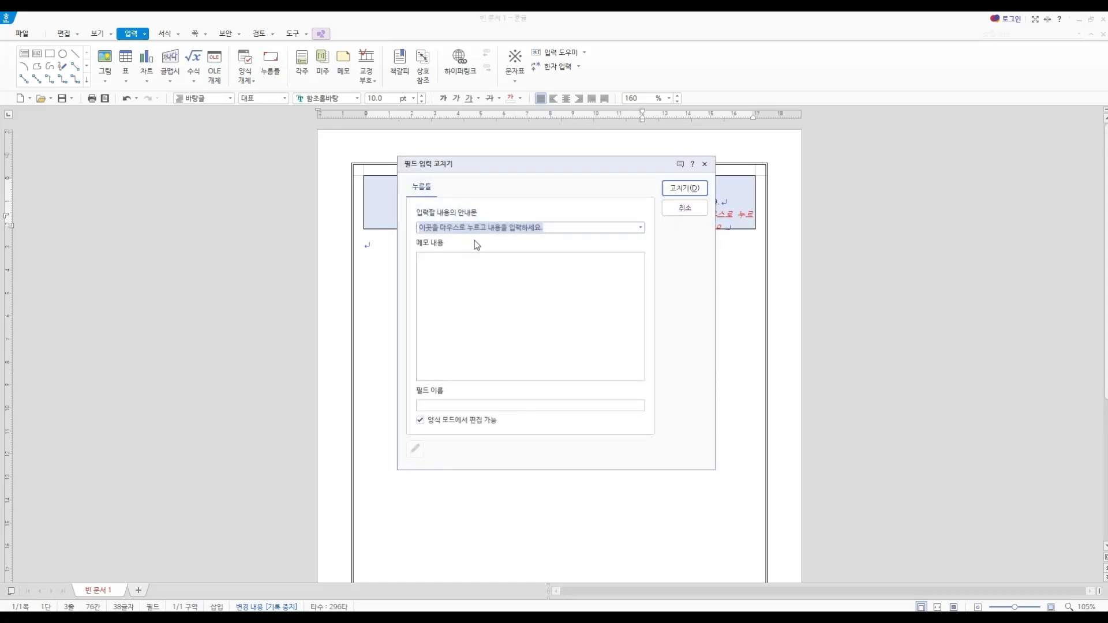
text(이)
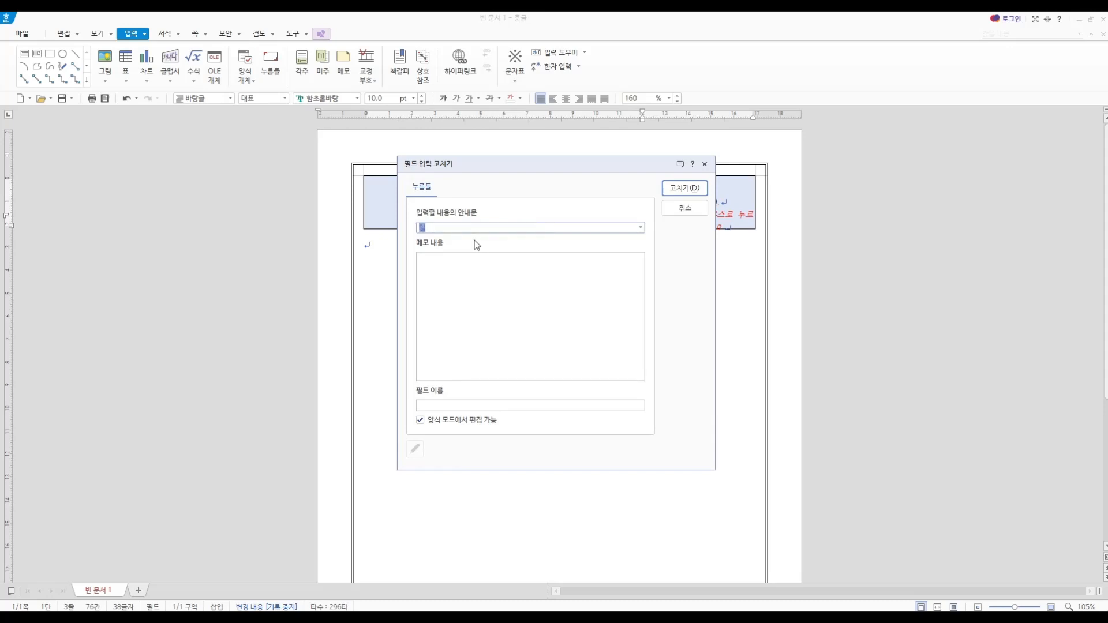
text(름 지ㄱ위)
click(679, 195)
Fill the field with the author's name and job title
click(687, 217)
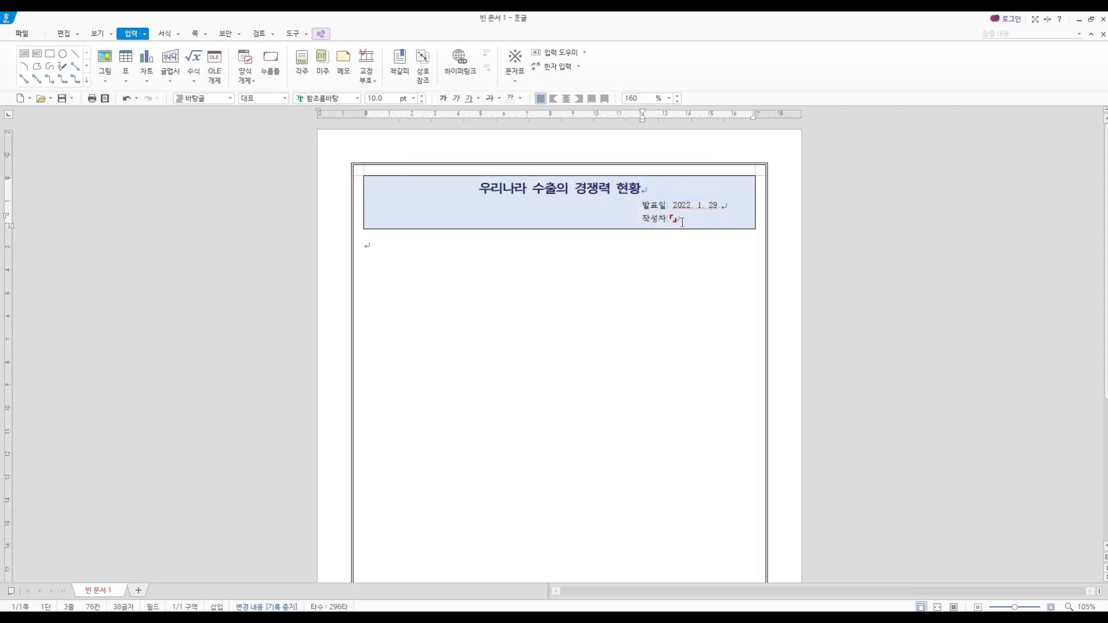
text(박세)
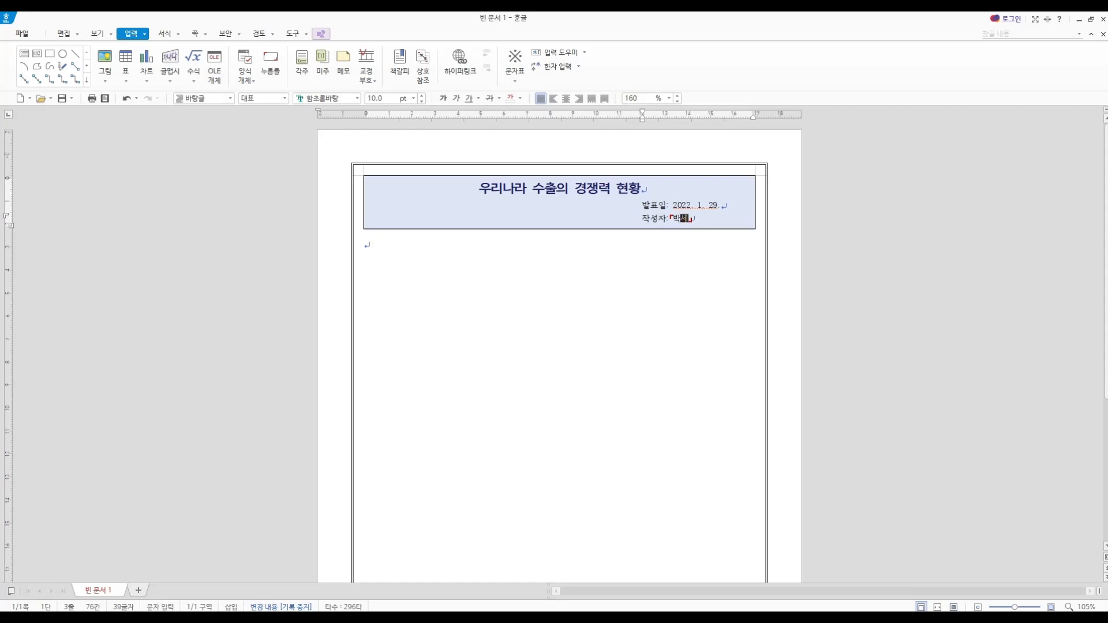
text(훈 성인ㅇ)
key(BackSpace)
key(BackSpace)
key(BackSpace)
text(선임ㅇ)
text(연구원)
click(104, 60)
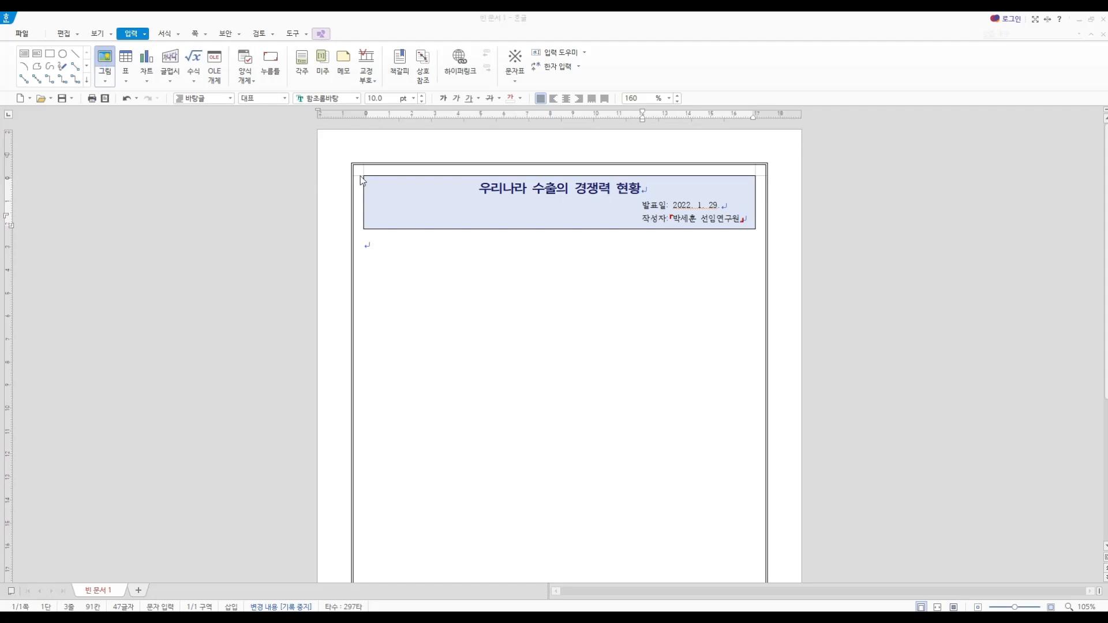
Insert 학교전경.PNG from the 사진 folder and open its object properties
click(184, 236)
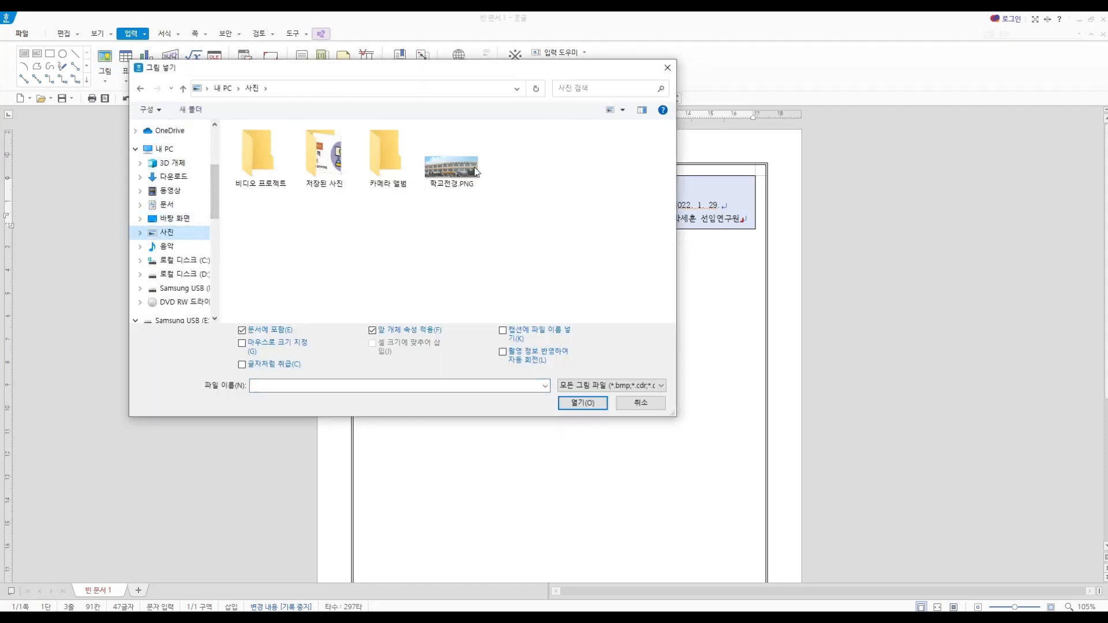
click(450, 169)
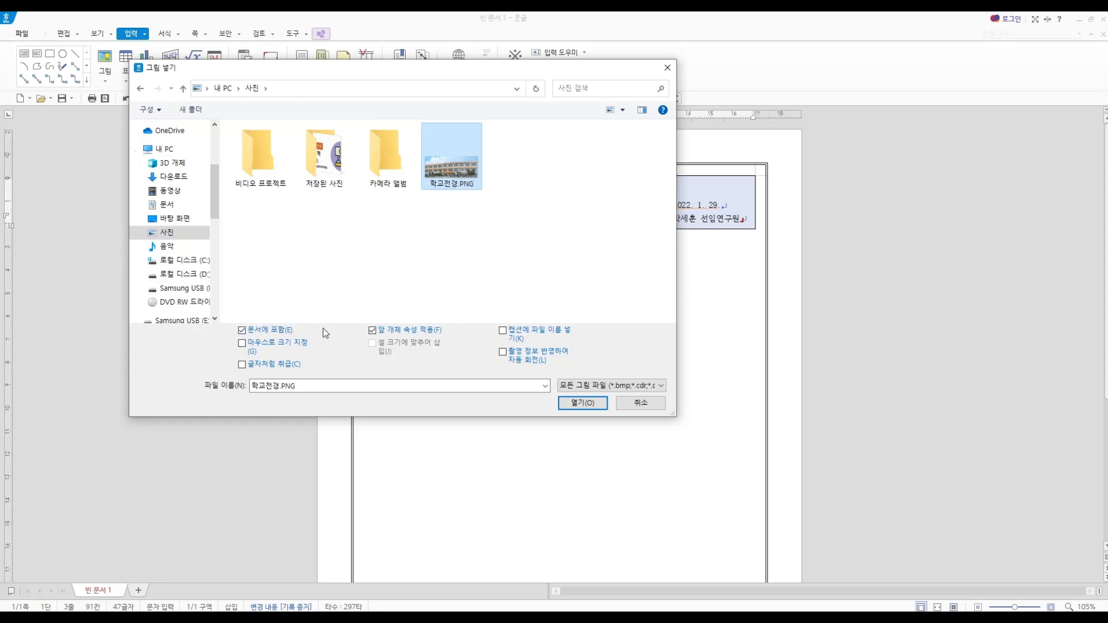
click(584, 403)
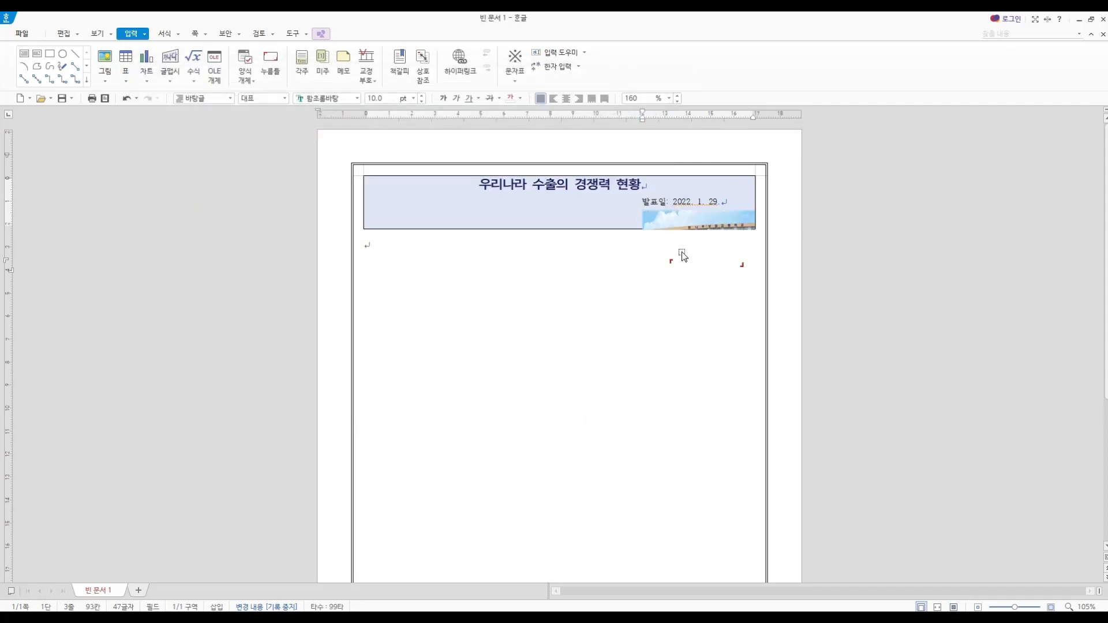
click(677, 225)
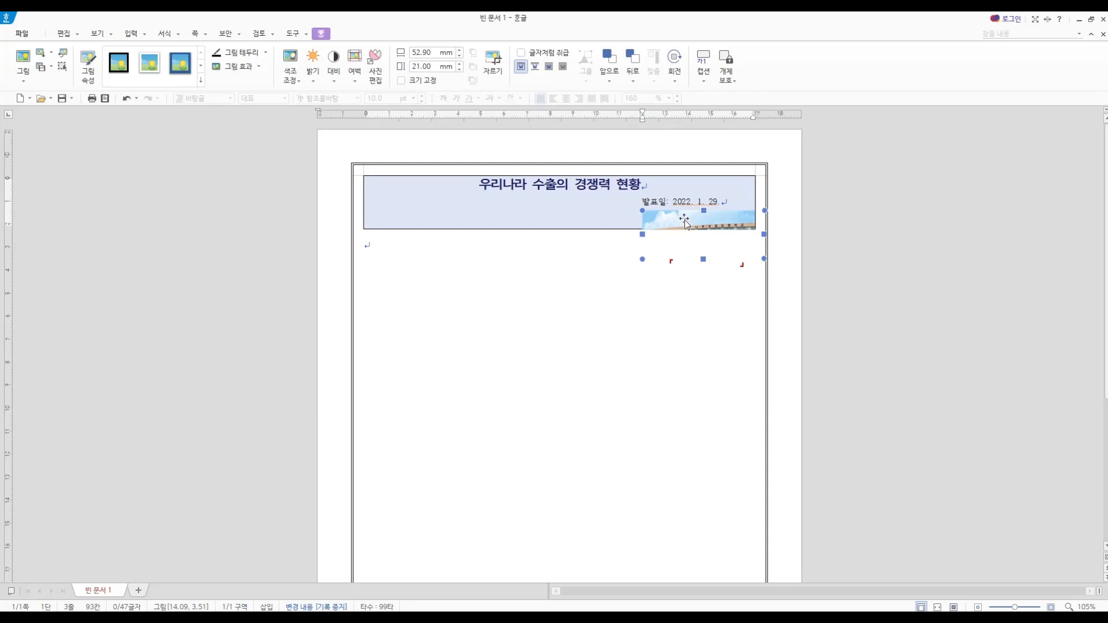
right_click(684, 220)
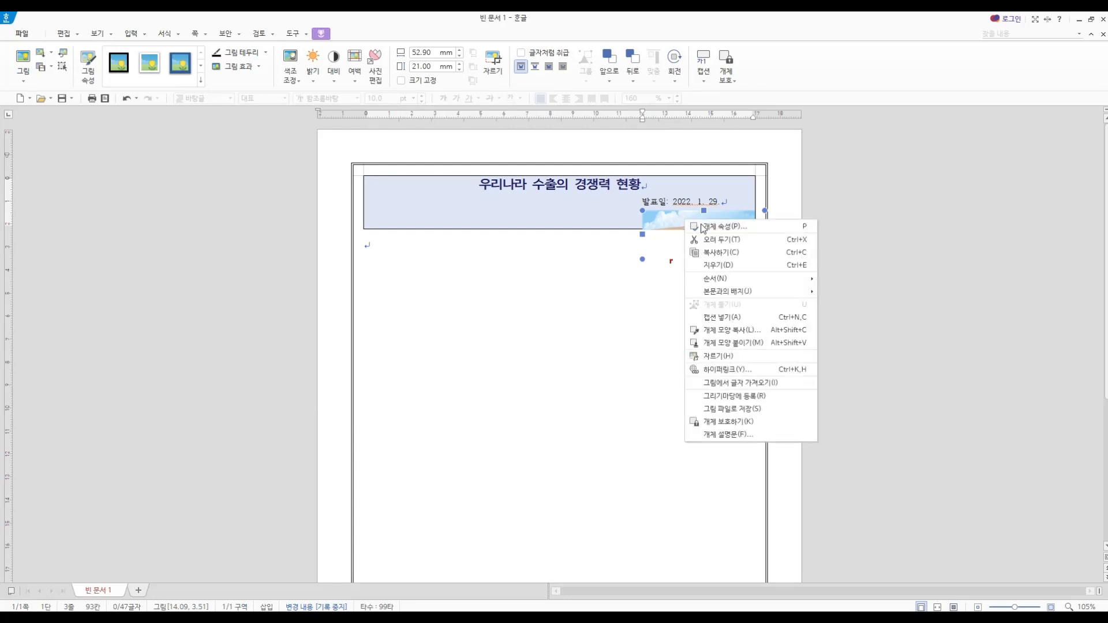
click(750, 228)
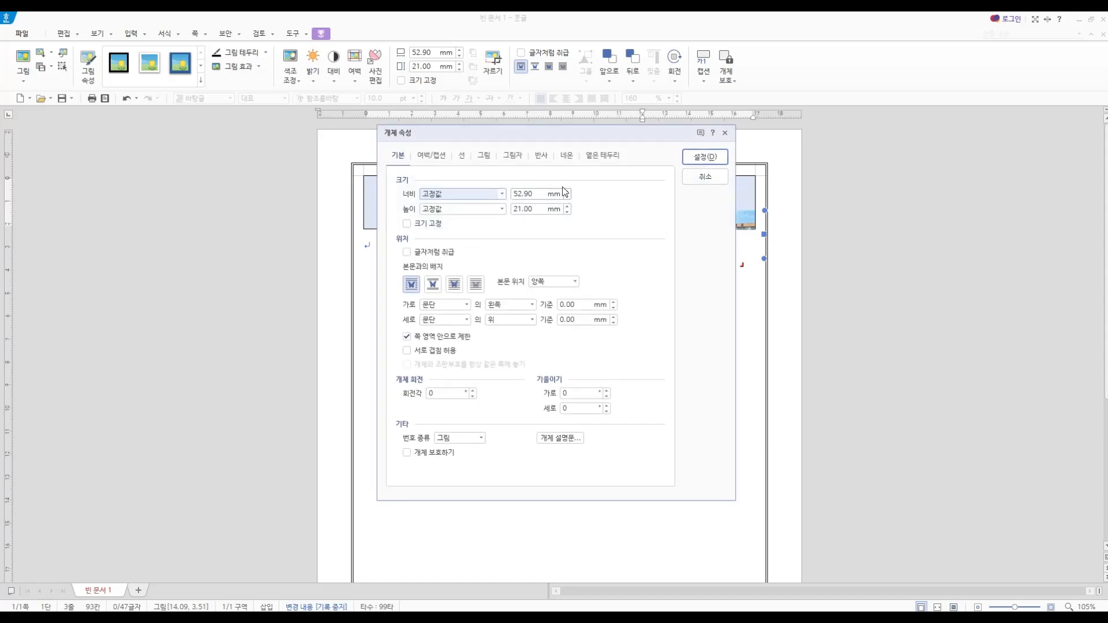
Size the photo to 28 × 18 mm and place it in front of the text
click(528, 194)
text(28)
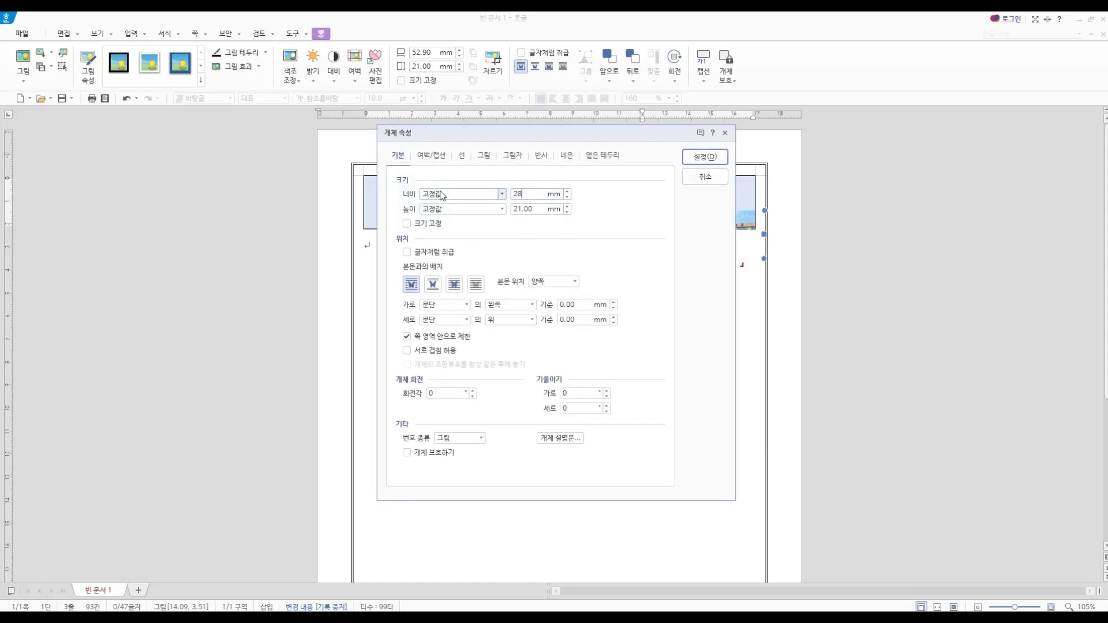
key(Tab)
text(18)
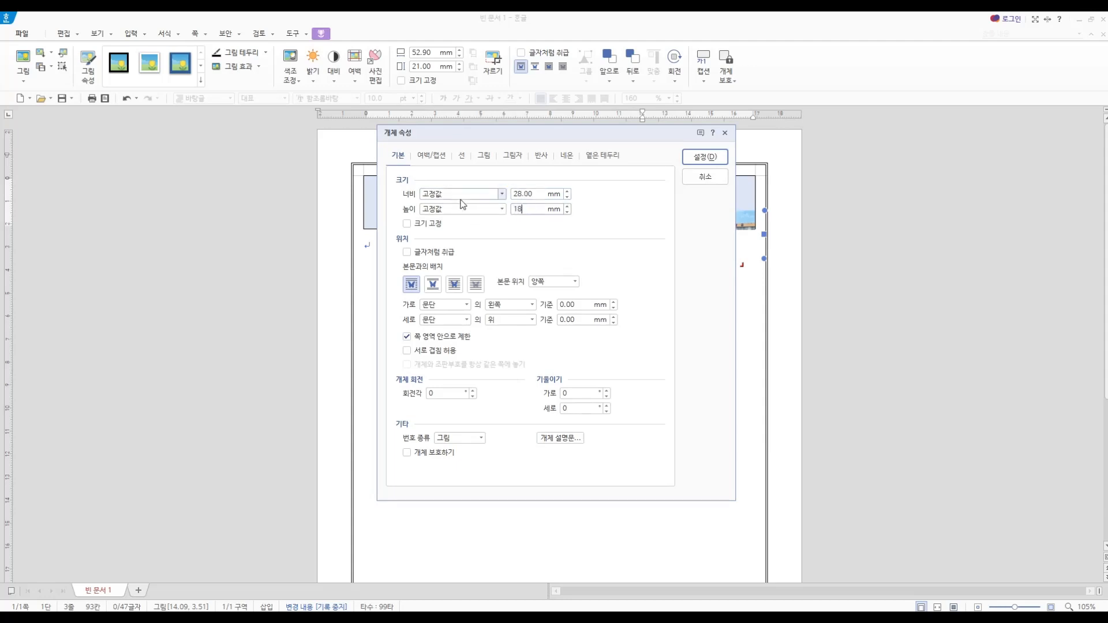
click(452, 287)
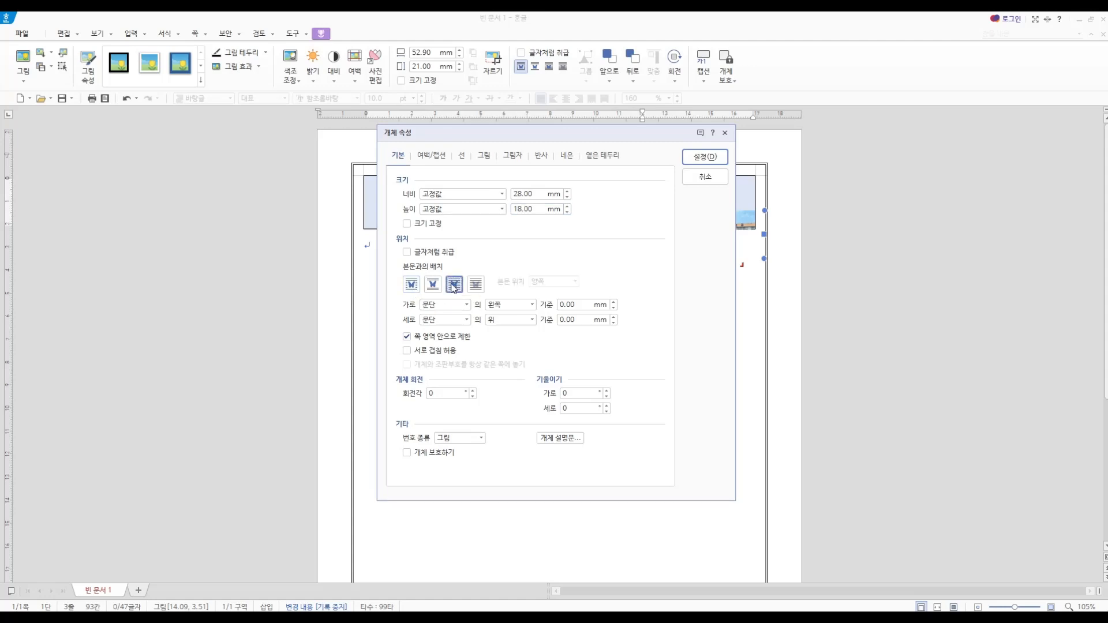
Position the photo 23 mm from the paper's left edge and 23 mm from its top
click(442, 305)
click(432, 319)
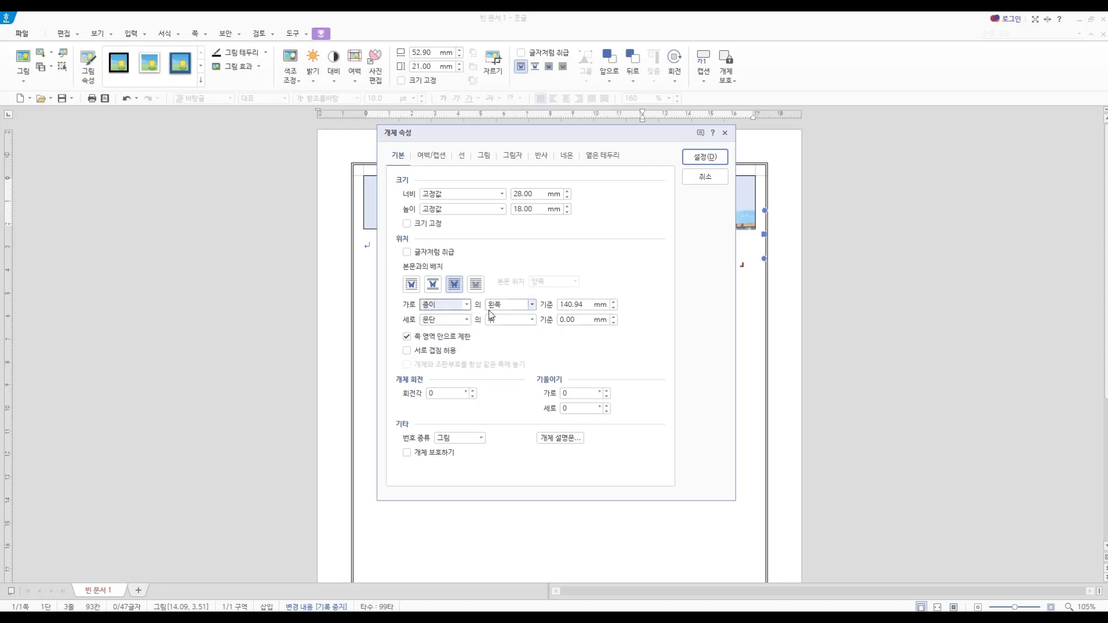
key(Tab)
key(Tab)
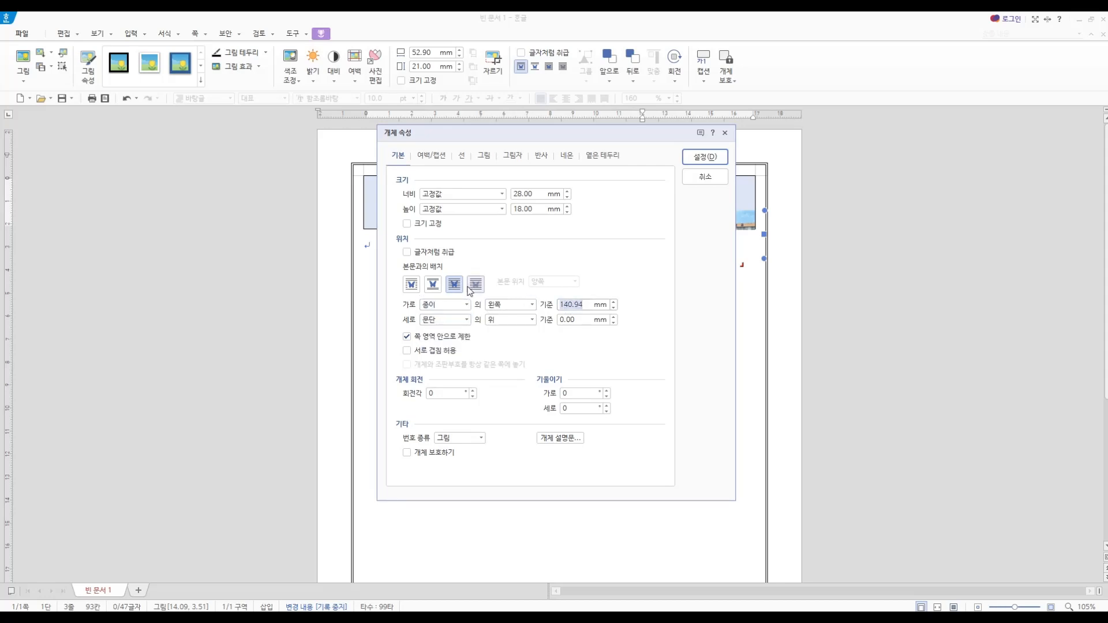
text(23)
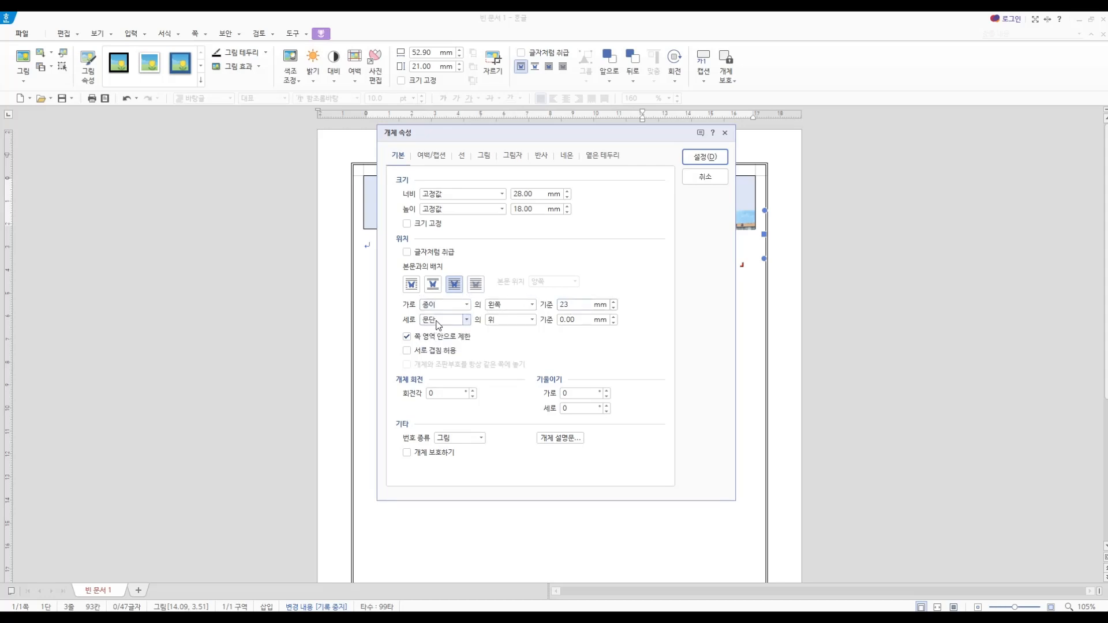
click(435, 320)
click(432, 334)
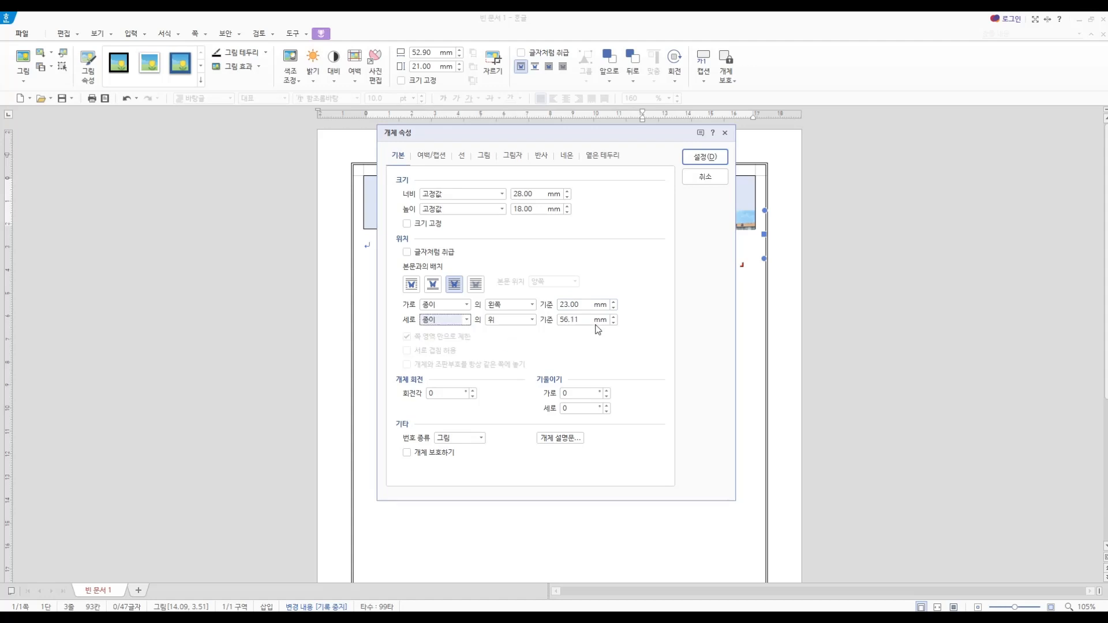
key(Tab)
key(Tab)
text(2)
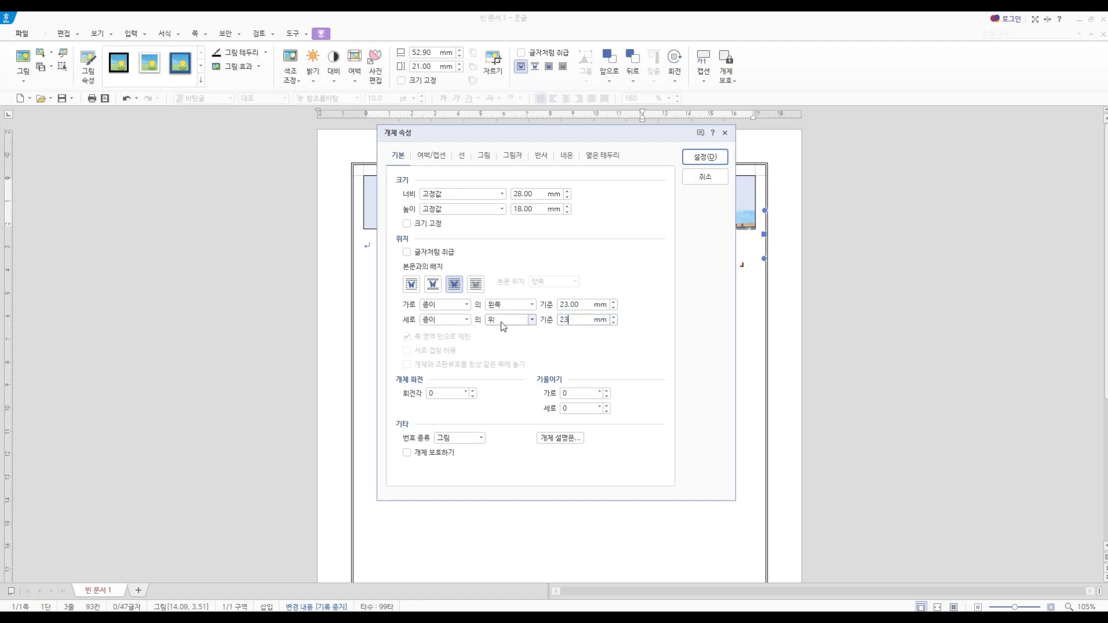
text(3)
key(Return)
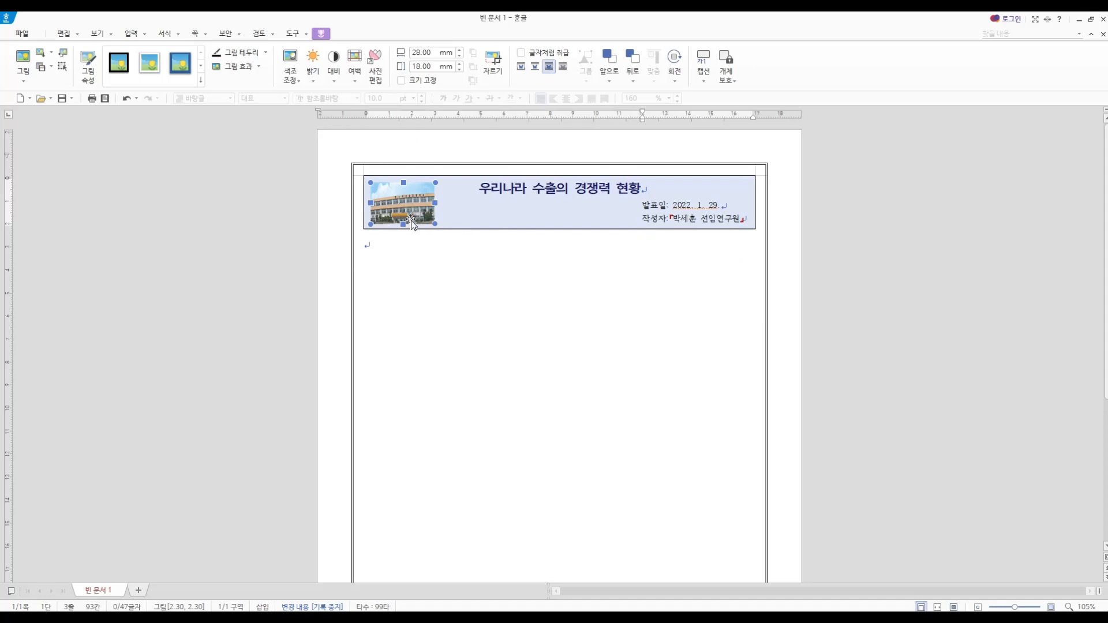
click(394, 251)
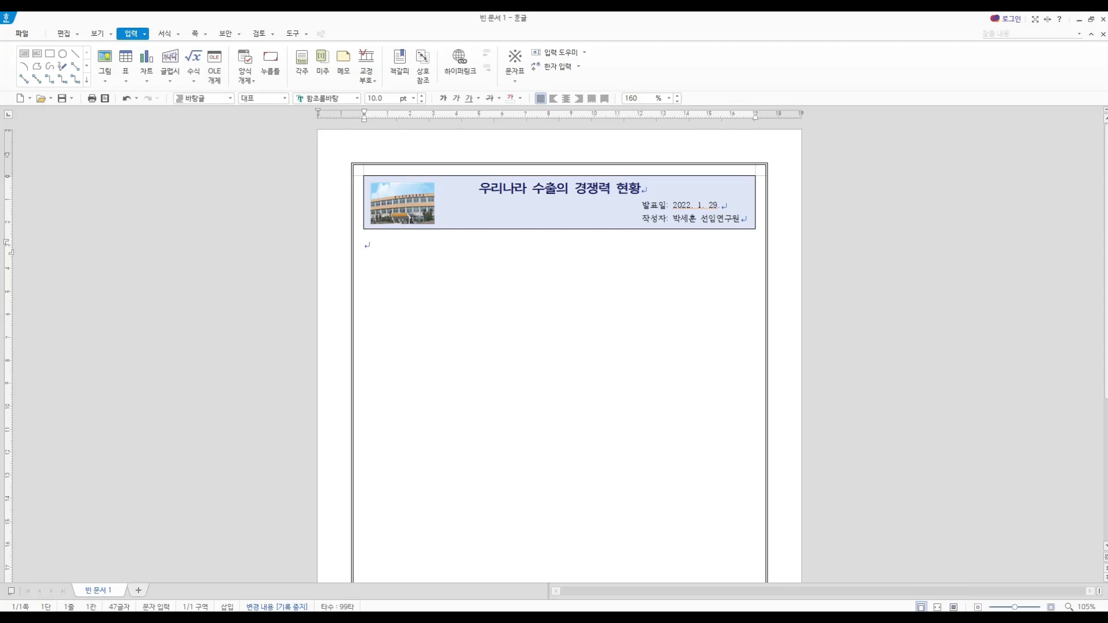
Paste the '개요.' heading and export-competitiveness overview paragraph below the header box with Ctrl+V
text(개요 한국무역협회(Korea International Trade Association) 산하 국제무역연구원이 12일 발표한 '세계 수출시장 1위 품목으로 본 우리 수출의 경쟁력 현황'보고서에 따르면 중국이 세계 수출시장에서 독주 체제를 굳히는 반면에 우리나라는 정체 위기를 겪고 있는 것으로 나타났다. 2019년 중국은 전체 5579개 품목 중 31.6%에 달하는 1762개 품목에서 세계 수출시장 점유율 1위를 기록해 최대 보유국을 유지했다. 섬유(Tectile), 철강(Steel), 화학제품 등 대부분의 품목에서 1위 품목수가 증가하면서 세계 1위 품목을 전년 대비 128개 추가하여 빠른 속도로 세계 1위 품목 점유율을 높였다.)
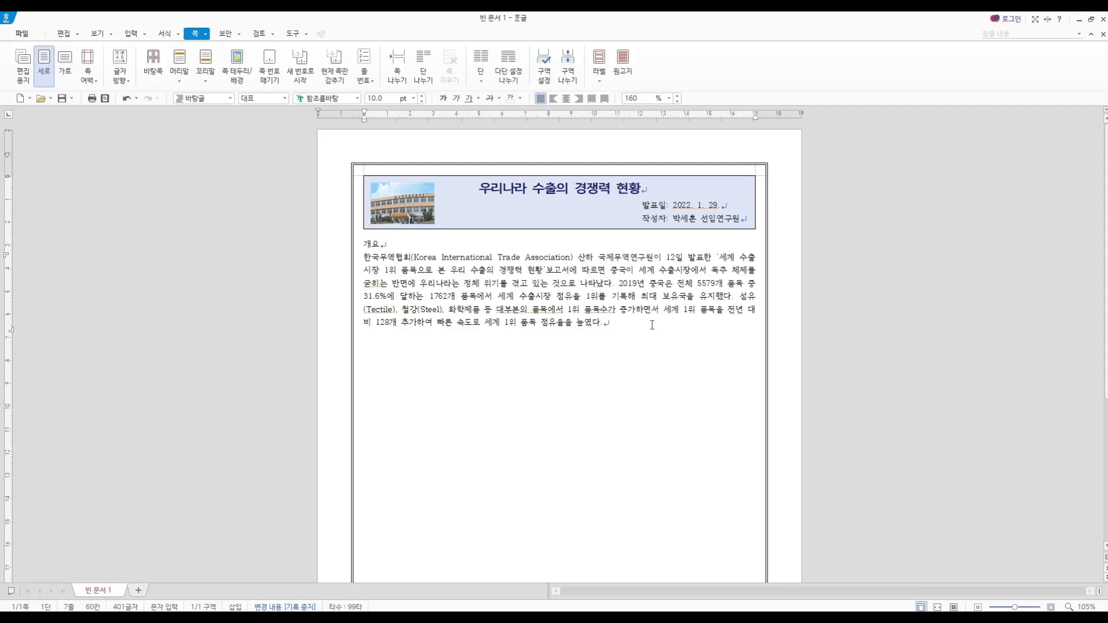
click(616, 318)
Add an empty paragraph below the text, then start a new two-column section (새 다단으로) with a divider line
key(Return)
key(Return)
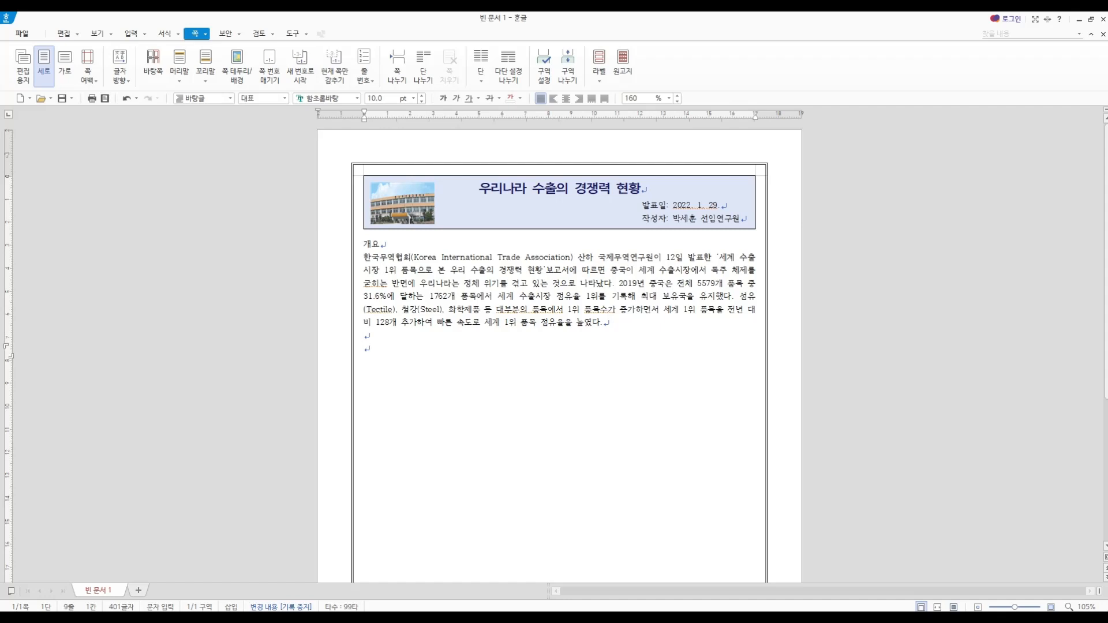
click(206, 35)
mouse_move(287, 193)
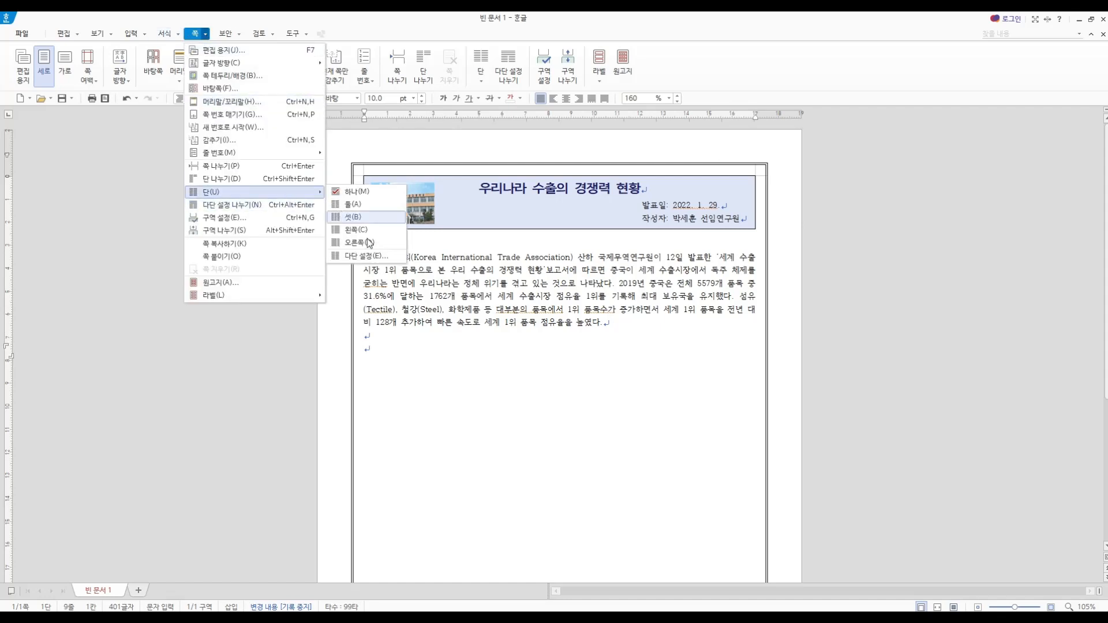
click(369, 256)
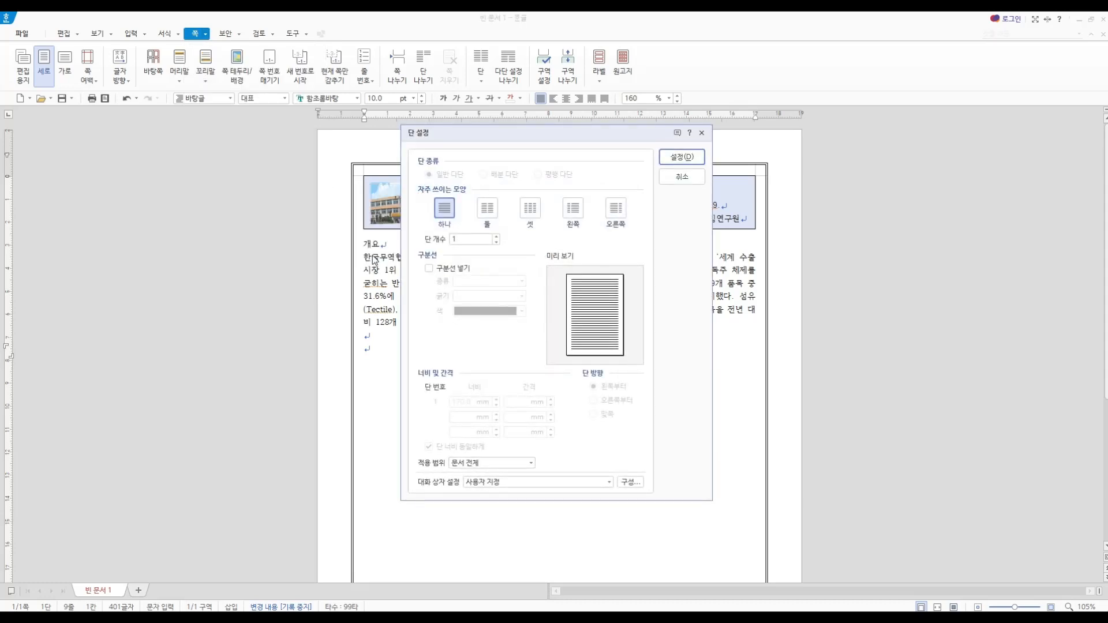
click(487, 209)
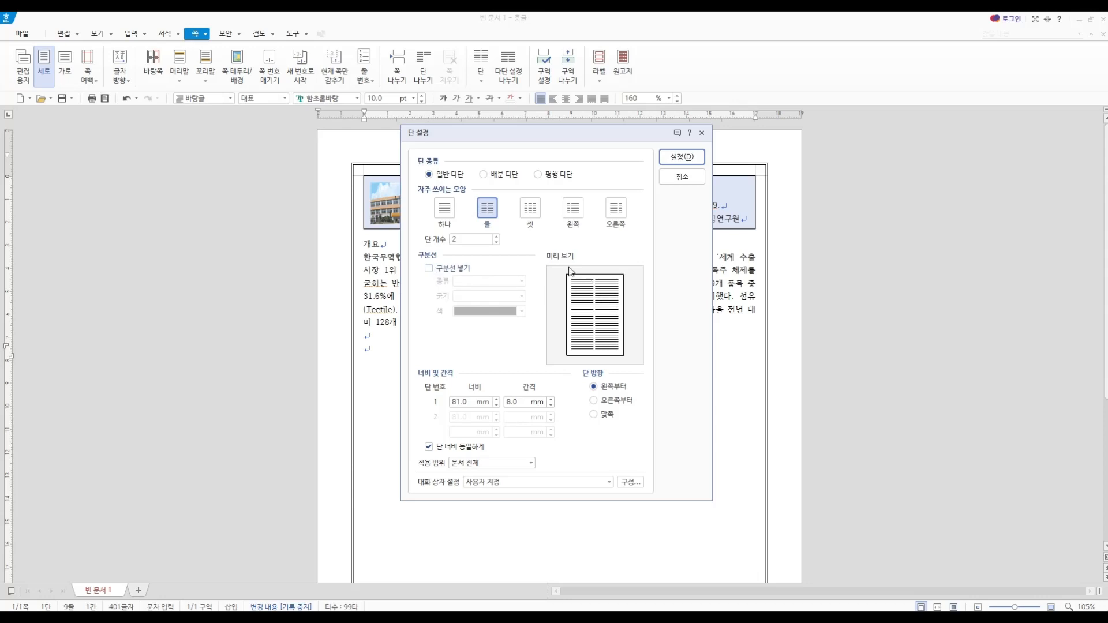
click(429, 268)
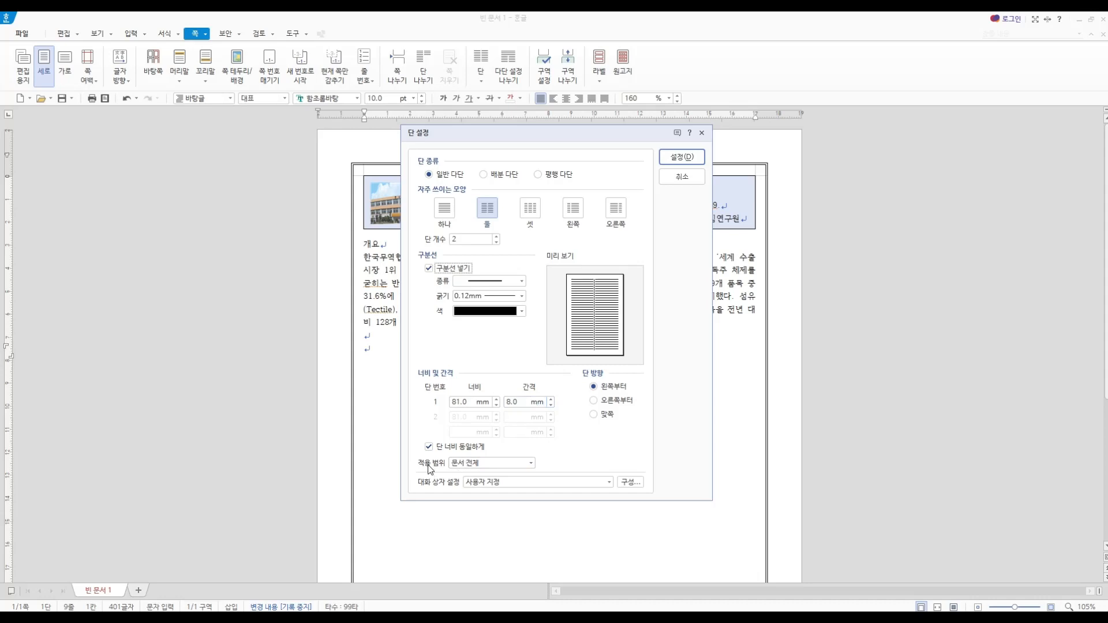
click(472, 465)
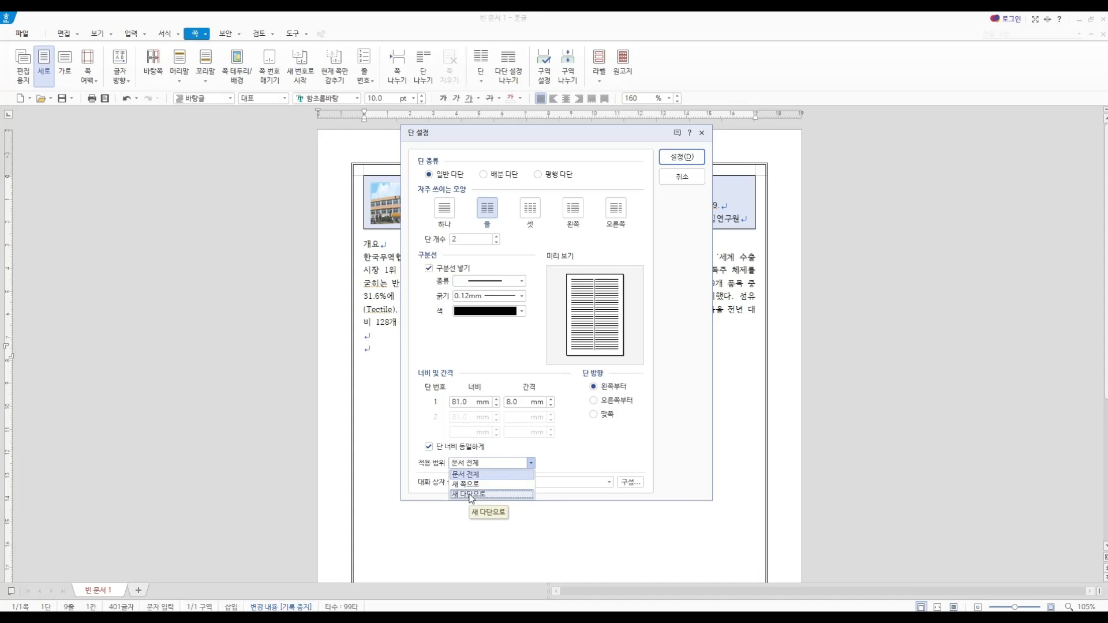
click(472, 496)
click(683, 157)
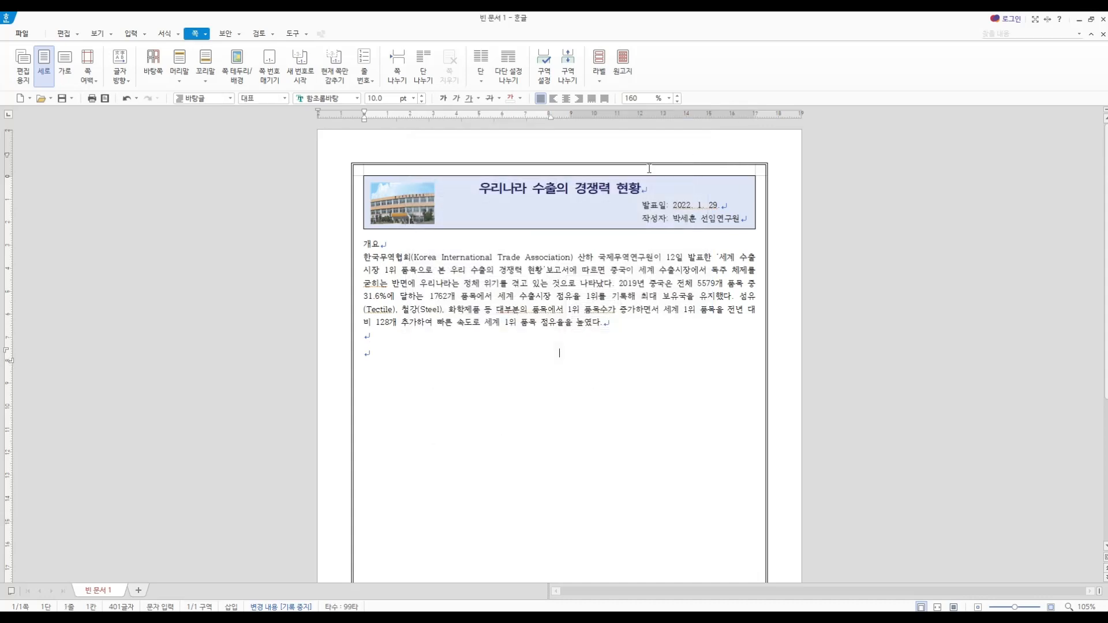
Switch to the prepared 2022년 C형 report and set Korean input
click(404, 357)
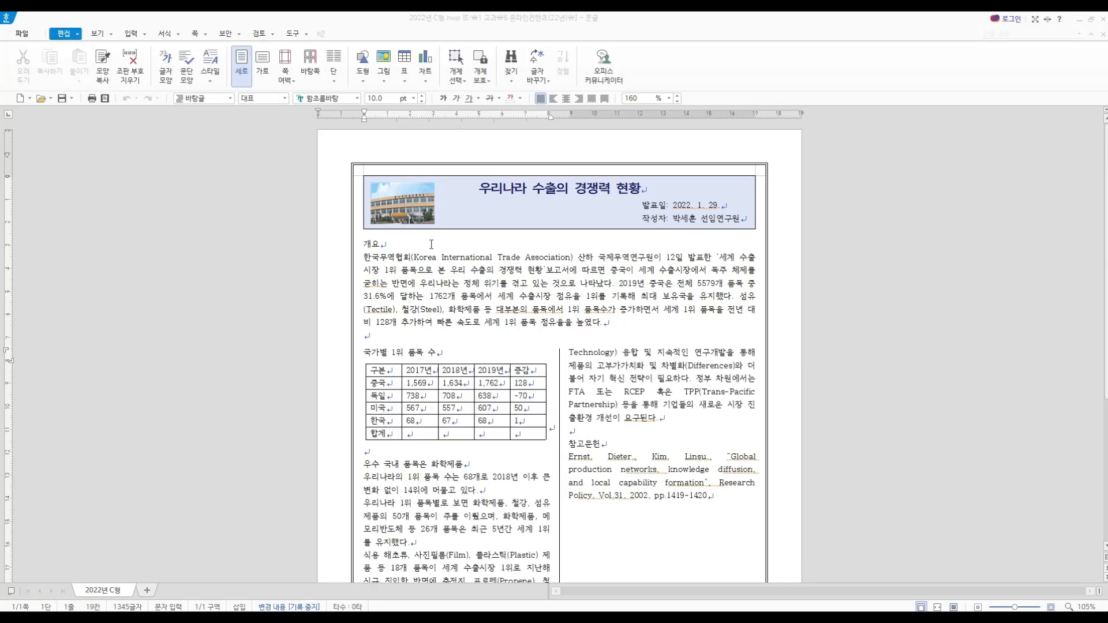
click(432, 244)
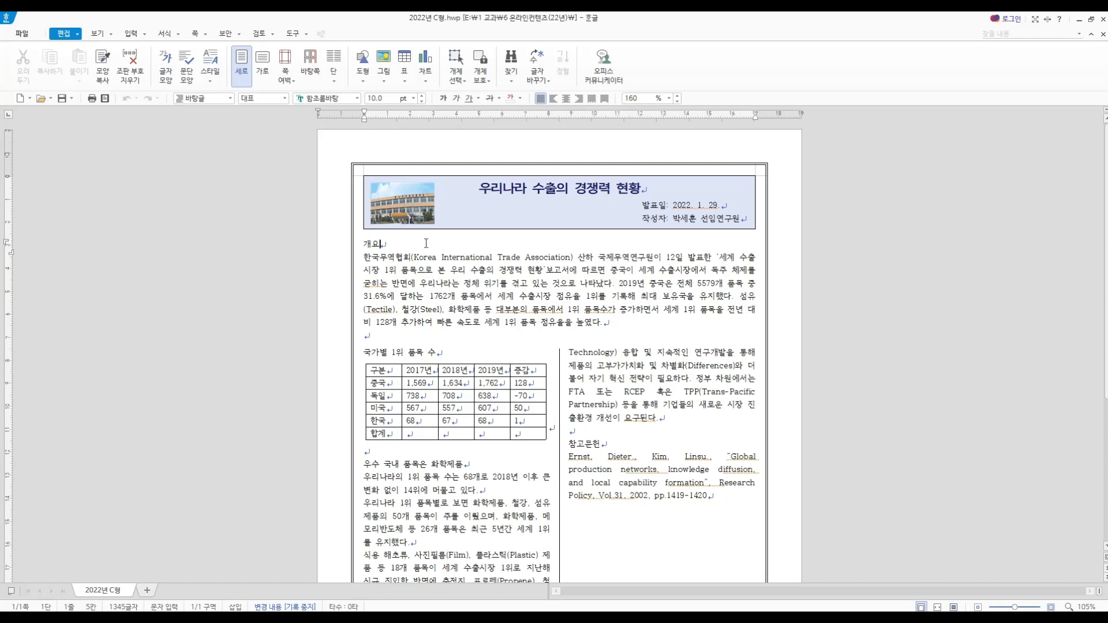
key(Hangul)
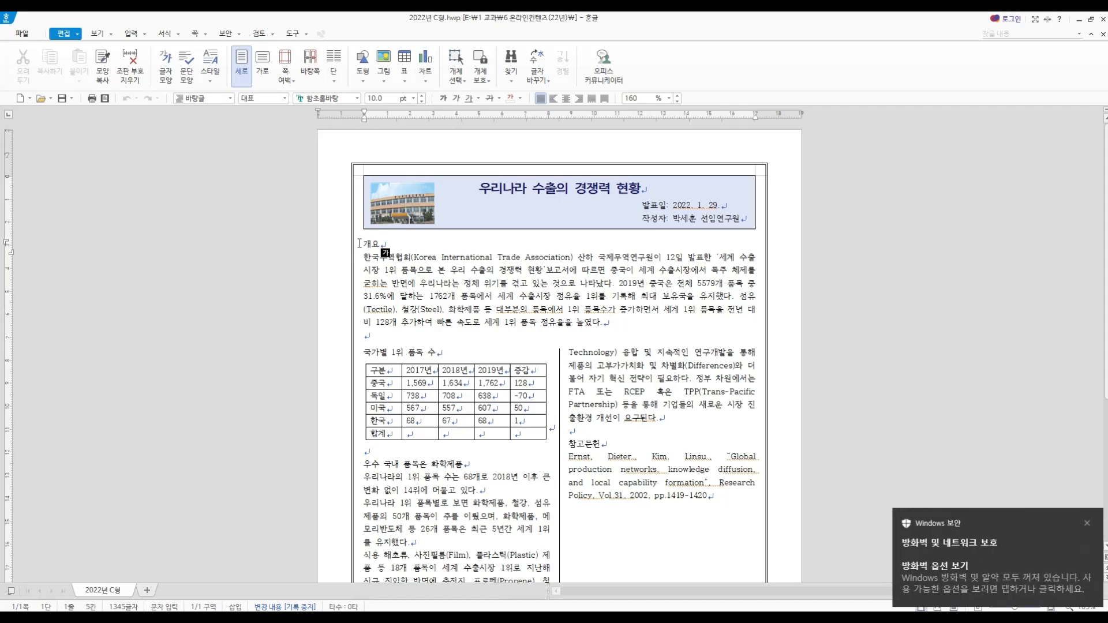
Select the 개요, 우수 국내 품목은 화학제품 and 세계시장에서의 위치 headings, ending with the caret at 개요
drag(362, 244, 376, 245)
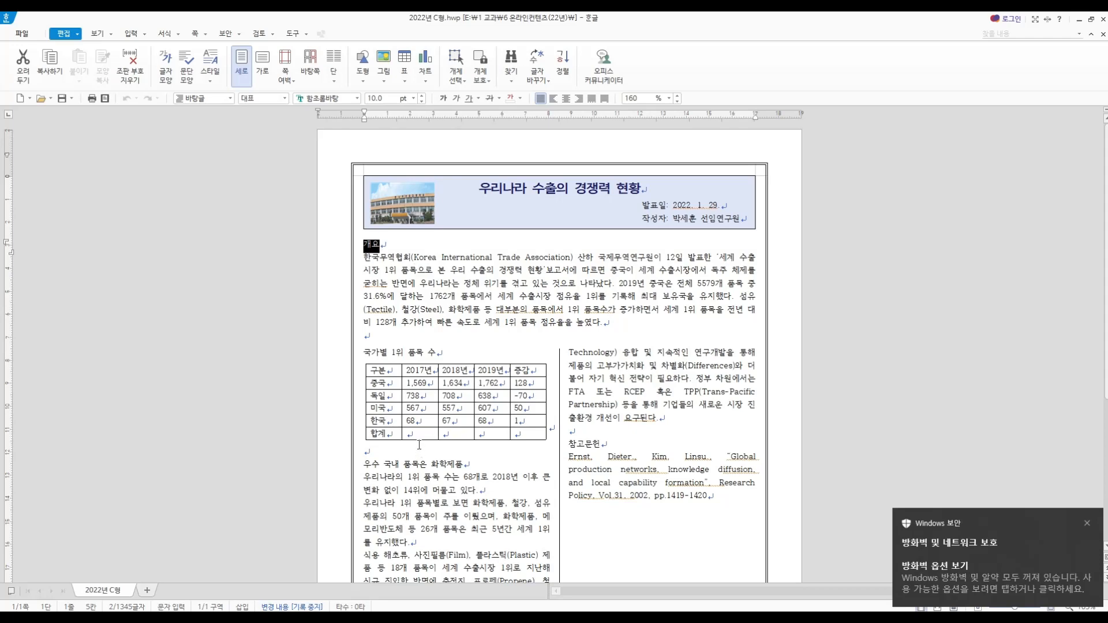
key(F12)
drag(366, 463, 463, 465)
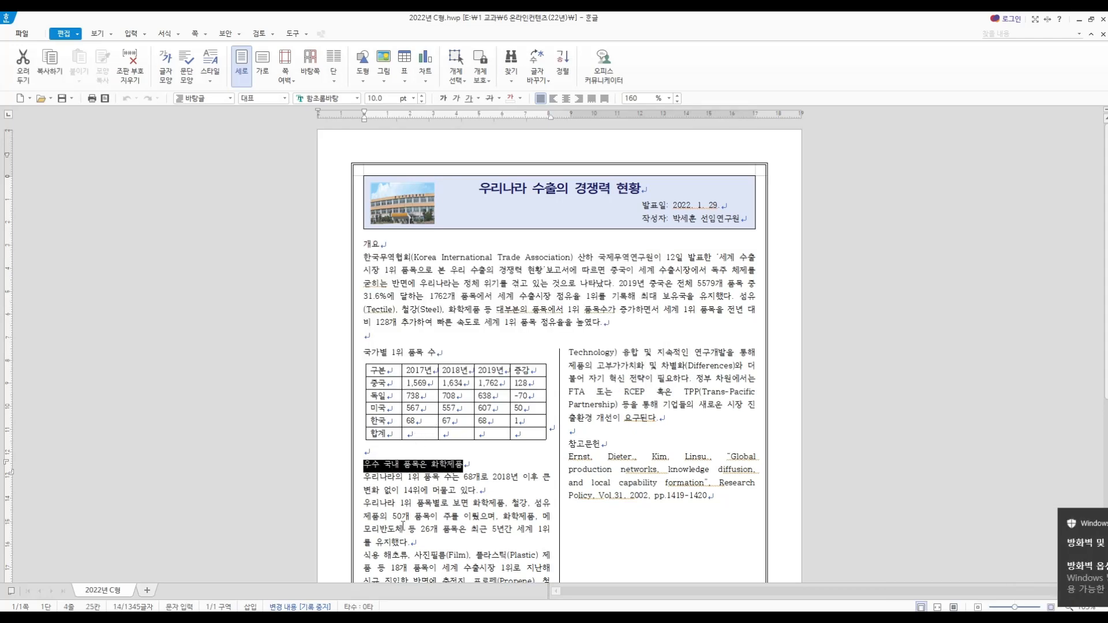
scroll(406, 525, down, 3)
drag(365, 524, 444, 524)
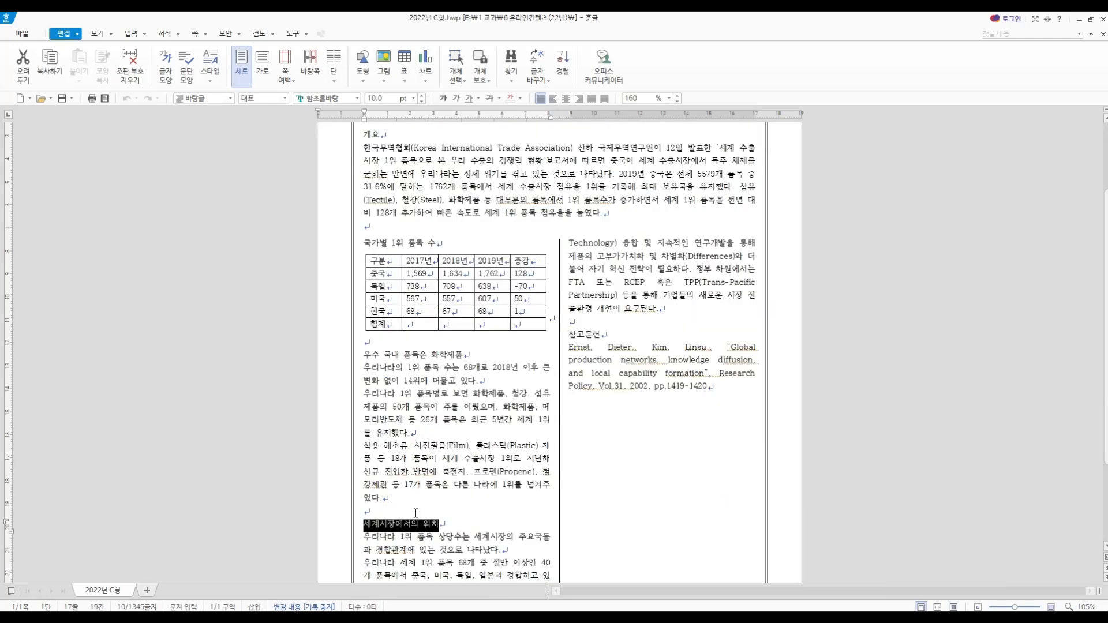
scroll(373, 269, up, 3)
click(365, 244)
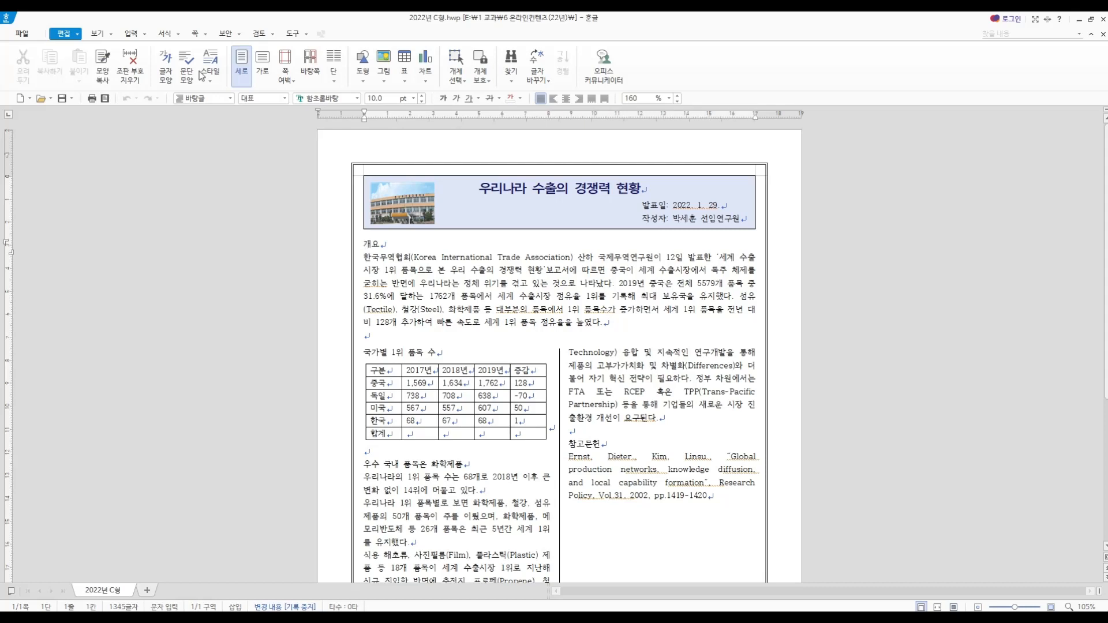
Edit the 개요 1 style's paragraph shape to a left margin of 0
click(165, 35)
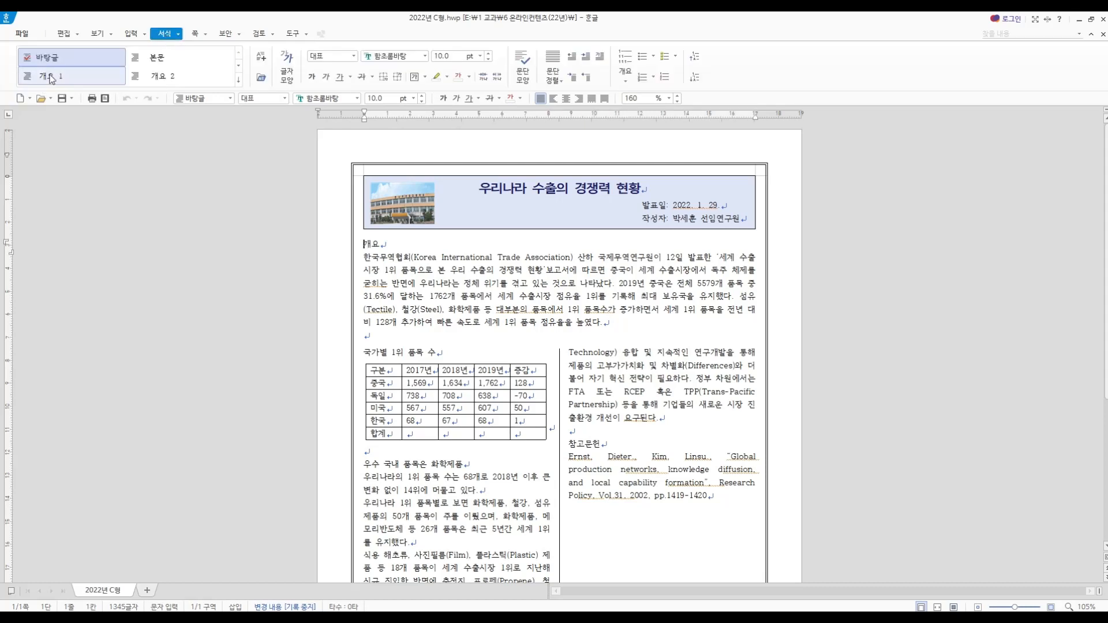
right_click(86, 75)
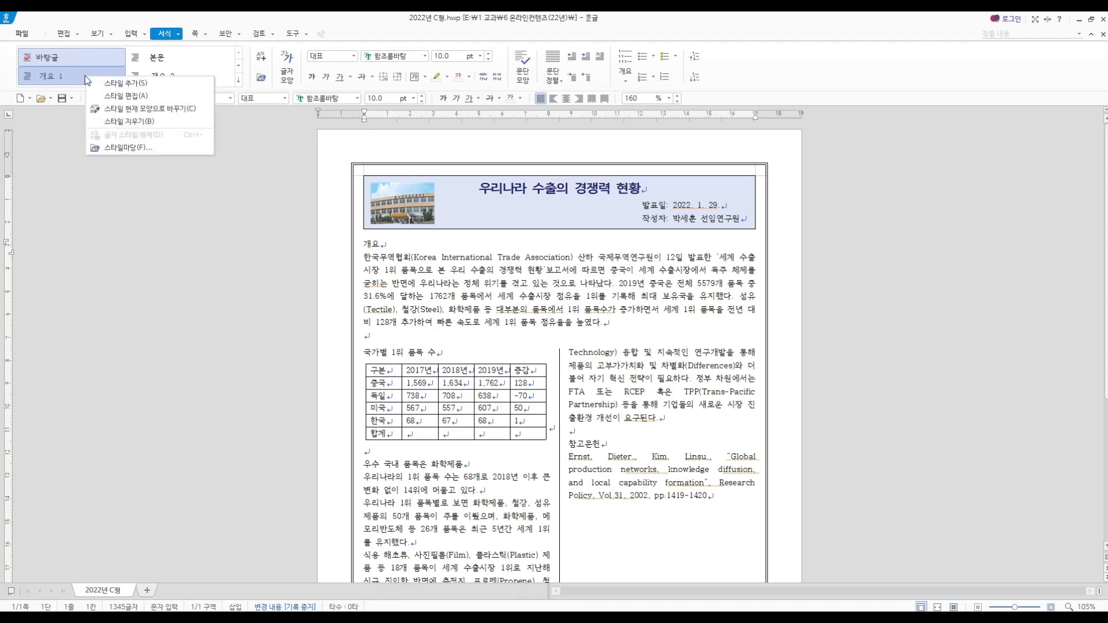
click(113, 97)
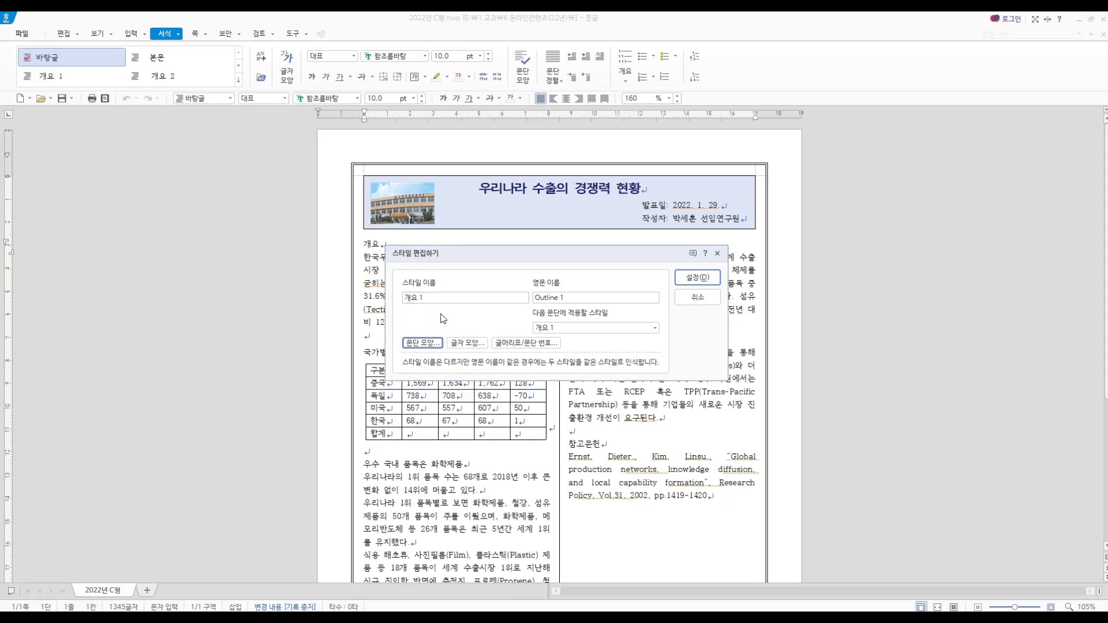
click(422, 343)
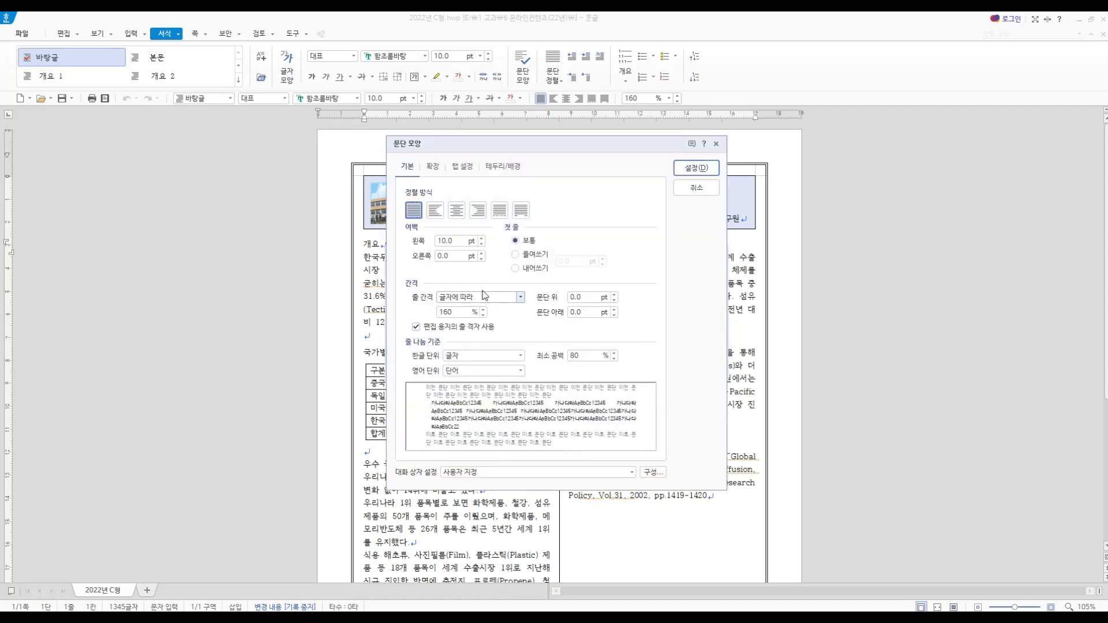
drag(455, 241, 373, 242)
text(0)
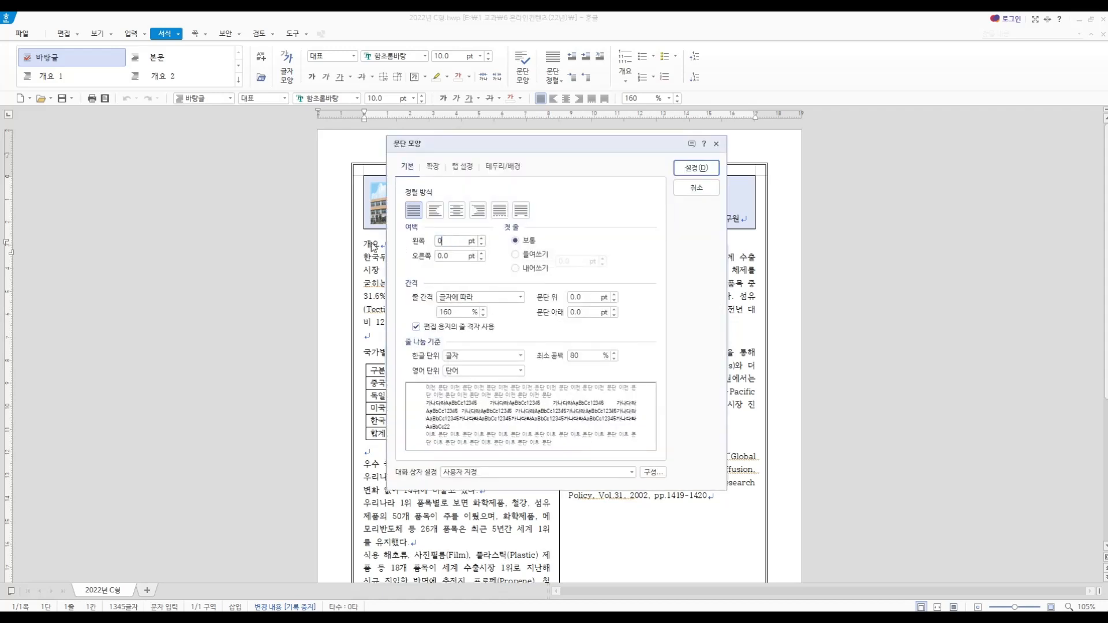
click(690, 171)
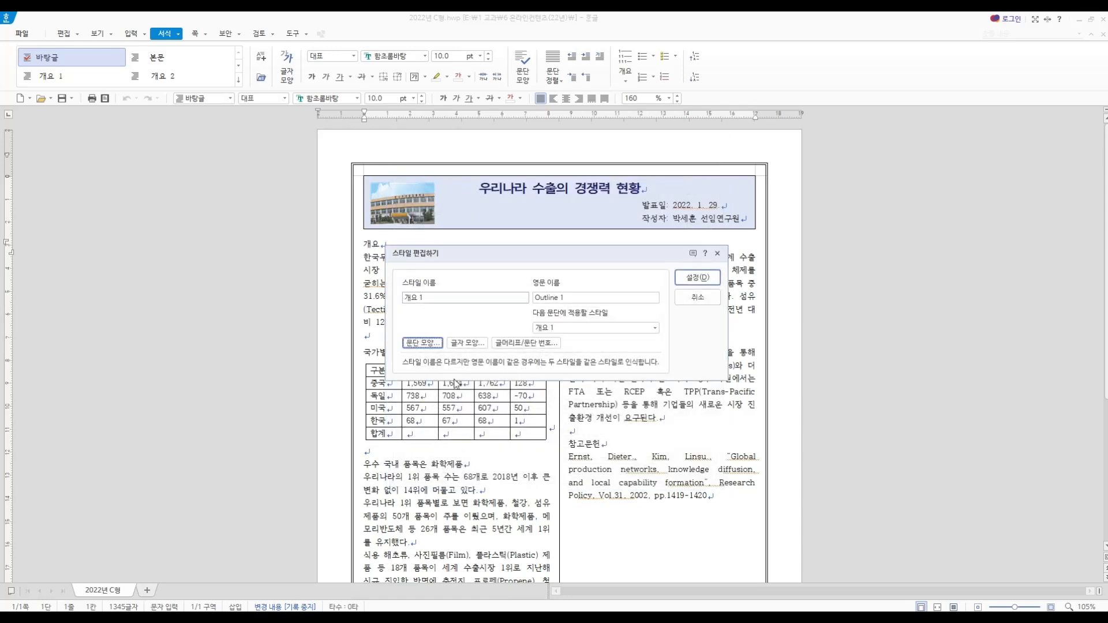
Give 개요 1 12 pt bold 휴먼고딕 characters, save the style, and select the 개요 heading
click(467, 343)
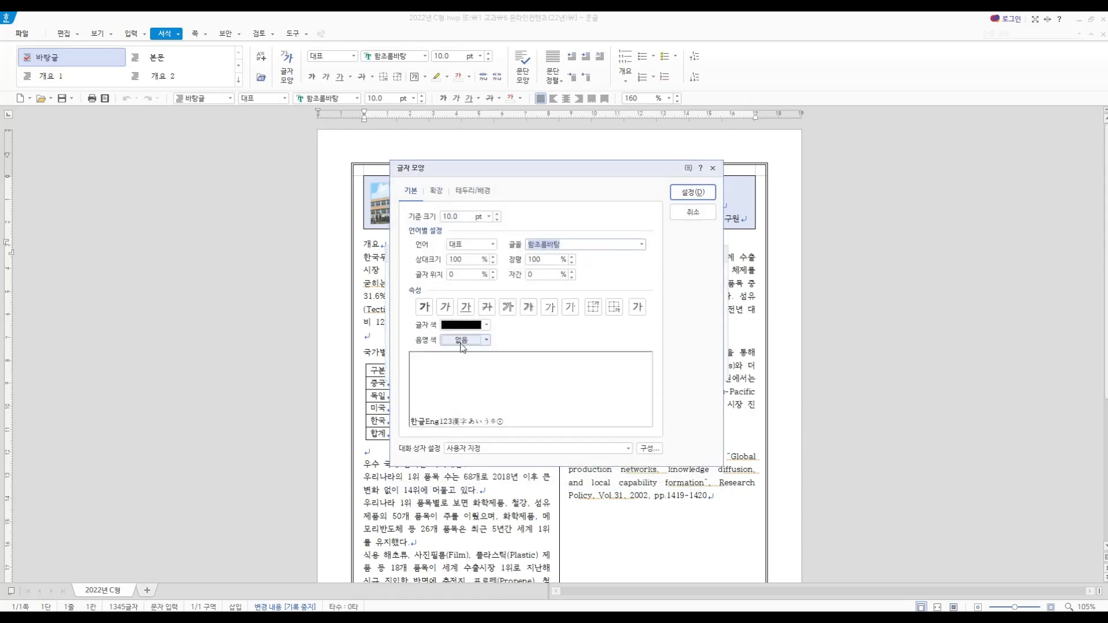
click(497, 213)
click(497, 213)
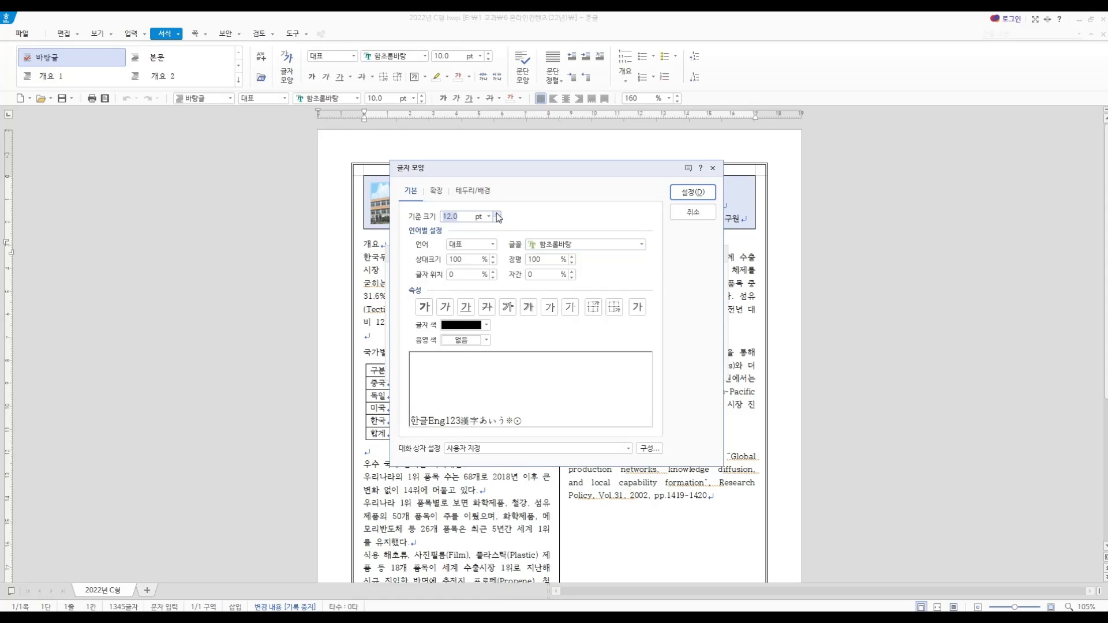
click(574, 245)
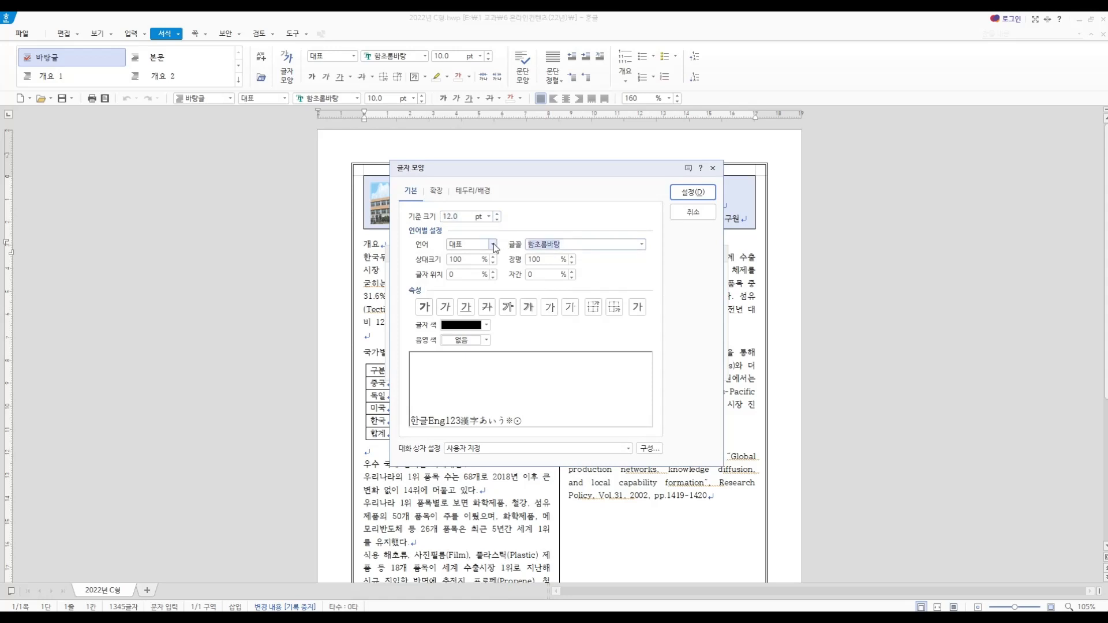
text(휴먼고딕)
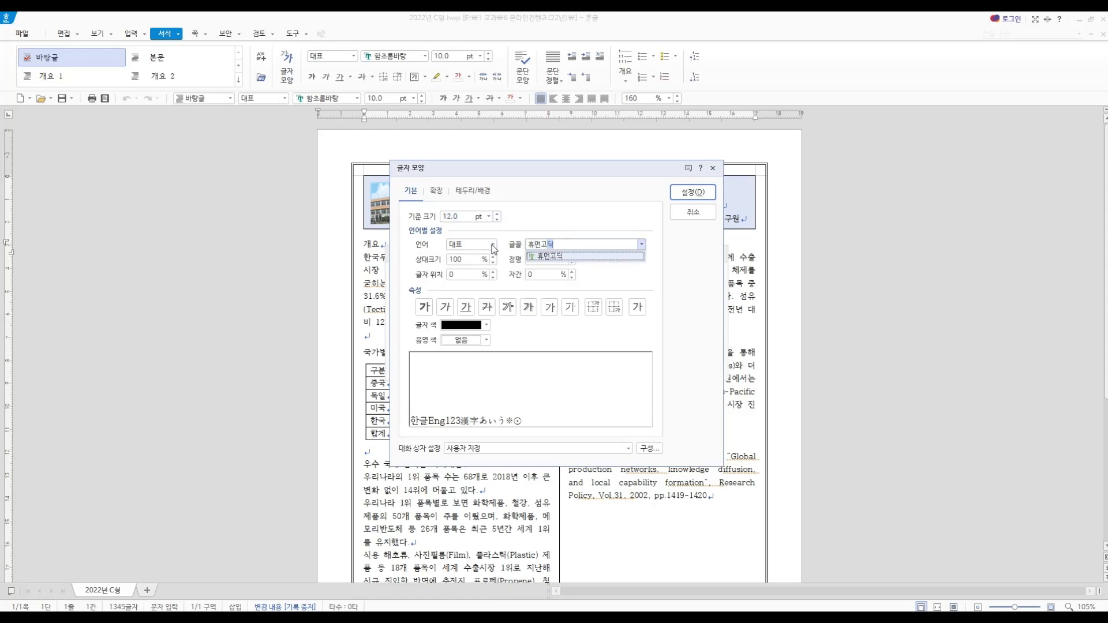
key(Return)
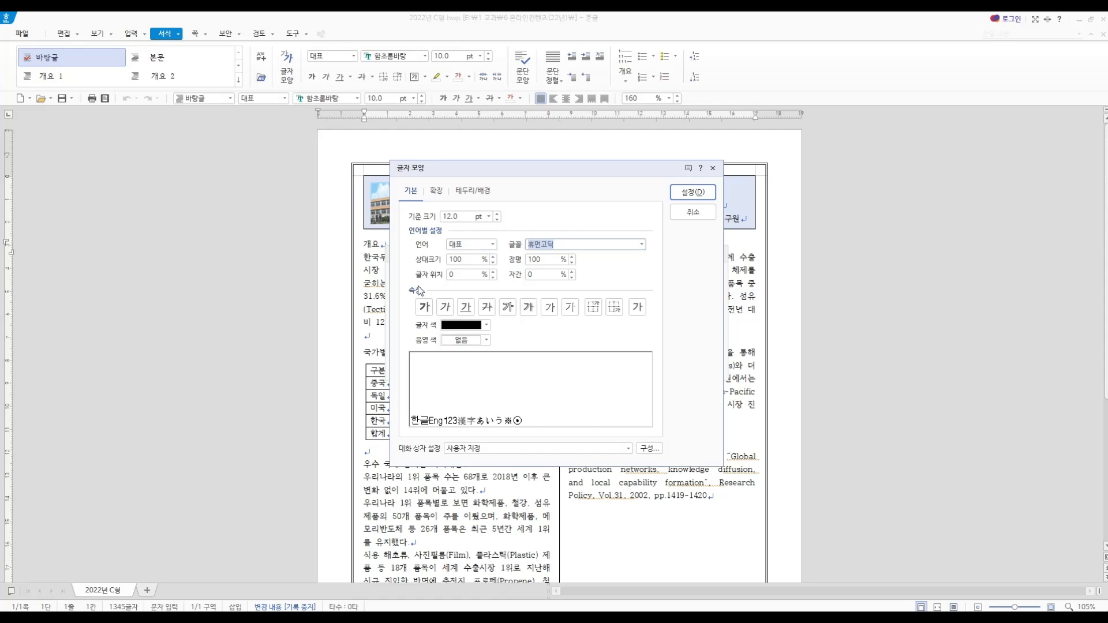
click(423, 308)
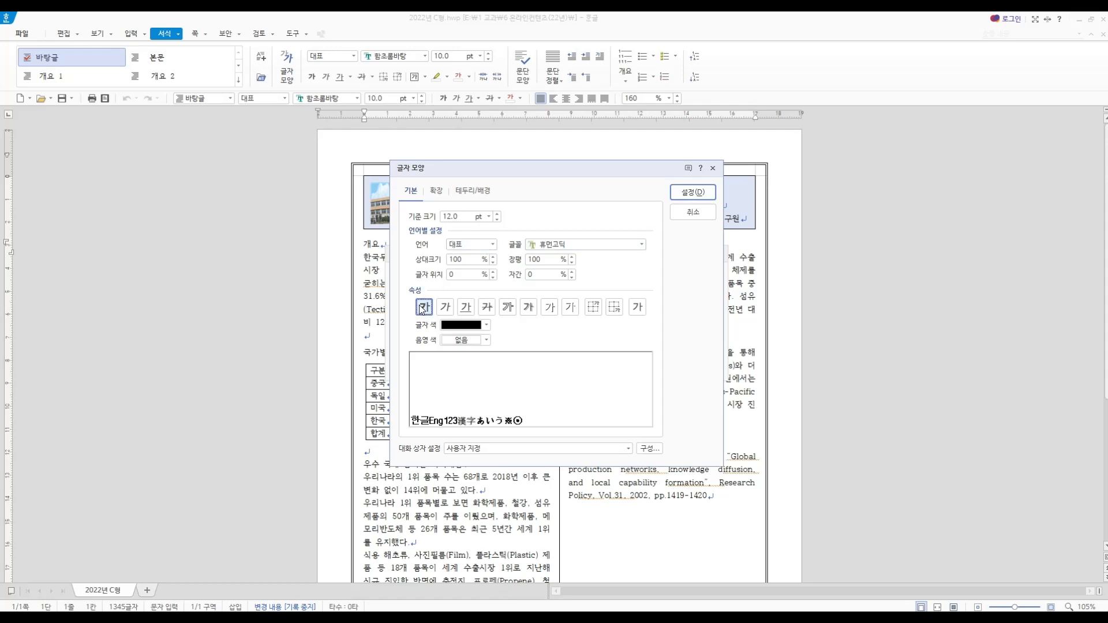
click(693, 192)
click(697, 279)
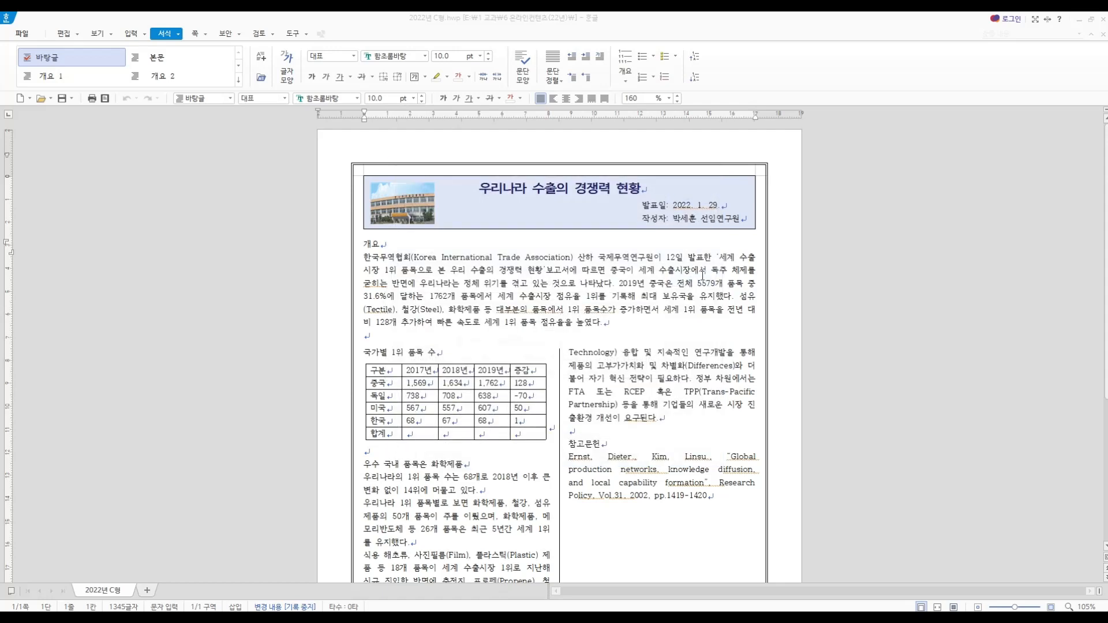
drag(364, 247, 380, 246)
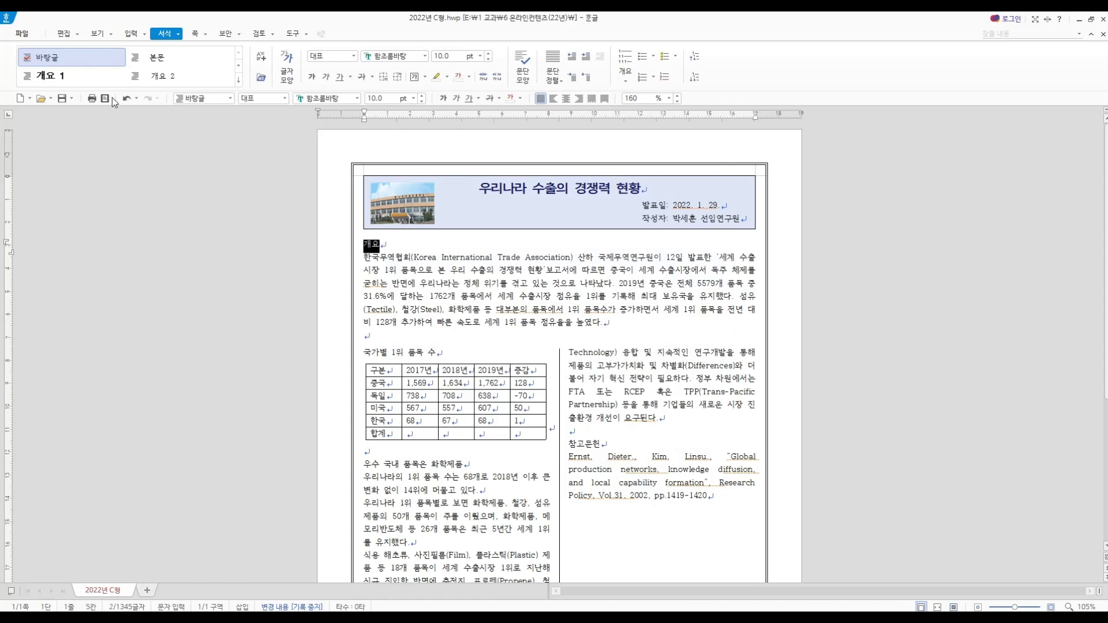
Apply 개요 1 to 개요, 우수 국내 품목은 화학제품 and 세계시장에서의 위치, then select heading 2's paragraphs
click(81, 75)
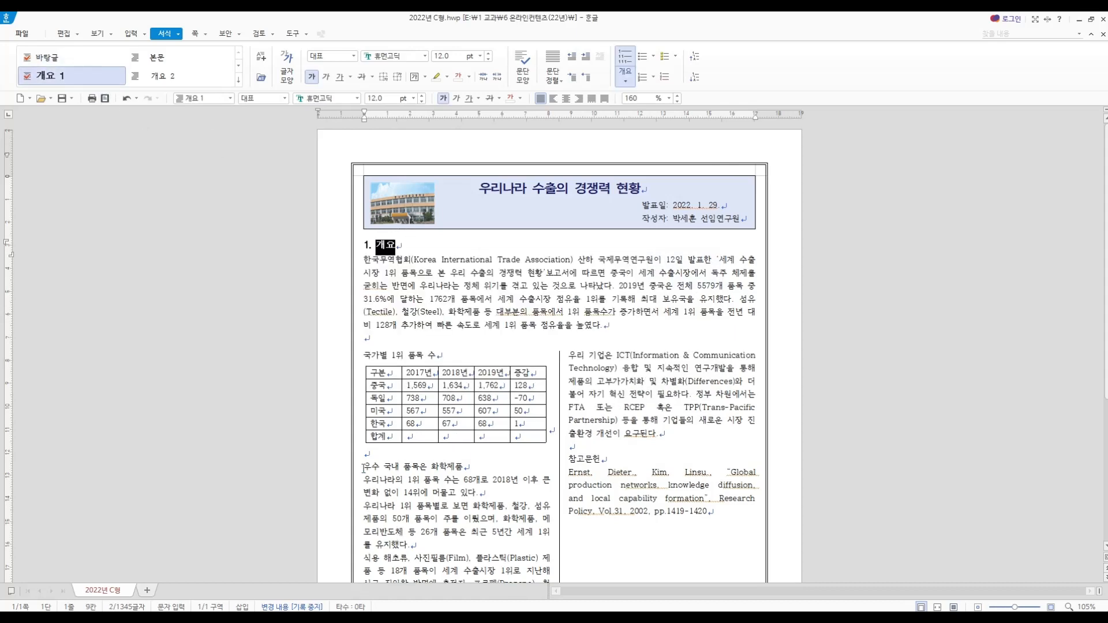
drag(363, 468, 465, 468)
click(93, 76)
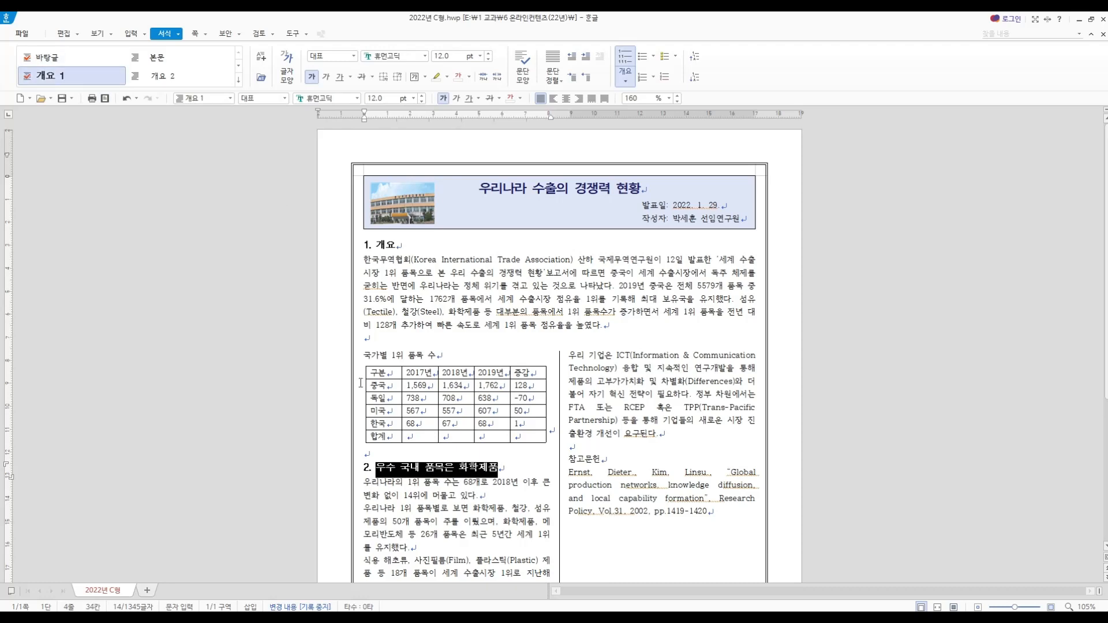
scroll(387, 510, down, 3)
drag(363, 527, 440, 529)
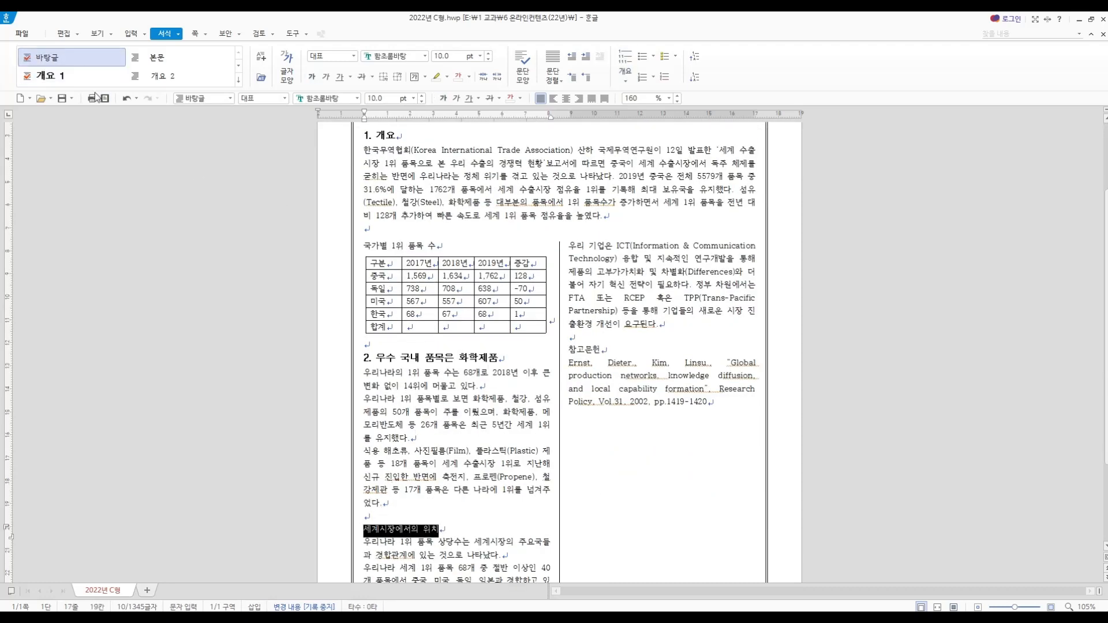
click(62, 76)
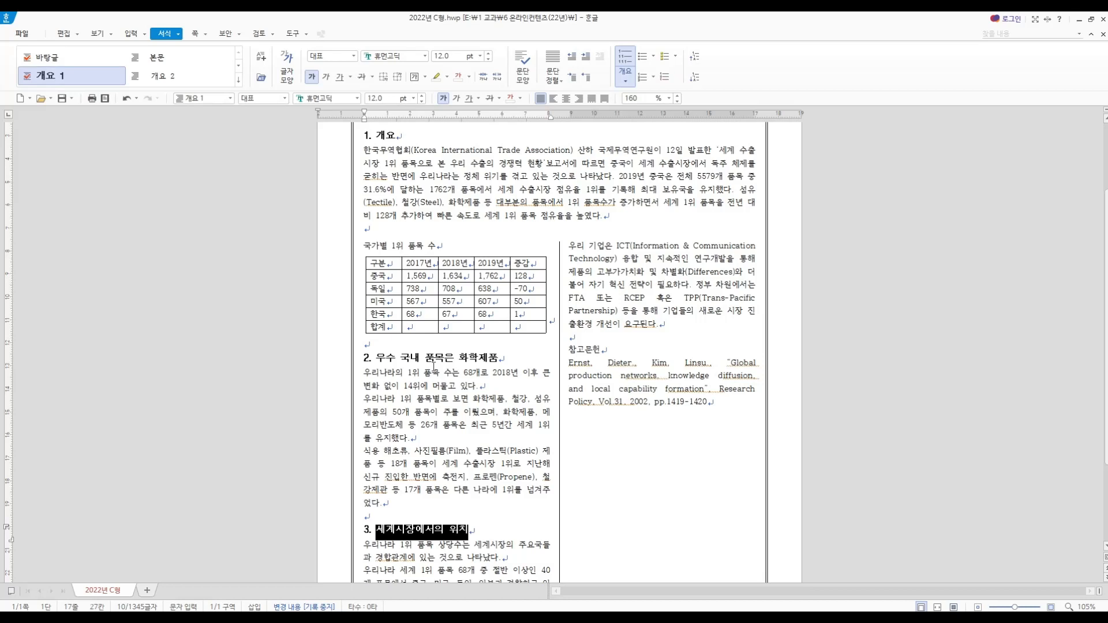
drag(364, 373, 431, 504)
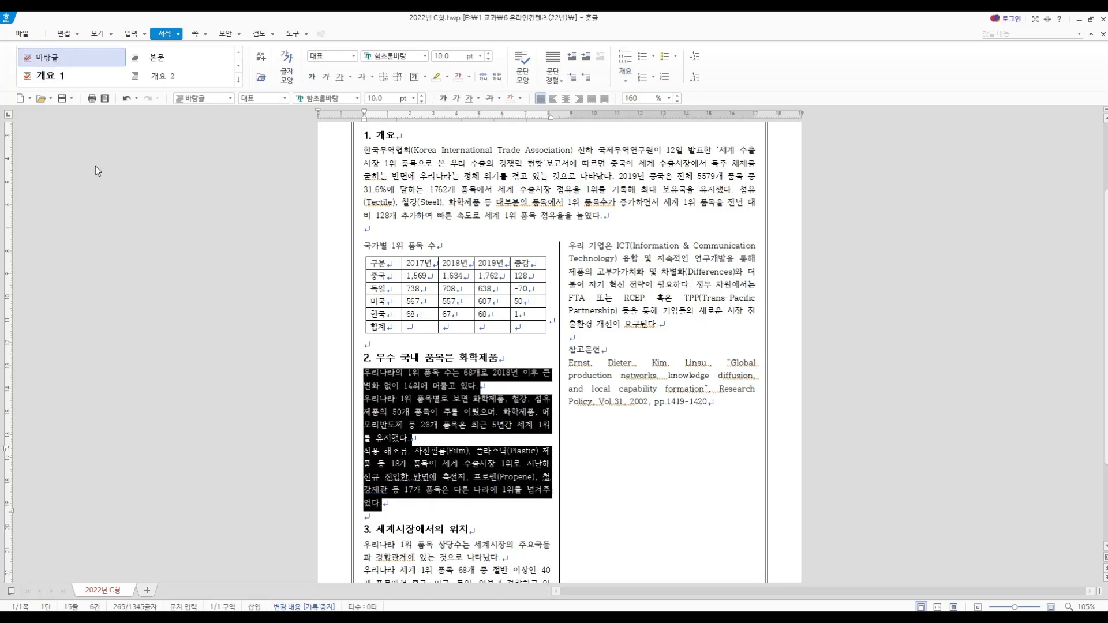
Edit the 개요 2 style, entering 16 in its paragraph settings, and save it
right_click(186, 81)
click(226, 91)
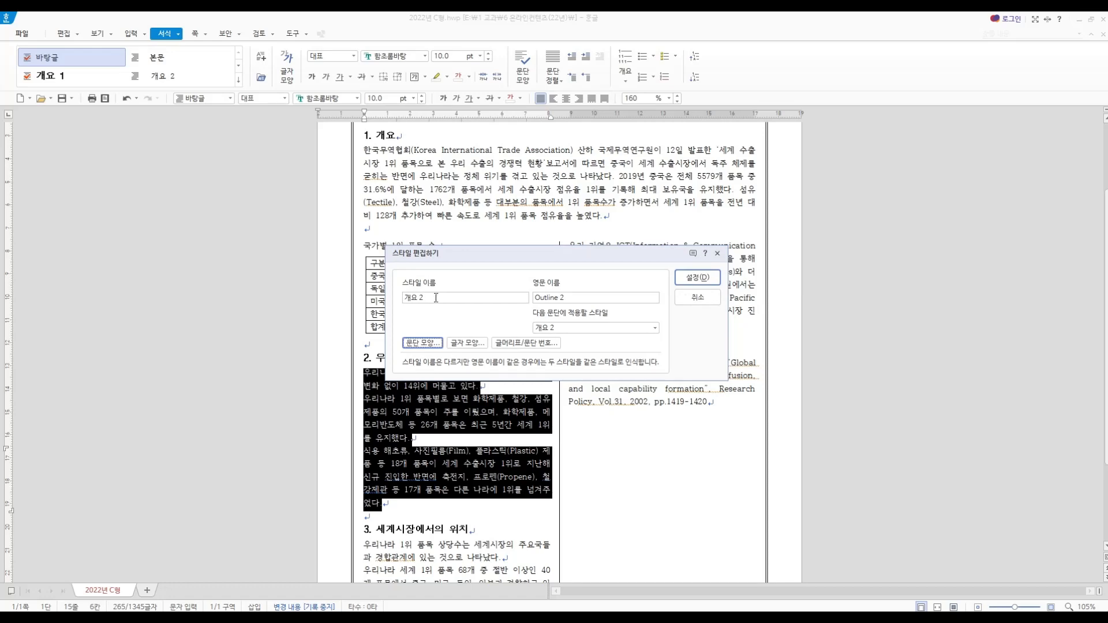
click(433, 343)
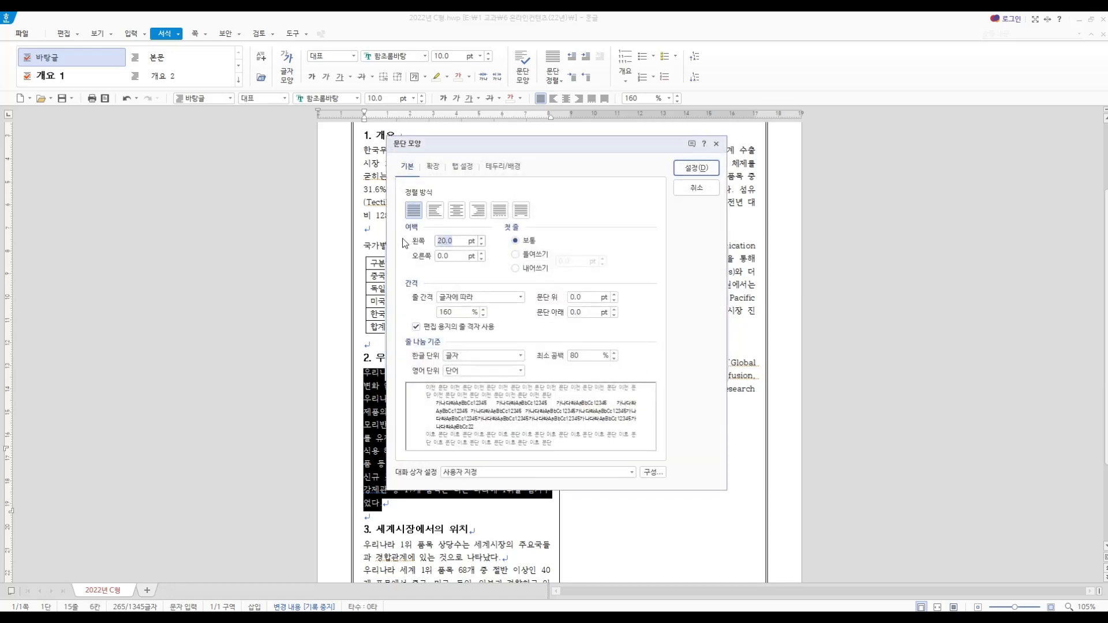
text(16)
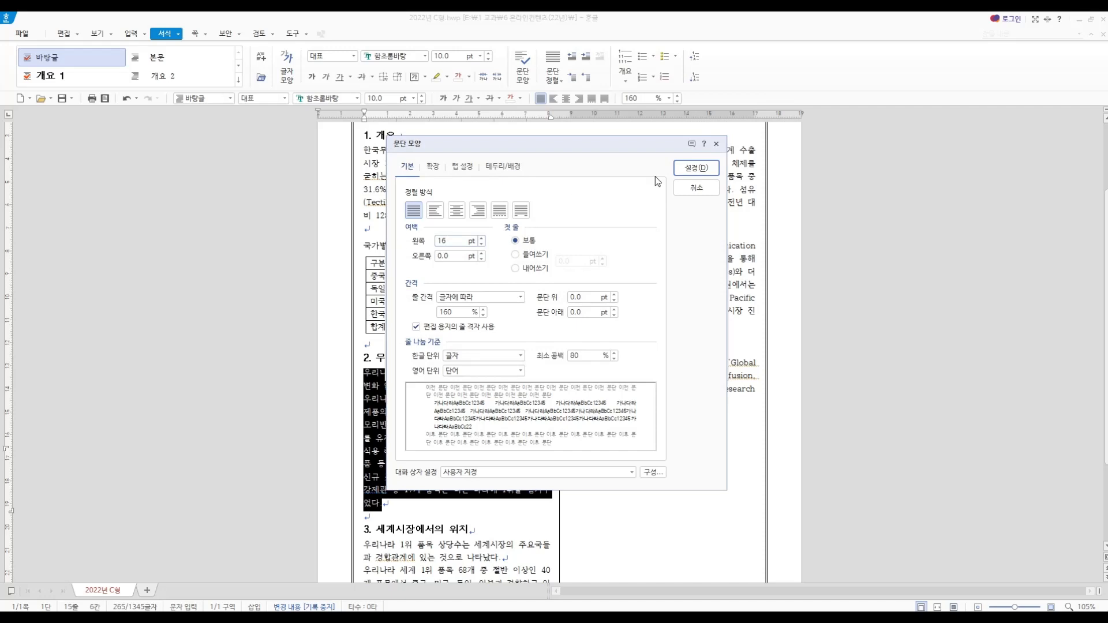
click(687, 167)
click(687, 277)
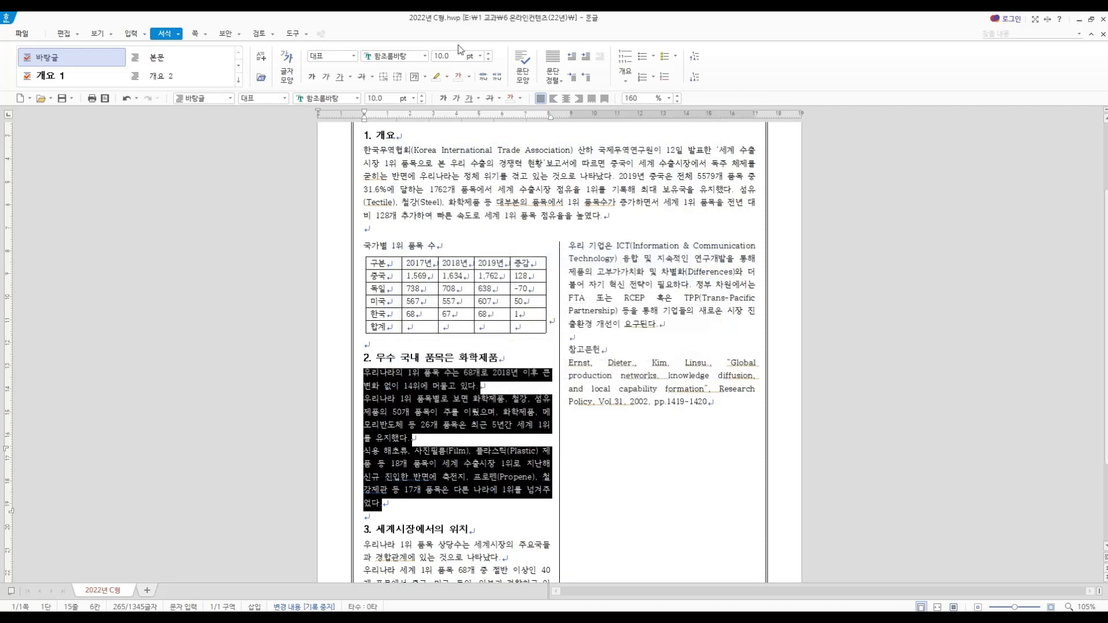
Apply 개요 2 to the section 2 paragraphs, the right-column paragraph and section 3's opening lines
click(168, 78)
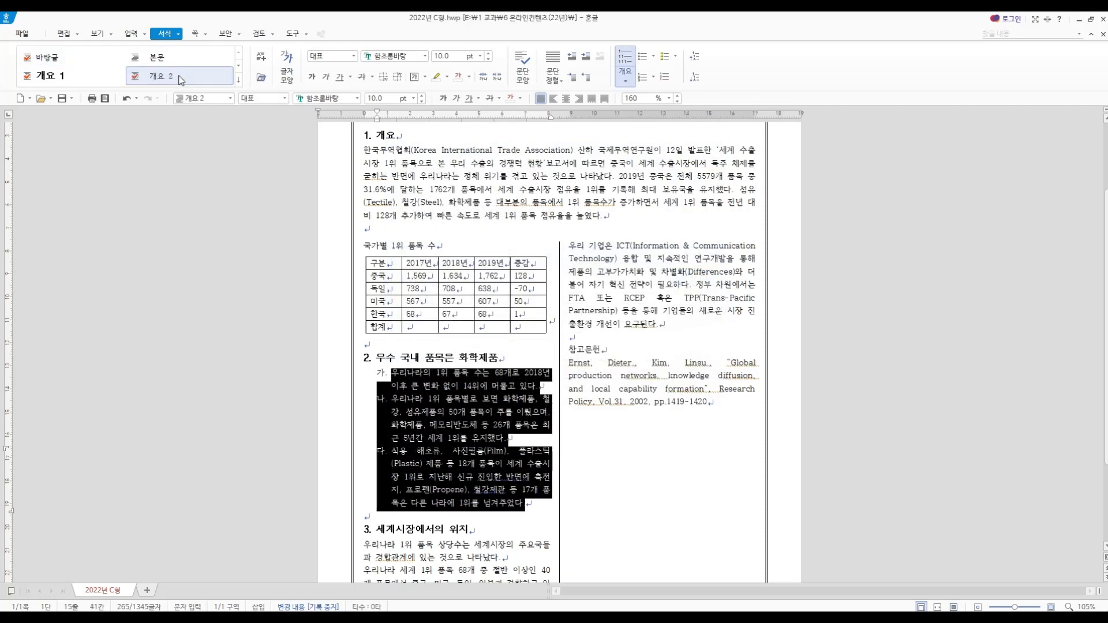
scroll(472, 465, down, 2)
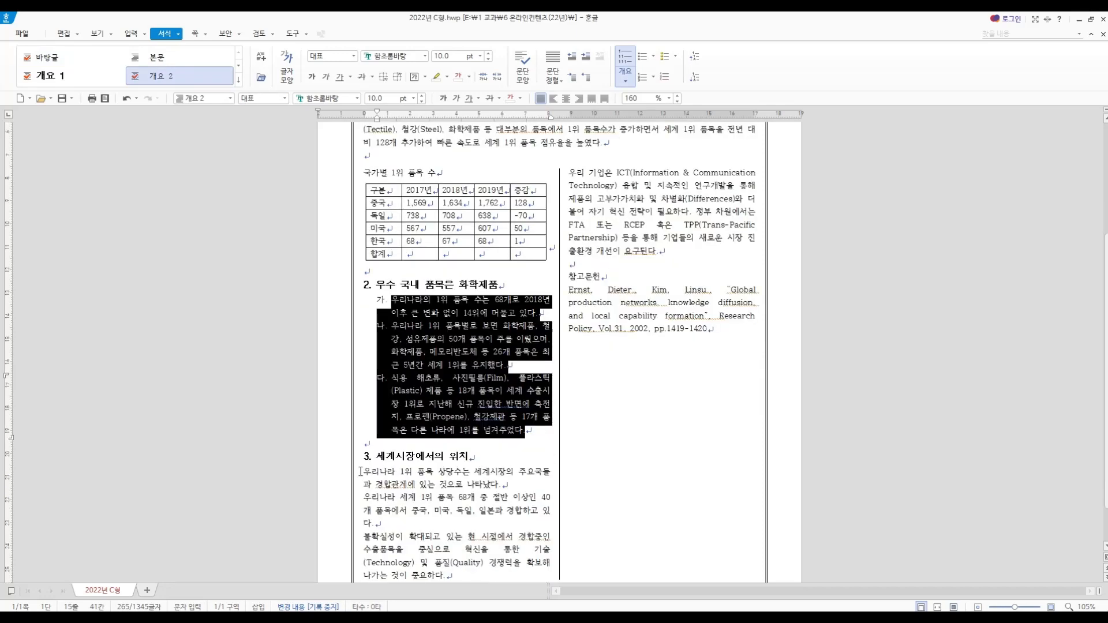
drag(363, 472, 720, 359)
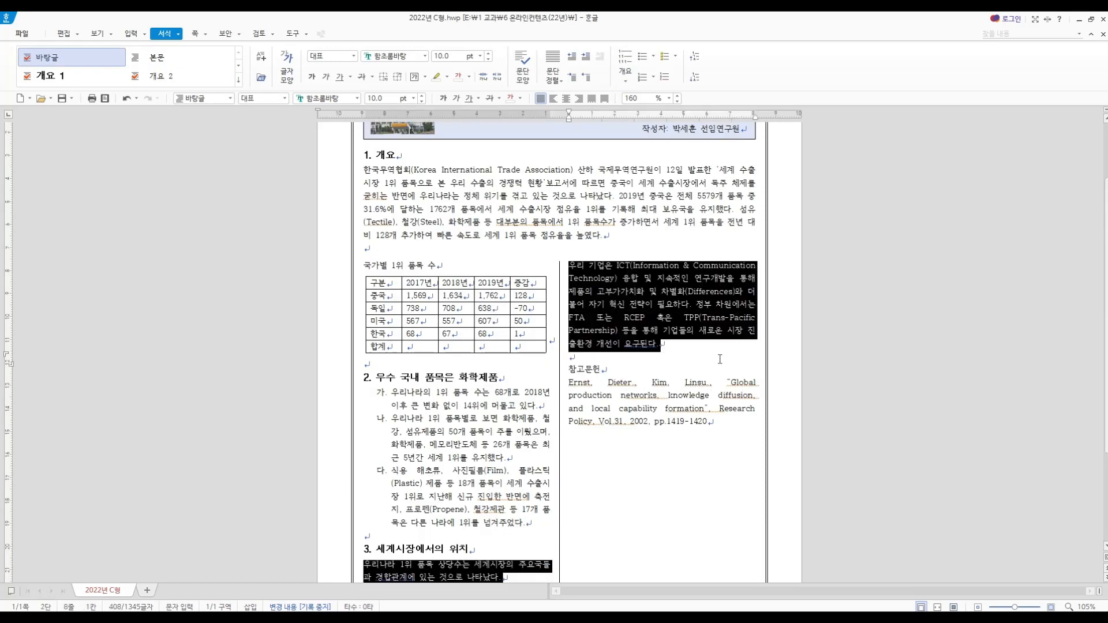
click(165, 76)
click(519, 545)
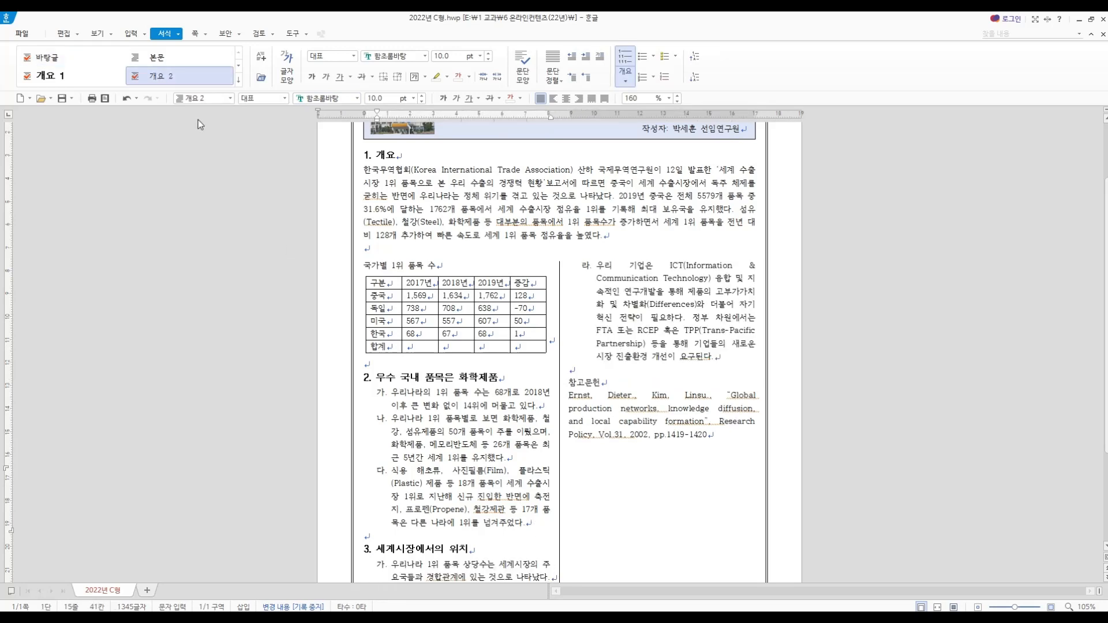
right_click(187, 79)
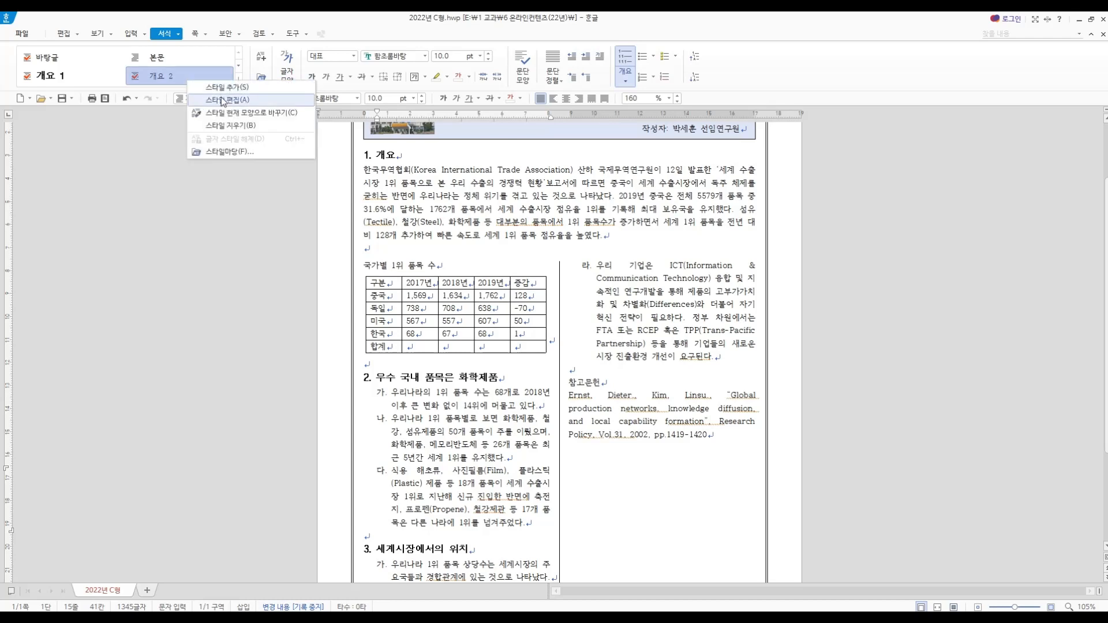
click(221, 150)
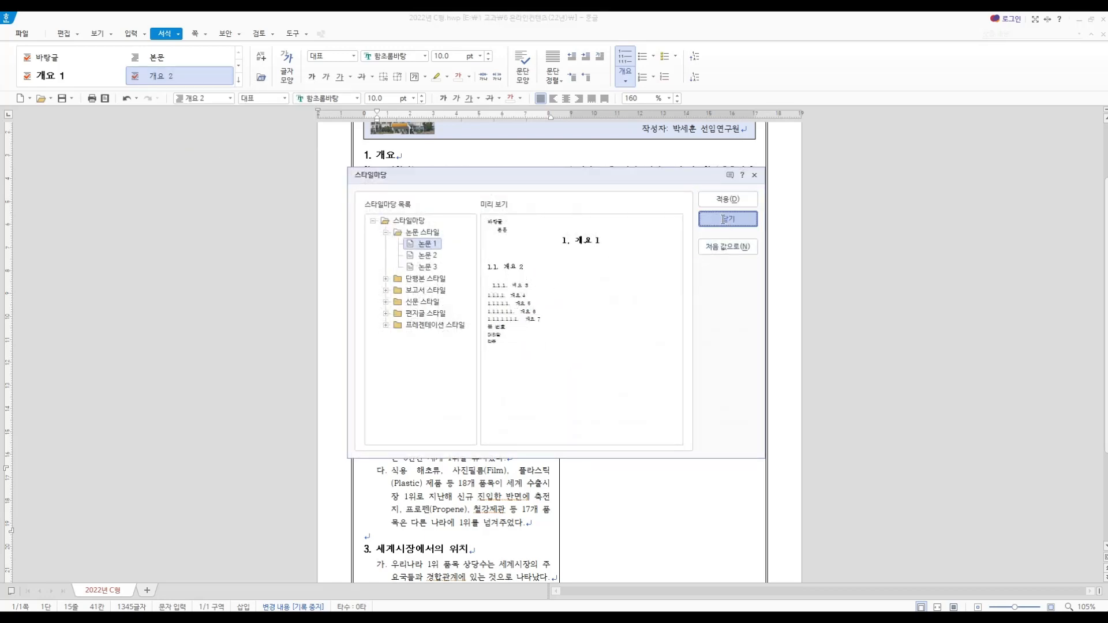
click(723, 219)
click(178, 34)
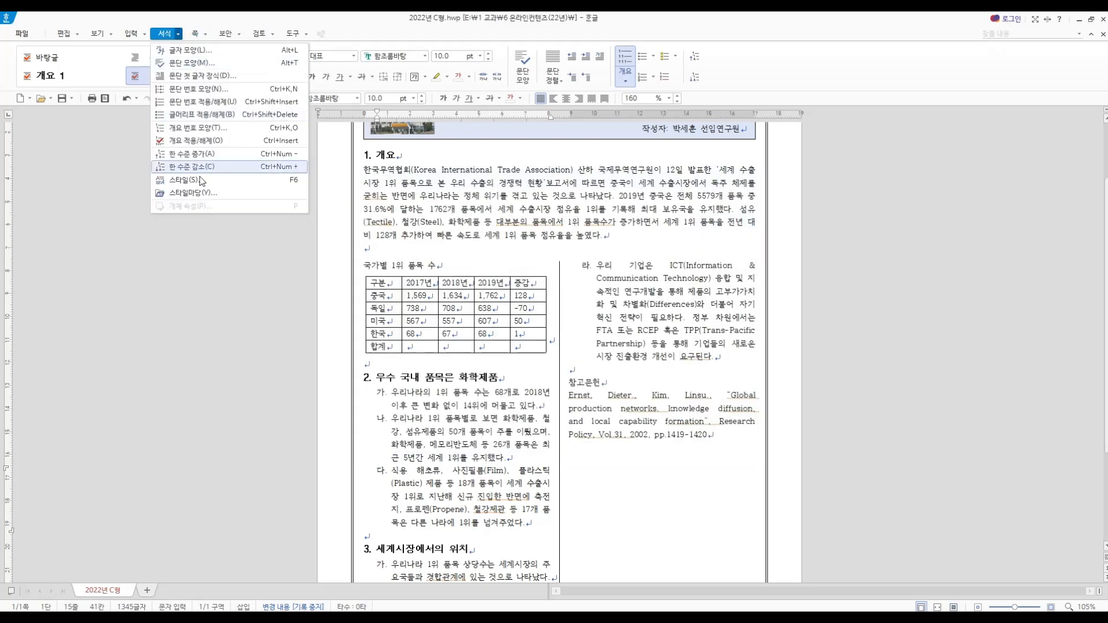
click(200, 179)
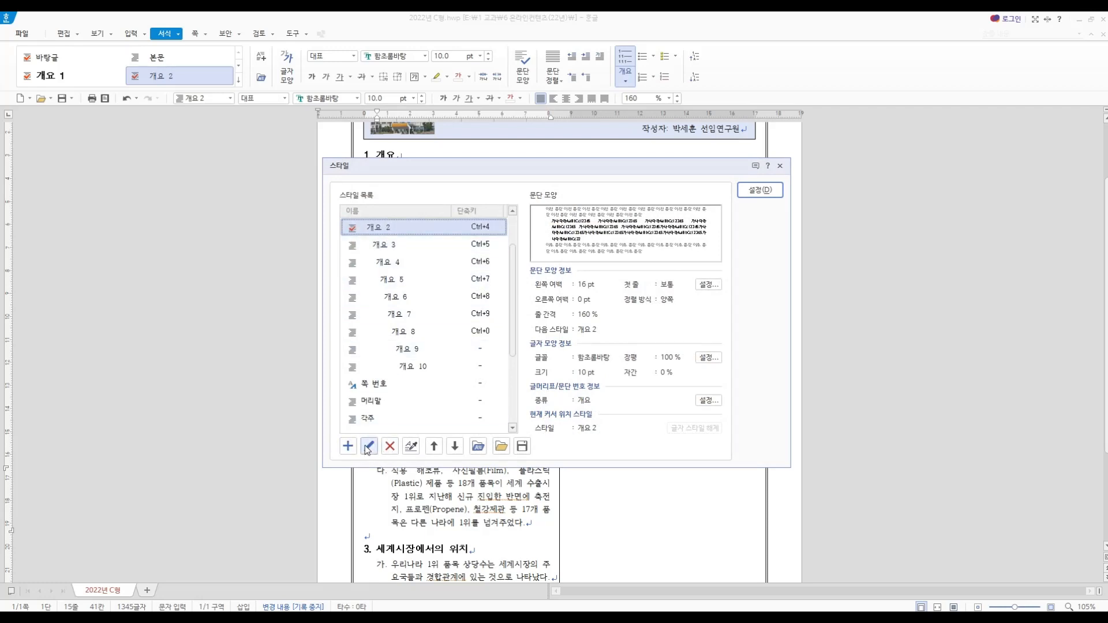
click(780, 165)
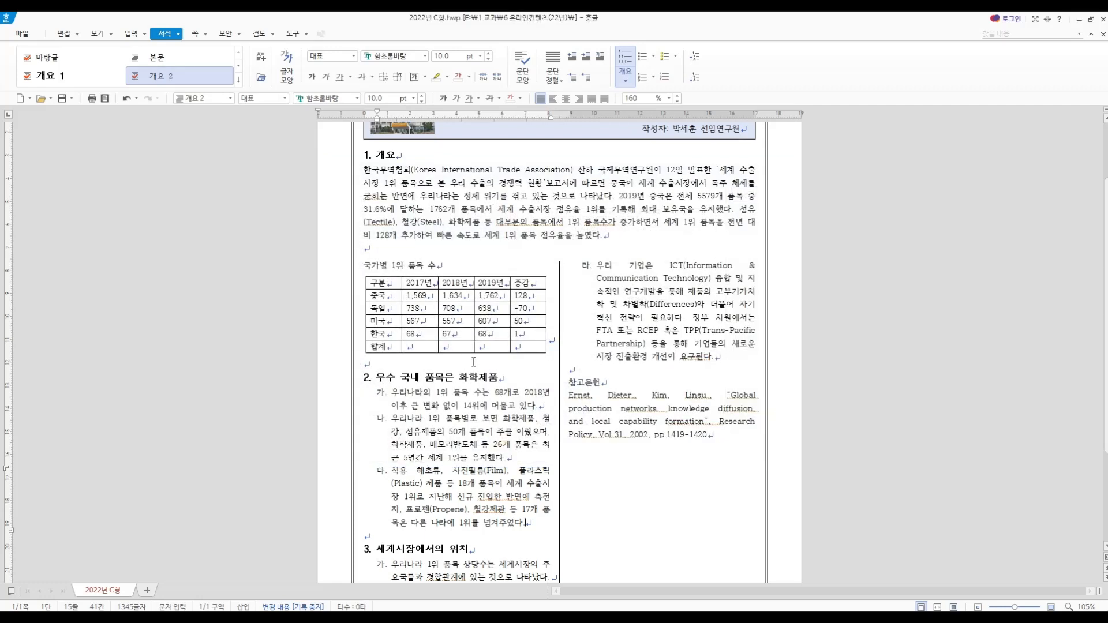
Select the caption 국가별 1위 품목 수 and start a new 표제목 style with centred paragraphs
drag(364, 267, 438, 267)
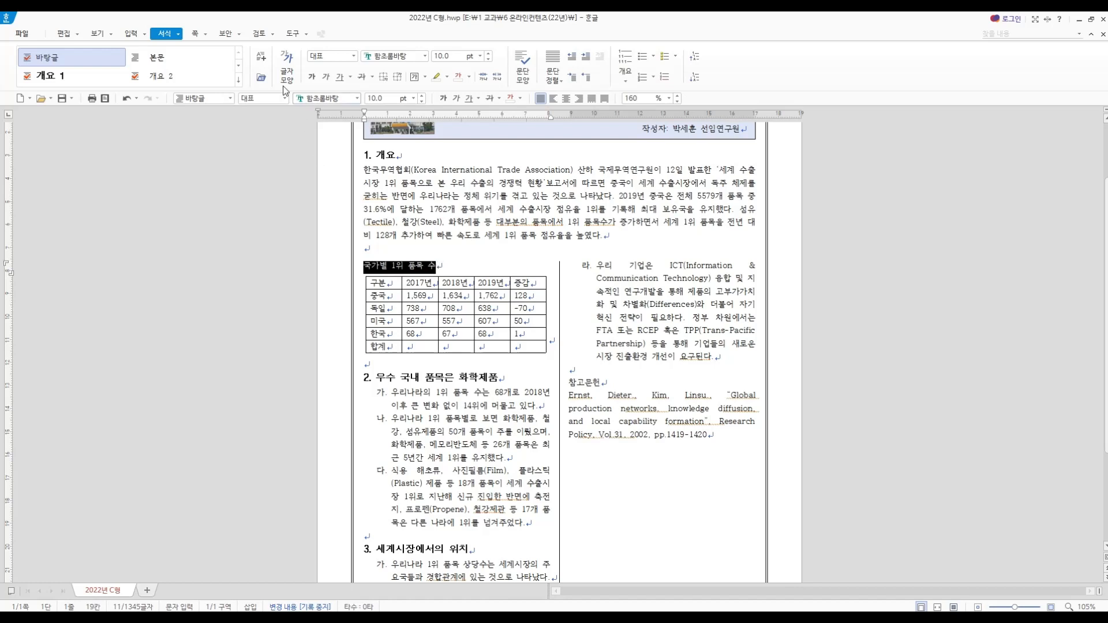
click(259, 58)
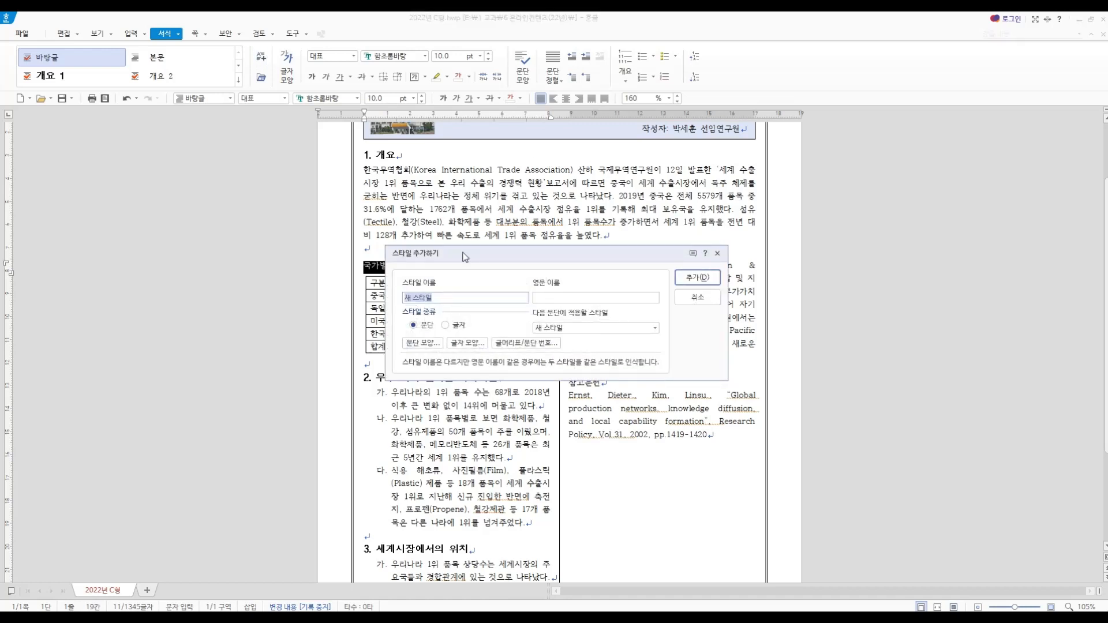
text(표제모ㄱ)
click(428, 343)
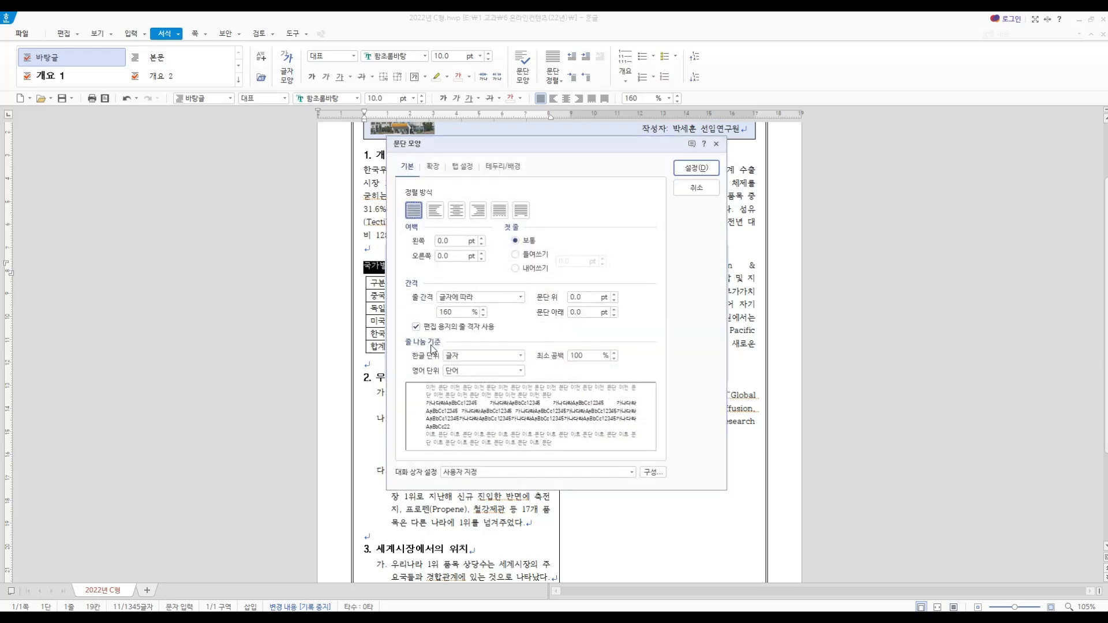
click(459, 212)
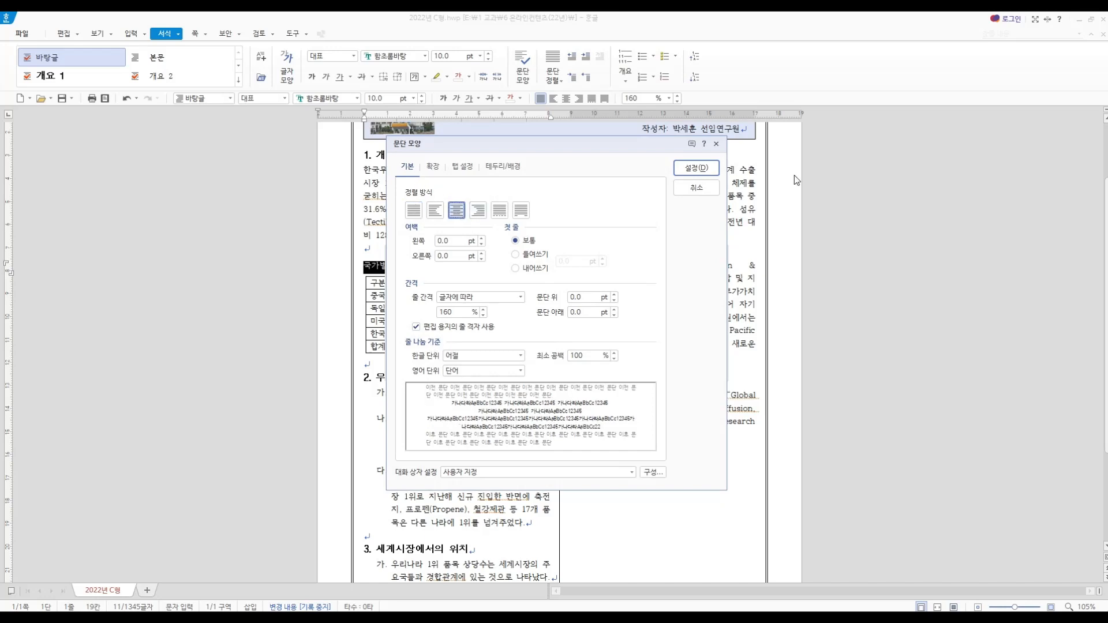
click(697, 167)
Give 표제목 11 pt bold 휴먼고딕 characters, add the style, and apply it to the caption
click(467, 343)
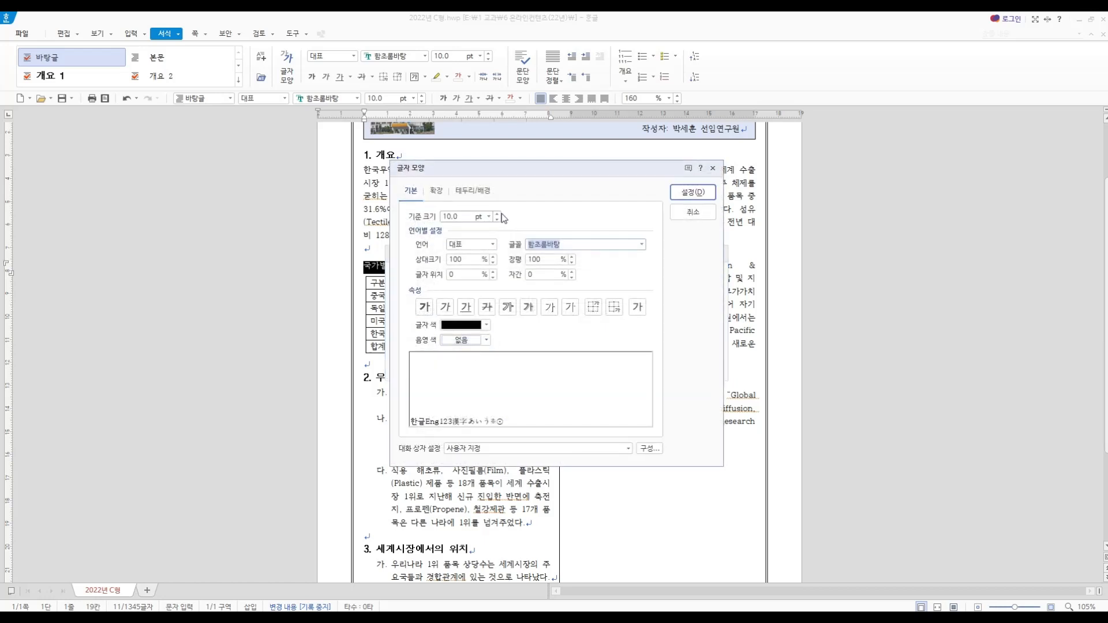
click(498, 214)
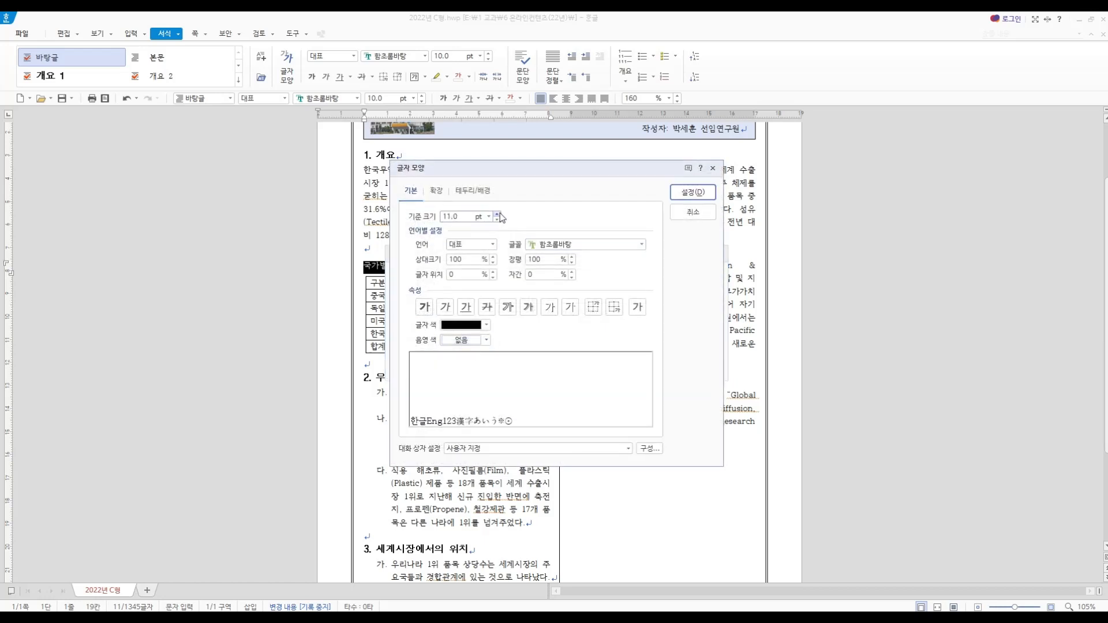
click(585, 244)
text(휴먼고딕)
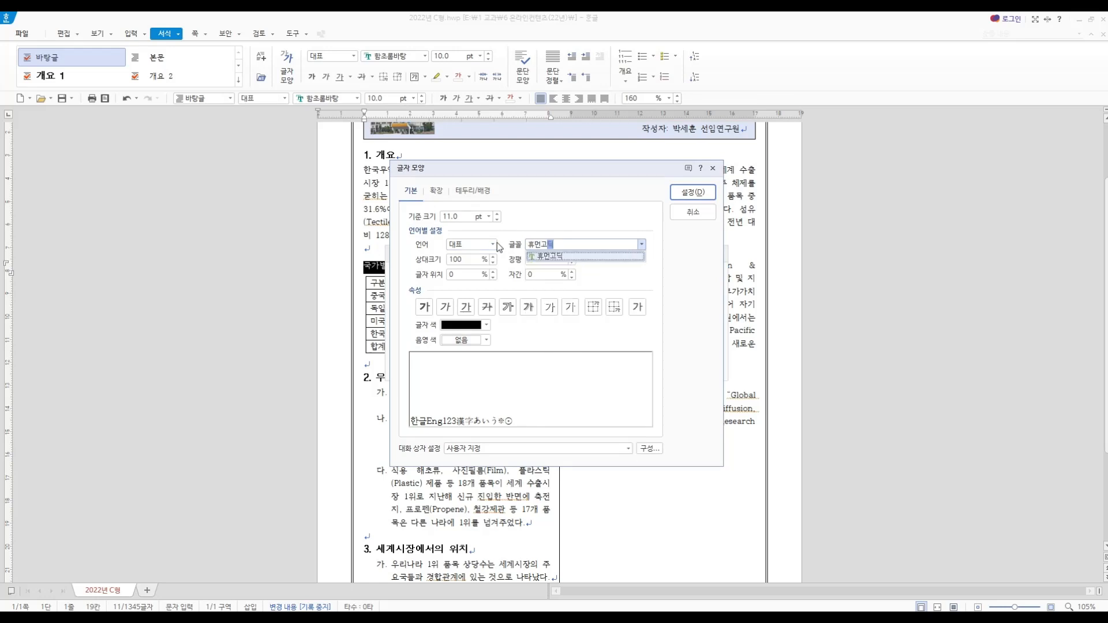
key(Return)
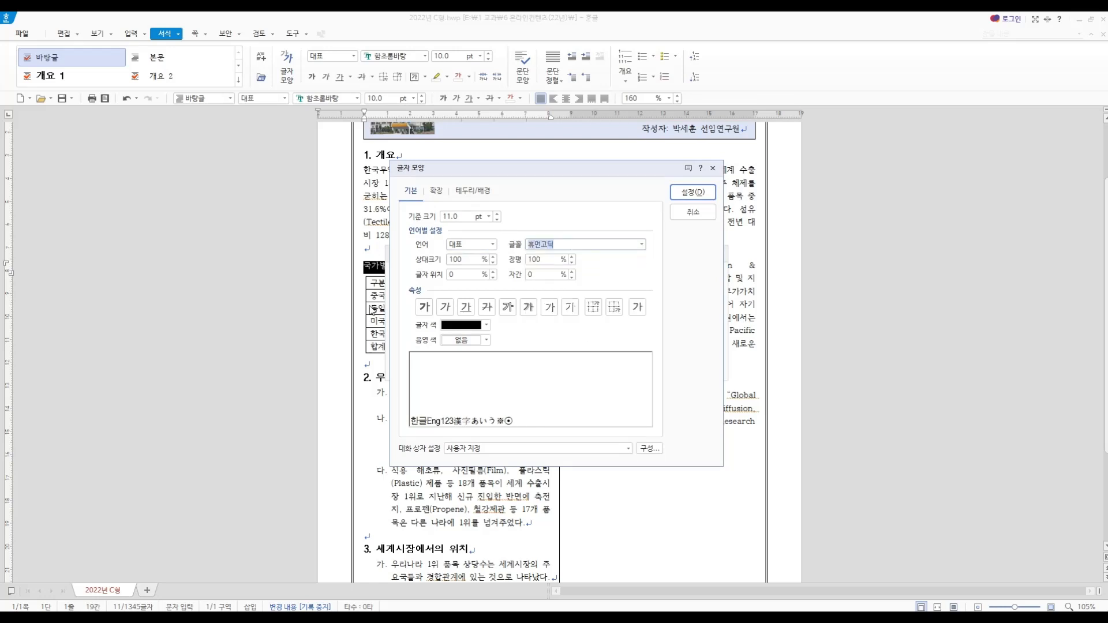
click(424, 309)
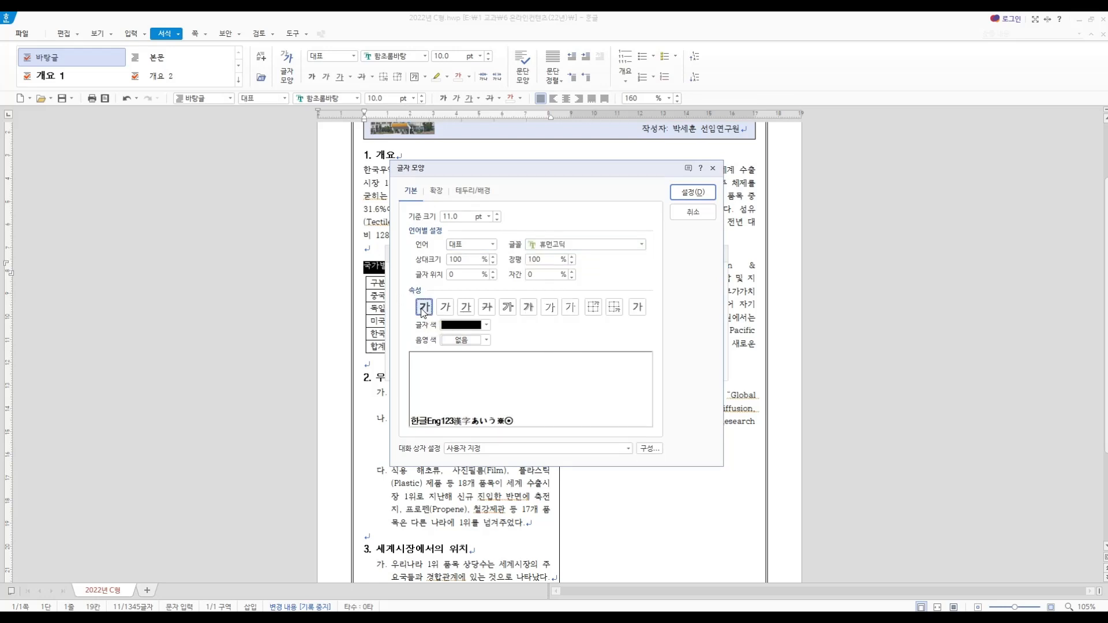
click(692, 192)
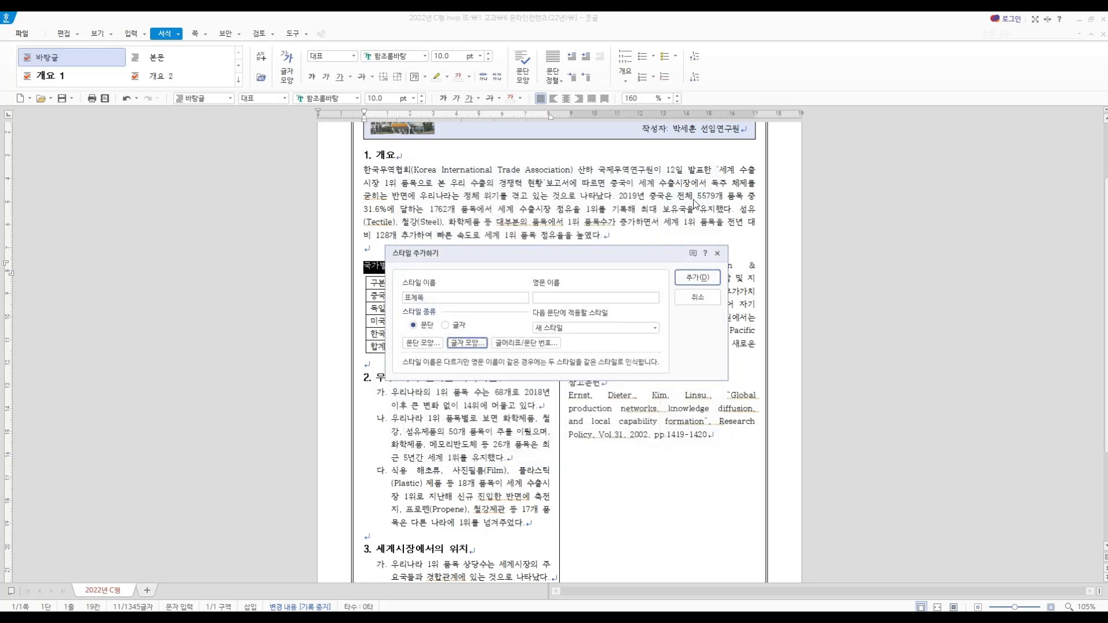
click(695, 279)
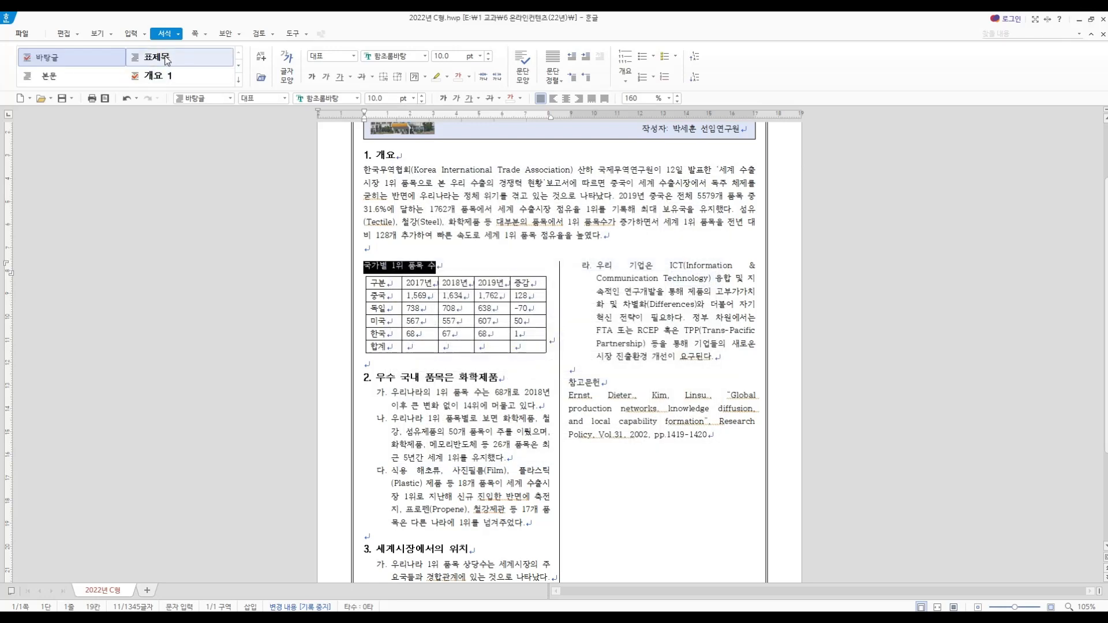
click(167, 60)
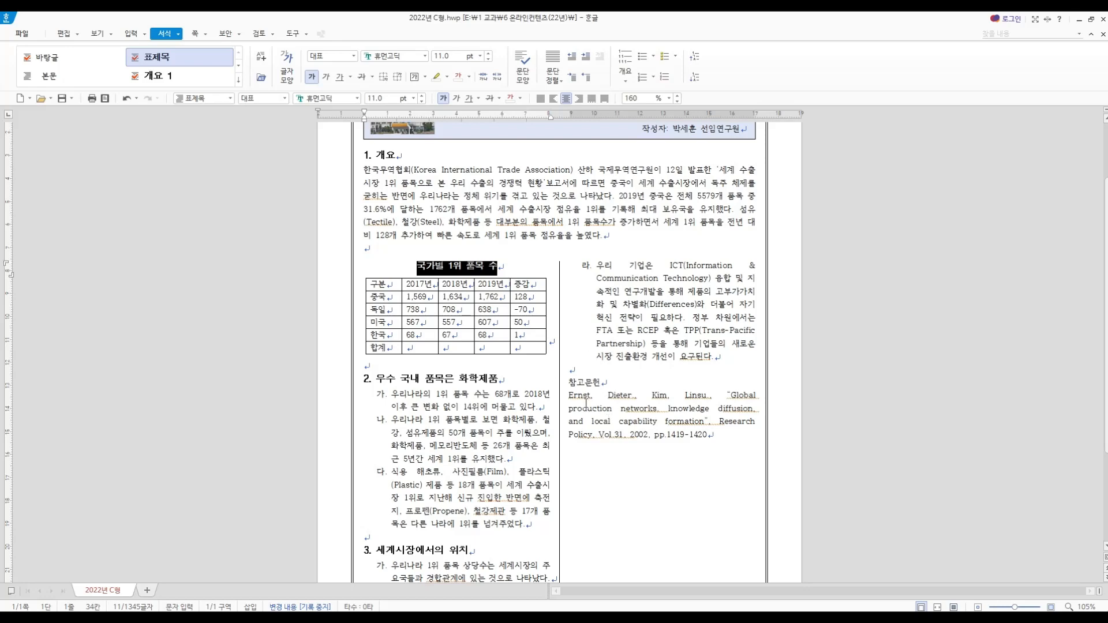
mouse_move(570, 398)
mouse_down()
mouse_move(738, 428)
mouse_move(720, 442)
mouse_move(576, 426)
mouse_move(563, 411)
mouse_move(578, 397)
mouse_move(569, 402)
mouse_up()
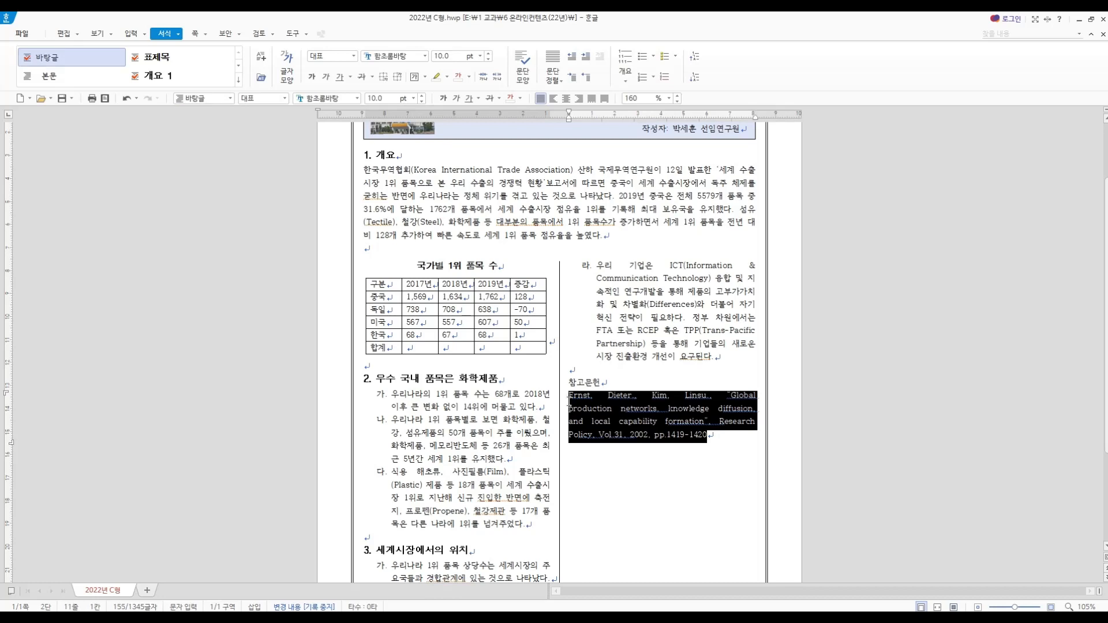
Create a 참고문헌1 style with a 20 pt hanging indent and apply it to the reference entry
click(262, 58)
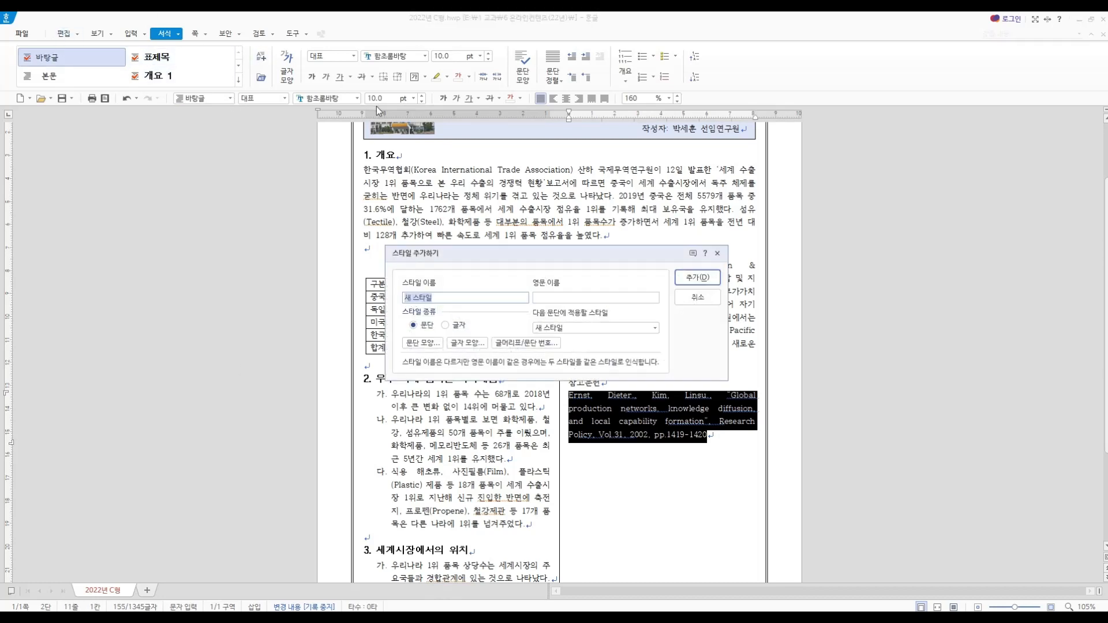
text(참고문헌1)
click(432, 345)
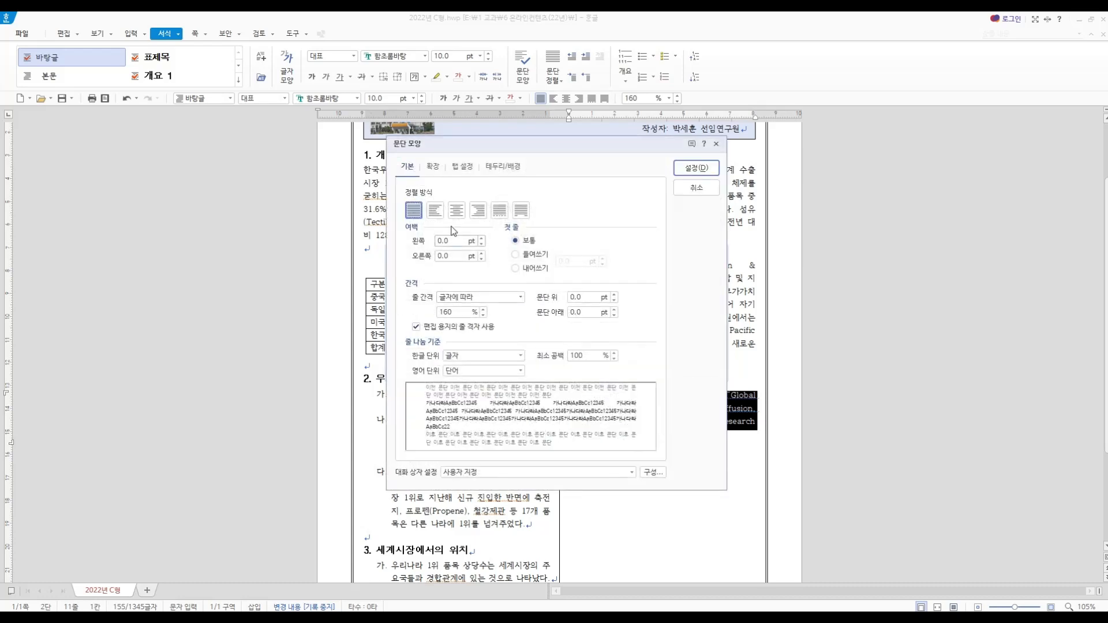
click(522, 269)
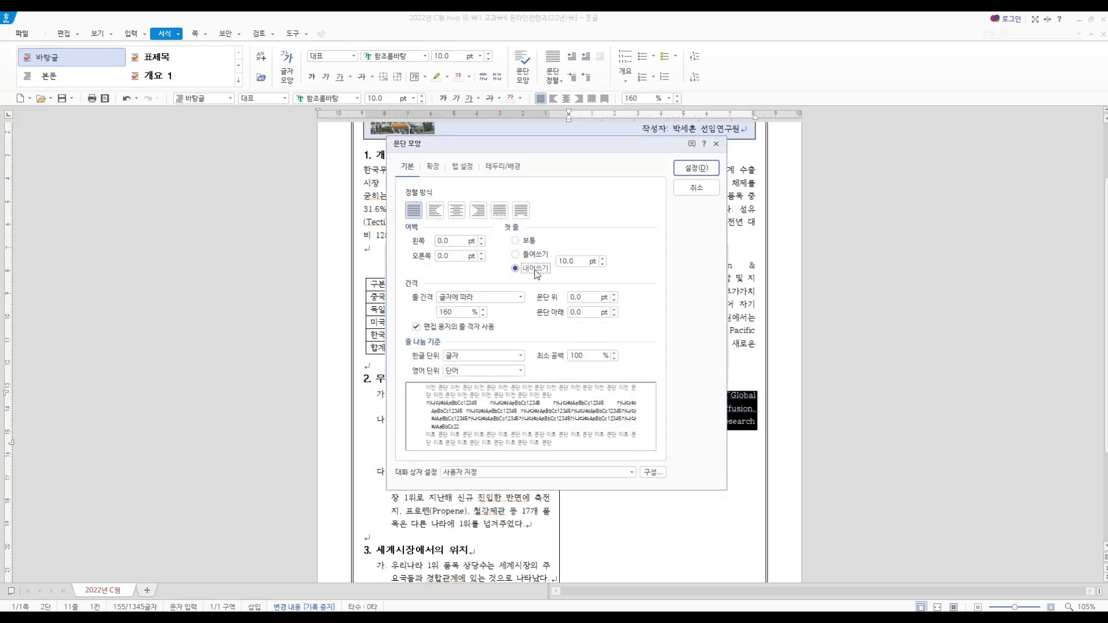
text(20)
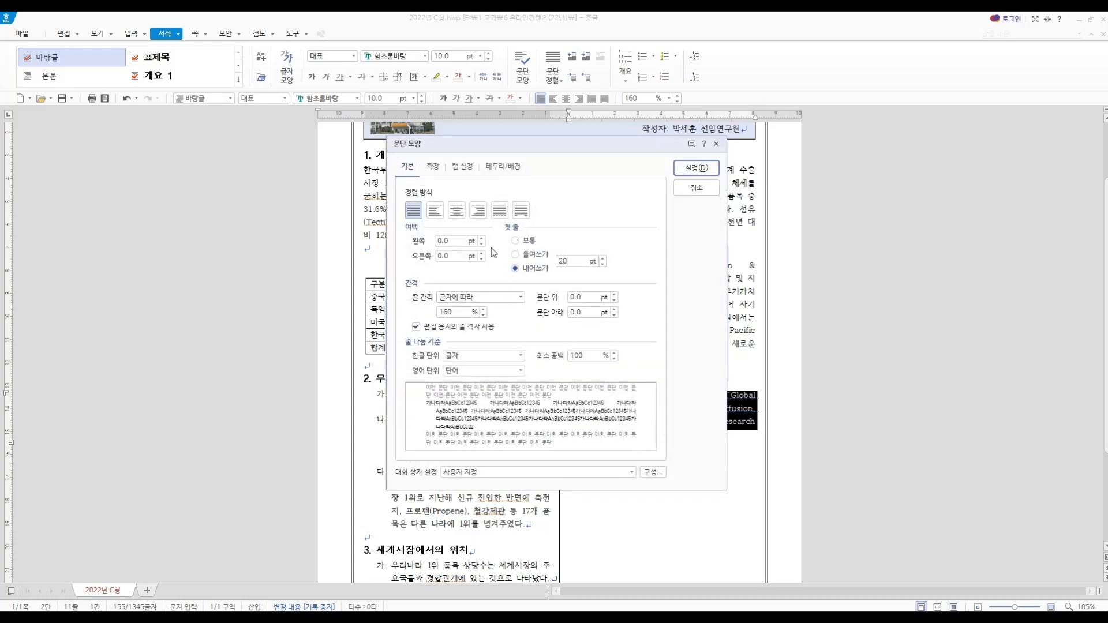
click(697, 168)
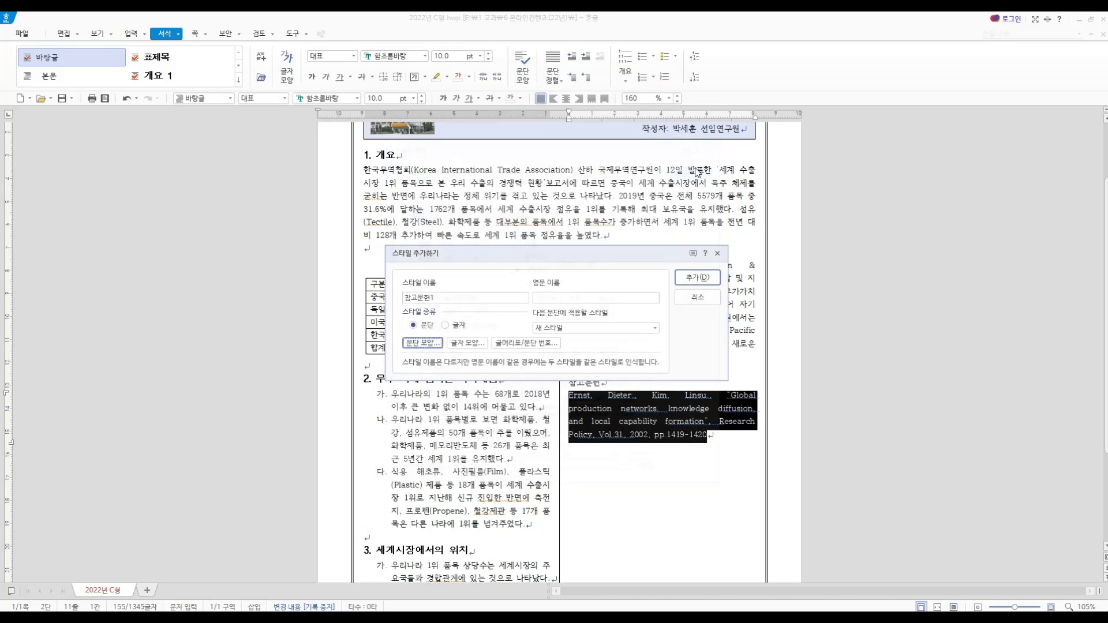
click(697, 277)
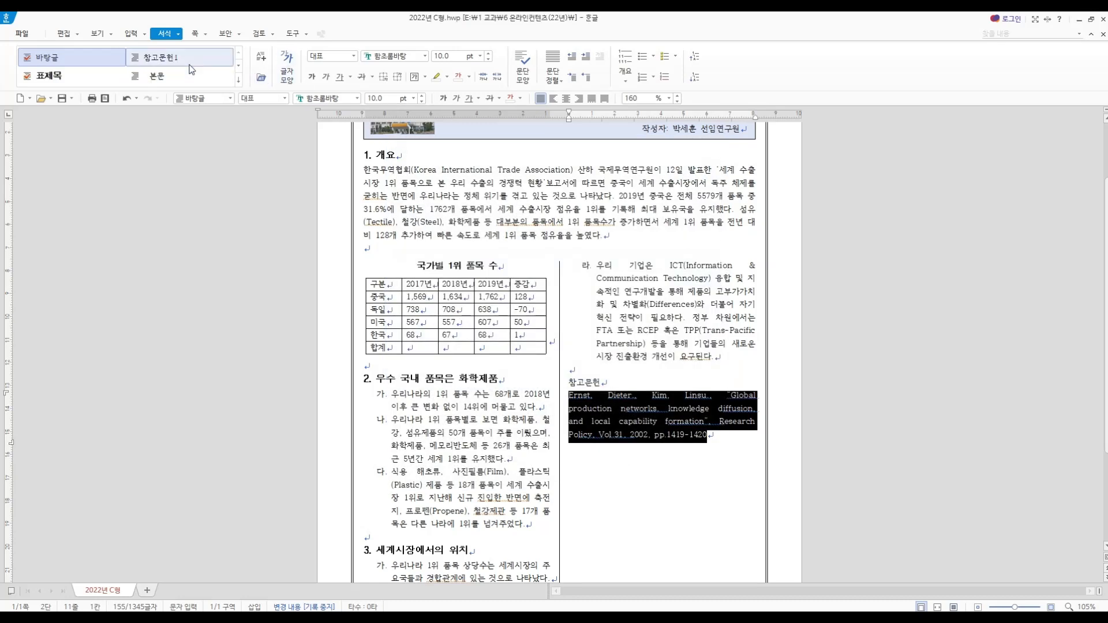
click(190, 65)
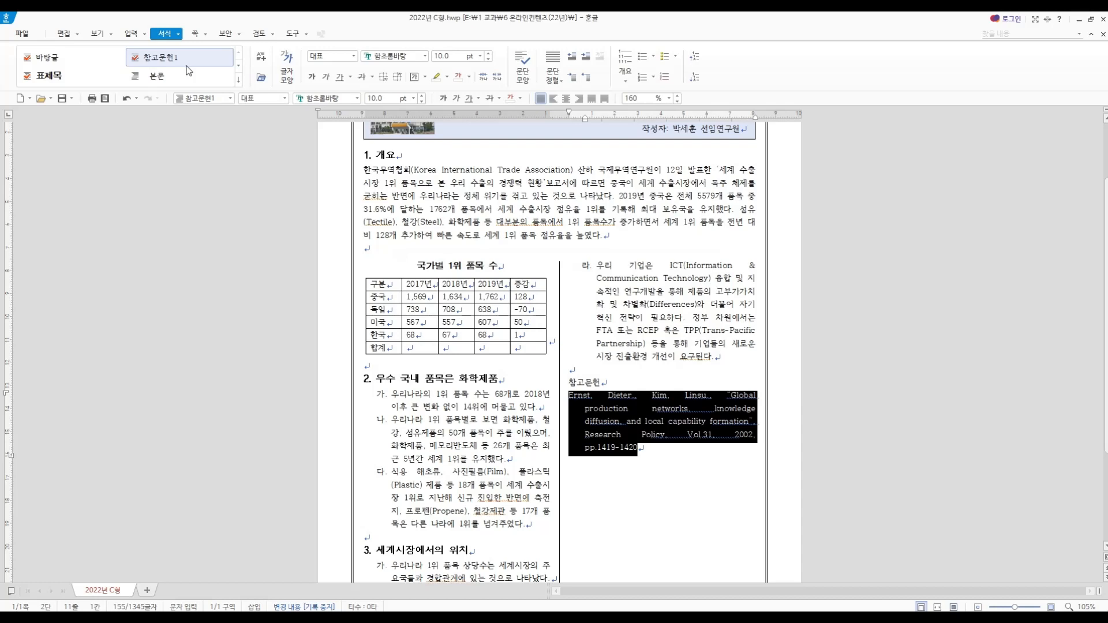
click(603, 430)
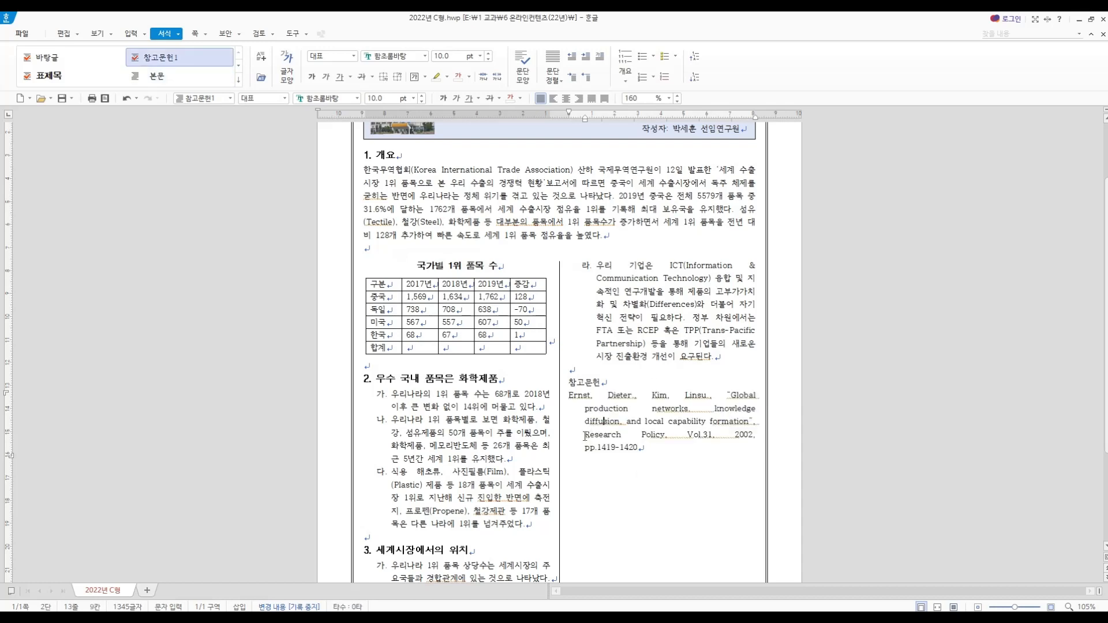
Define 참고문헌2 as an italic 글자 style and apply it to 'Research Policy'
drag(585, 435, 661, 436)
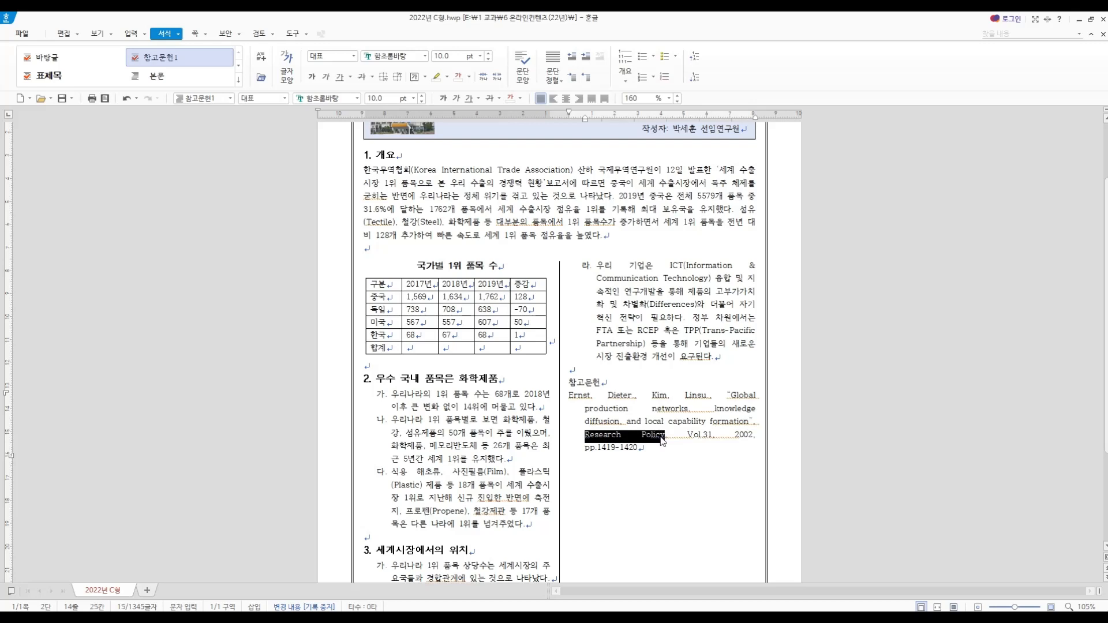
click(261, 56)
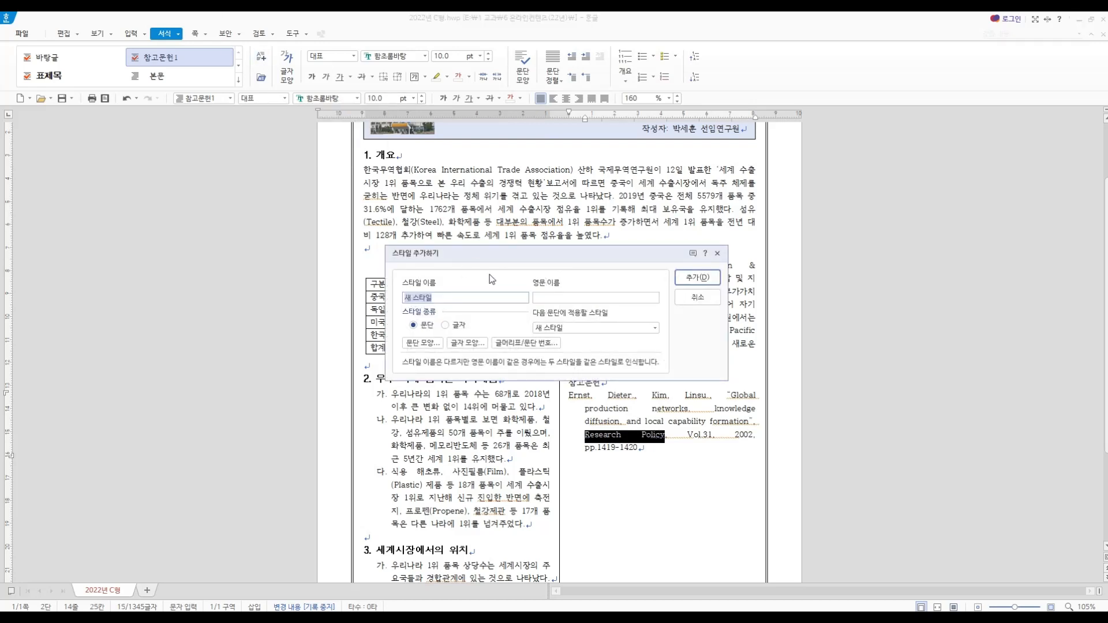
text(참고문헌2)
click(446, 325)
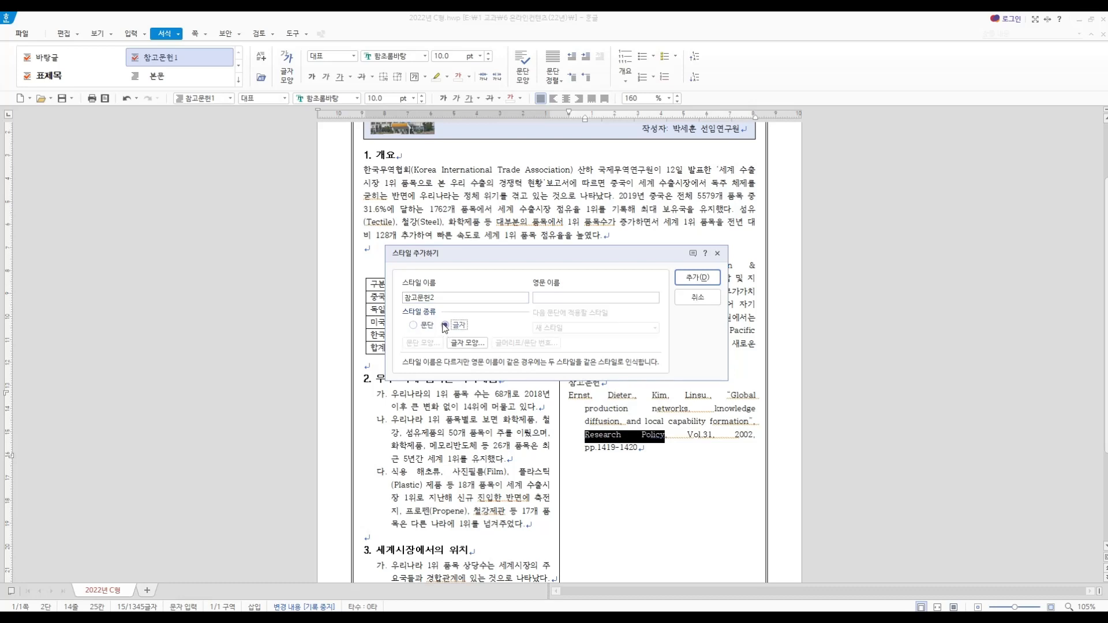
click(466, 345)
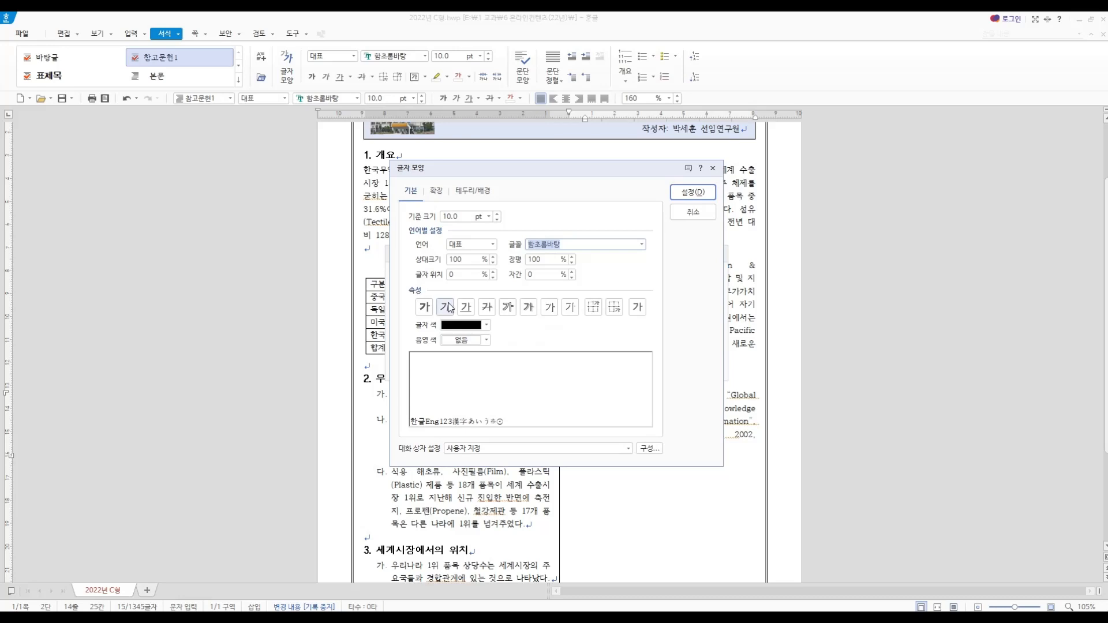
click(446, 307)
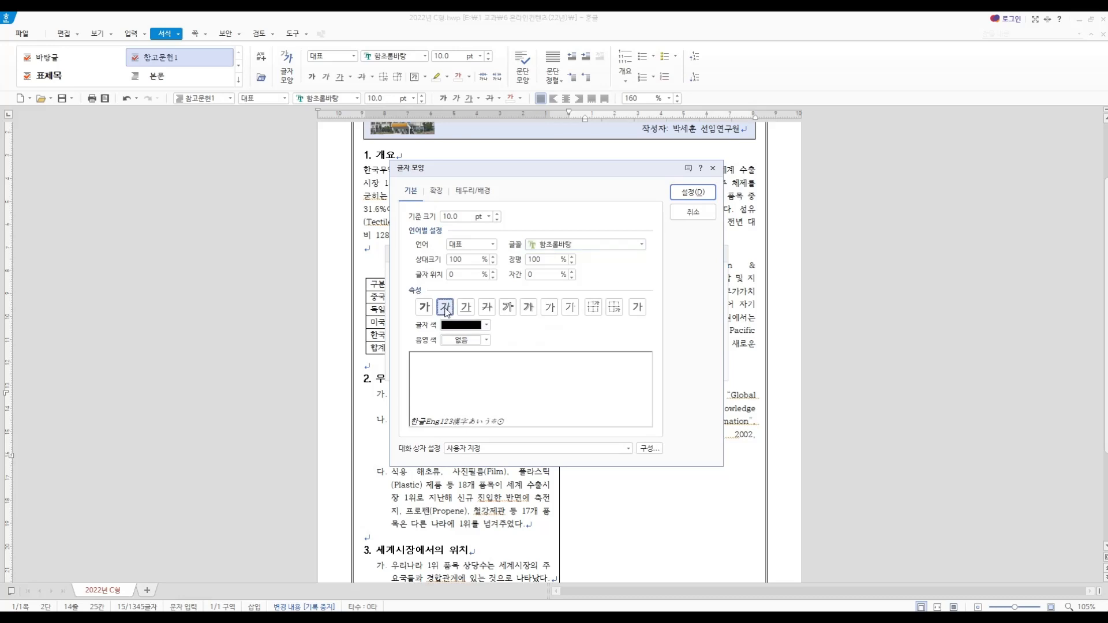
click(693, 192)
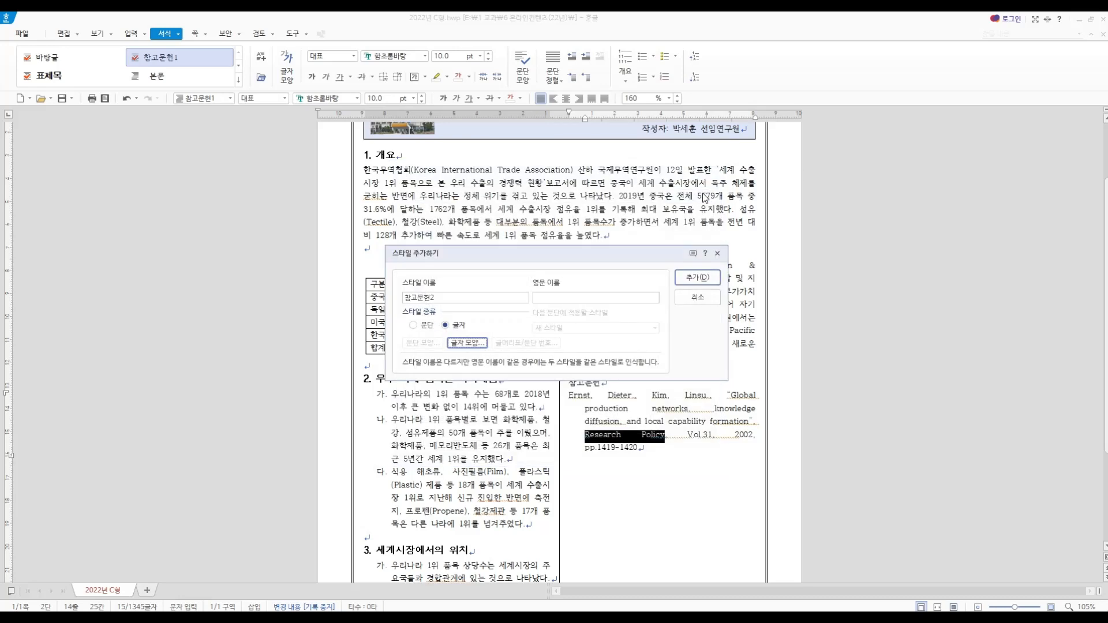
click(698, 277)
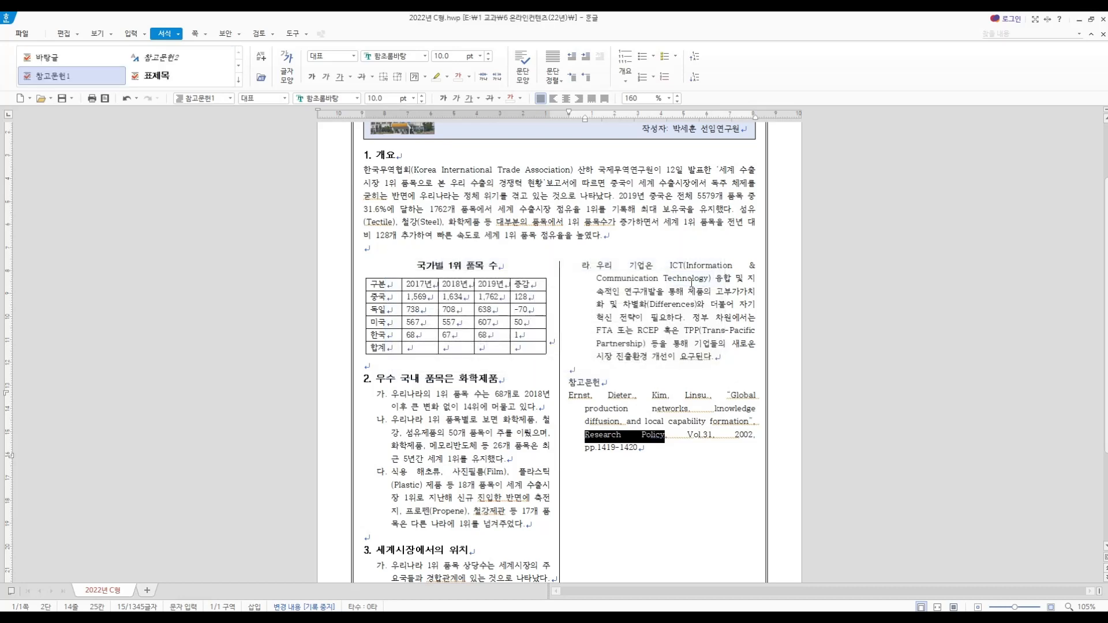
click(159, 57)
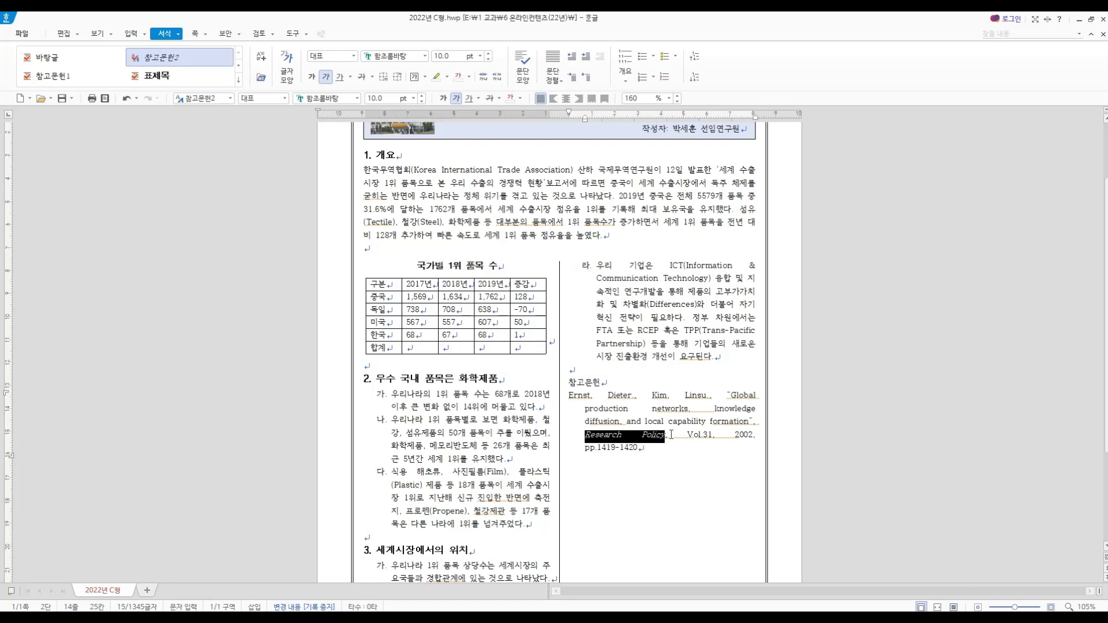
click(653, 454)
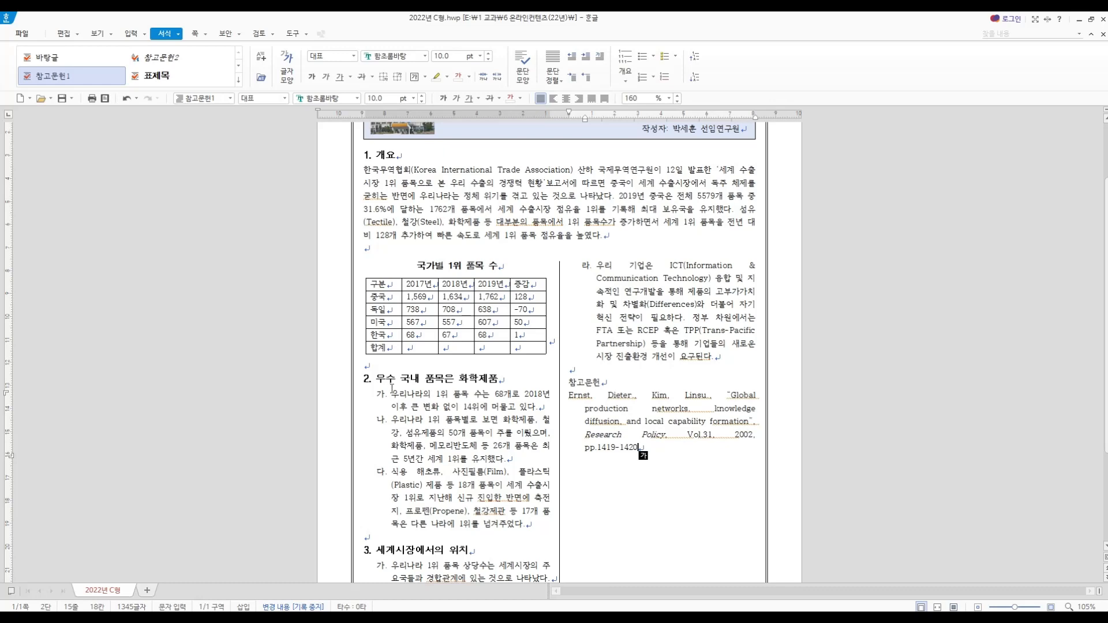
Add a two-line 맑은 고딕 drop cap on 한 with a dark-blue background
click(365, 170)
scroll(365, 170, up, 2)
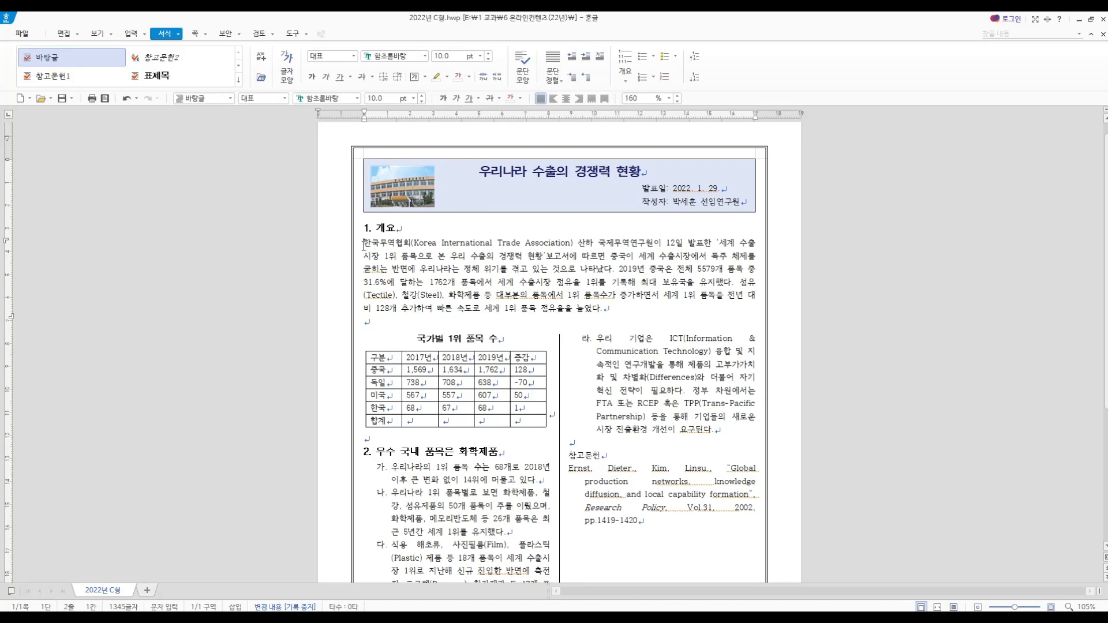
drag(371, 243, 364, 245)
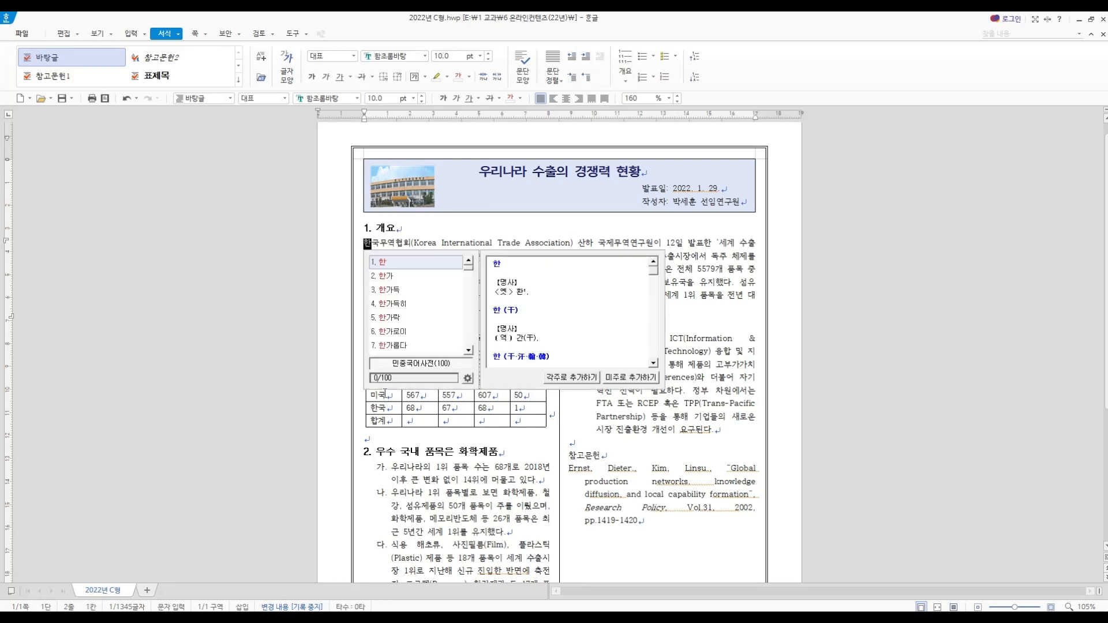
click(367, 244)
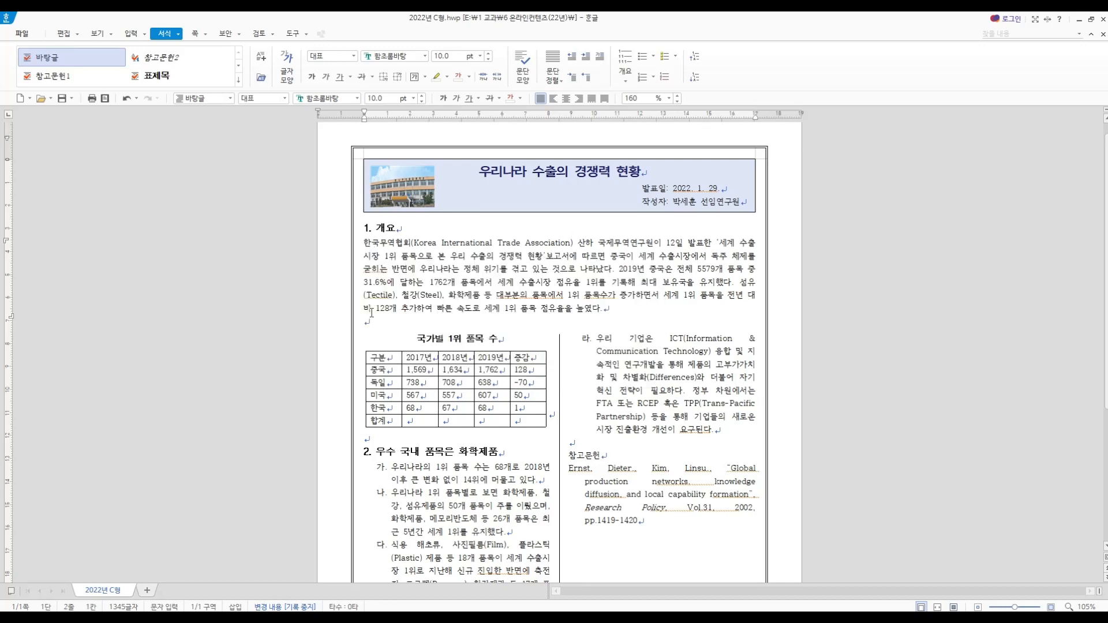
click(179, 35)
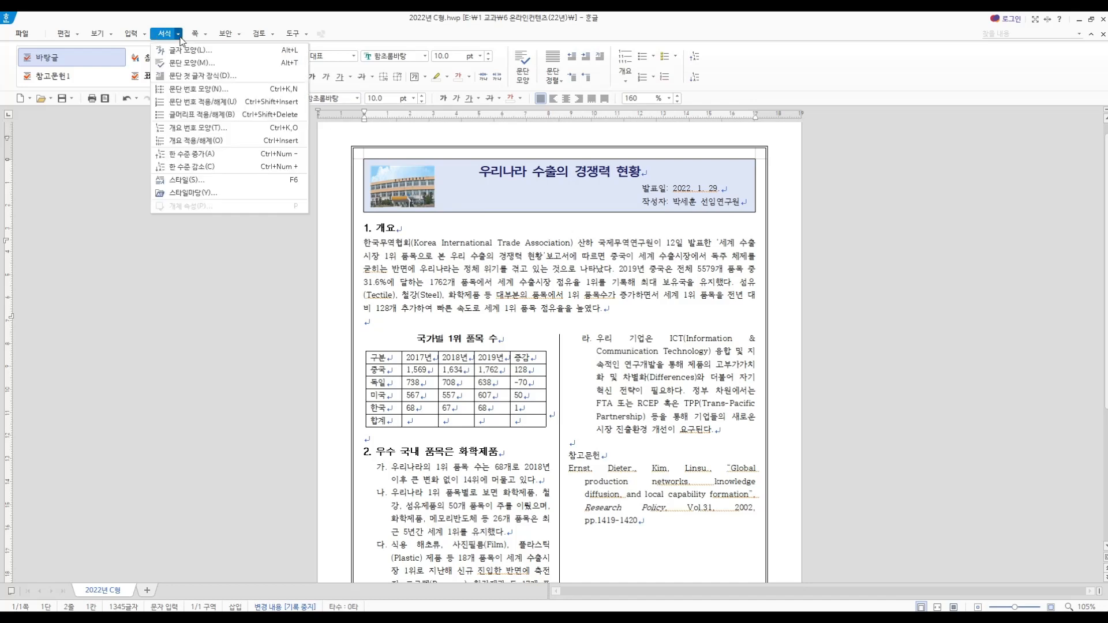
click(207, 76)
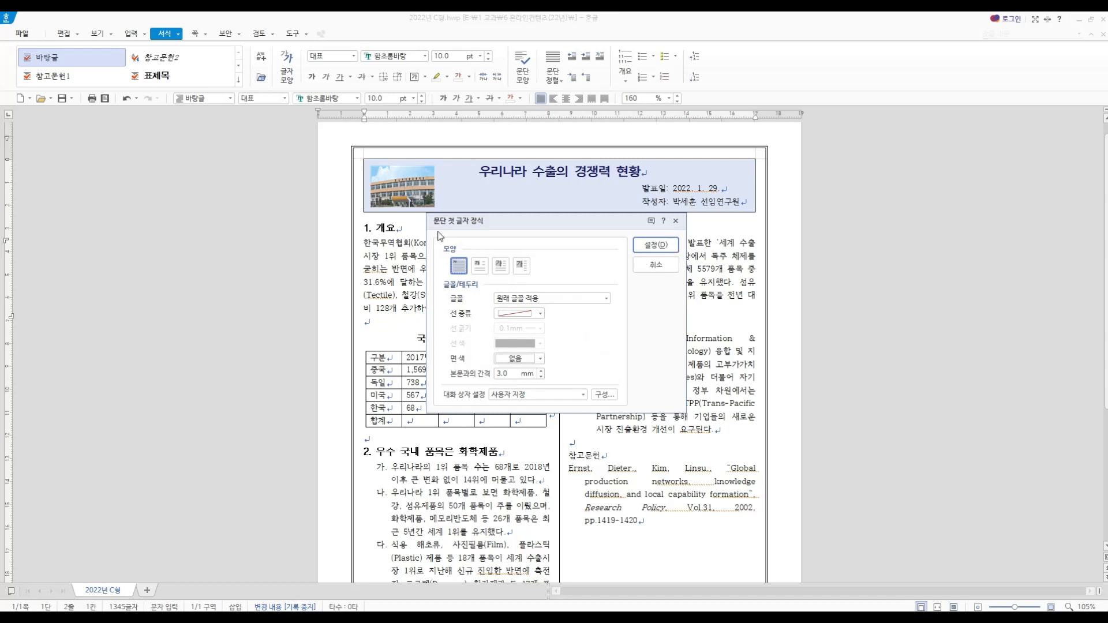
click(484, 269)
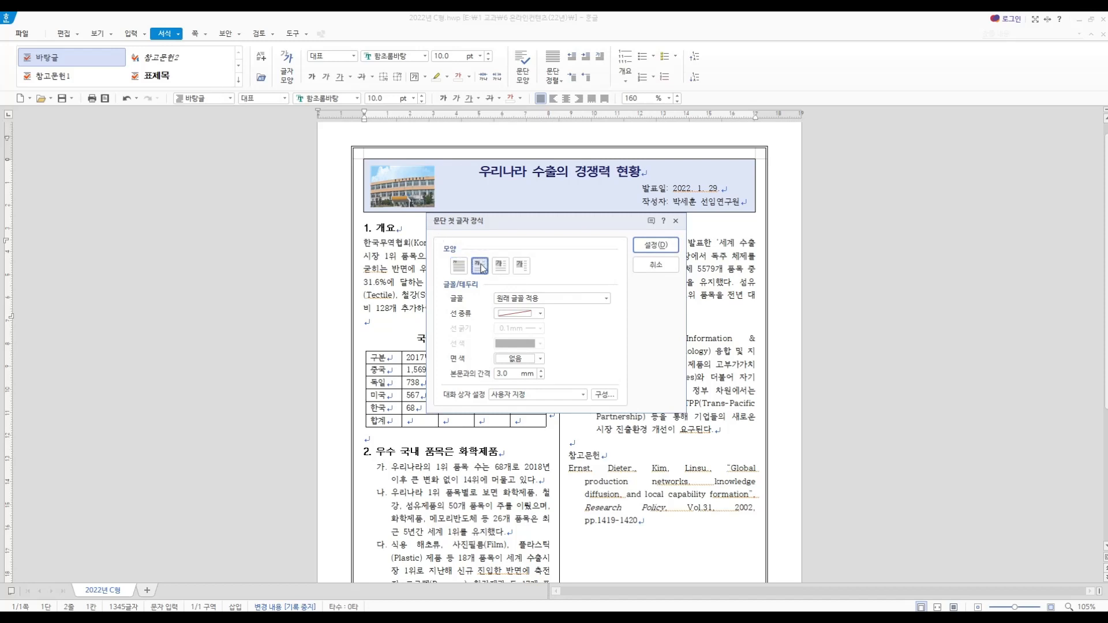
click(606, 298)
click(527, 399)
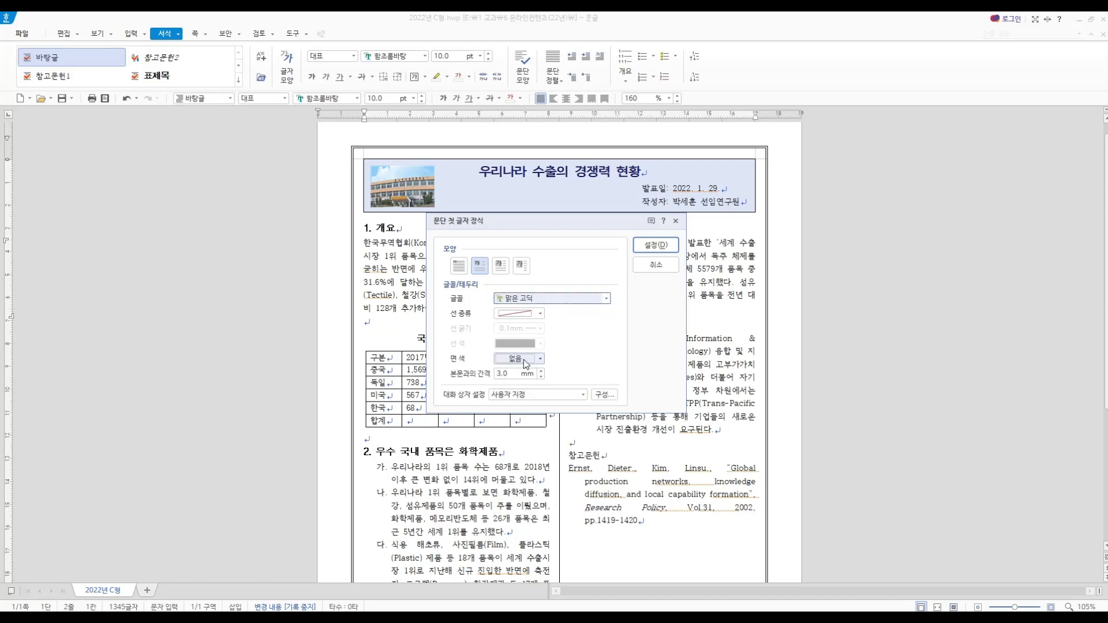
click(522, 359)
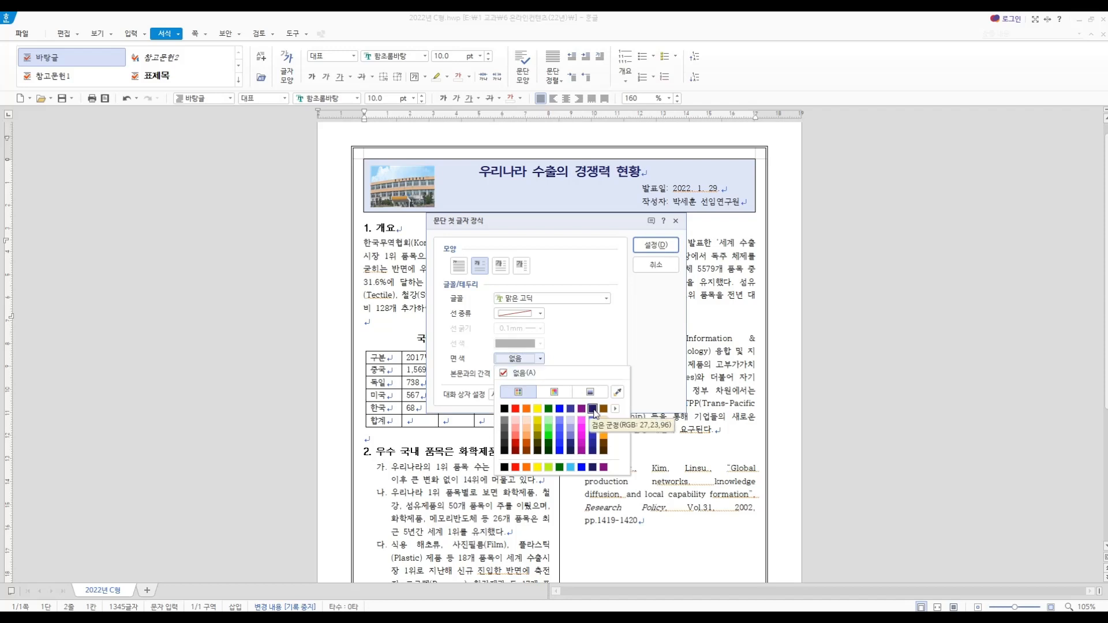
click(593, 409)
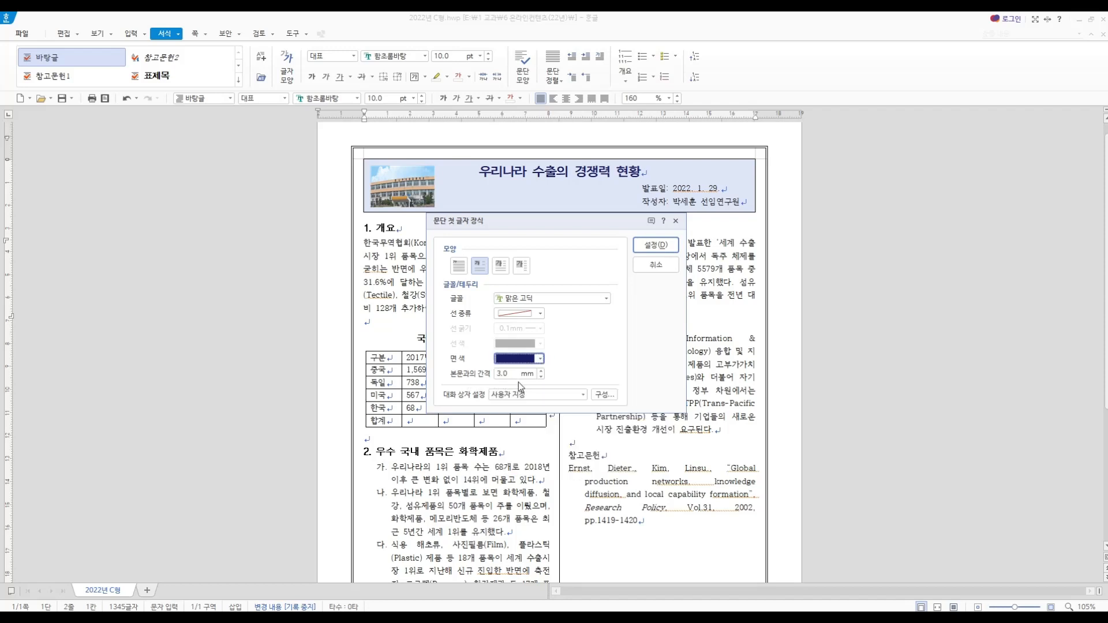
click(654, 247)
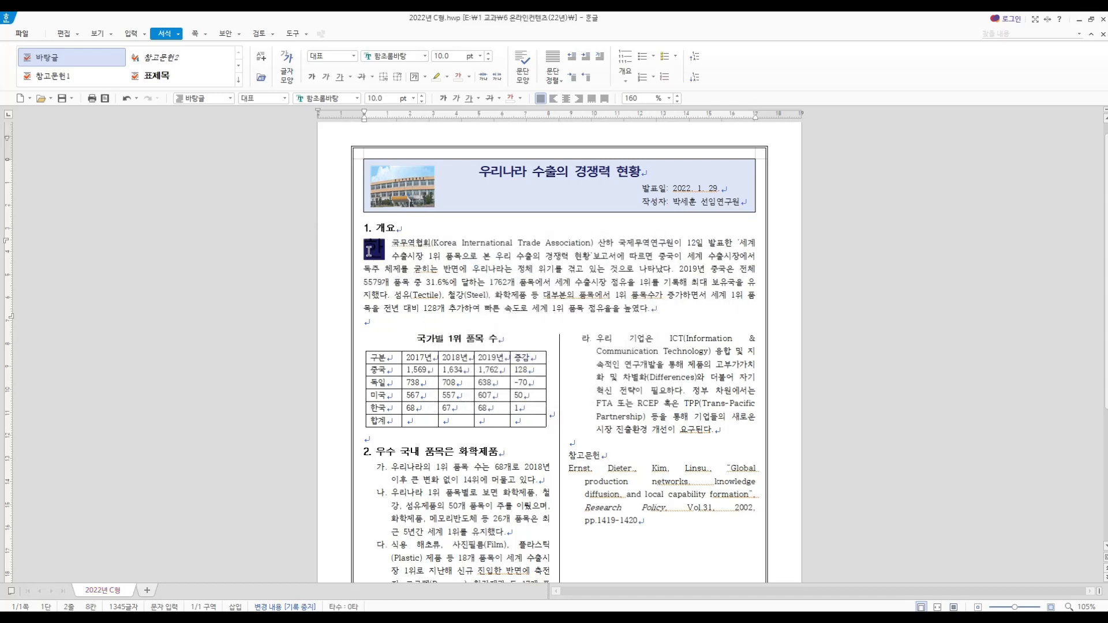
Make the drop cap letter white
click(369, 251)
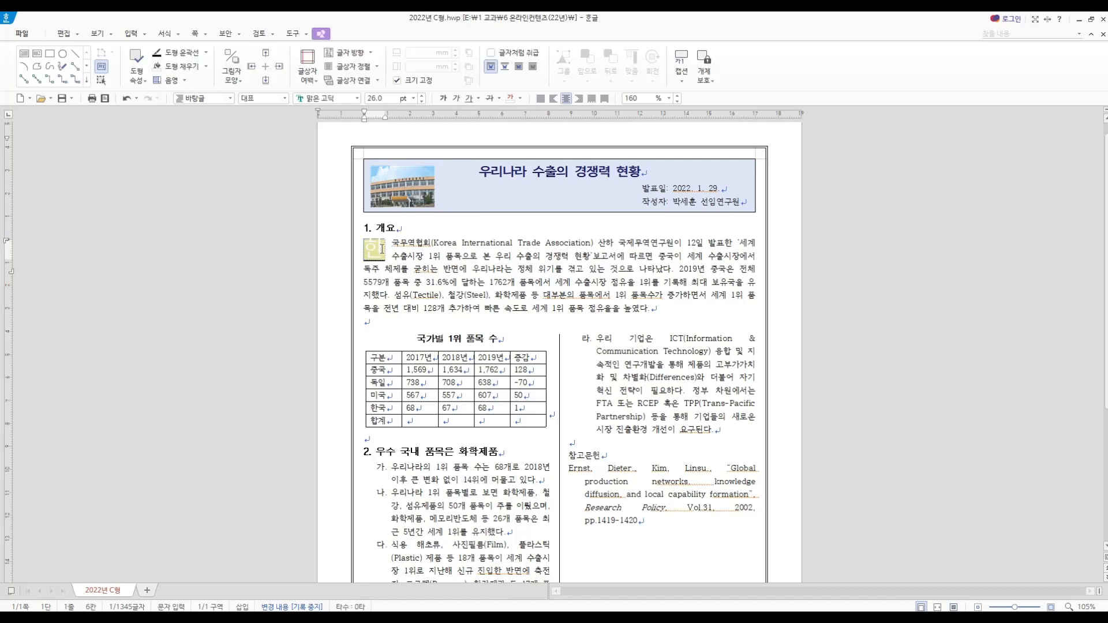
key(F9)
click(520, 99)
click(520, 98)
click(515, 144)
click(372, 263)
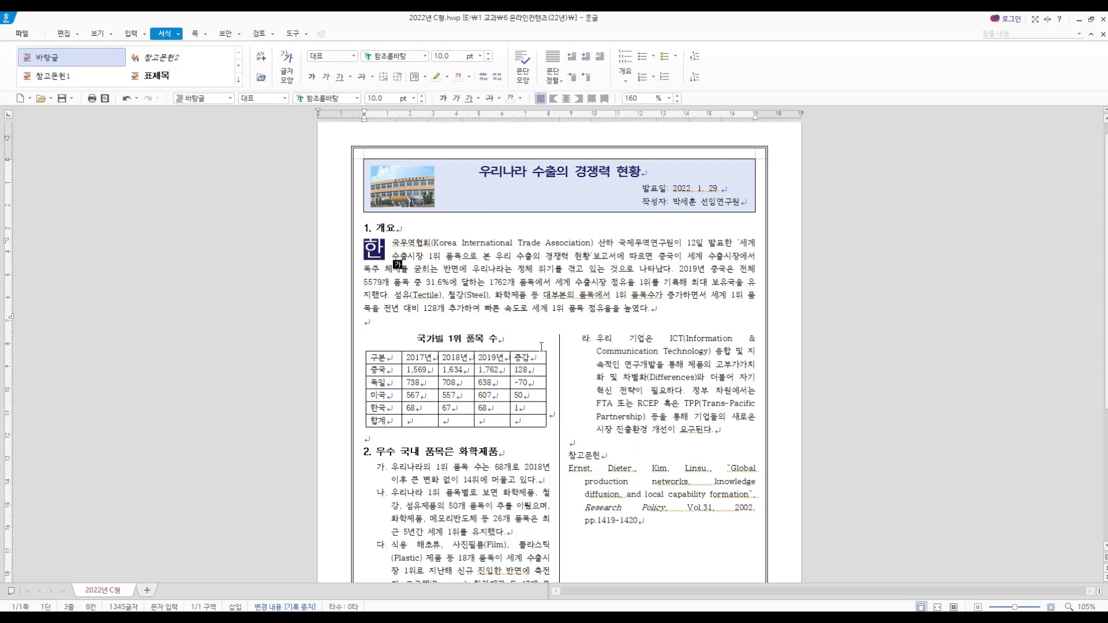
click(504, 339)
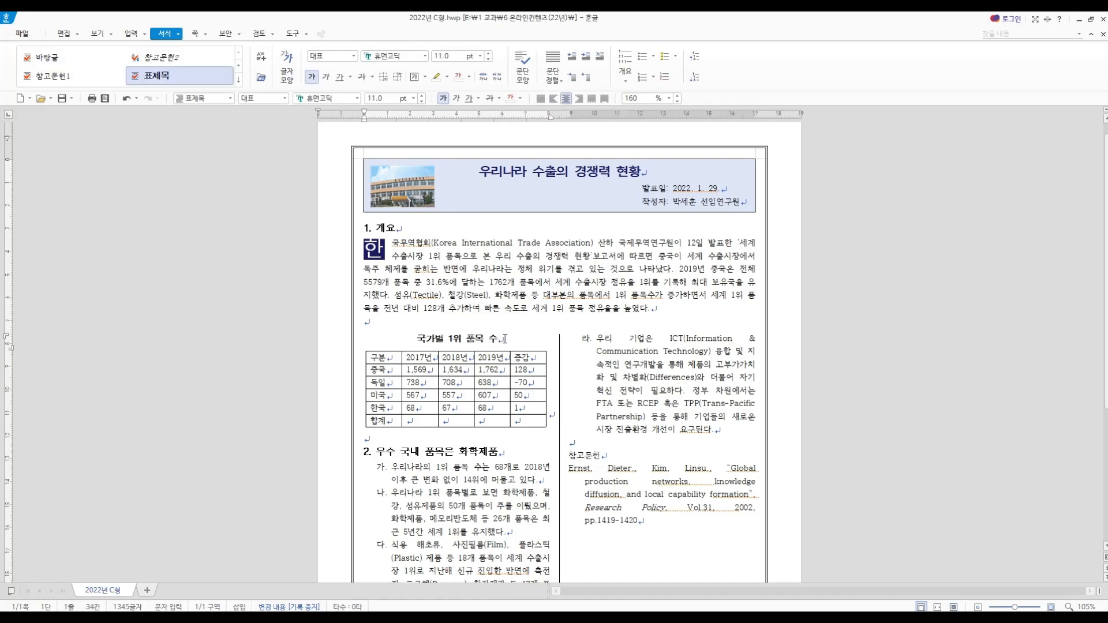
Insert a footnote after the table caption reading '자료: UN Comtrade'
click(147, 36)
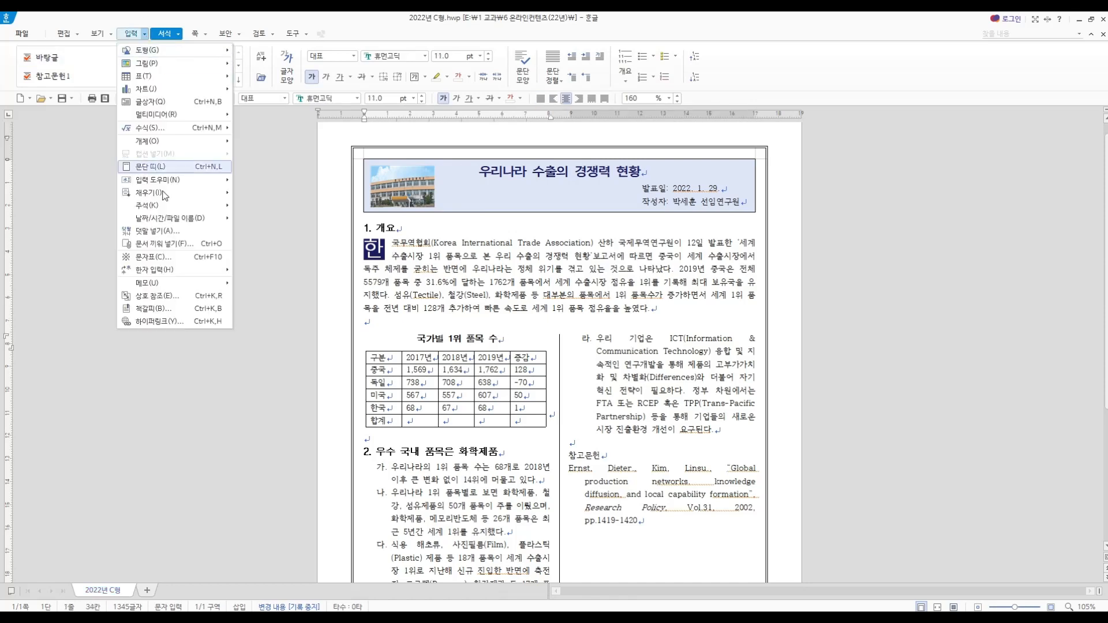
mouse_move(163, 207)
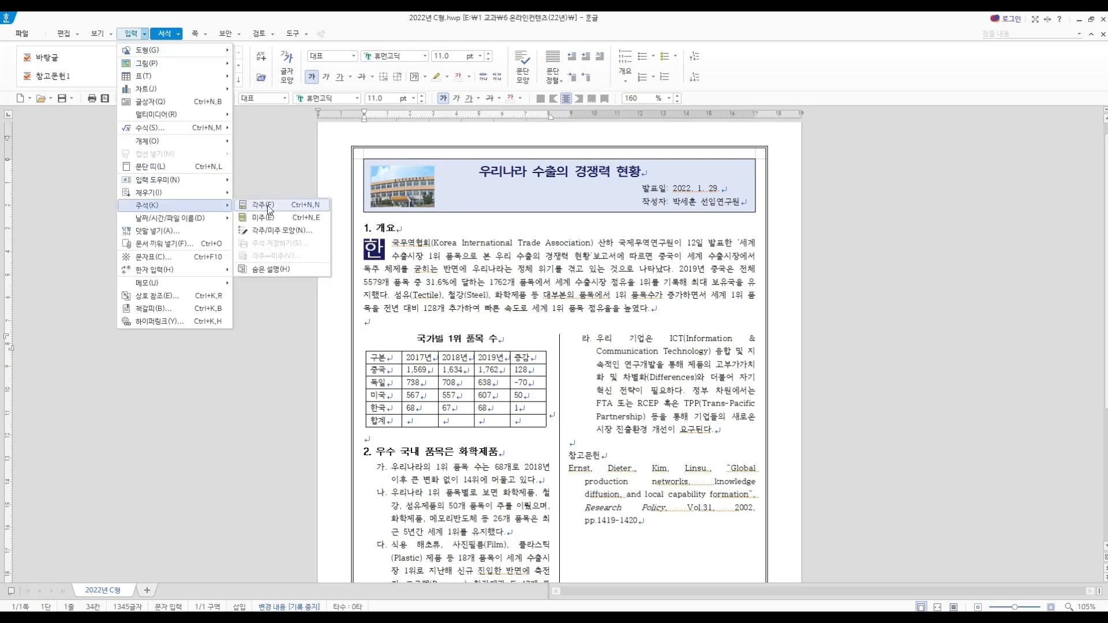
click(174, 33)
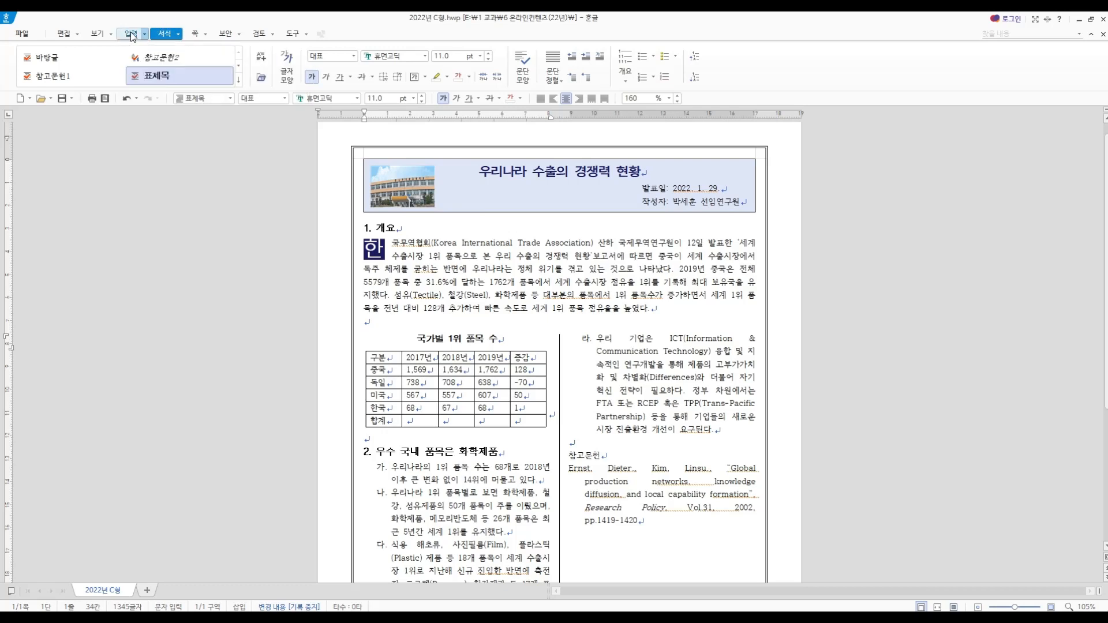
click(131, 35)
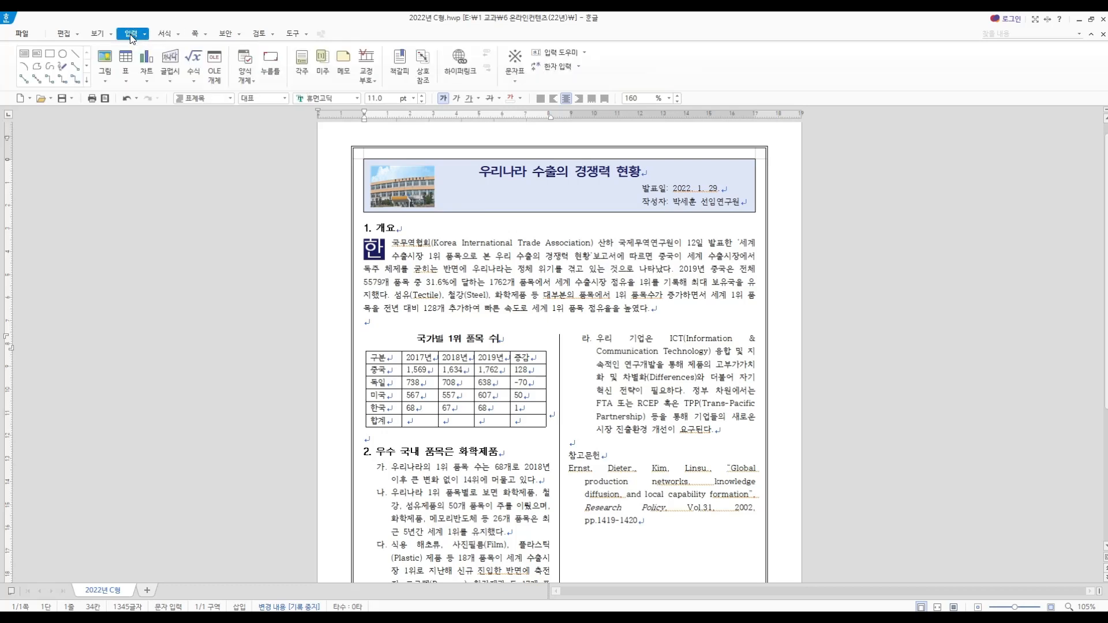
click(303, 74)
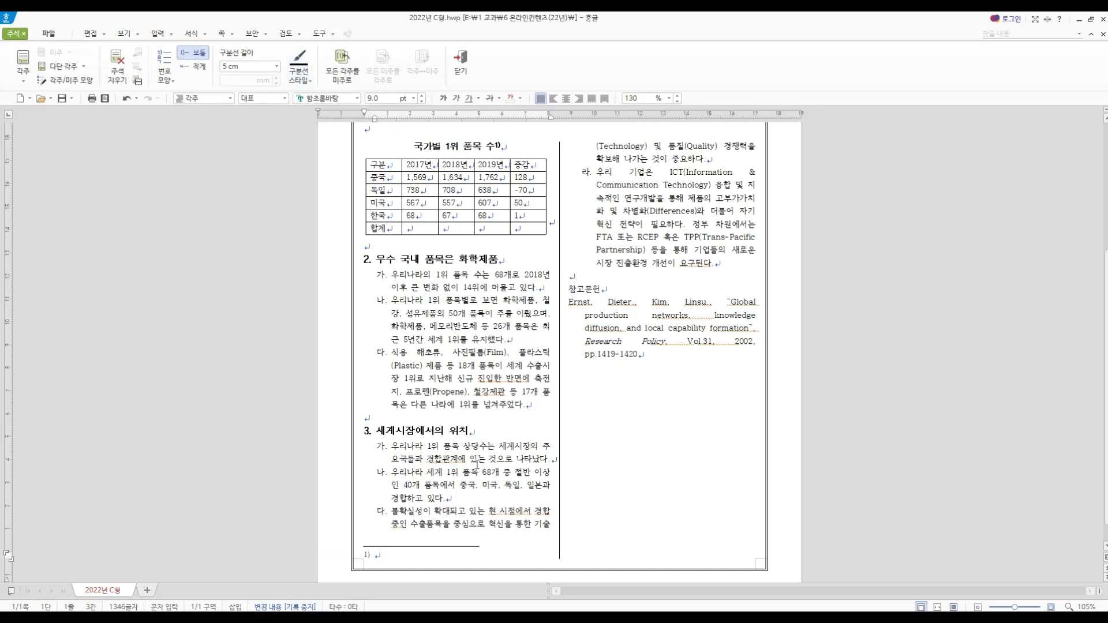
text(자료: 나)
key(BackSpace)
key(Caps_Lock)
text(UN C)
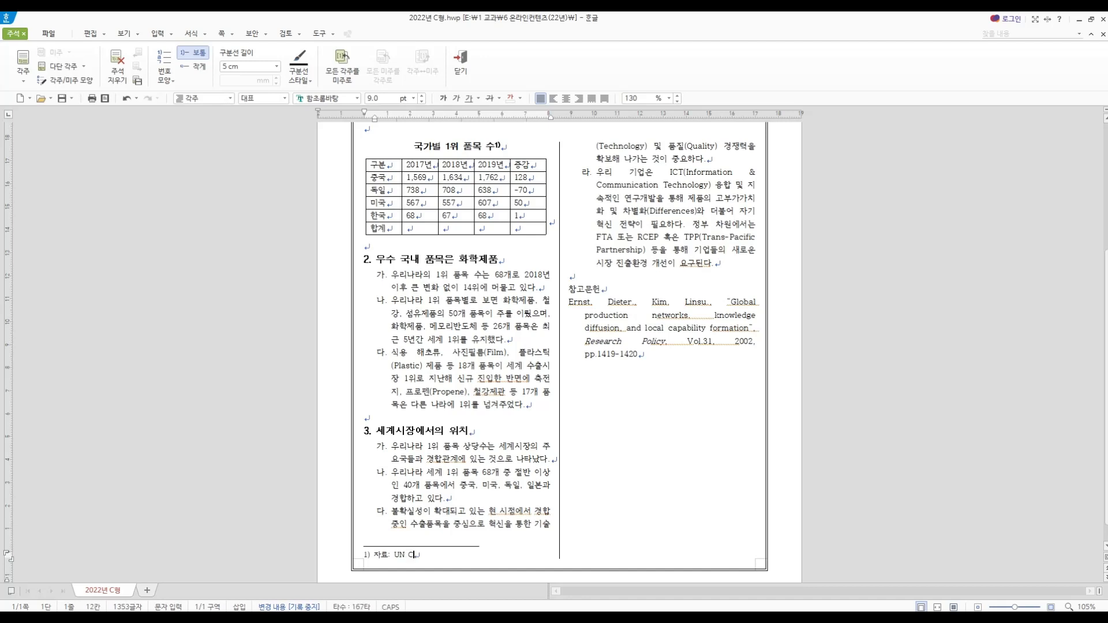
key(Caps_Lock)
text(omtrae)
key(BackSpace)
text(de)
Set the footnote line in 돋움체 and leave footnote editing
drag(455, 558, 332, 550)
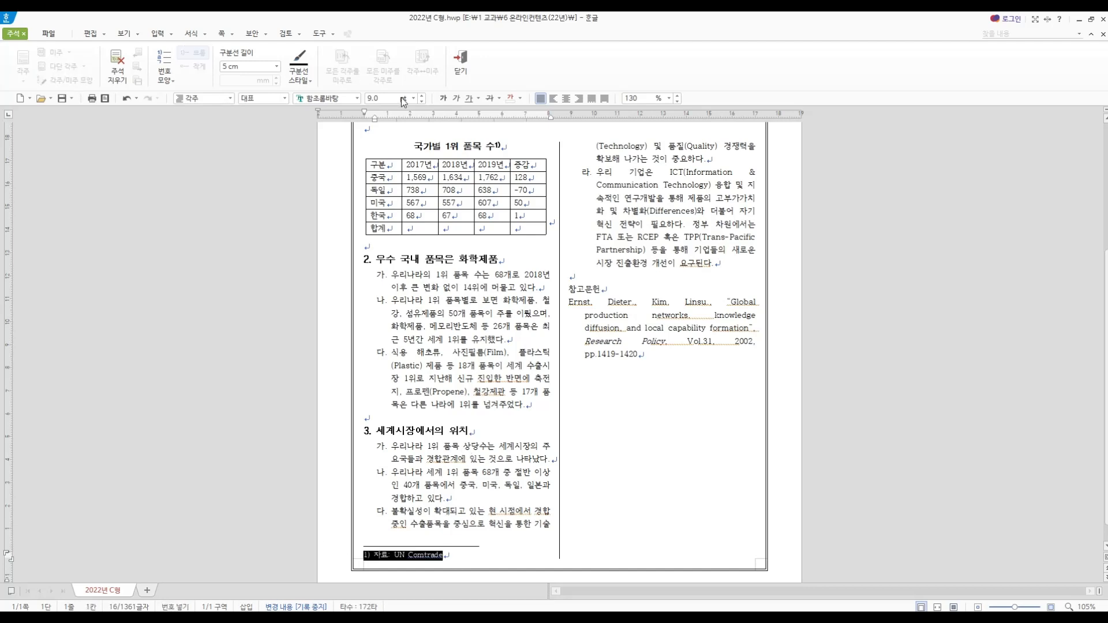
click(357, 99)
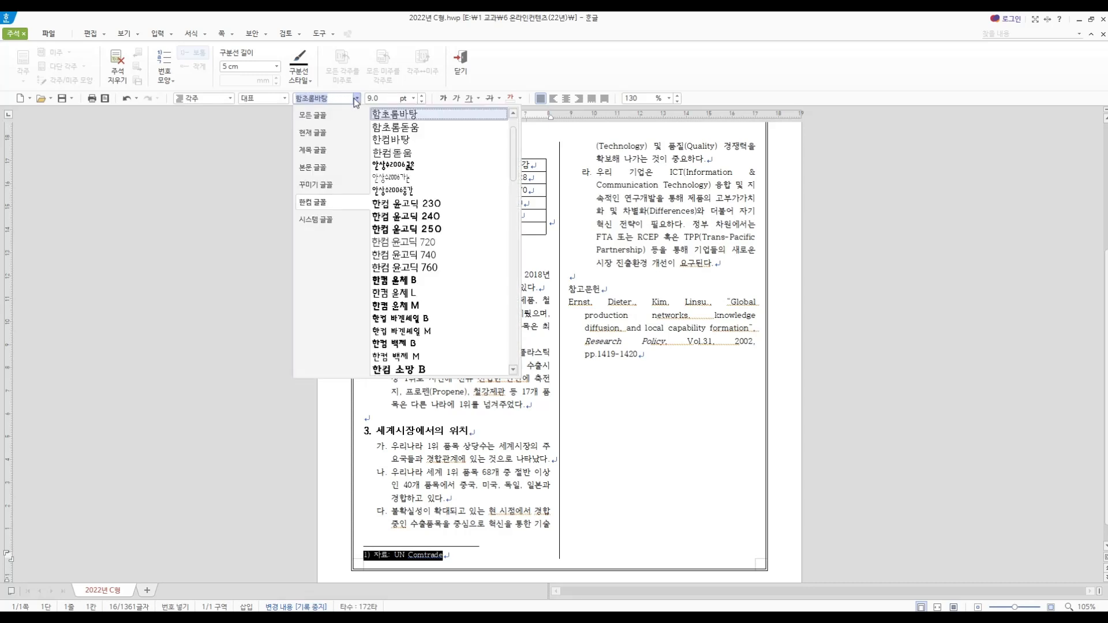
click(312, 119)
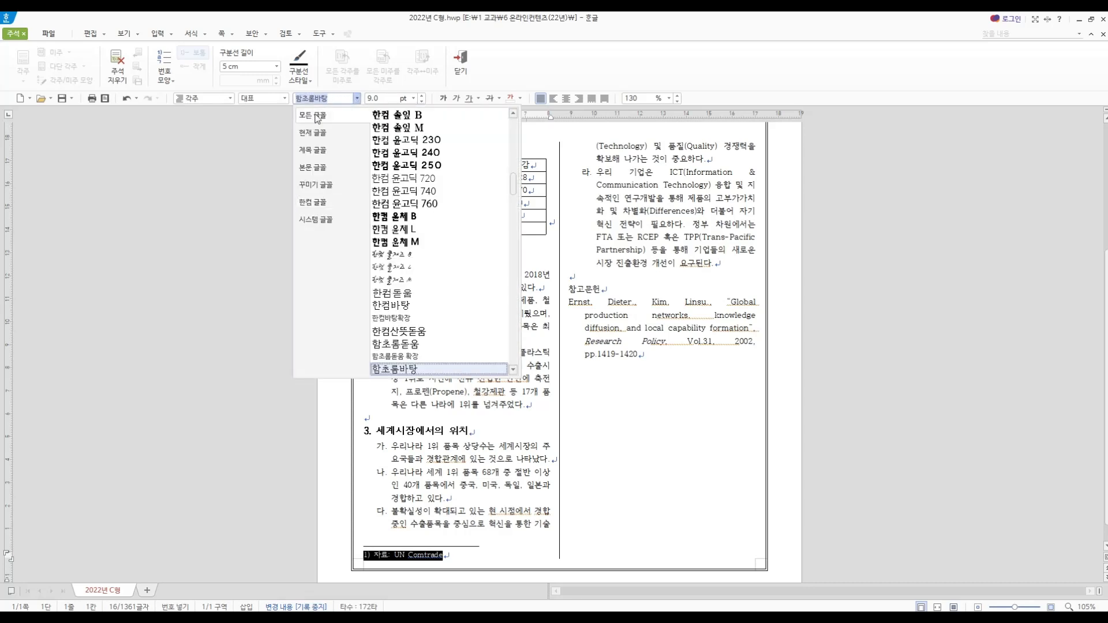
text(돋움)
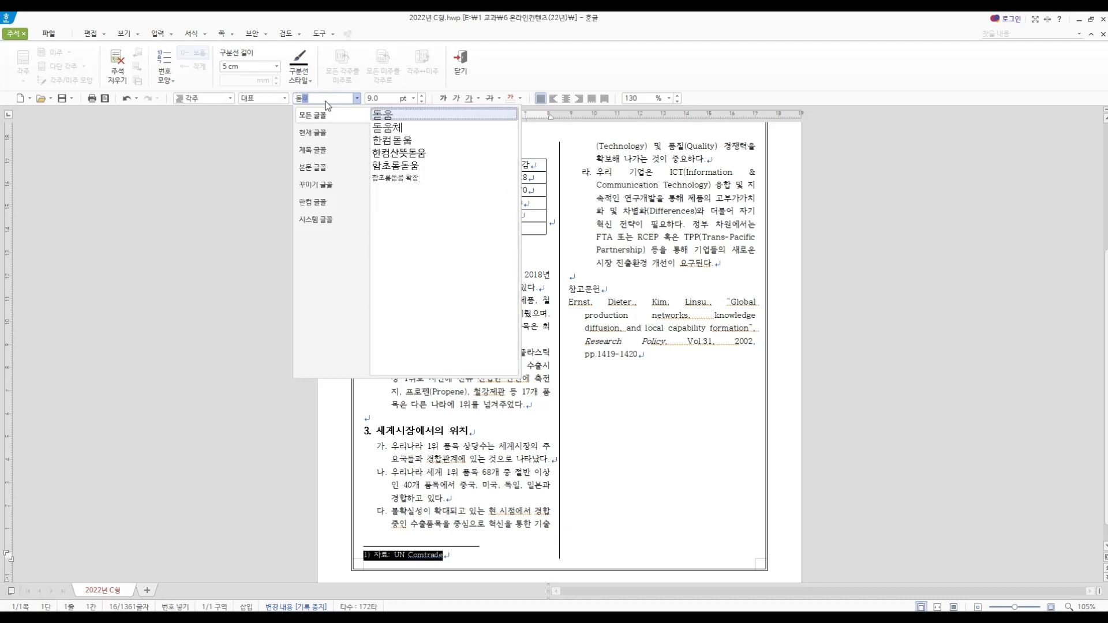
text(체)
key(Return)
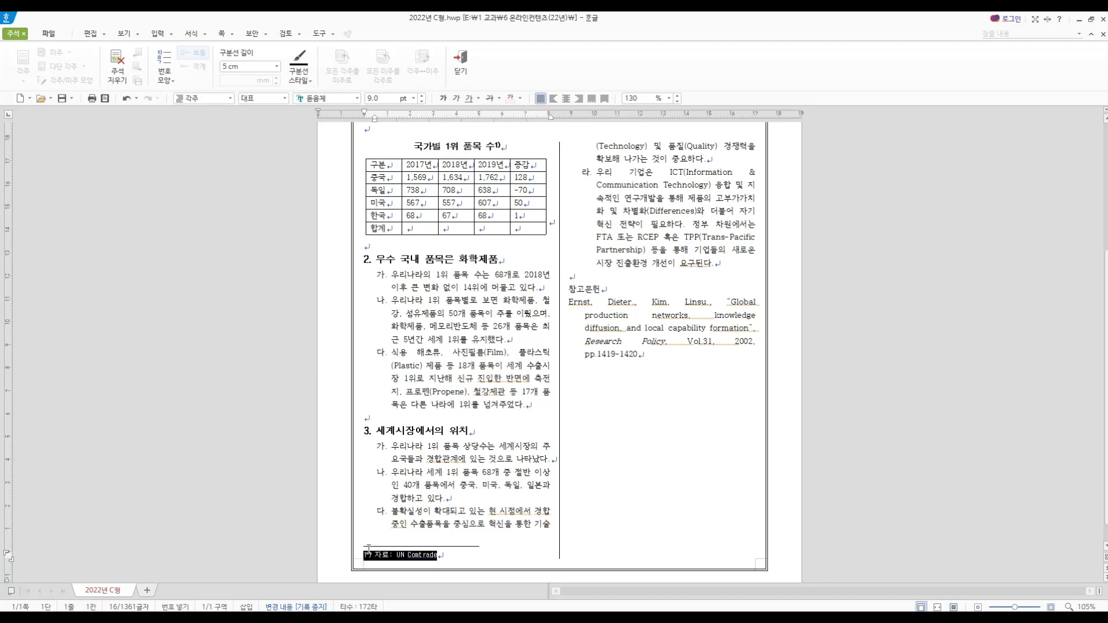
click(165, 84)
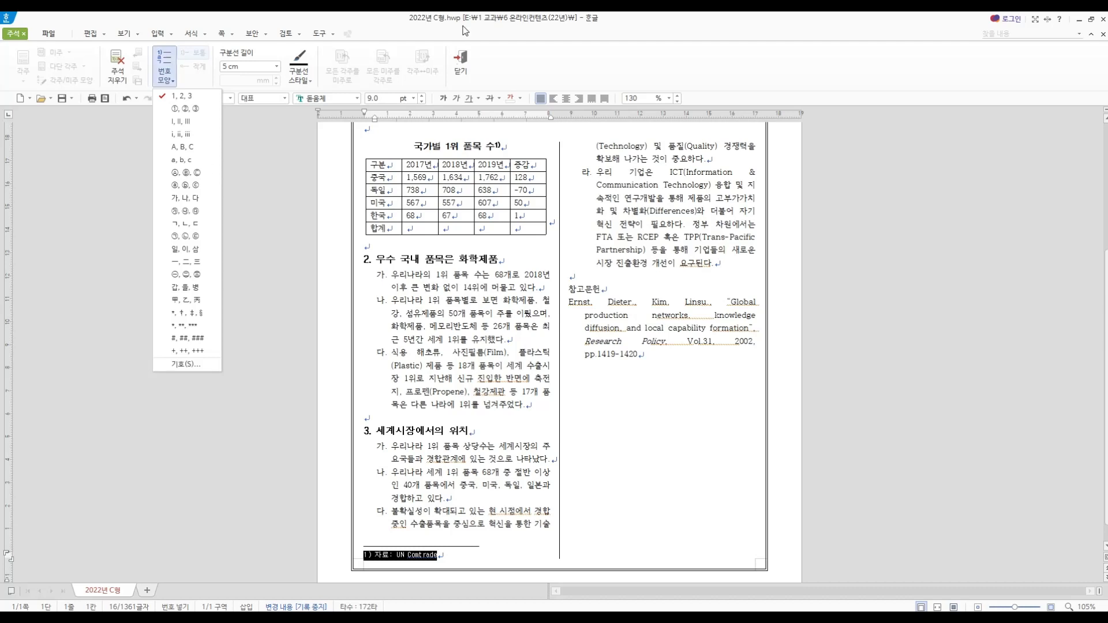
click(510, 150)
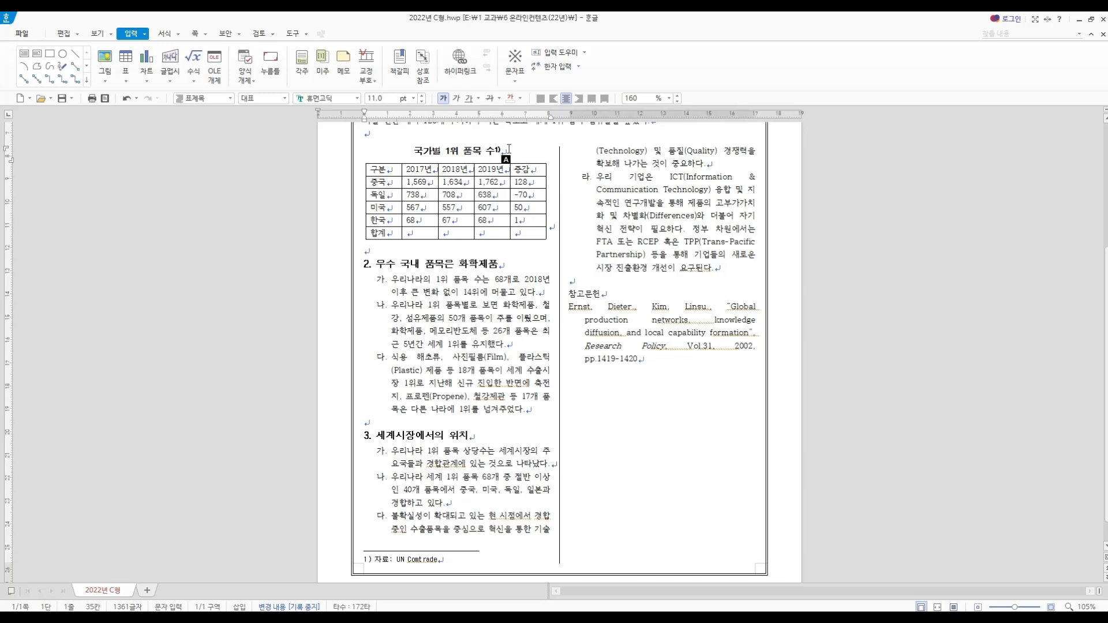
drag(397, 560, 438, 559)
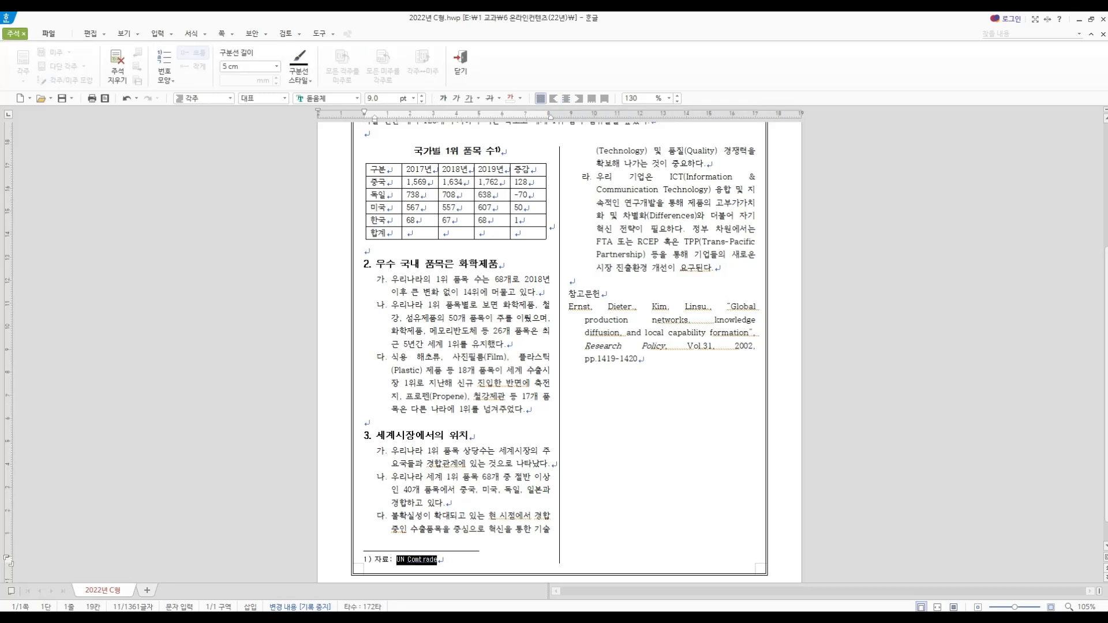
right_click(430, 565)
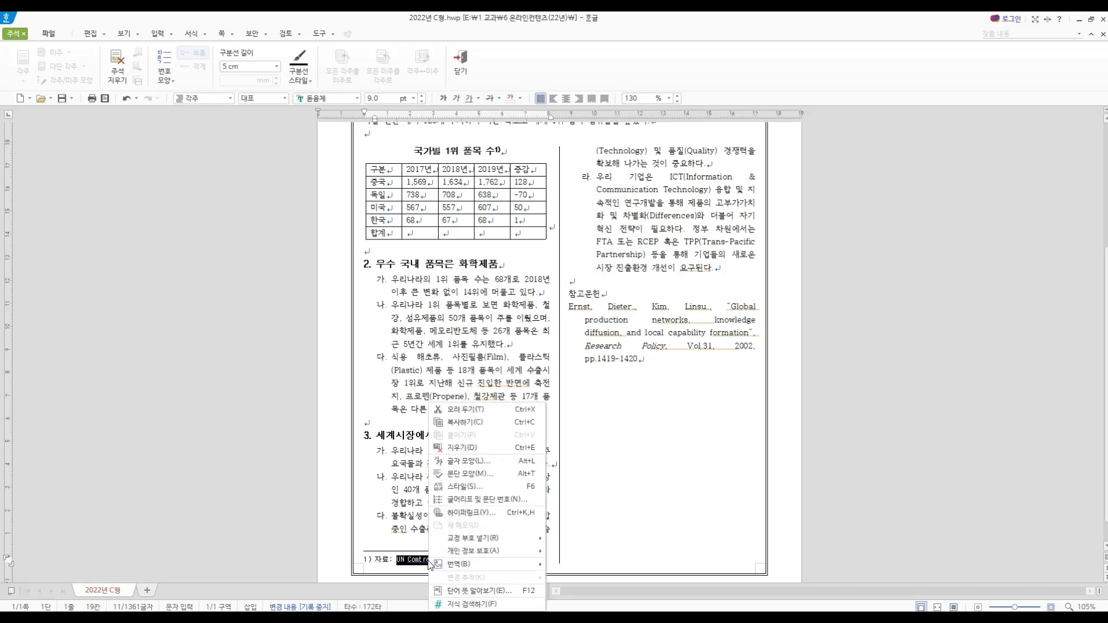
click(489, 518)
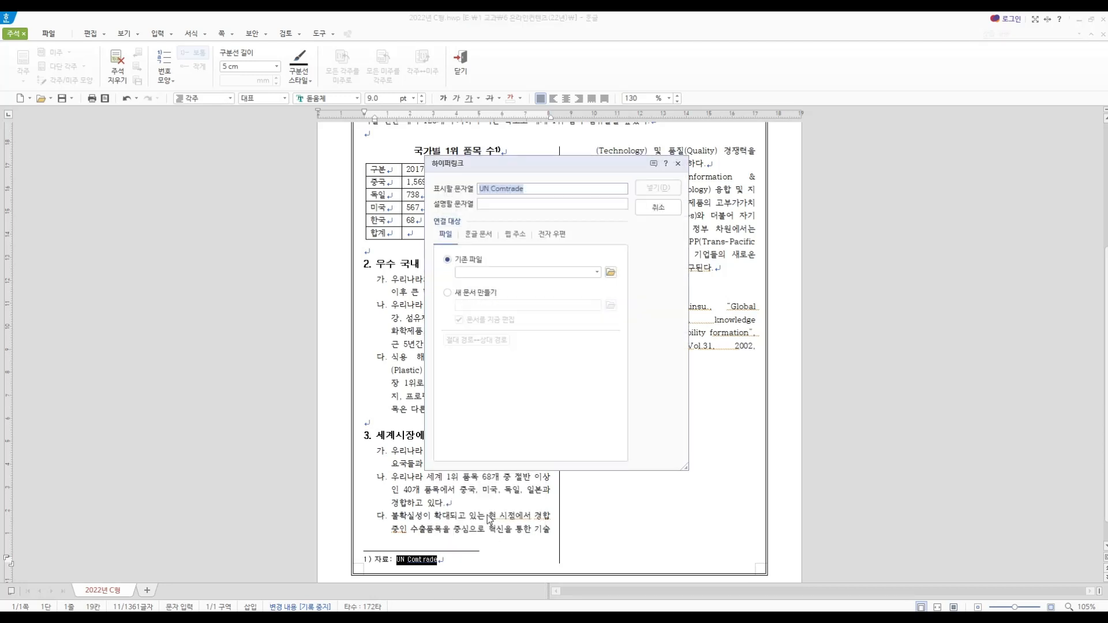
click(518, 234)
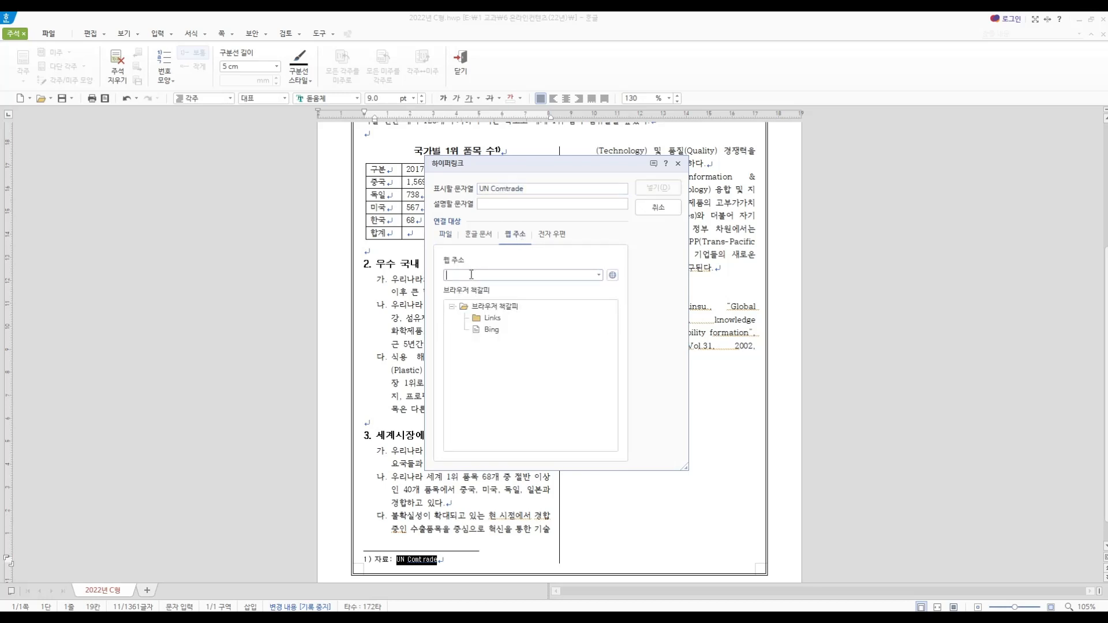
text(https://www)
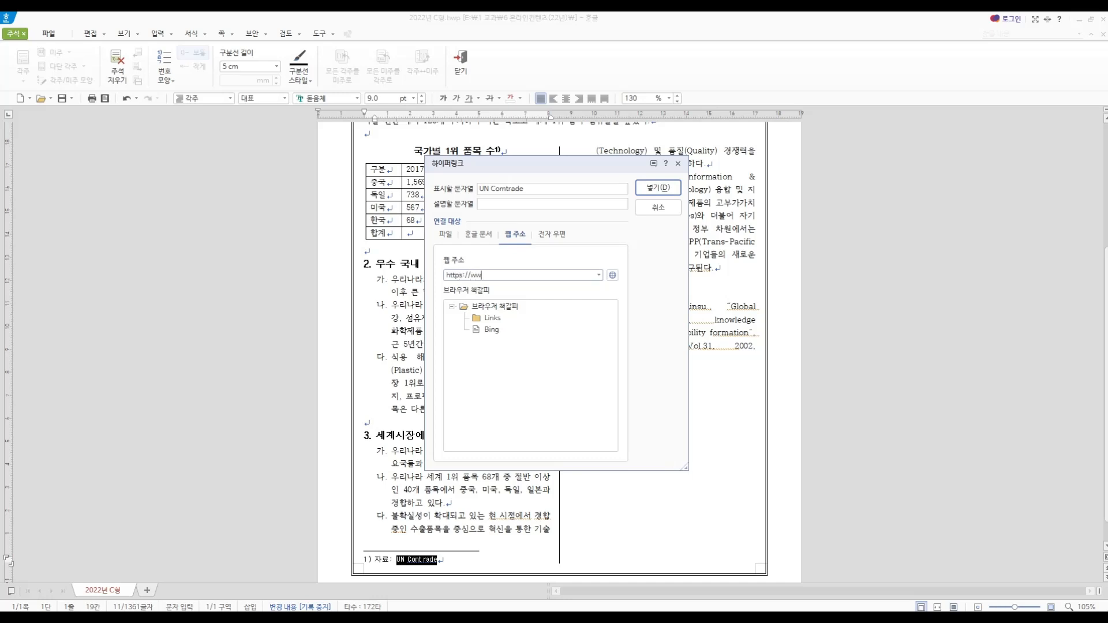
key(BackSpace)
key(BackSpace)
key(BackSpace)
text(comtrade.un.org)
click(661, 187)
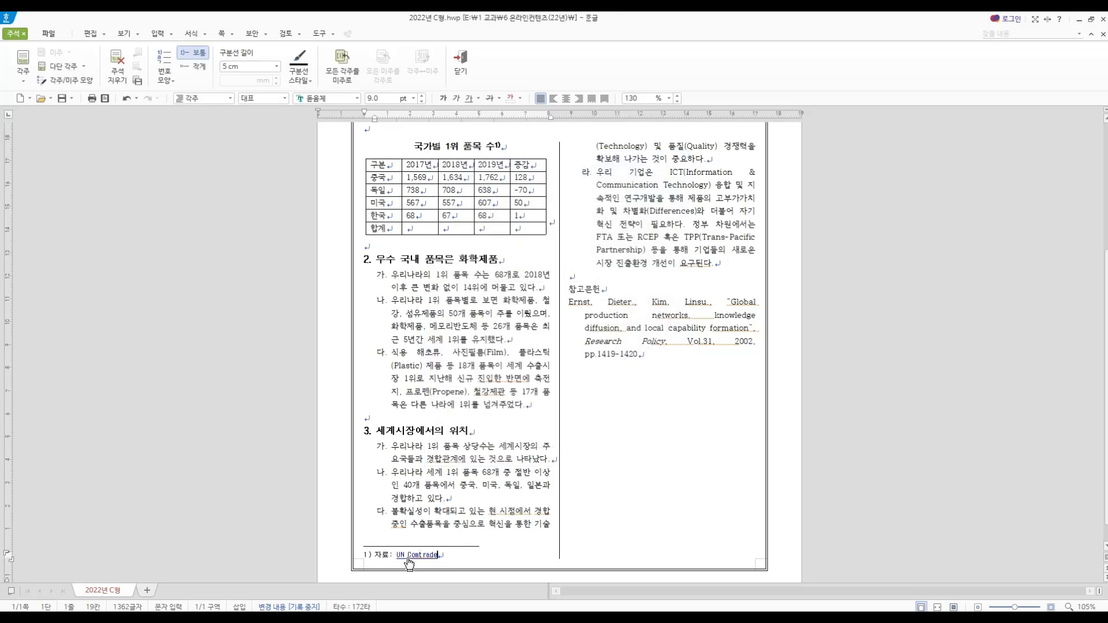
mouse_move(409, 562)
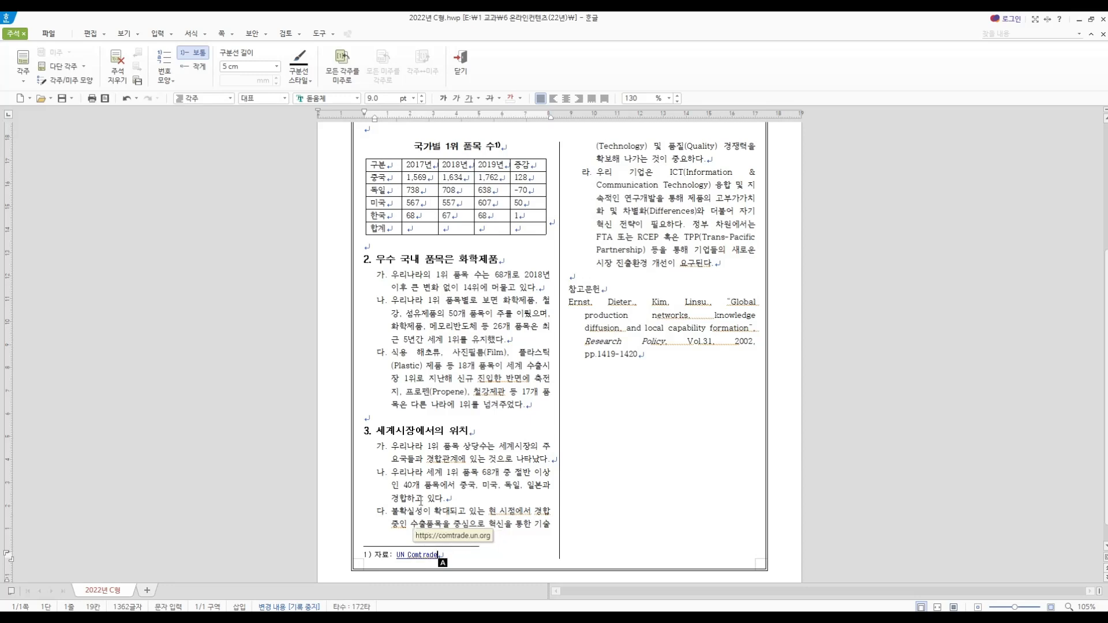
scroll(513, 294, up, 4)
click(514, 294)
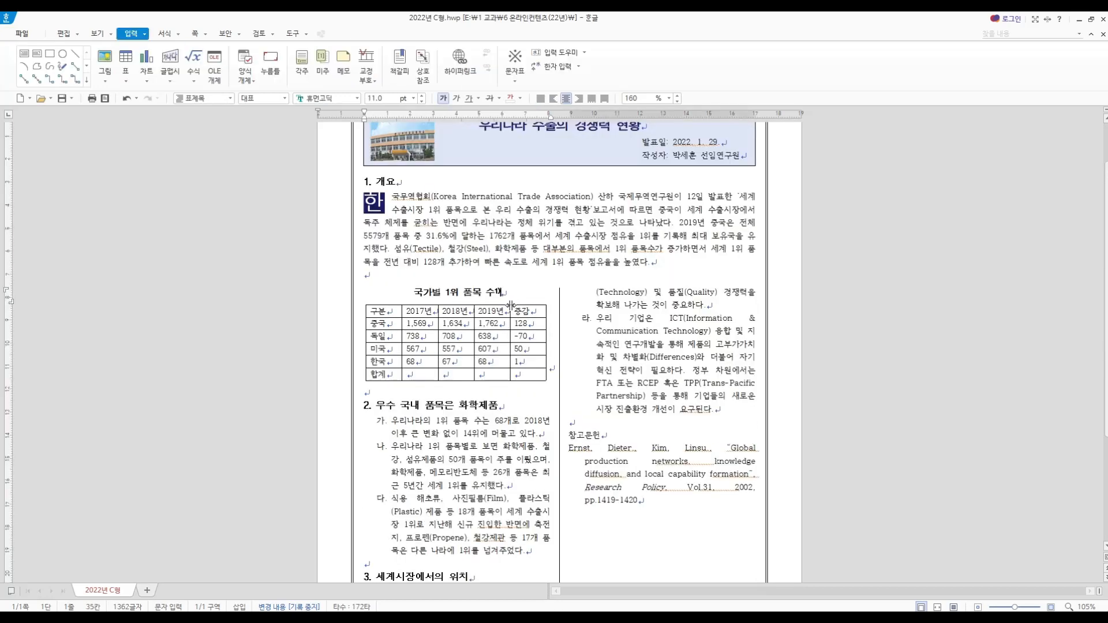
click(146, 36)
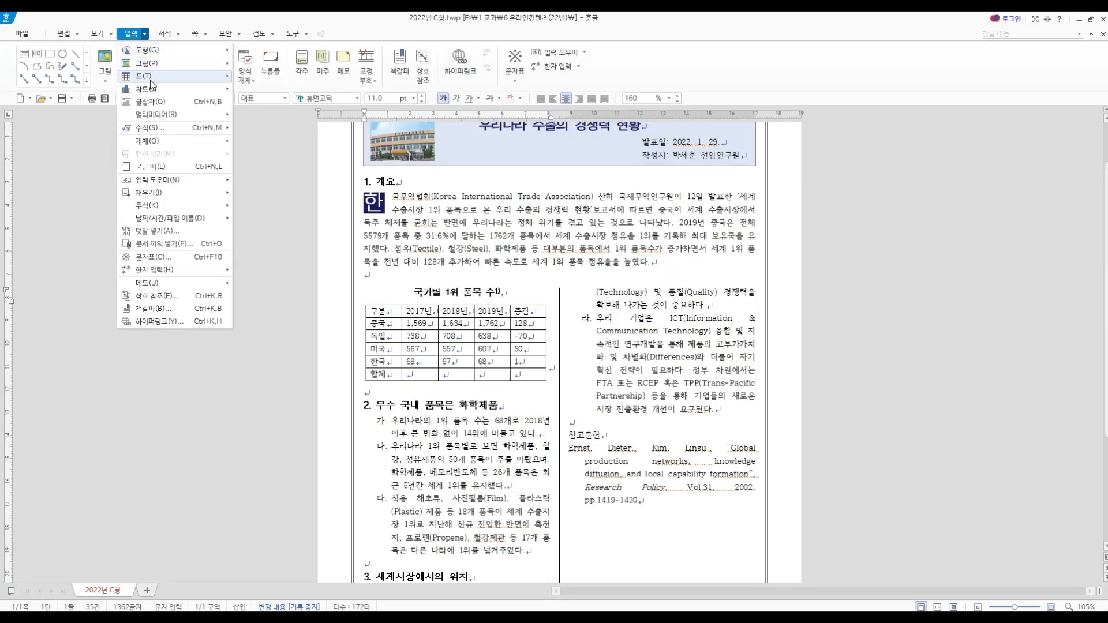
mouse_move(173, 75)
click(268, 233)
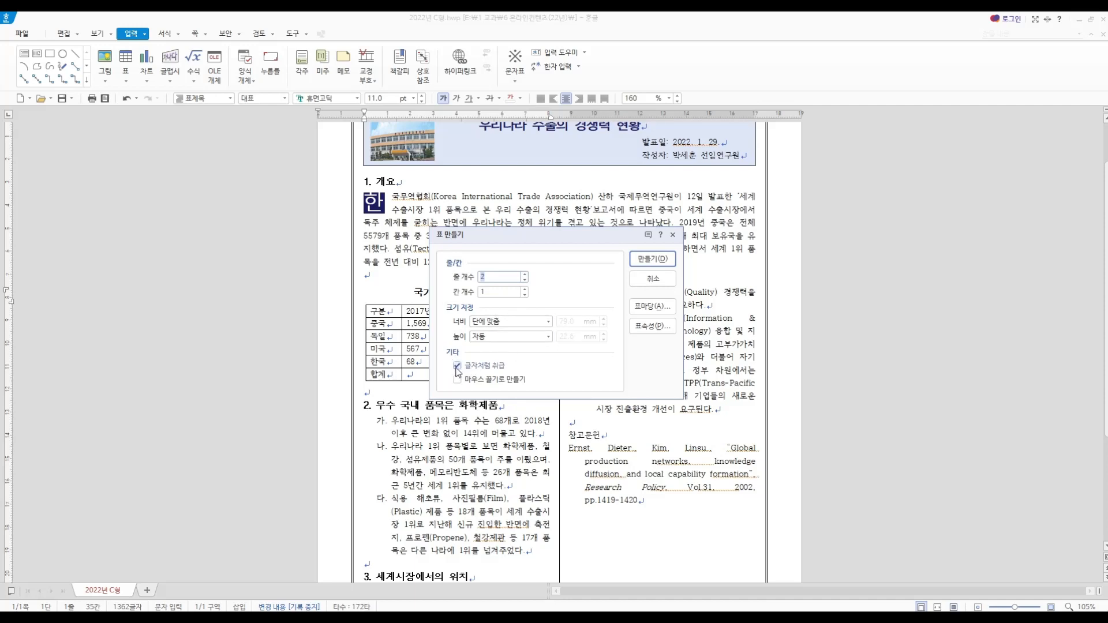
click(640, 280)
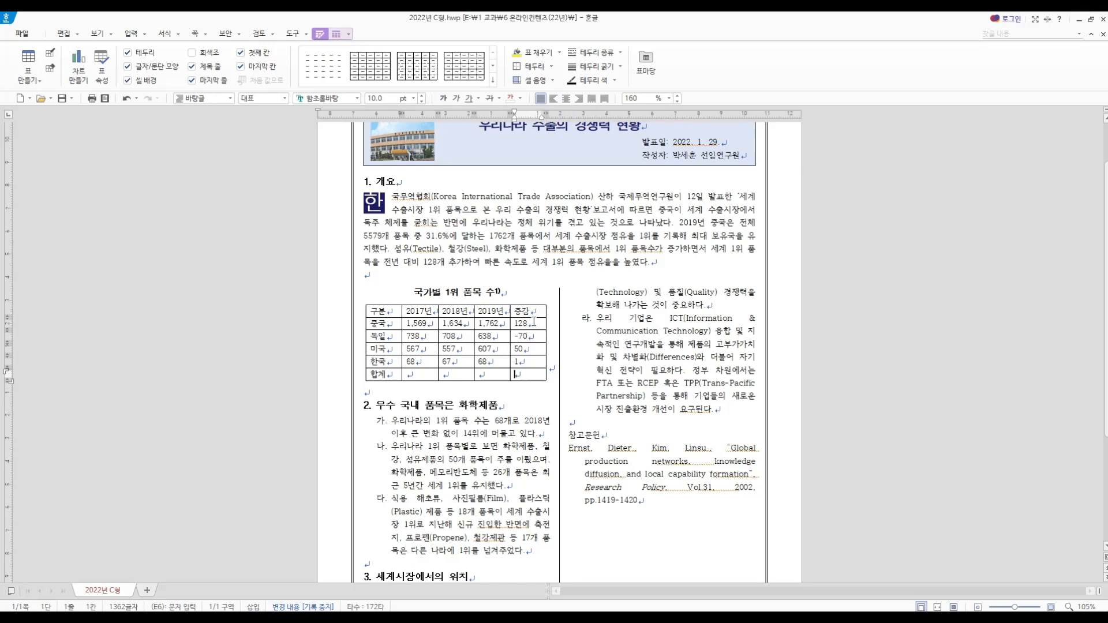
click(518, 375)
Set the country table's left and right outside margins to 2.00 mm in its object properties
click(527, 304)
right_click(527, 306)
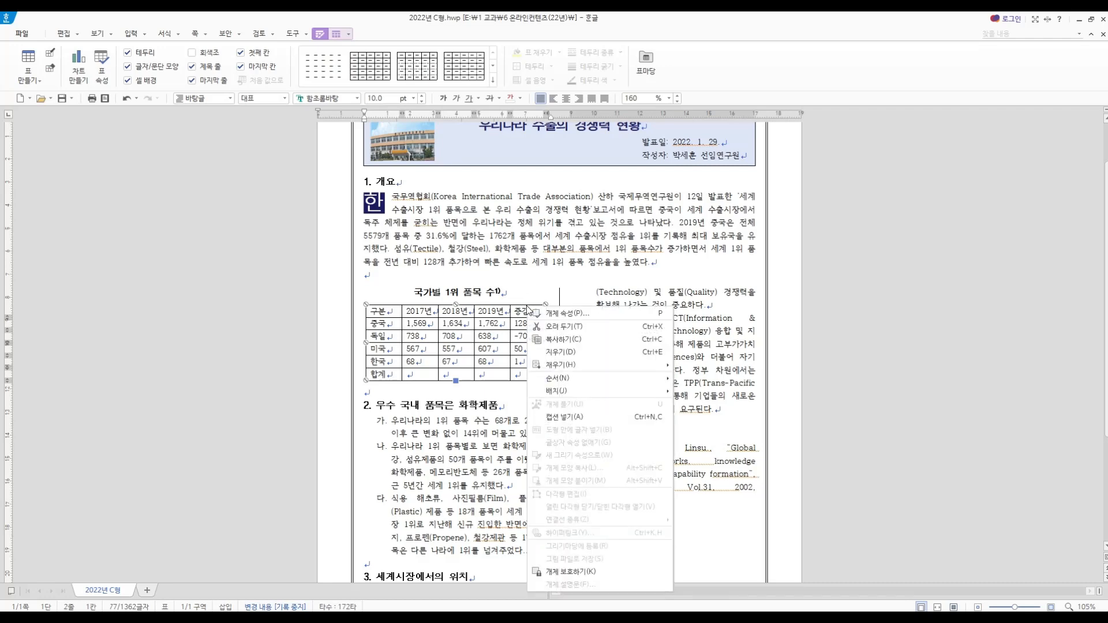
click(566, 314)
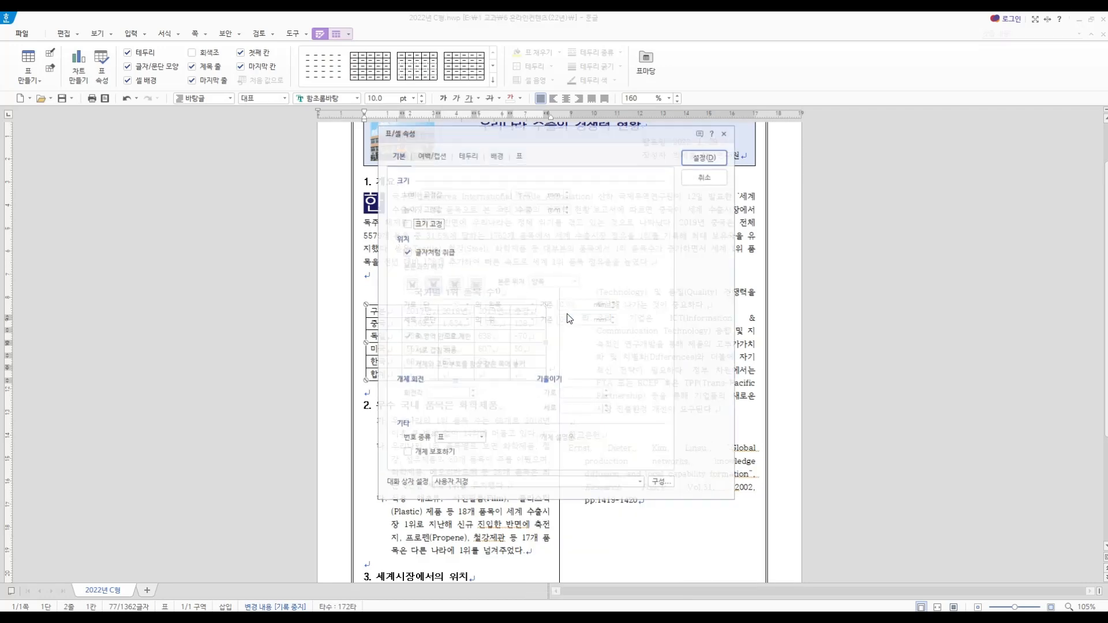
click(429, 157)
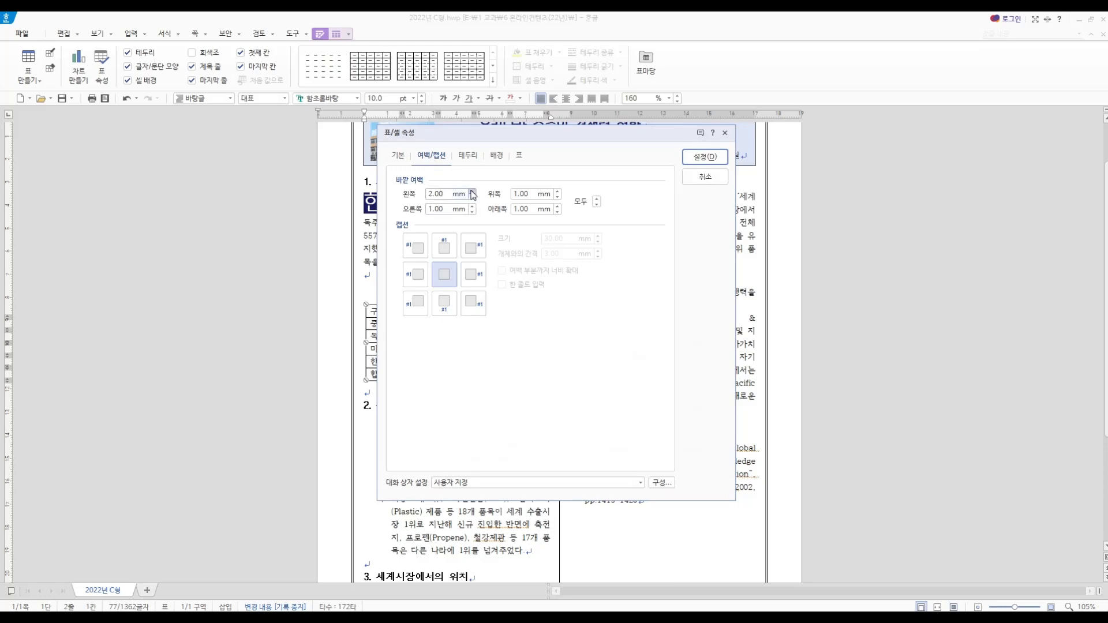
click(472, 191)
click(473, 206)
click(705, 156)
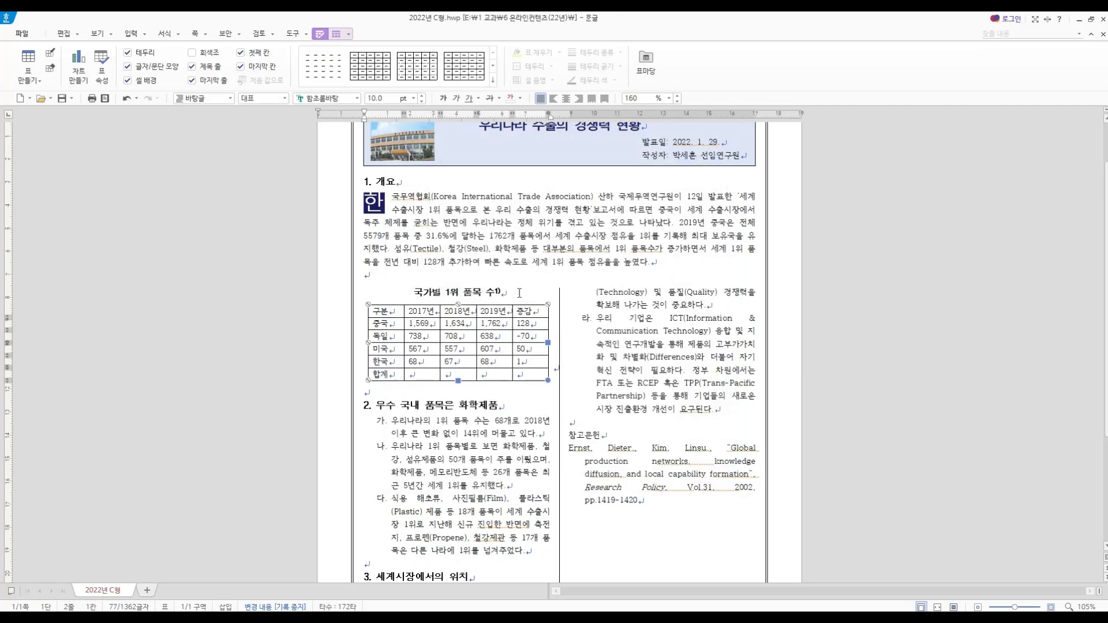
click(519, 292)
Select all cells of the country table and make them the same height
drag(394, 310, 541, 374)
right_click(541, 374)
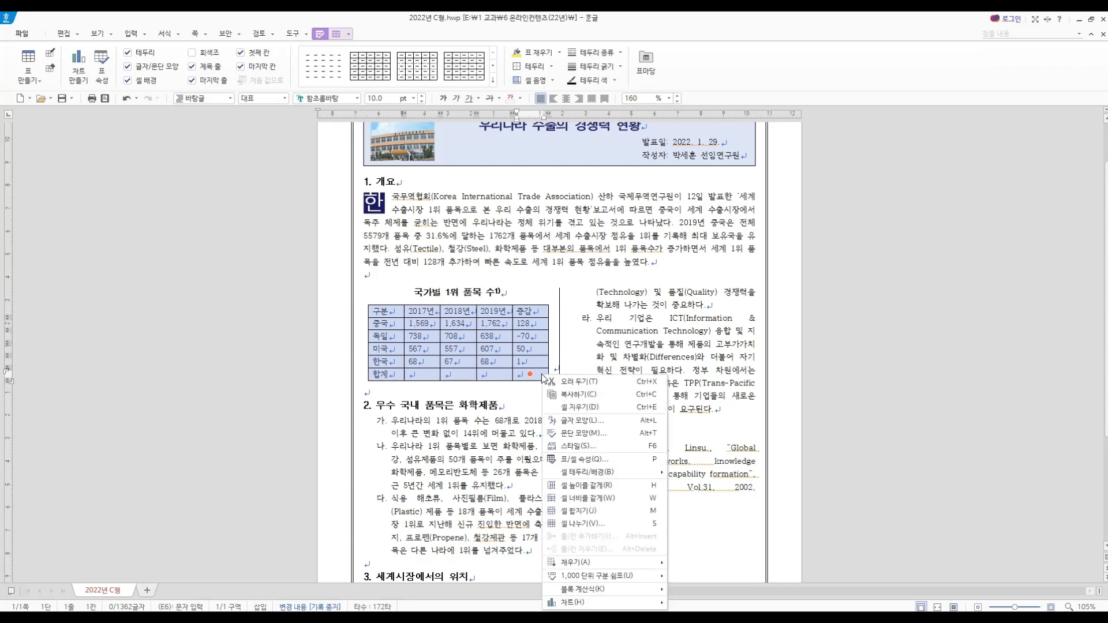
click(598, 488)
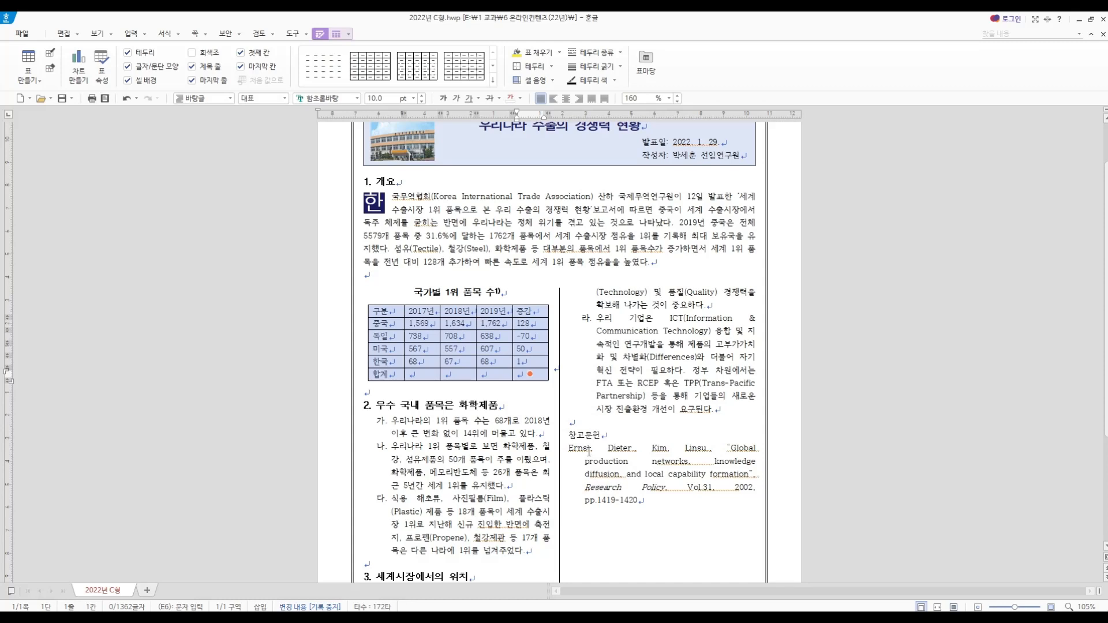
Bring up 셀 테두리/배경 applied to each cell, with the dialog moved aside to uncover the table
right_click(537, 313)
mouse_move(598, 414)
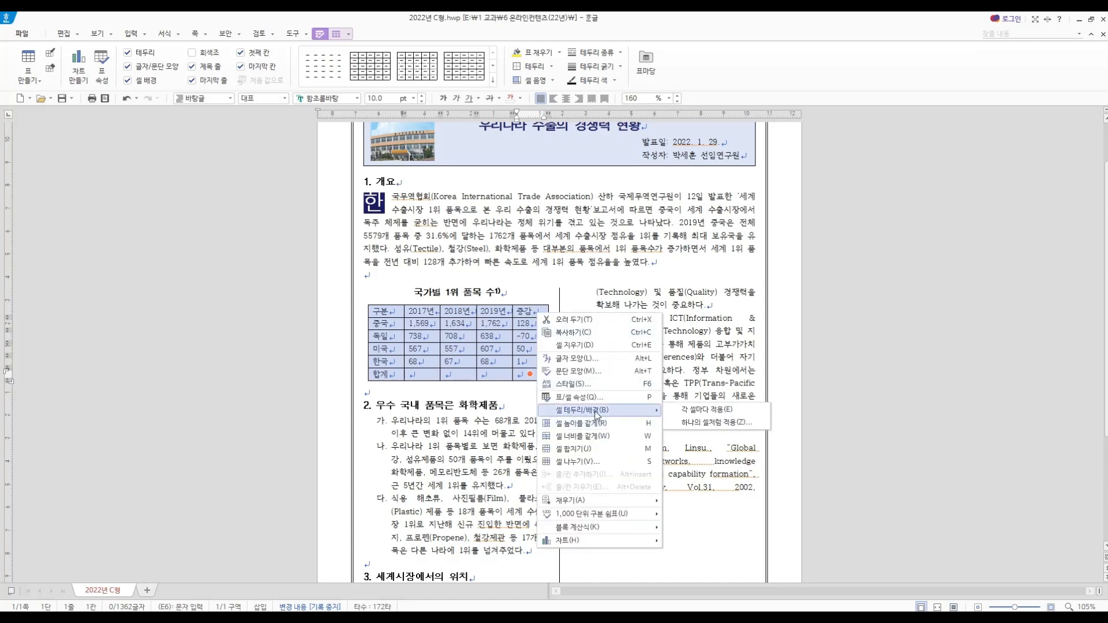
click(708, 412)
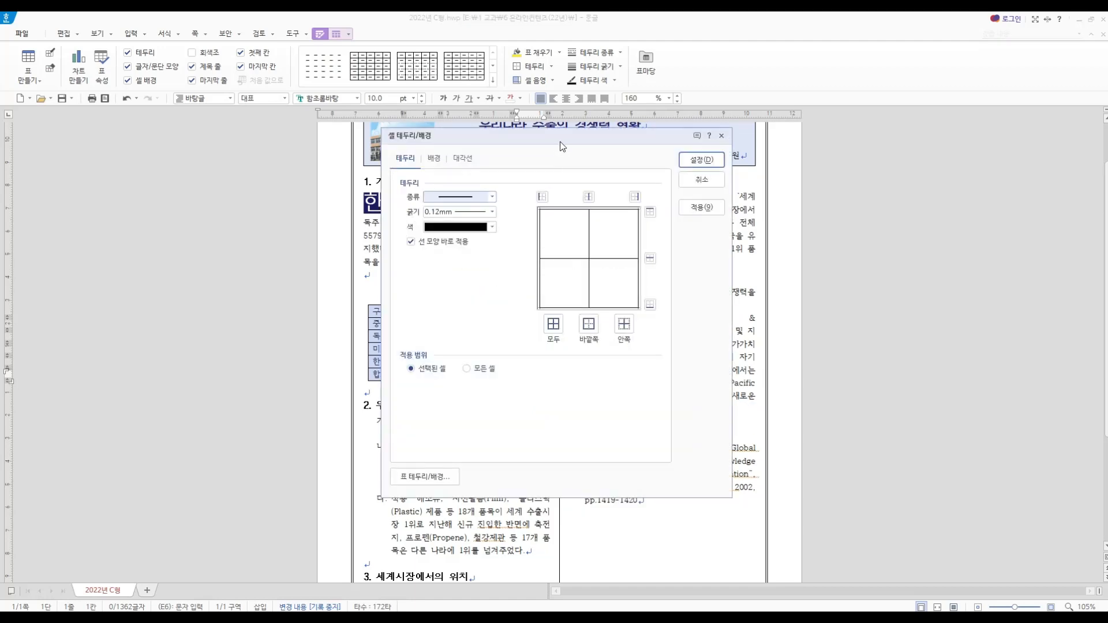
drag(560, 141, 802, 178)
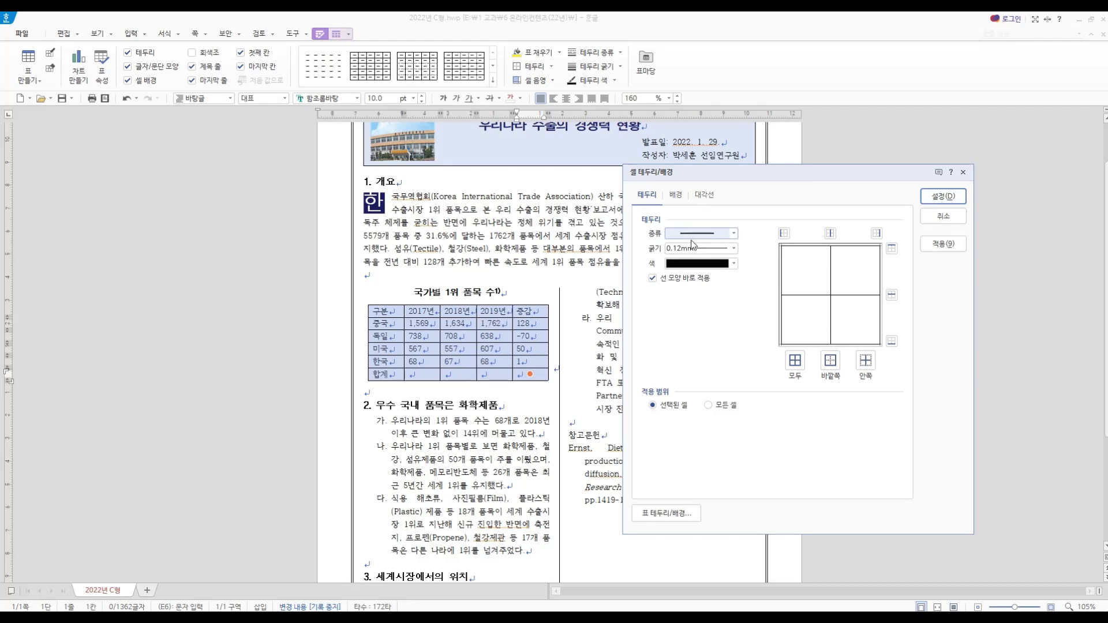
Give the table 0.4 mm thick top and bottom borders
click(733, 248)
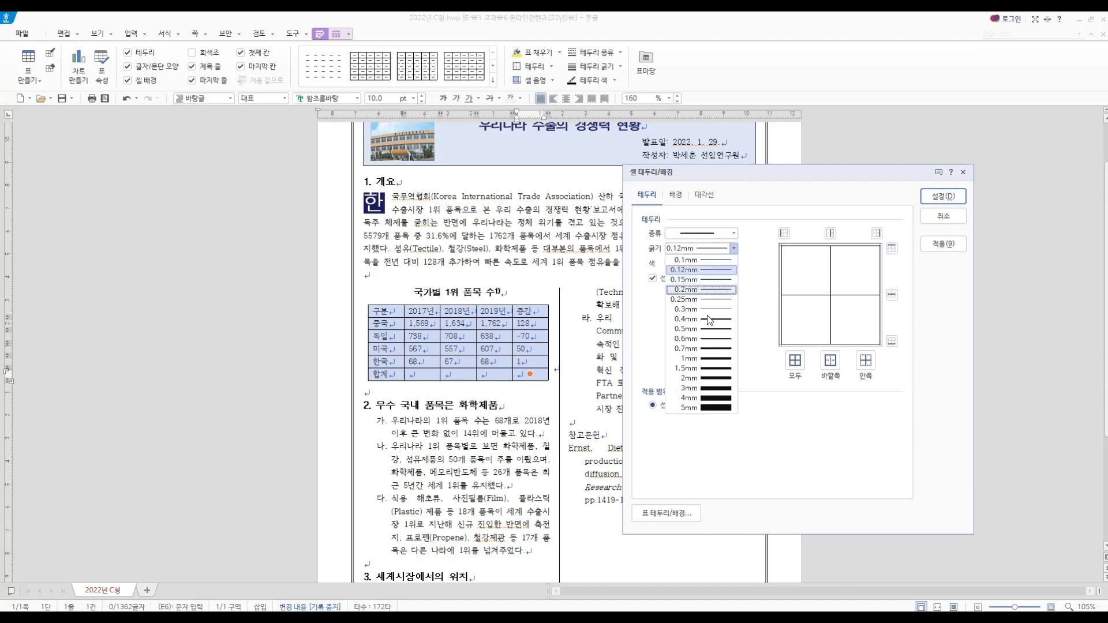
click(705, 319)
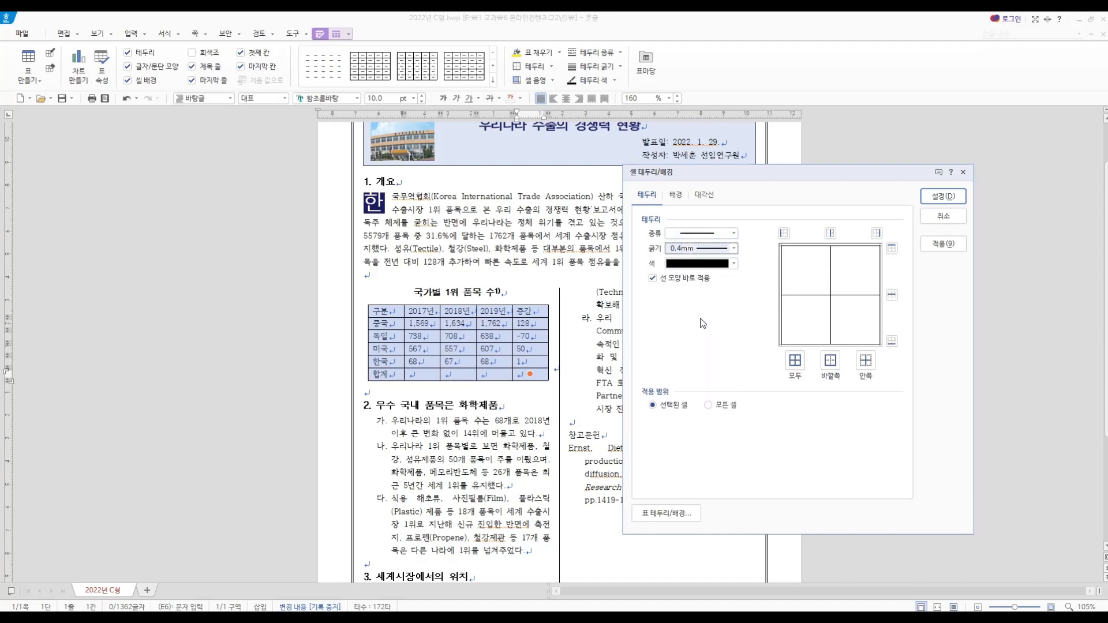
click(893, 250)
click(892, 342)
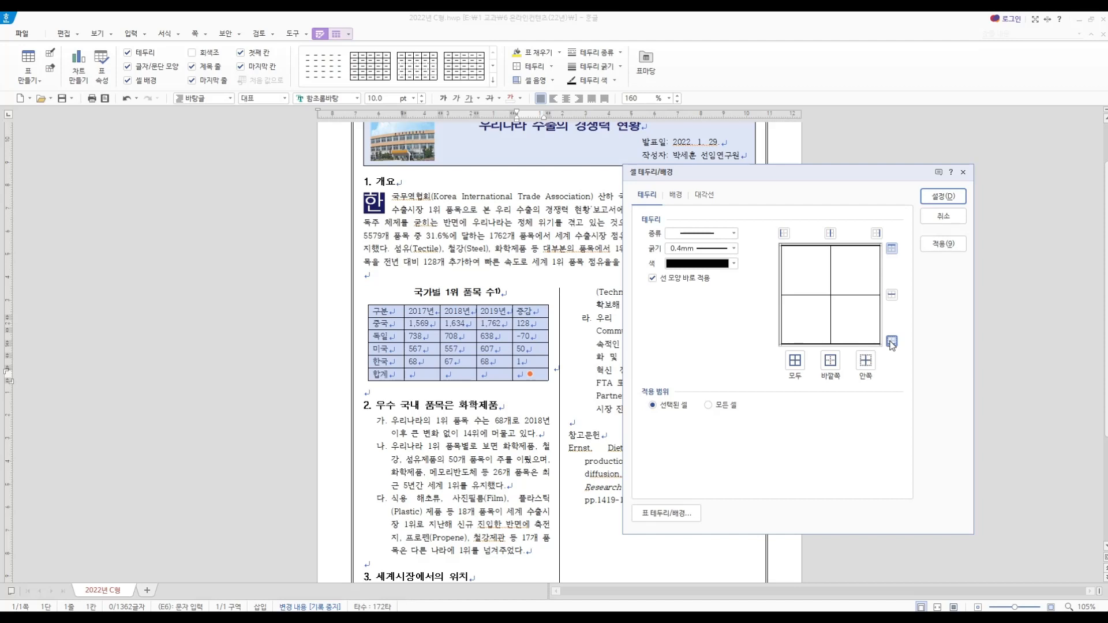
click(950, 244)
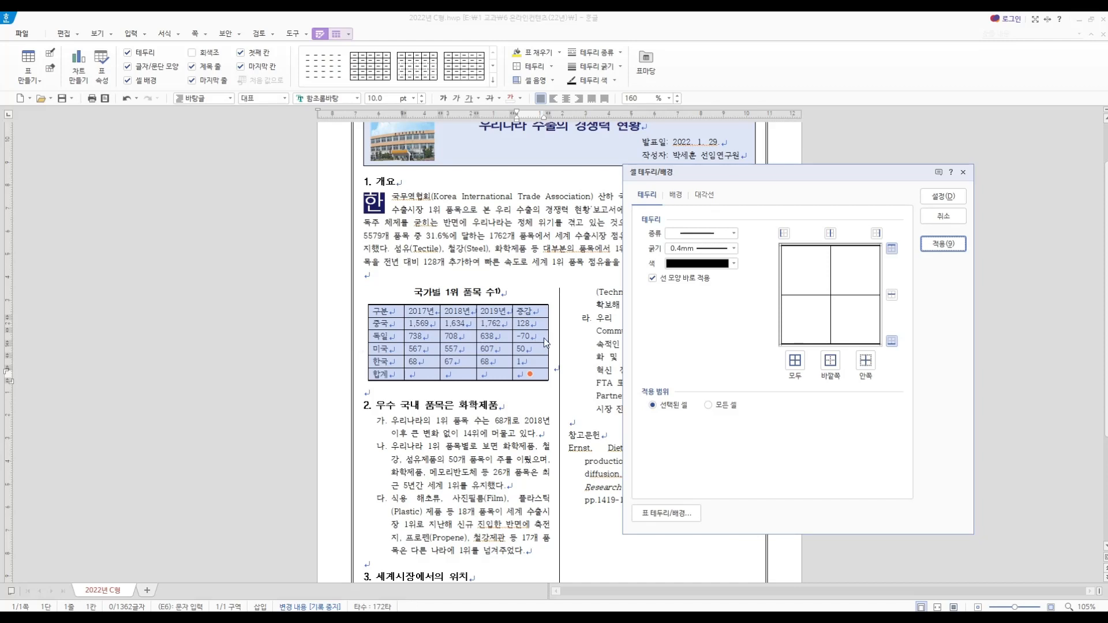
Set the table's left and right outer borders to no line, leaving only horizontal edges
click(892, 251)
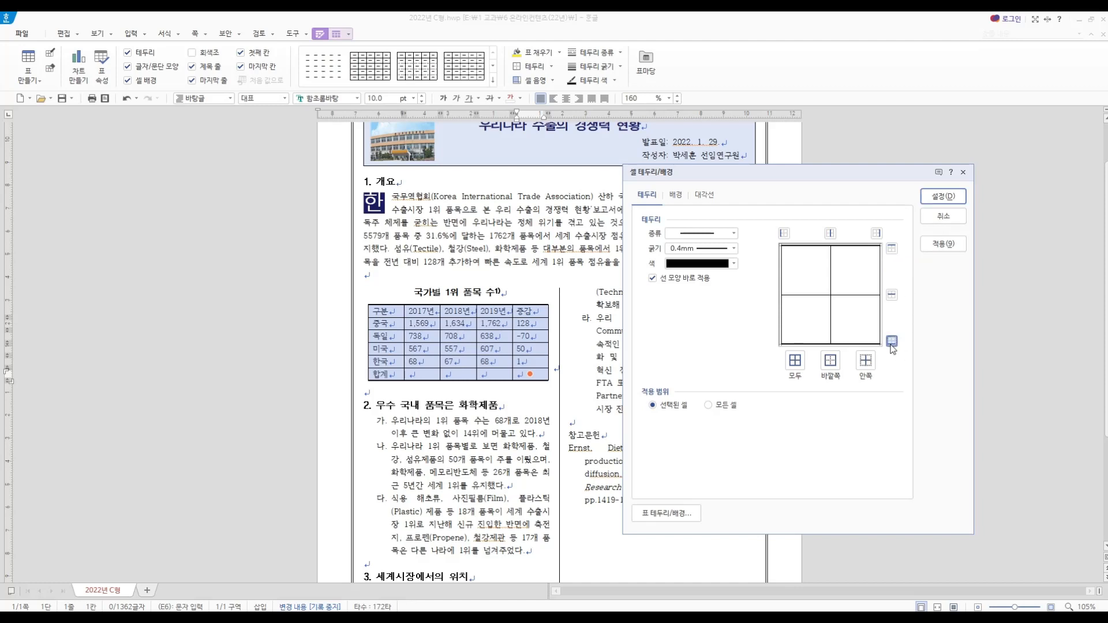
click(694, 236)
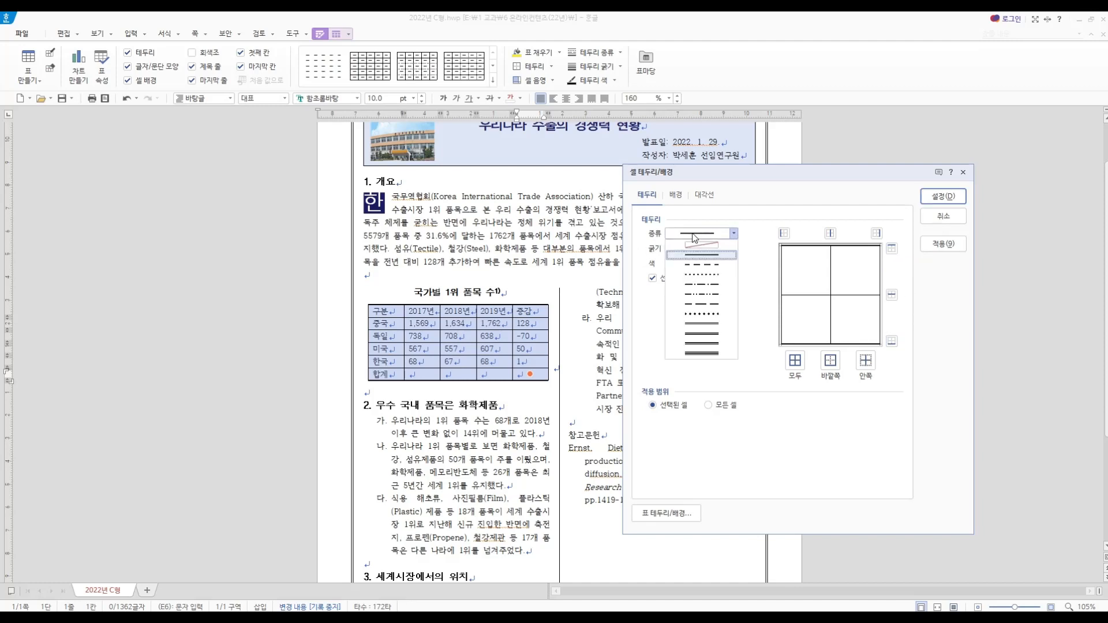
click(709, 245)
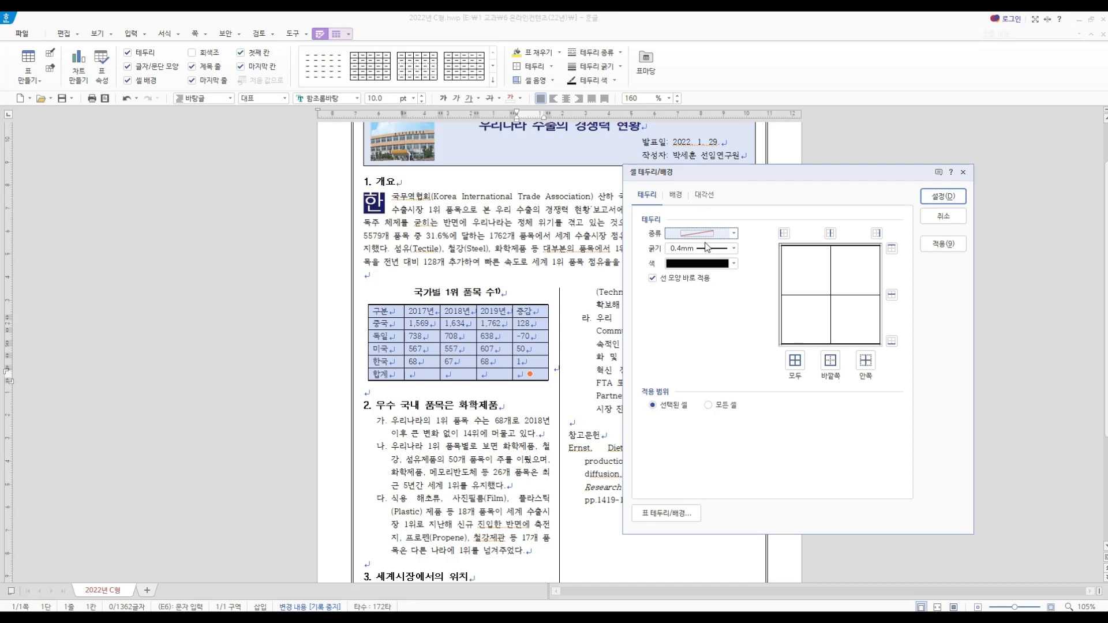
click(783, 234)
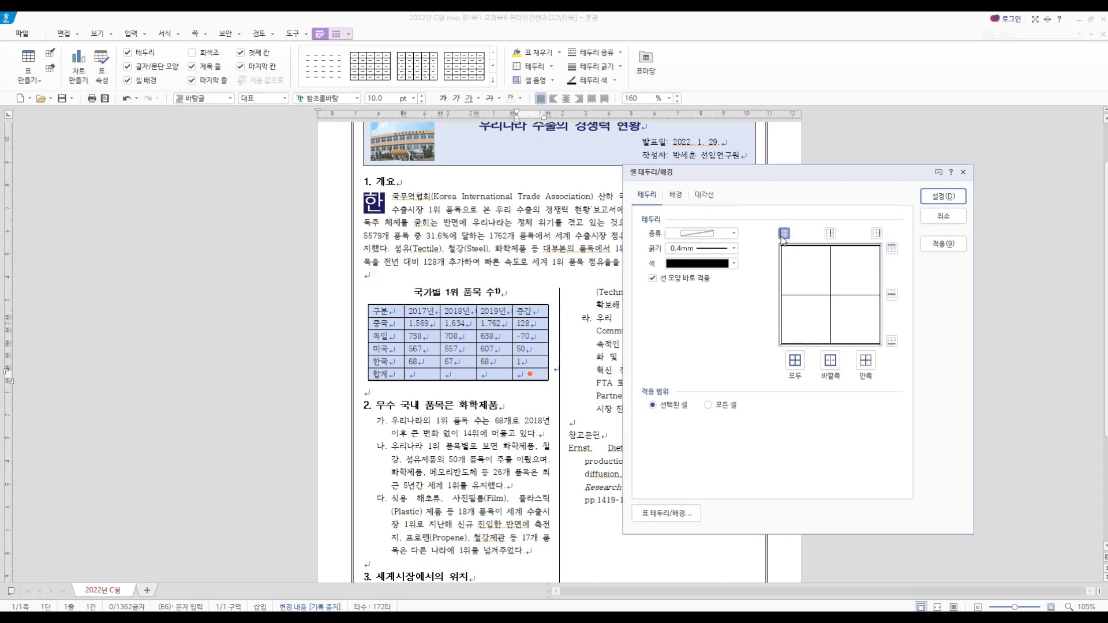
click(877, 234)
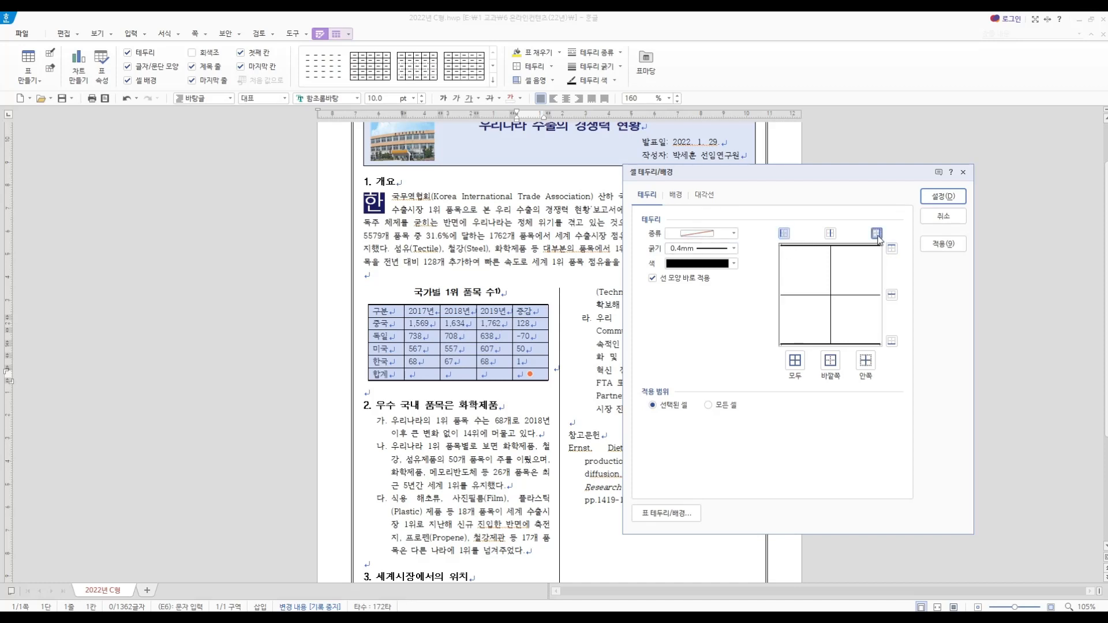
click(944, 196)
click(496, 389)
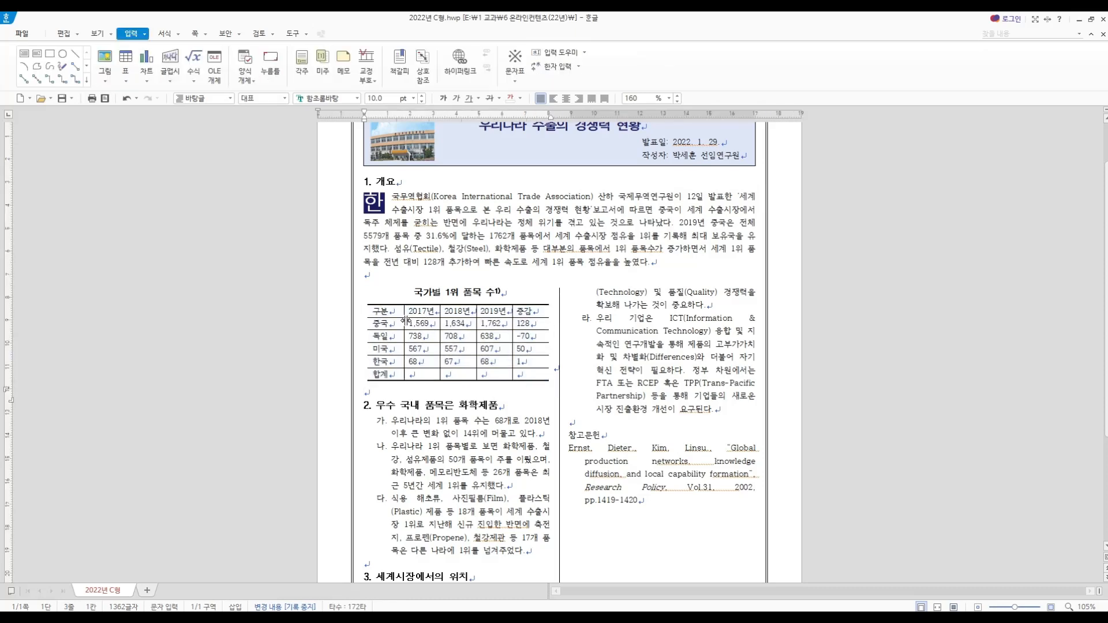
Select the country rows 중국 through 한국 in the table
drag(393, 315, 535, 315)
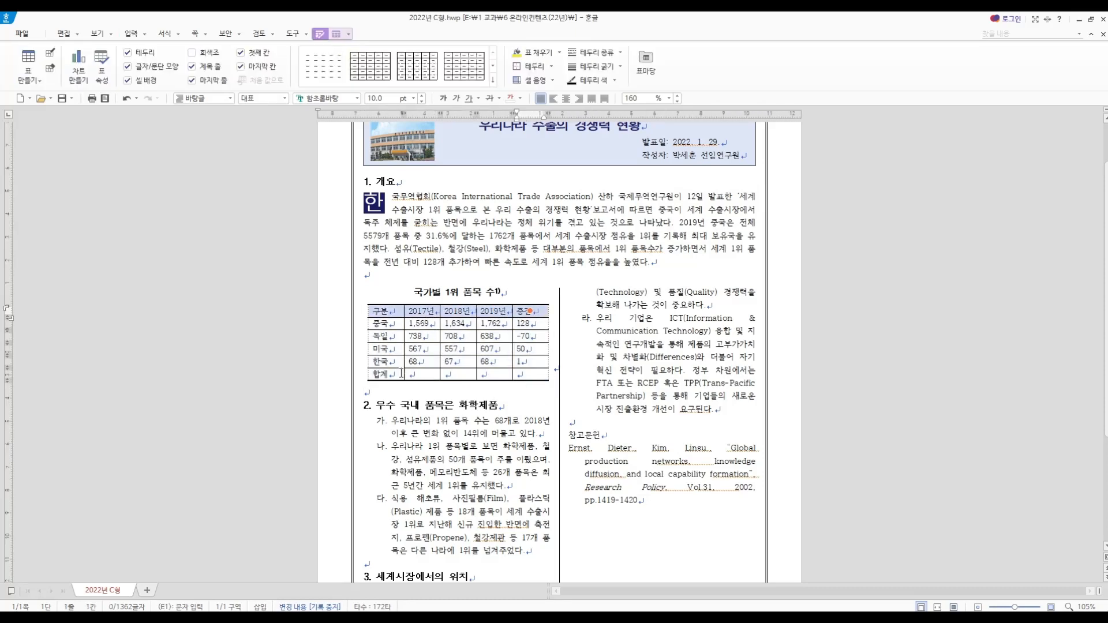
drag(387, 374, 530, 376)
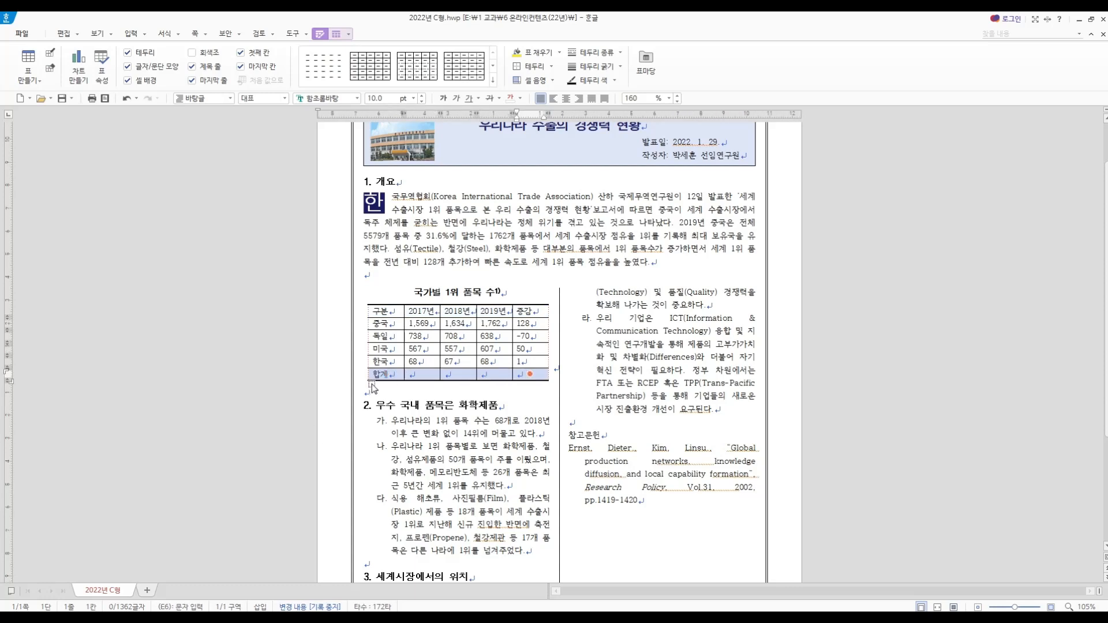
drag(387, 315, 530, 311)
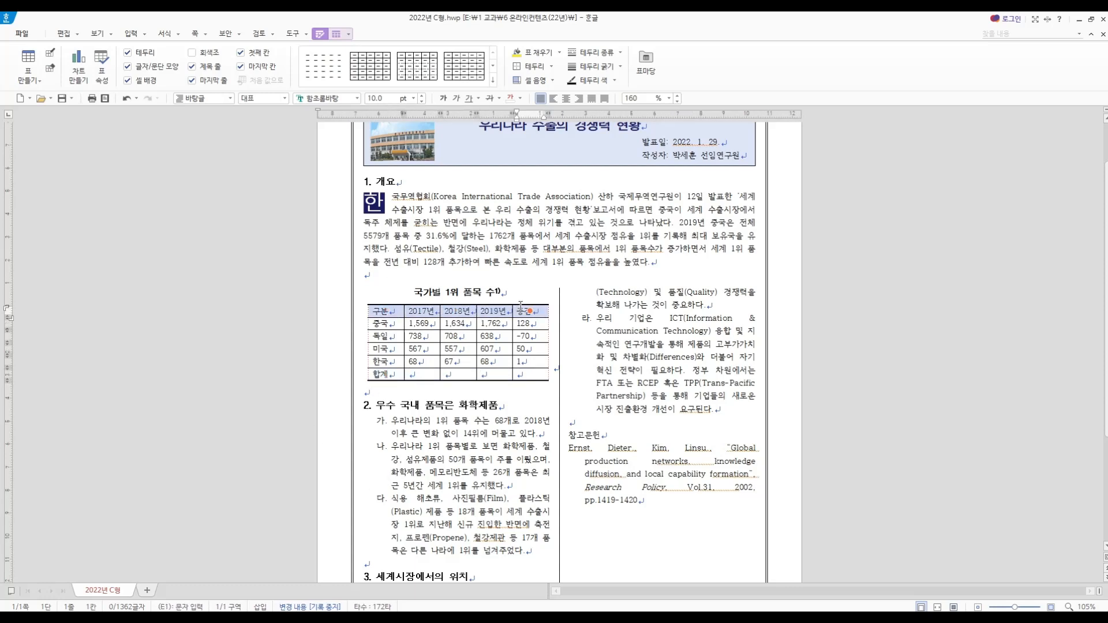
drag(395, 374, 527, 374)
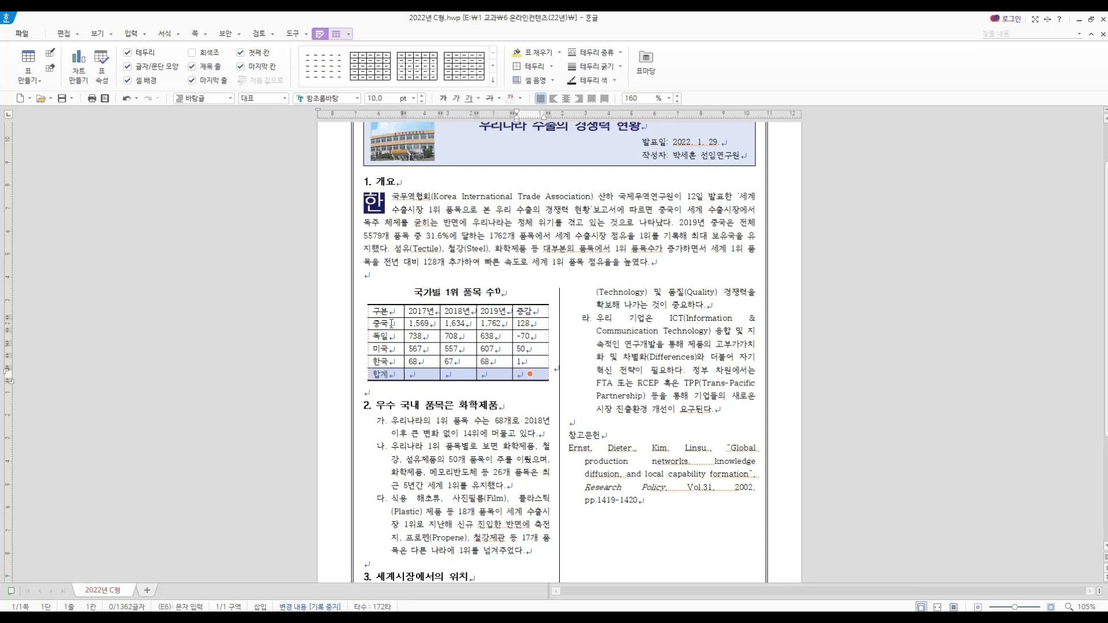
drag(393, 325, 530, 362)
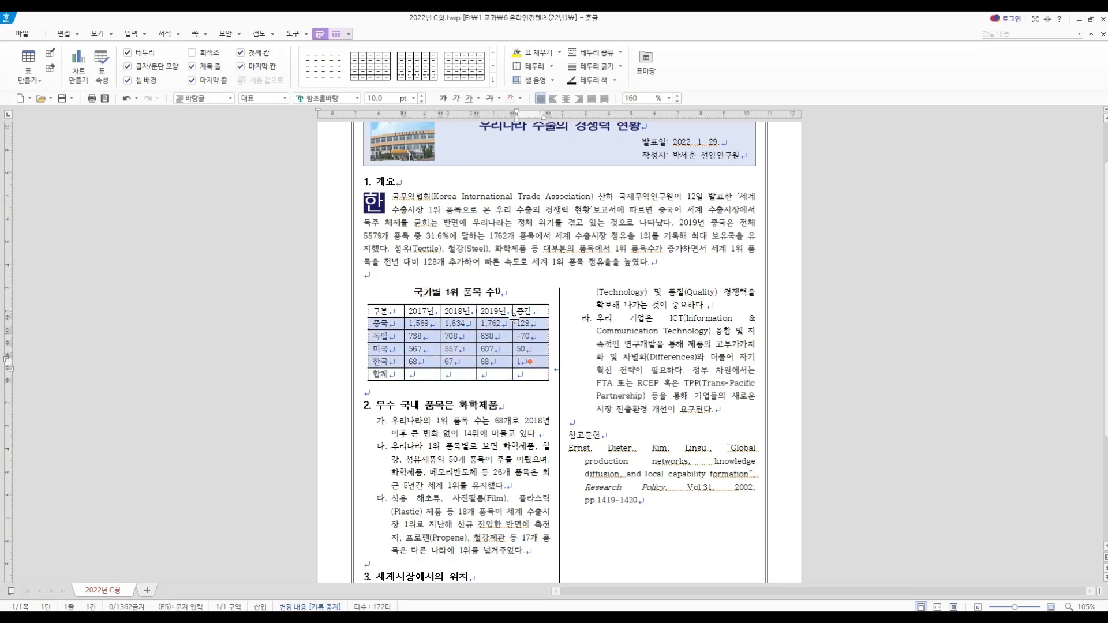
right_click(530, 362)
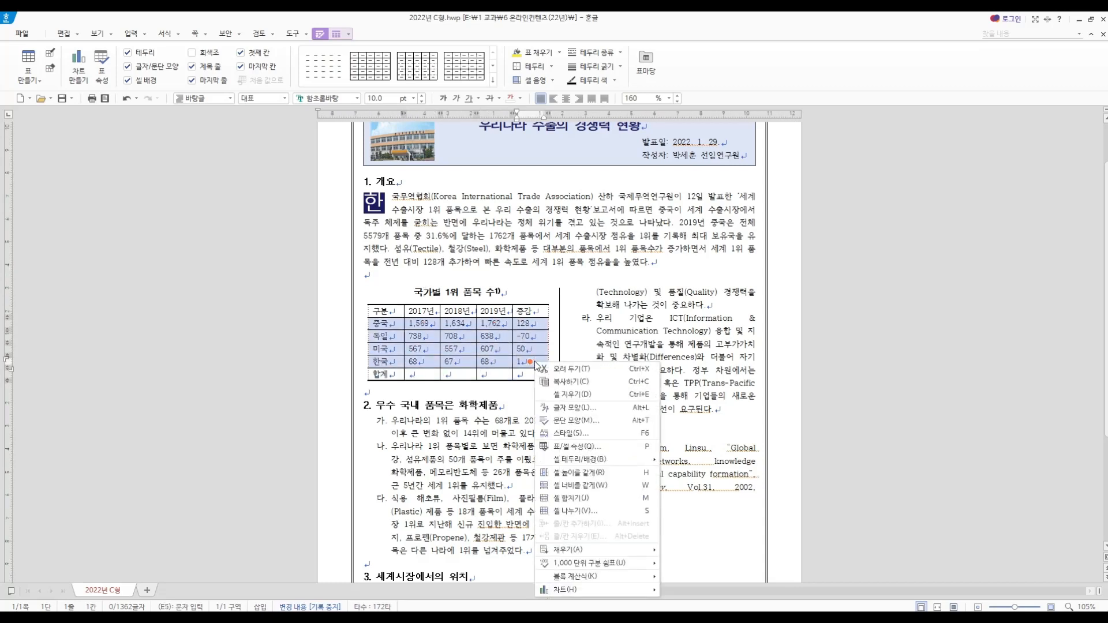
click(601, 446)
click(709, 178)
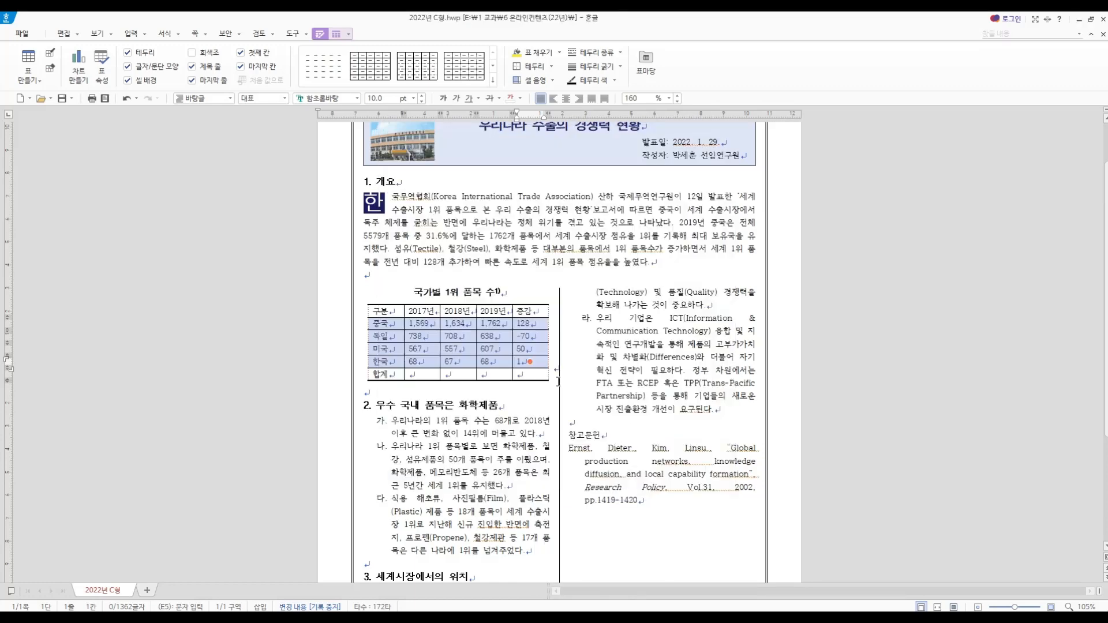
Add solid 0.5 mm top and bottom borders to the selected country rows
right_click(544, 363)
mouse_move(588, 462)
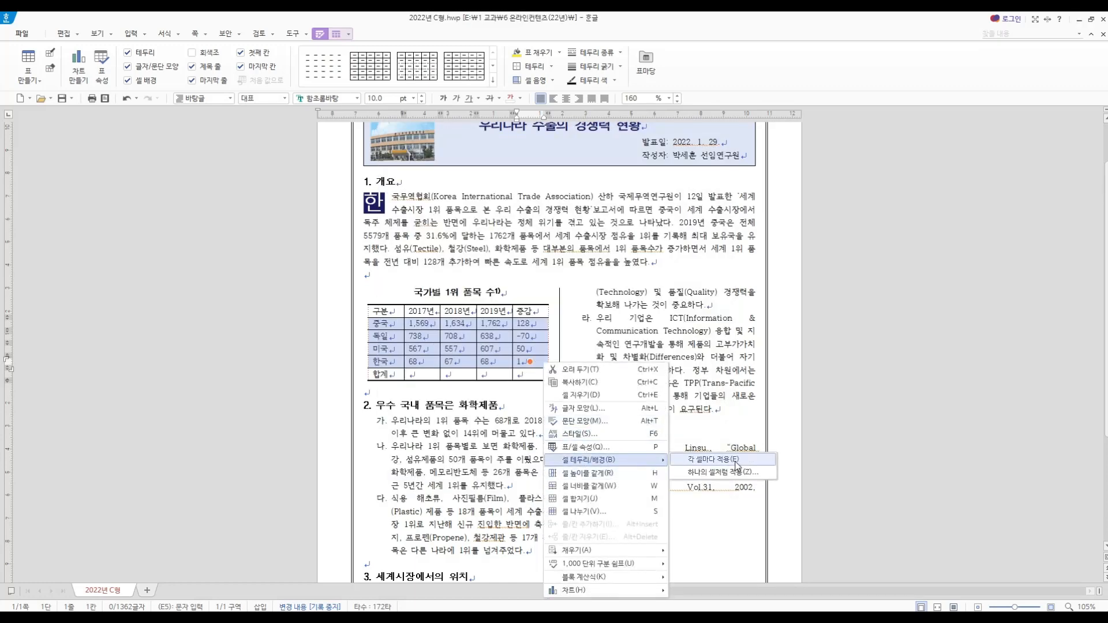
click(728, 461)
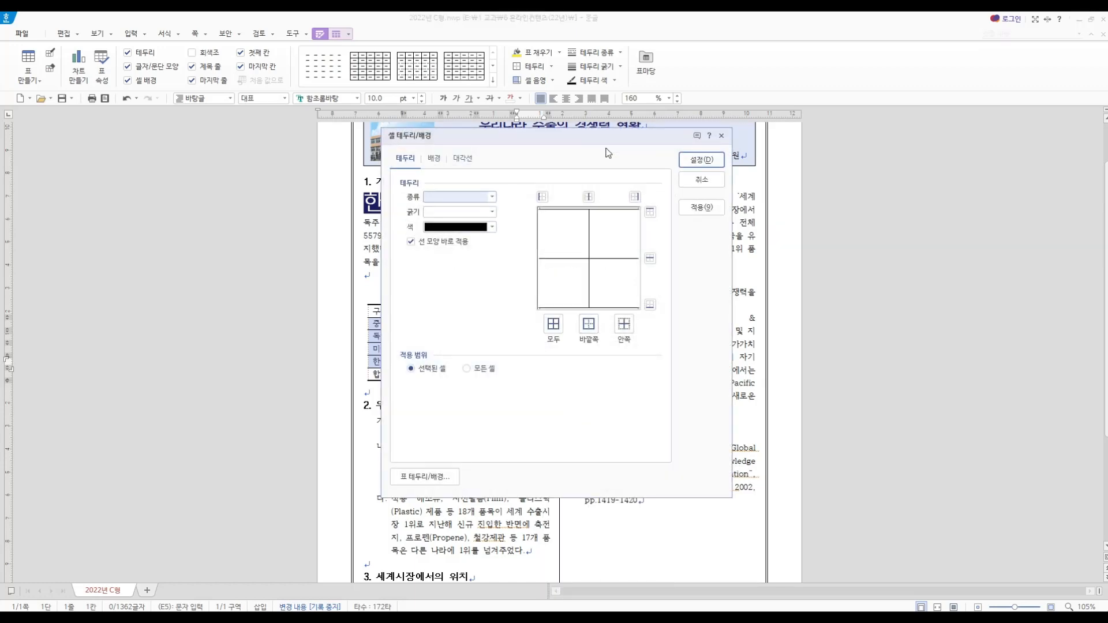
drag(605, 145, 776, 176)
click(663, 228)
click(647, 320)
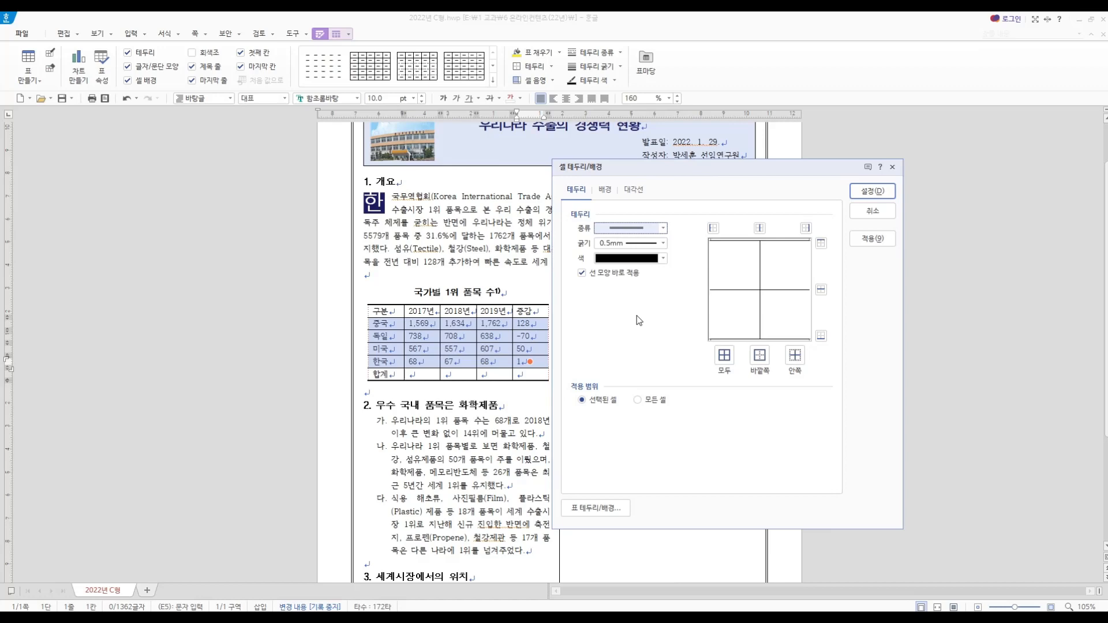
click(822, 247)
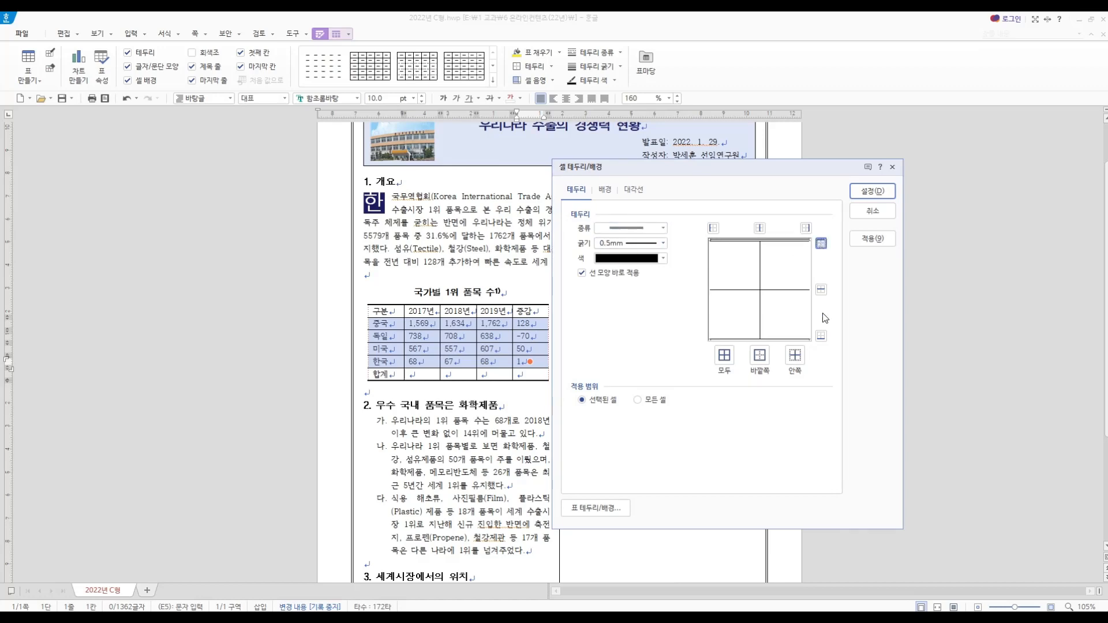
click(820, 336)
click(873, 191)
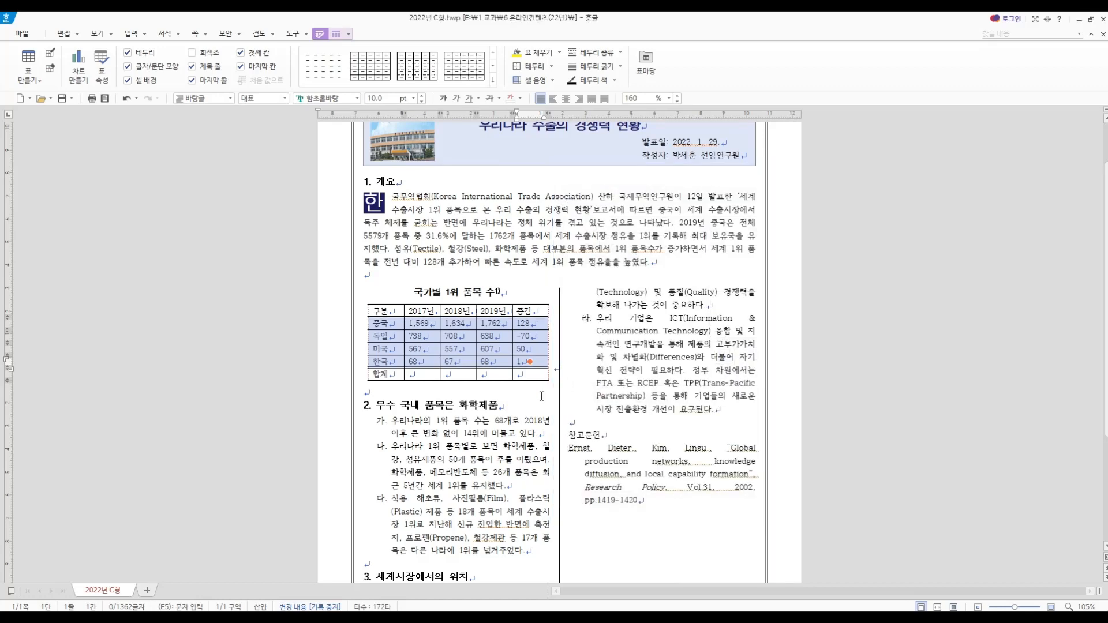
click(521, 394)
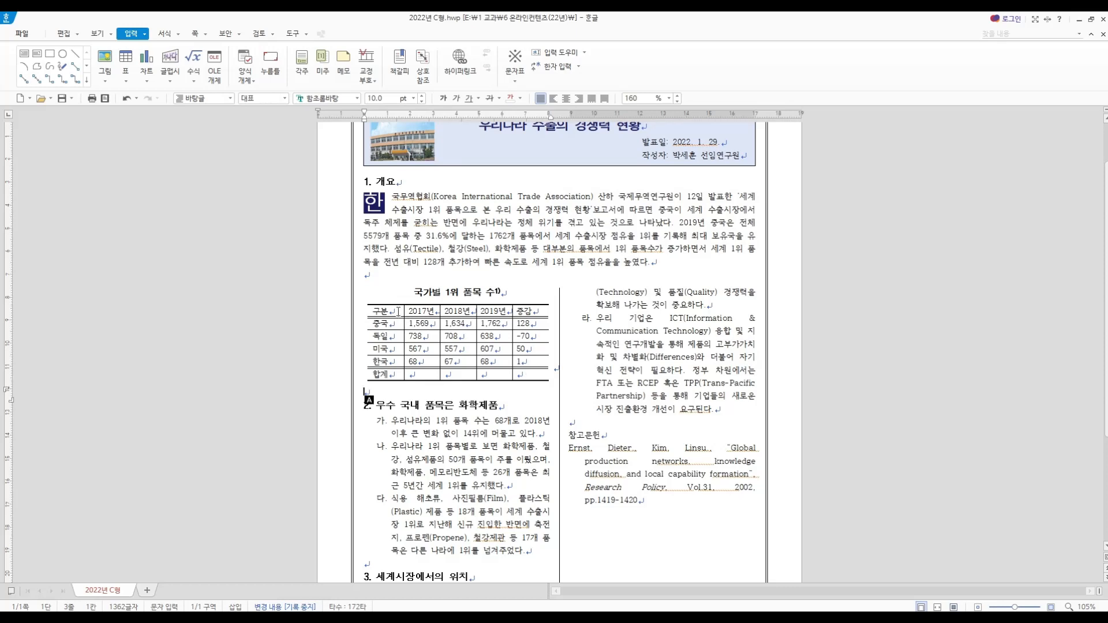
Fill the header cells, 구분 through 증감, with a teal background colour
drag(398, 312, 524, 309)
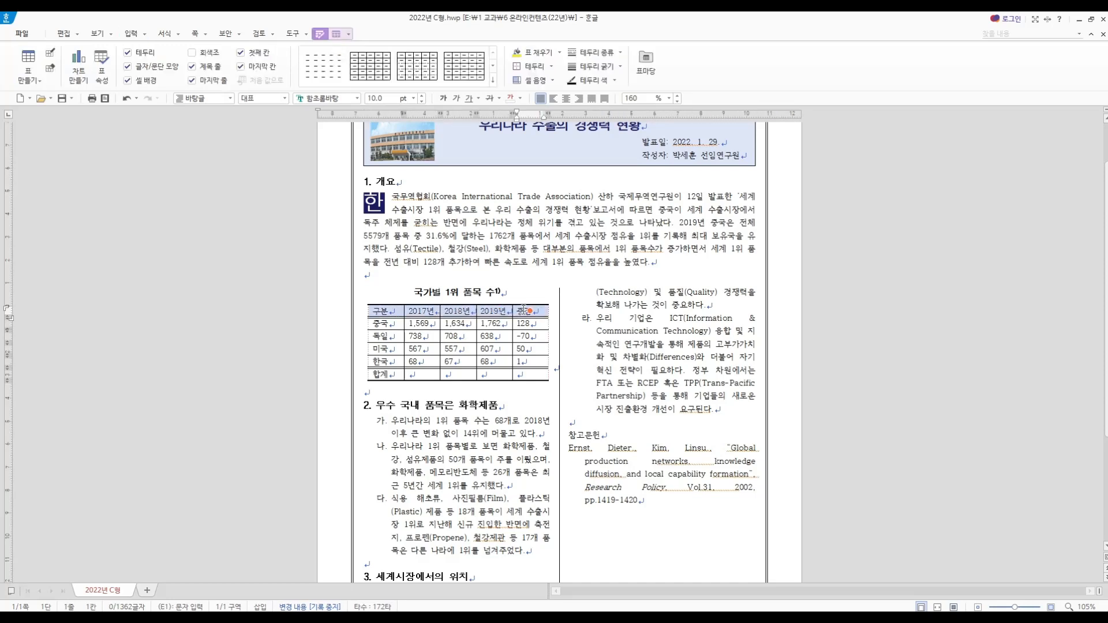
right_click(525, 309)
mouse_move(582, 410)
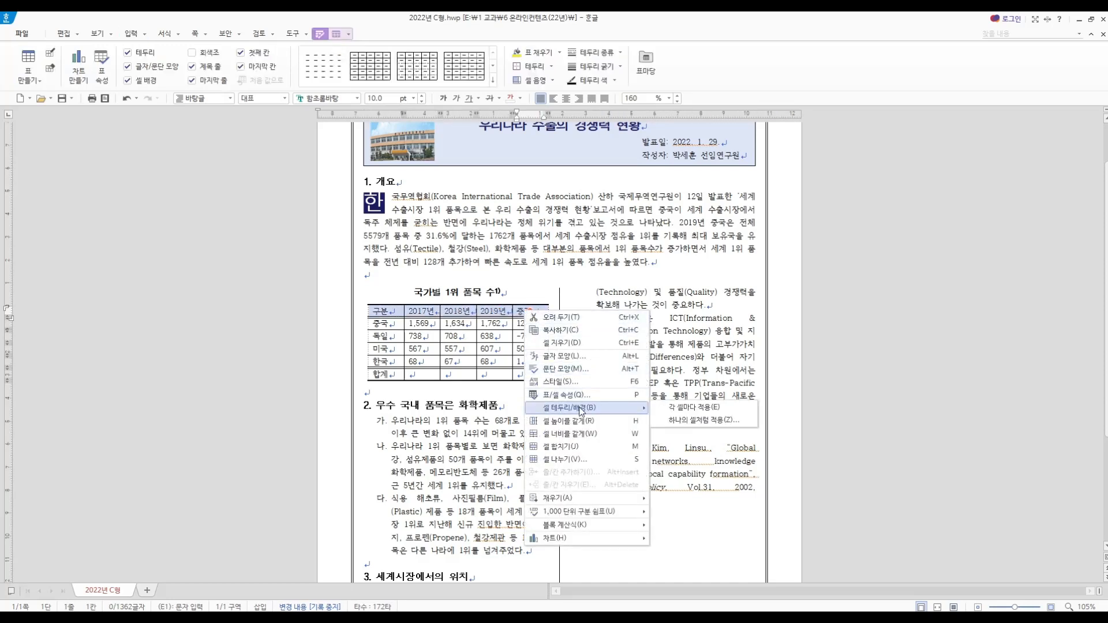
click(683, 409)
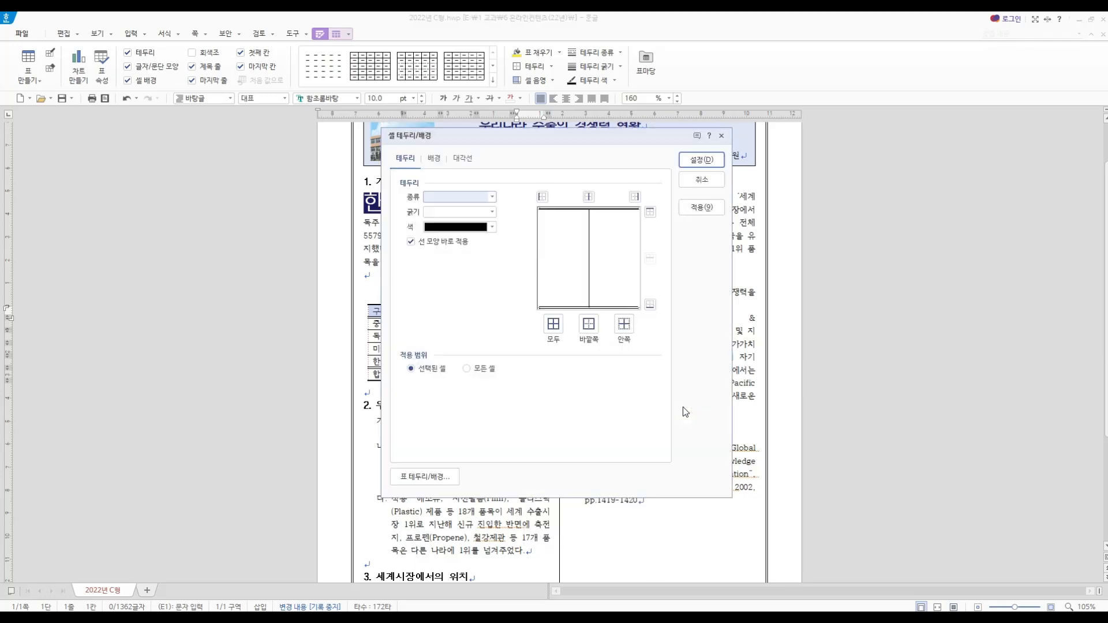
click(434, 161)
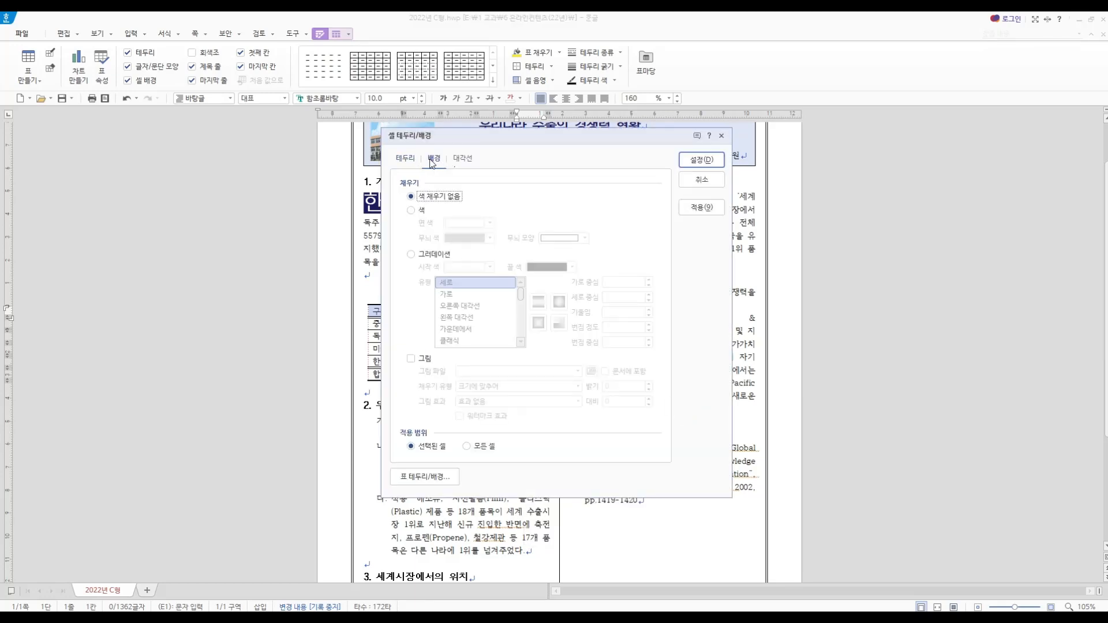
click(412, 209)
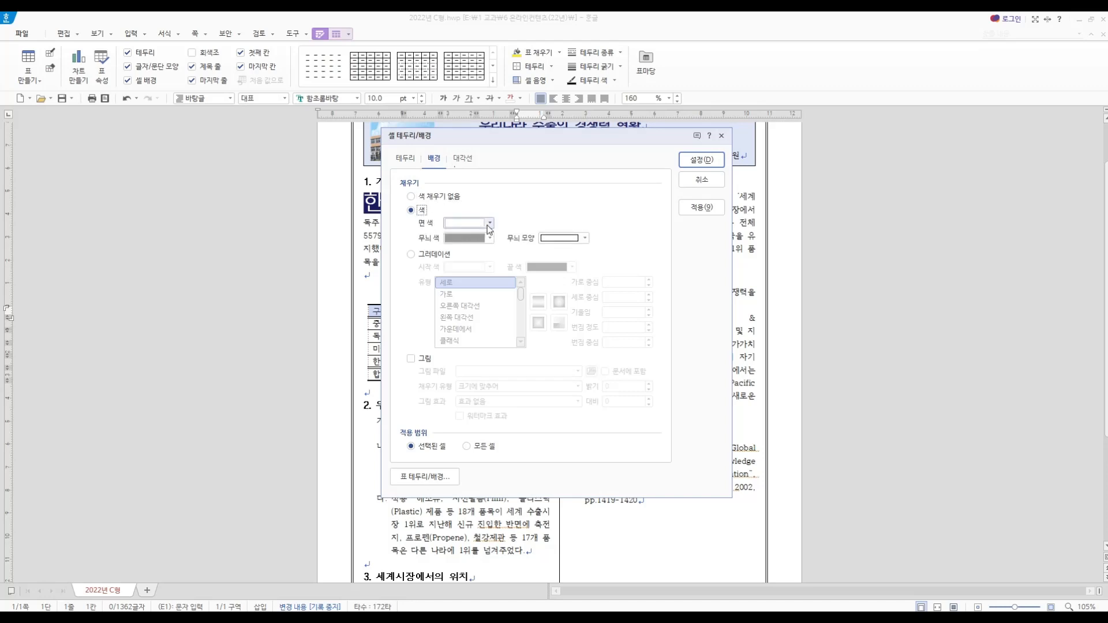
click(490, 223)
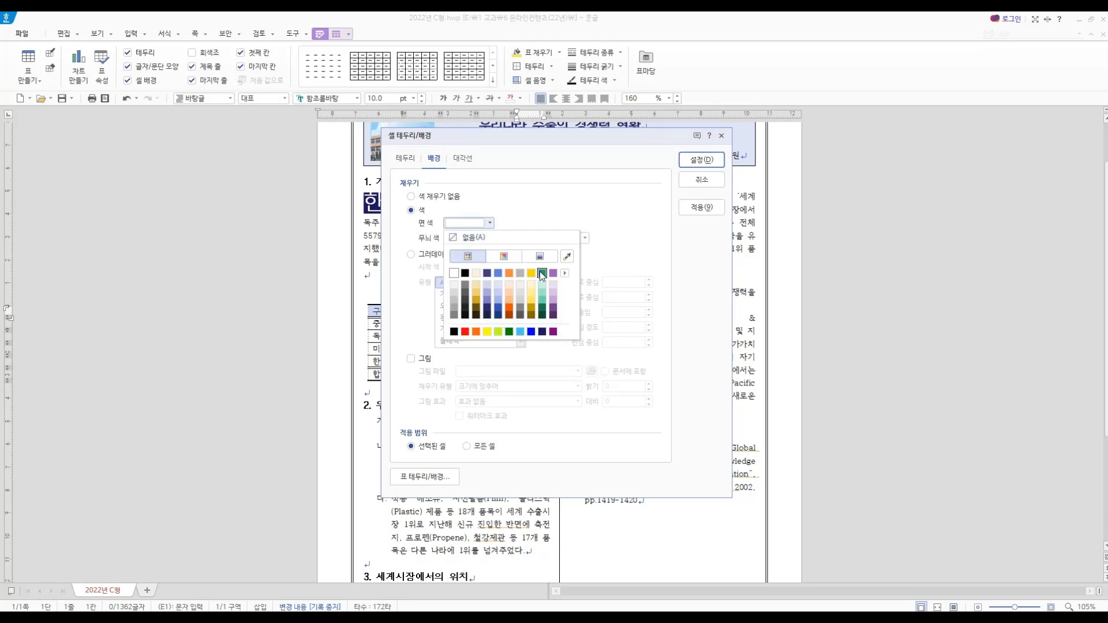
click(542, 274)
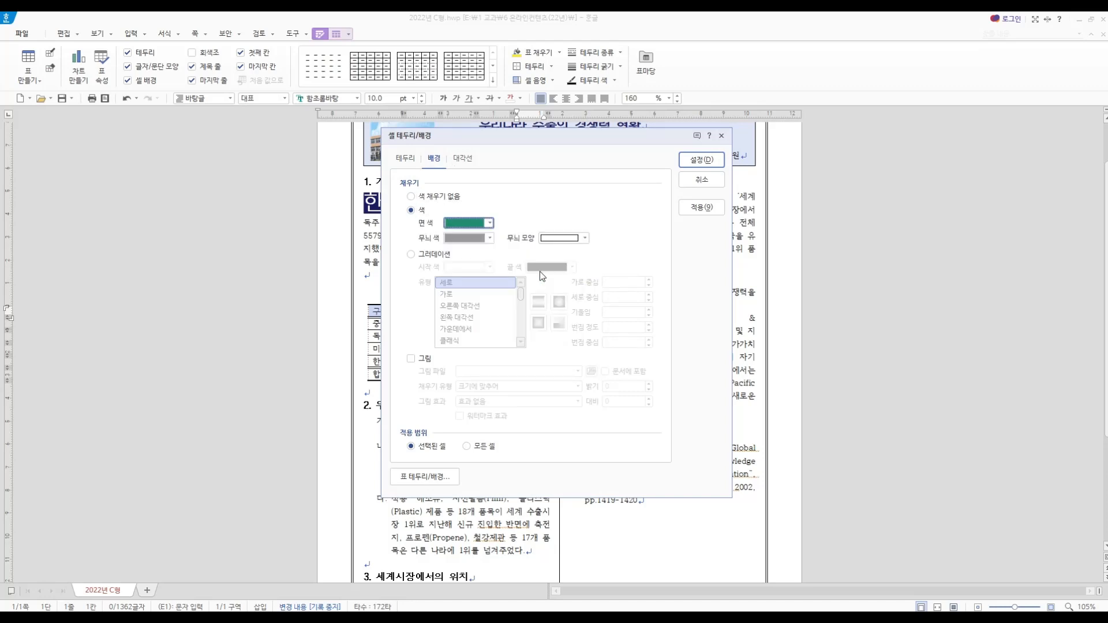
click(700, 161)
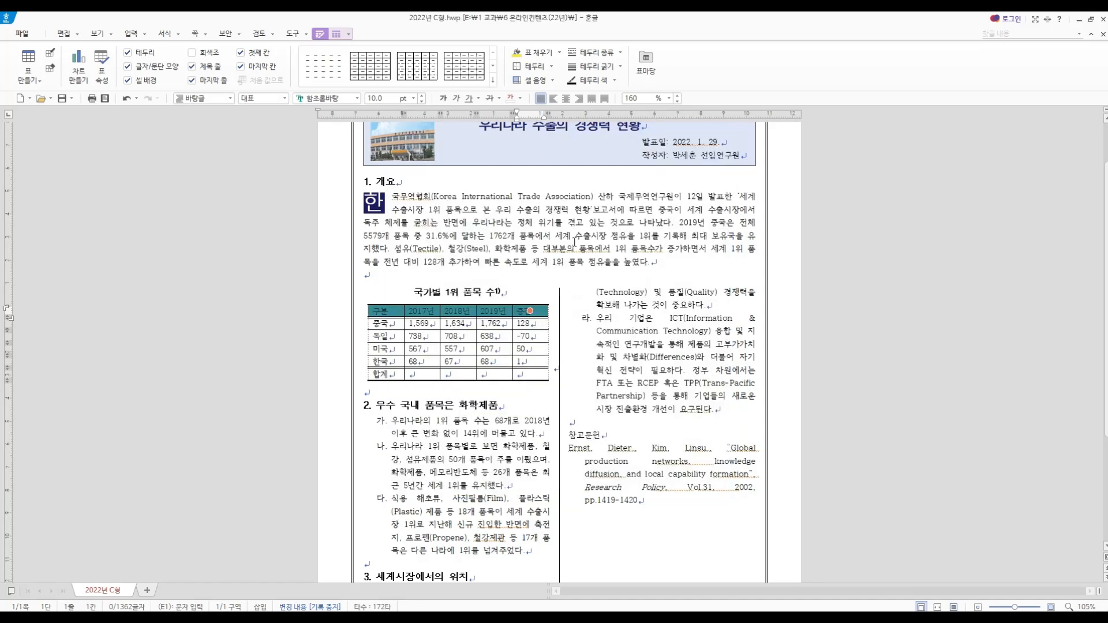
Format the header text as bold, white, centred 휴먼고딕
click(357, 99)
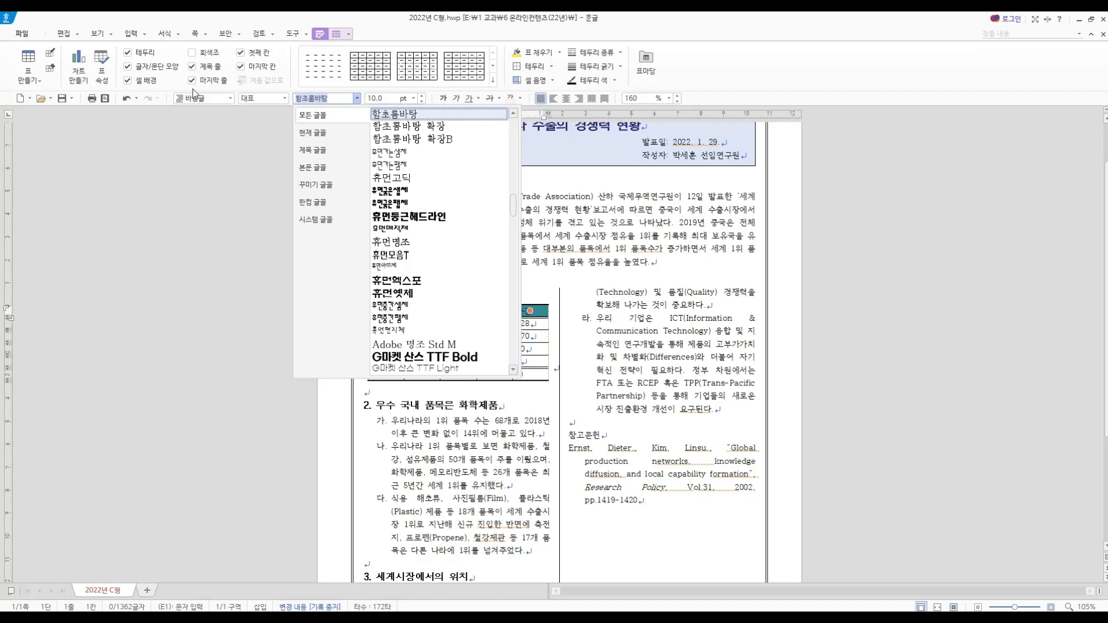
key(BackSpace)
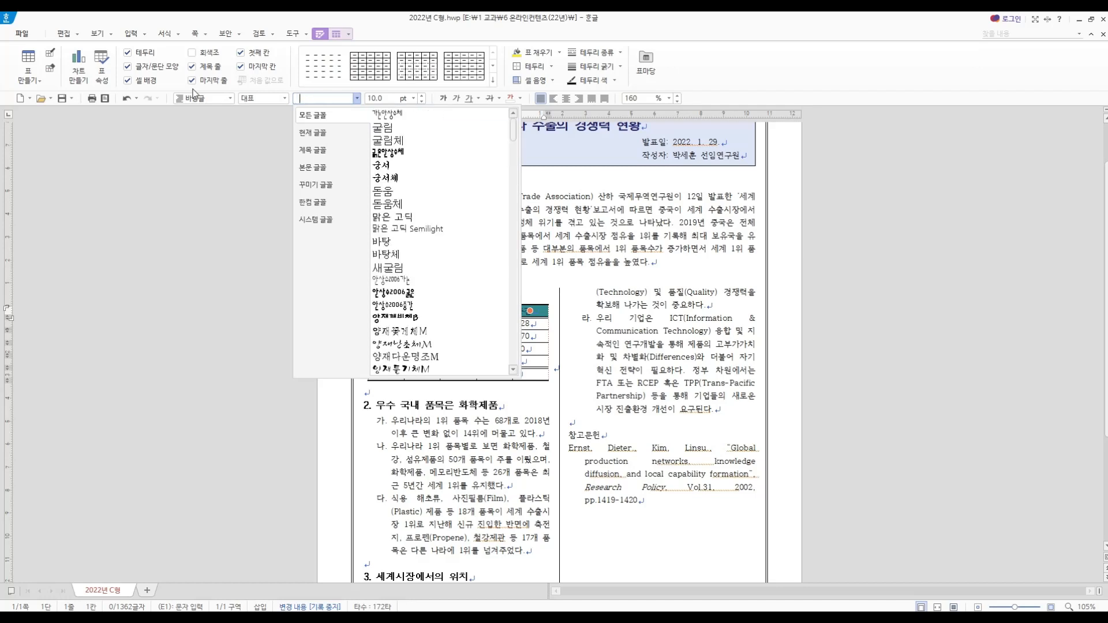
text(휴먼고딕)
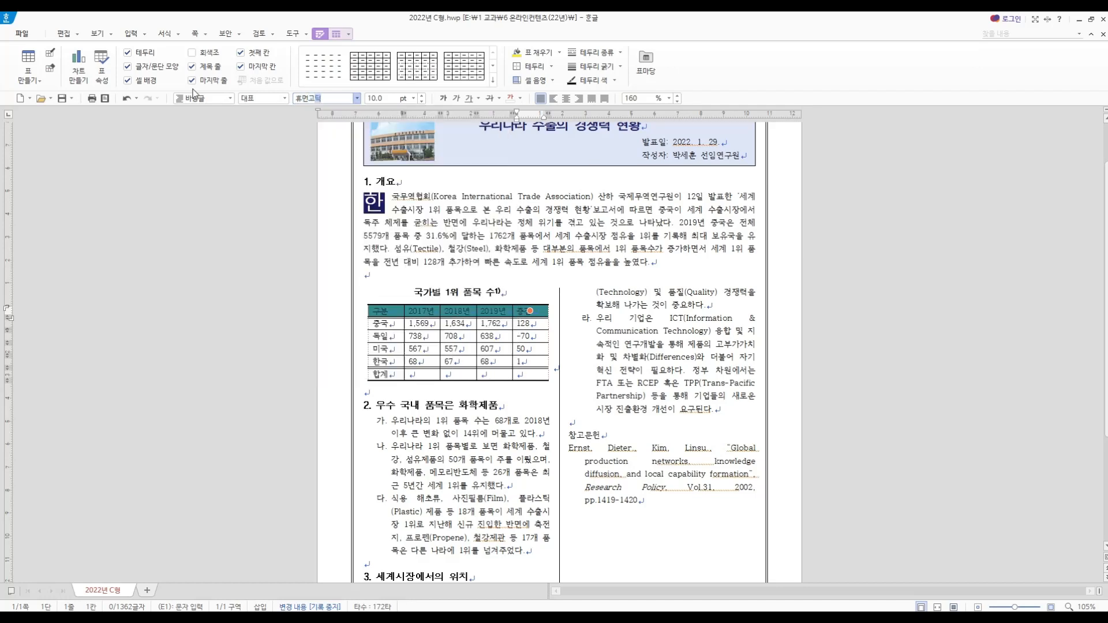
key(Return)
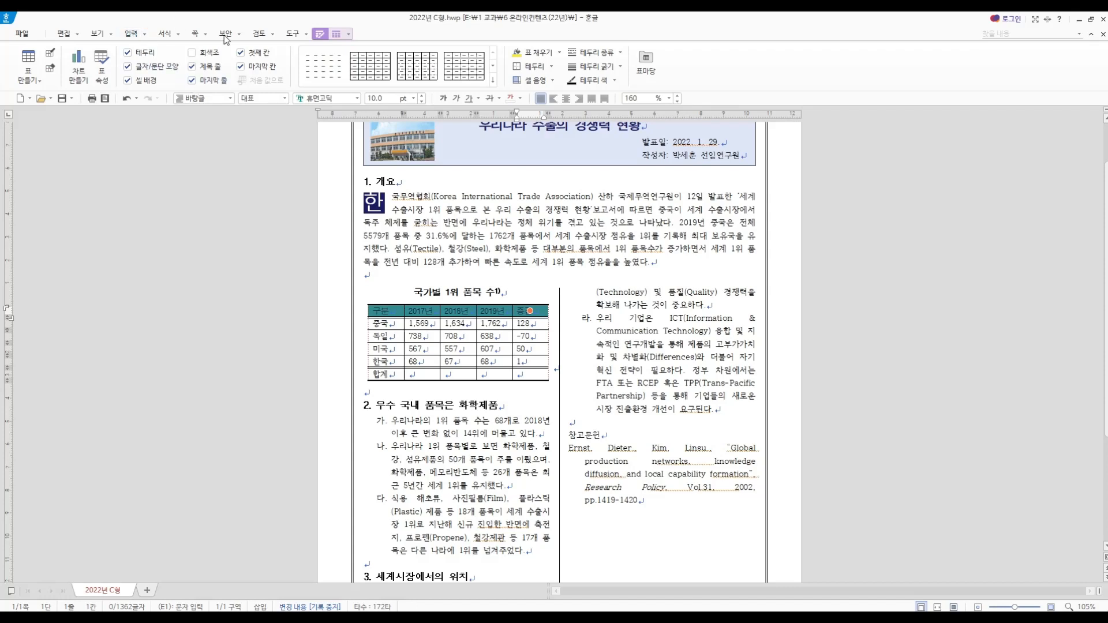
click(443, 100)
click(521, 99)
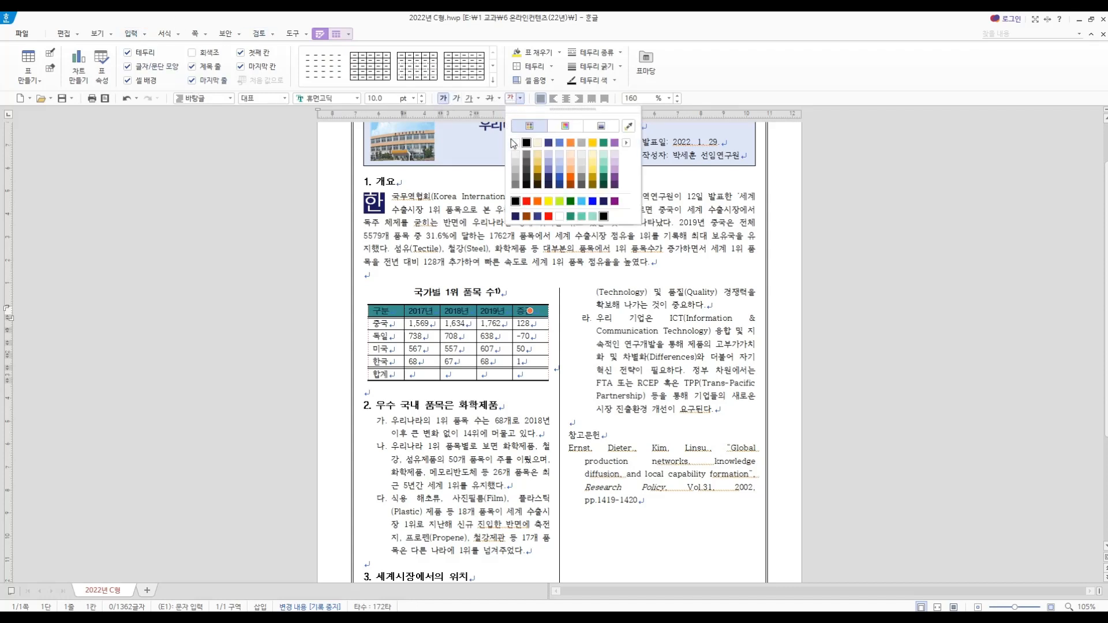
click(513, 143)
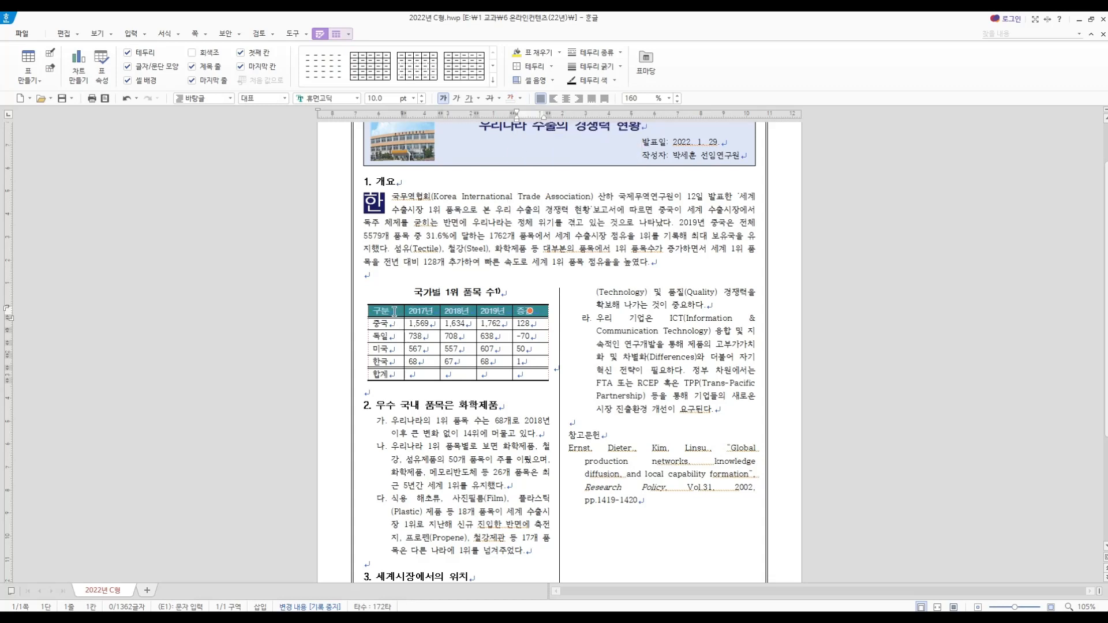
click(565, 99)
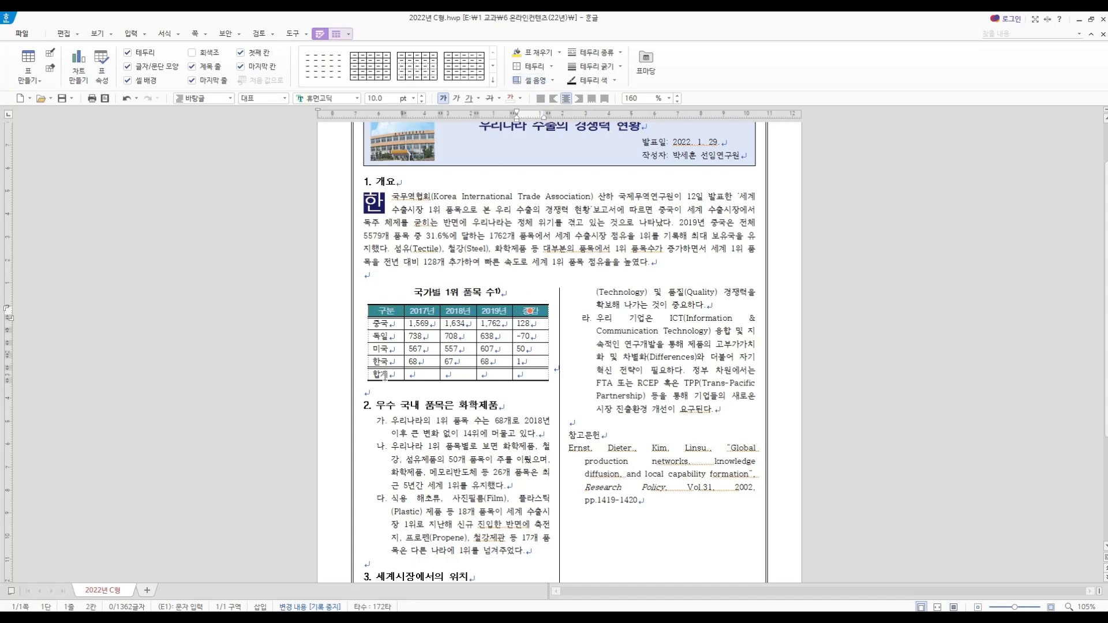
drag(390, 374, 529, 374)
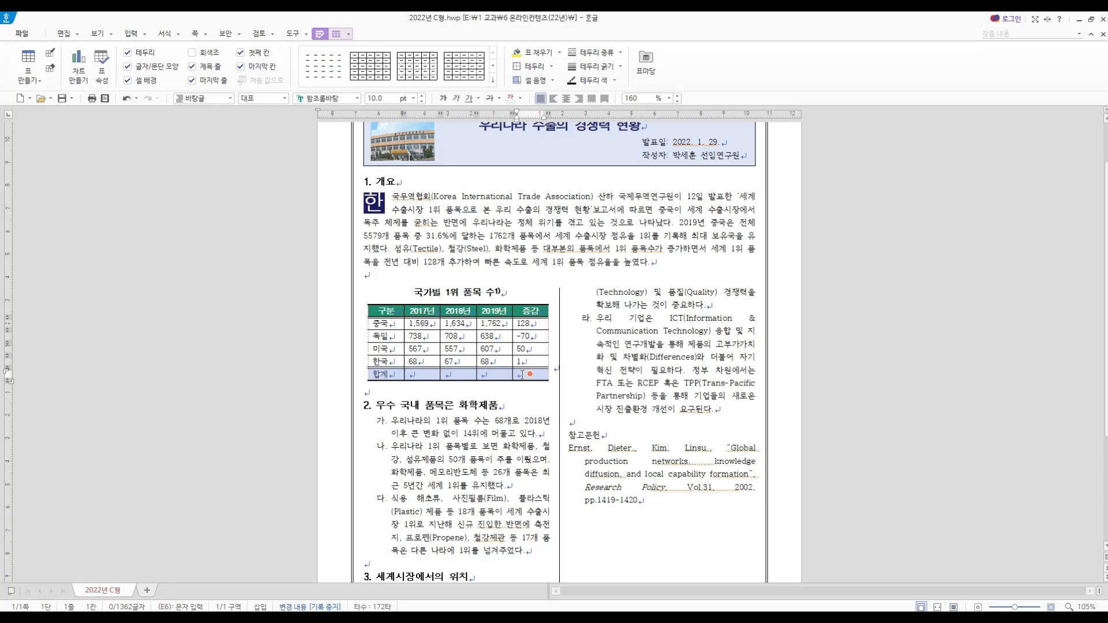
Shade the 합계 row with a light grey background
right_click(522, 375)
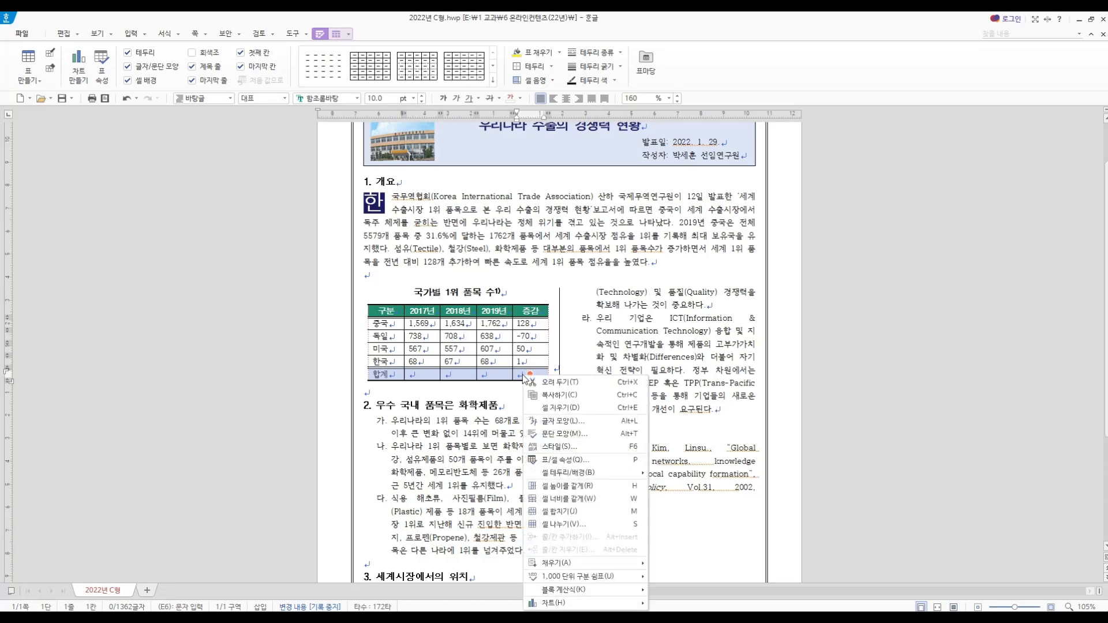
click(686, 477)
click(410, 211)
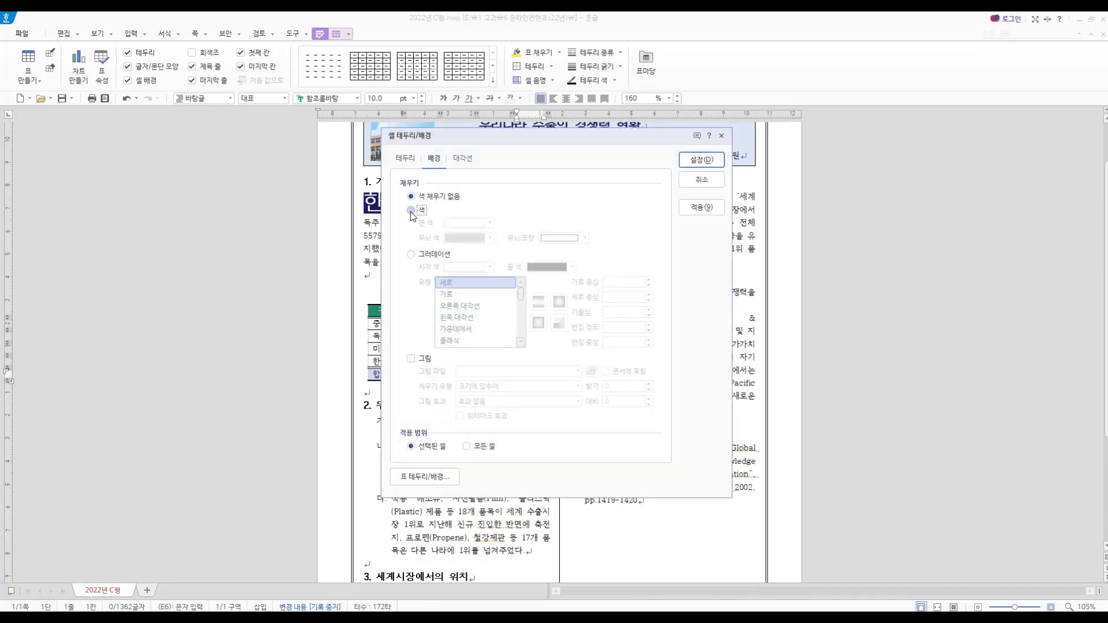
click(474, 223)
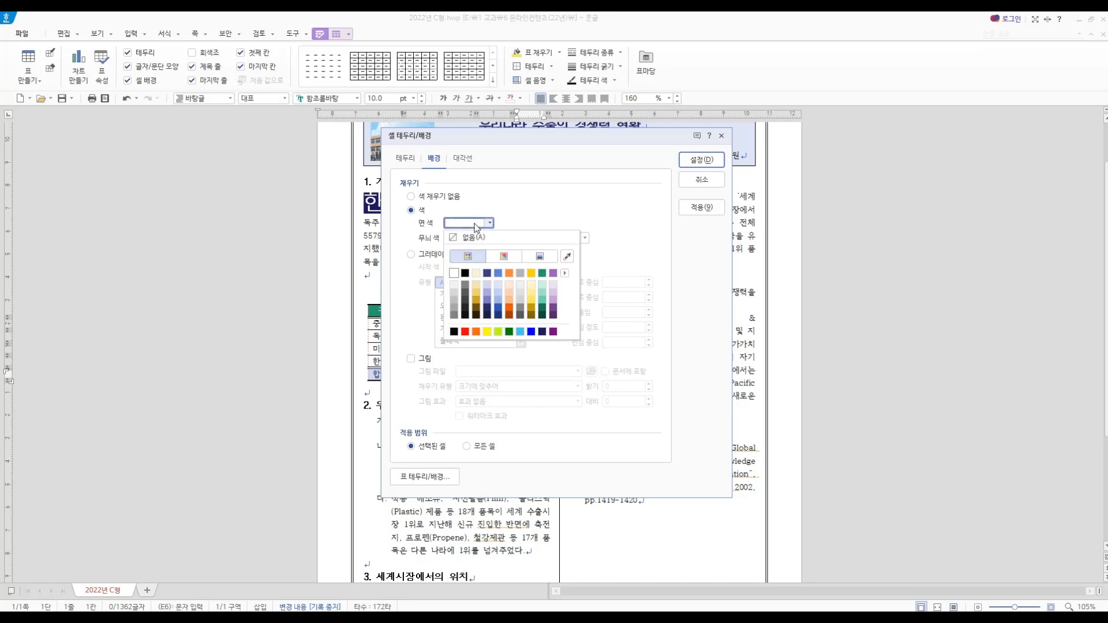
click(454, 297)
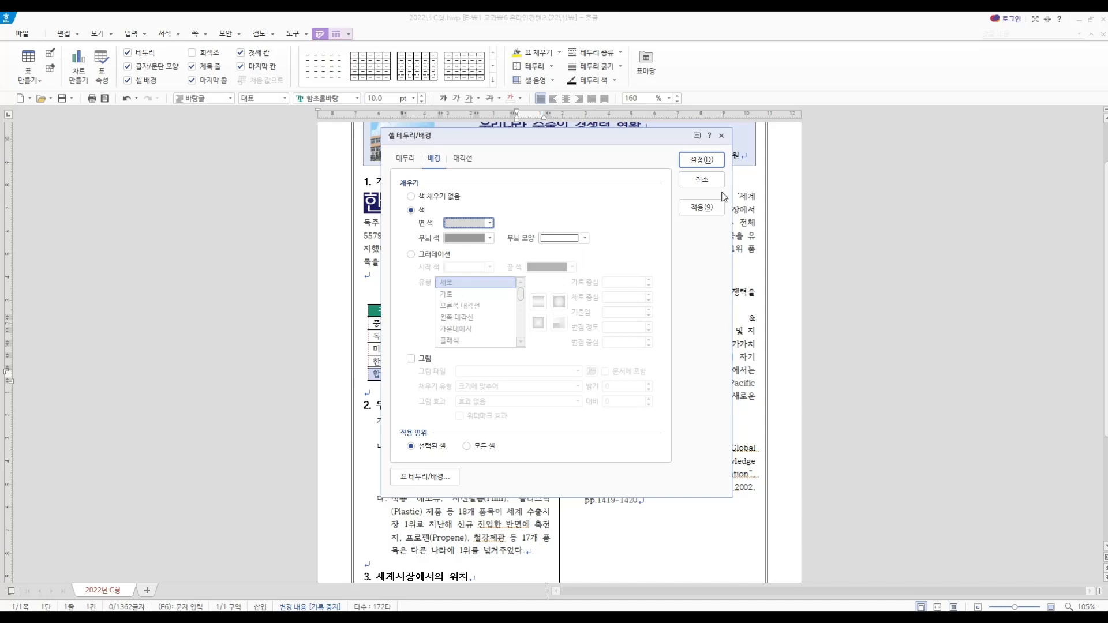
click(706, 162)
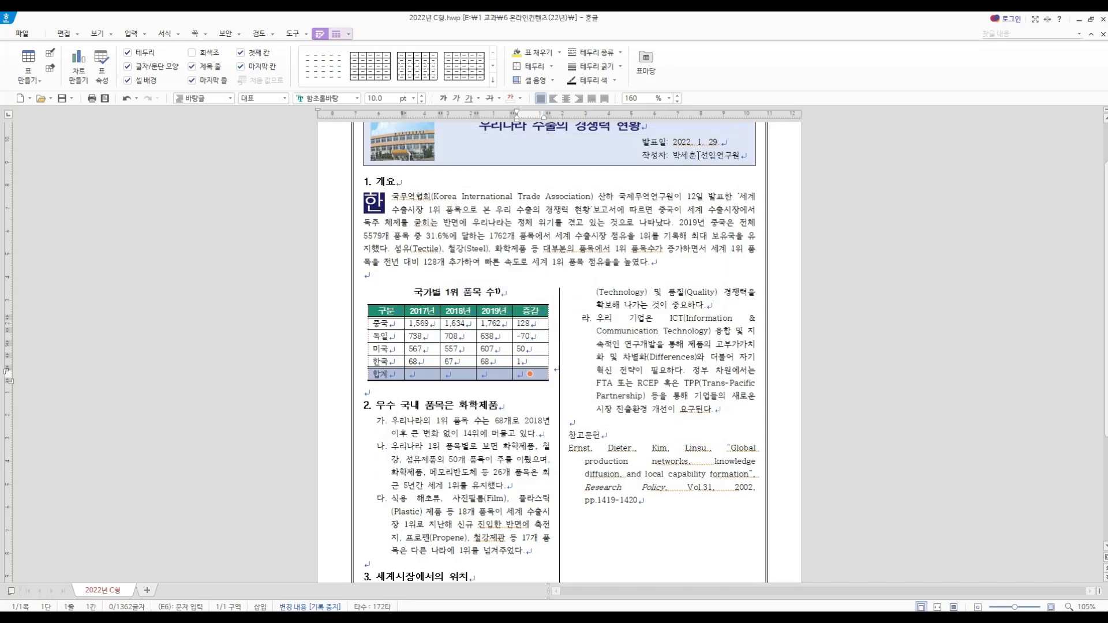
Centre the 합계 label and centre the paragraph holding the table
click(444, 98)
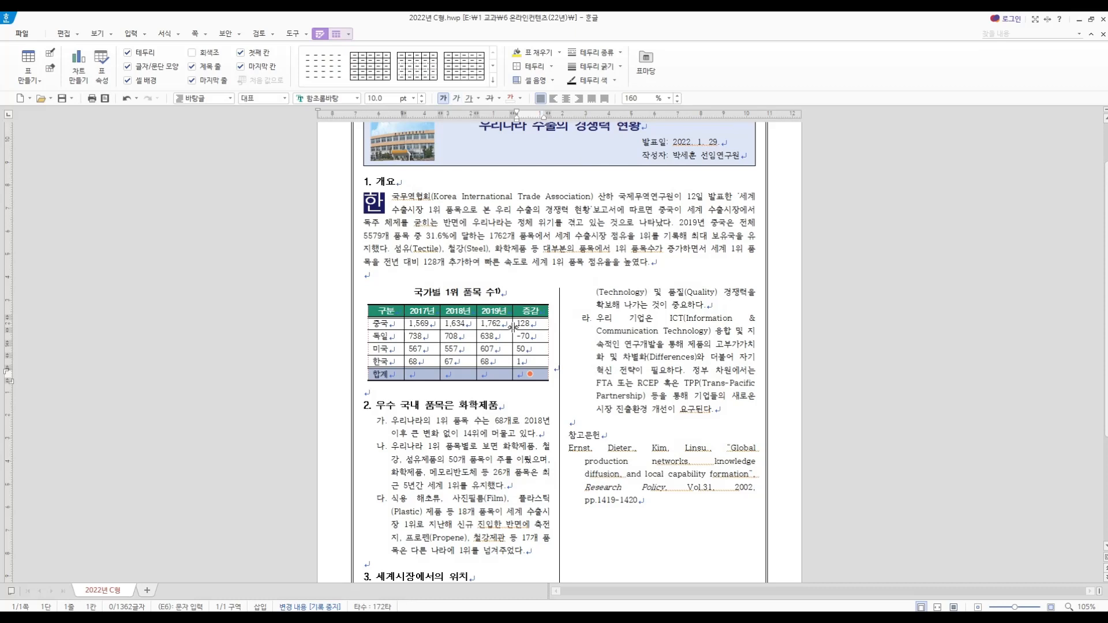
click(385, 376)
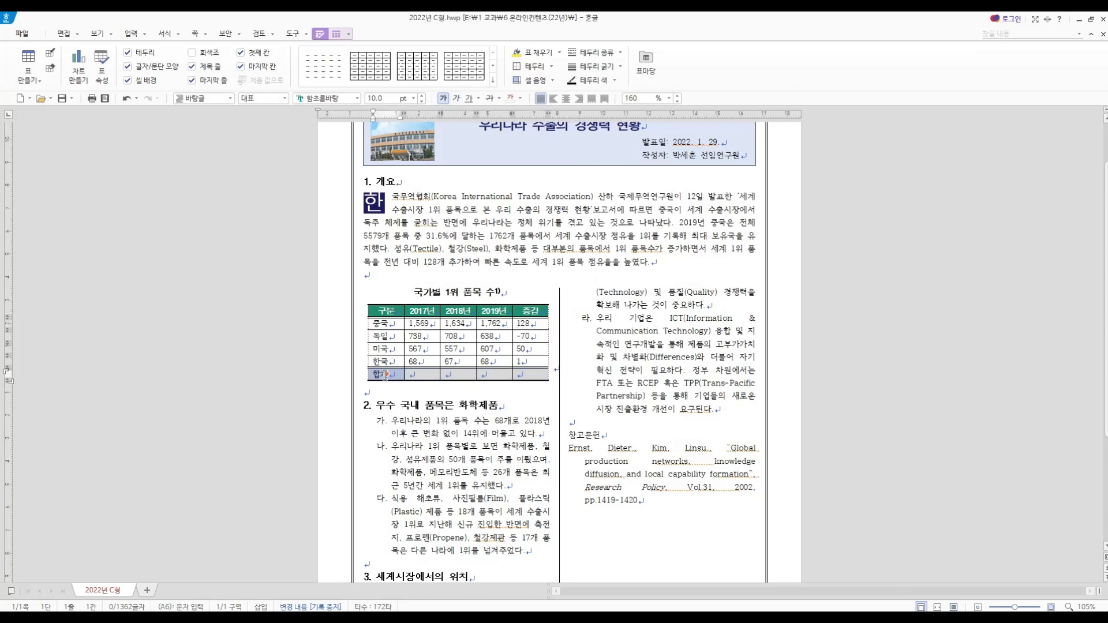
click(567, 99)
click(541, 377)
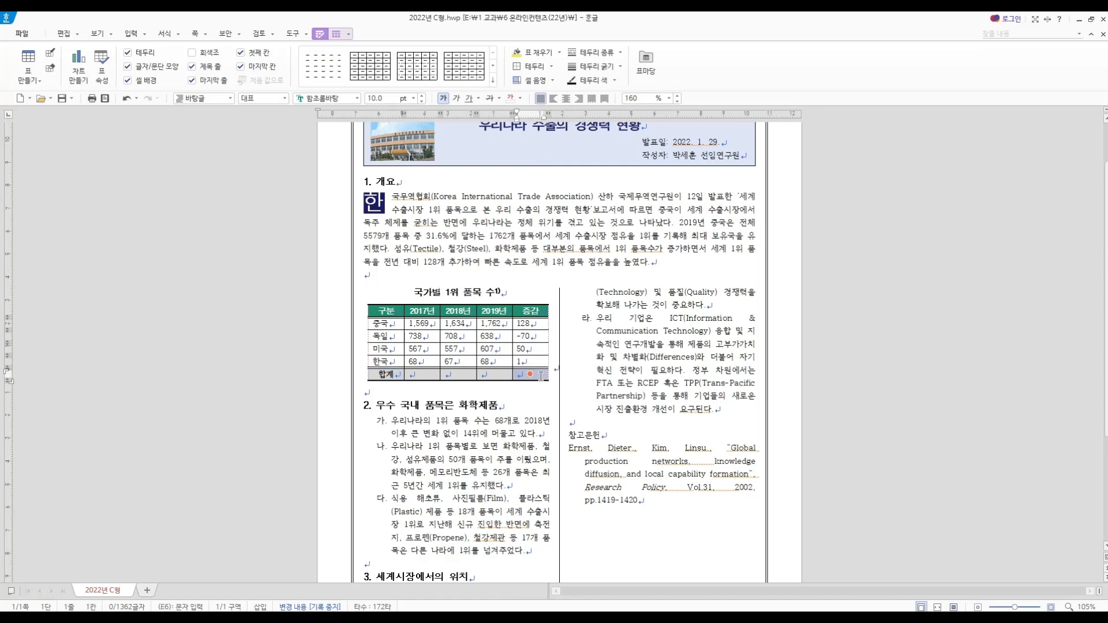
click(541, 374)
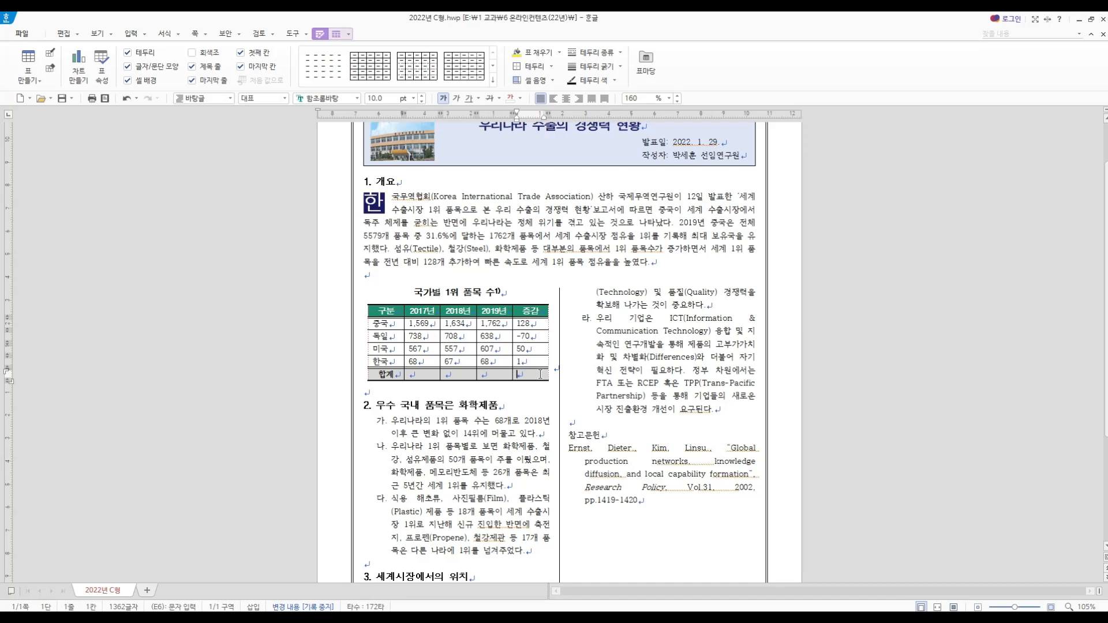
click(554, 368)
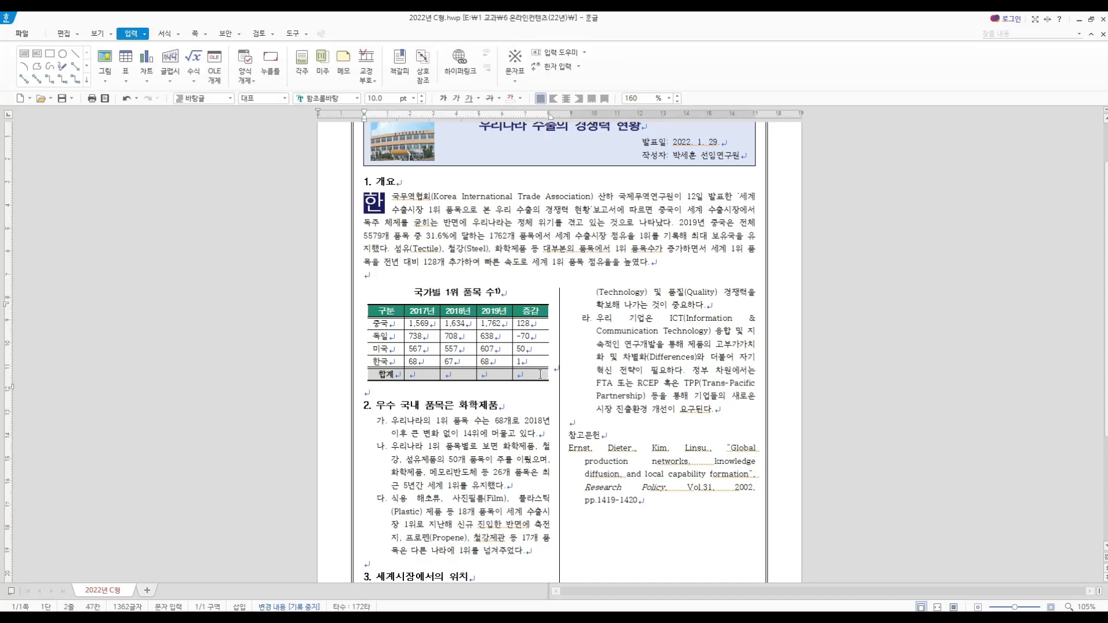
click(377, 310)
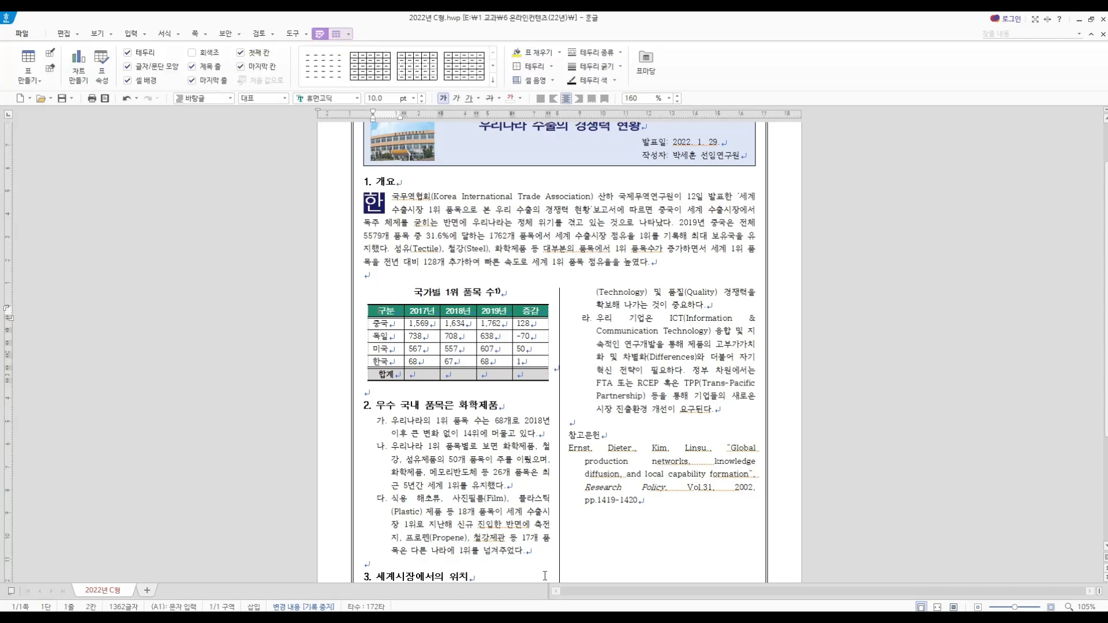
key(shift+Escape)
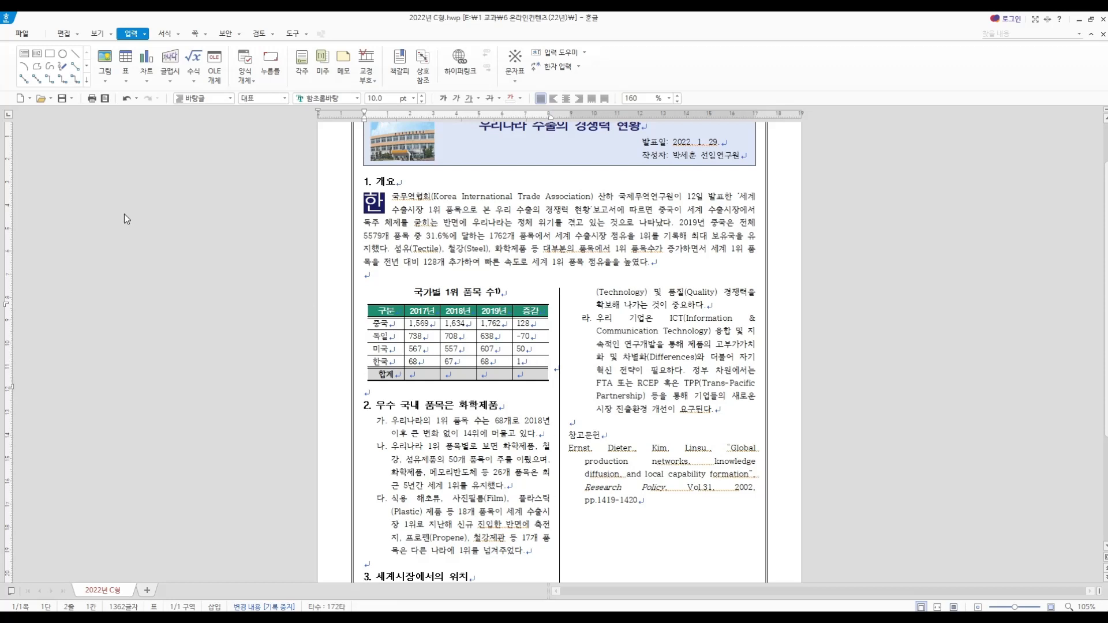
click(570, 100)
Total the 2017–2019 year columns into the 합계 row with a block sum
click(428, 324)
drag(462, 324, 491, 374)
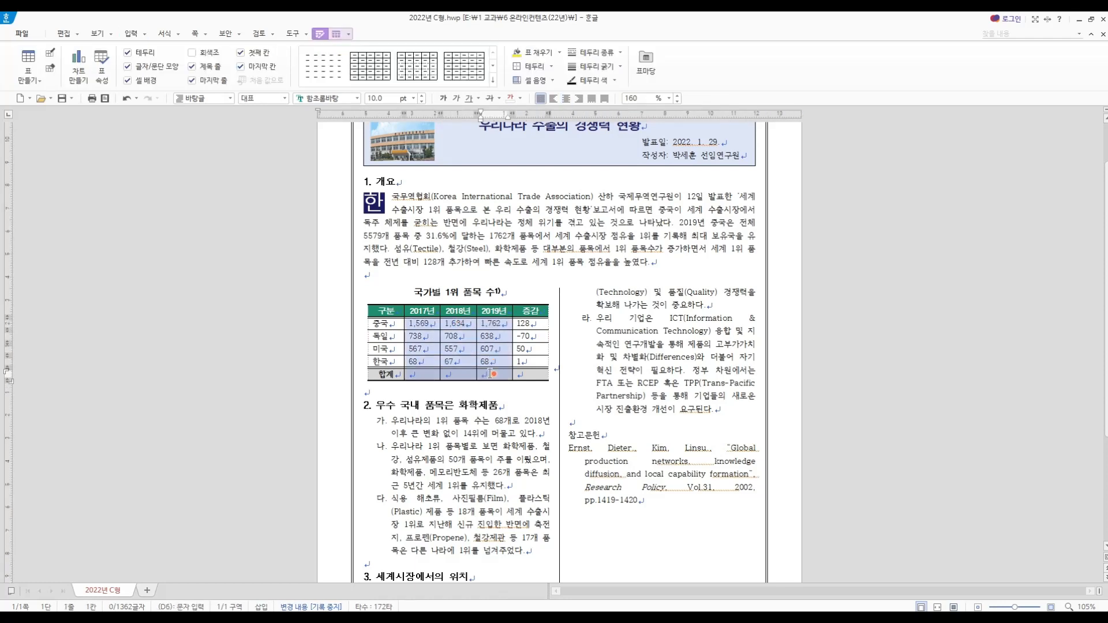
right_click(490, 374)
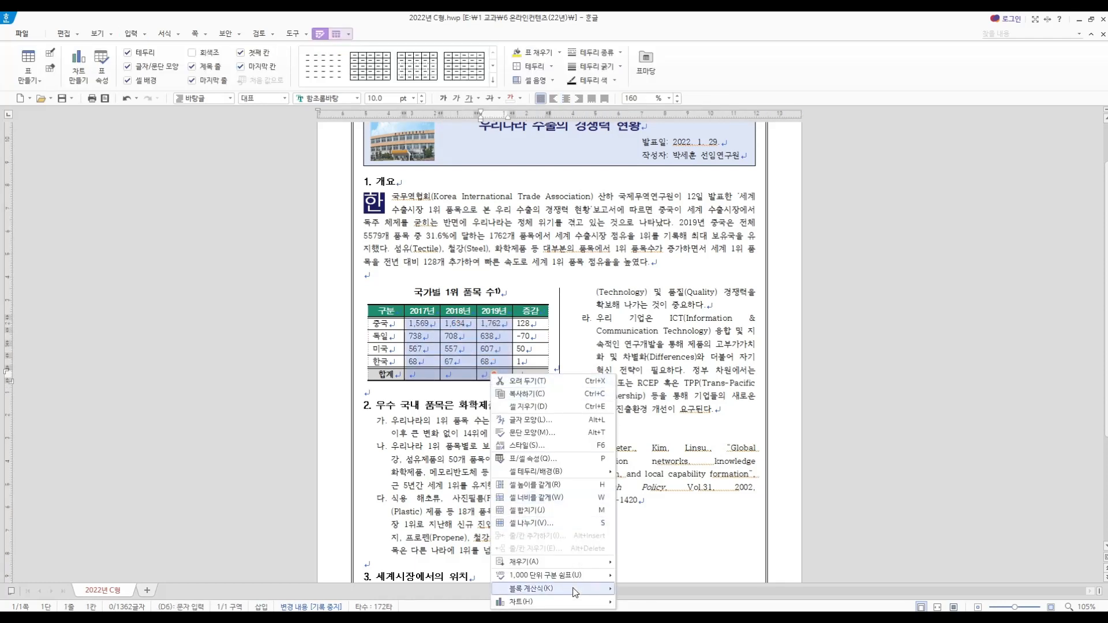
mouse_move(576, 593)
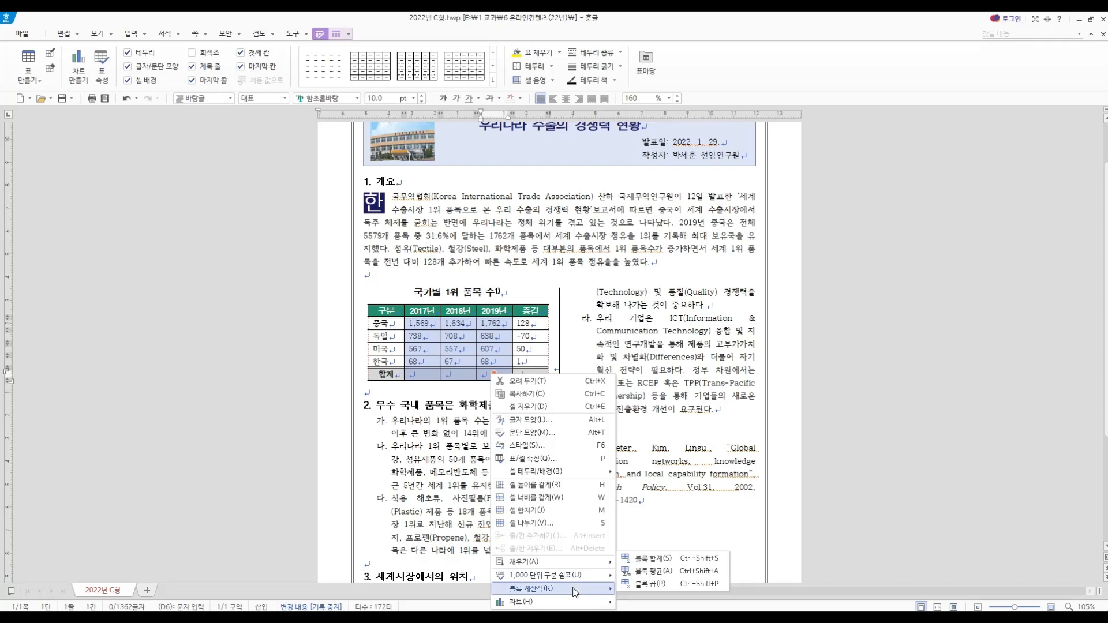
click(646, 559)
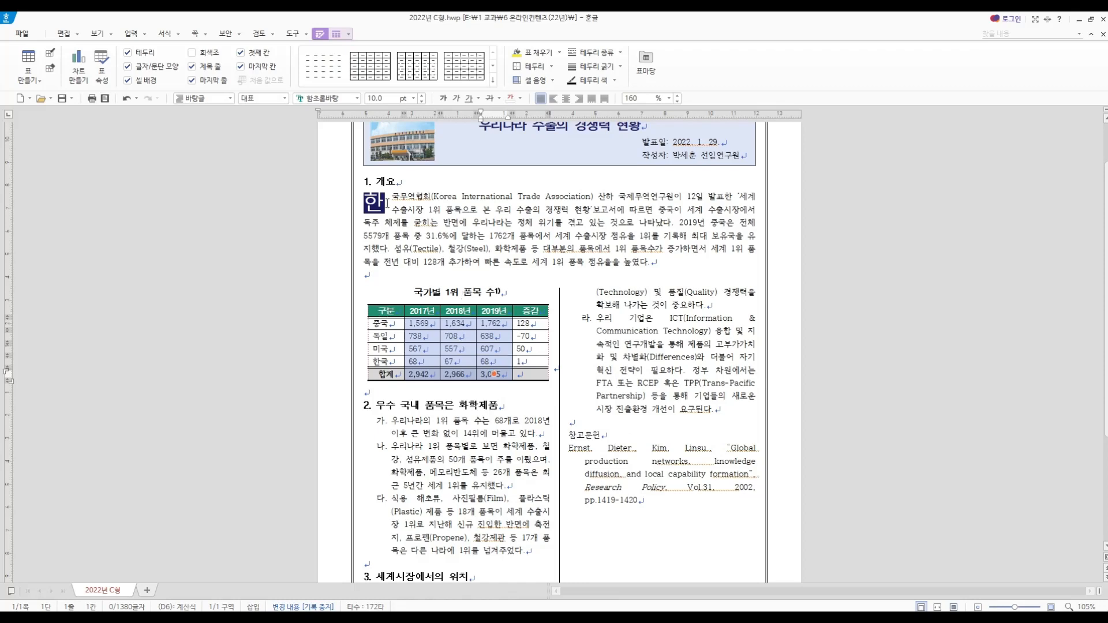
click(336, 35)
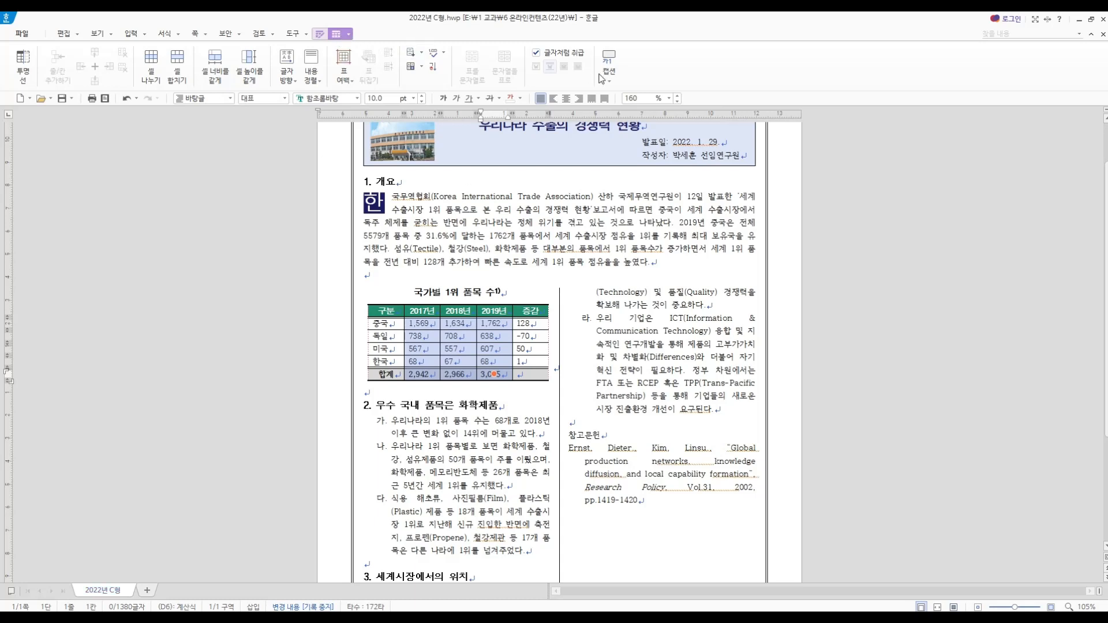
Add a 표 1 caption above the table and delete its default text
click(612, 80)
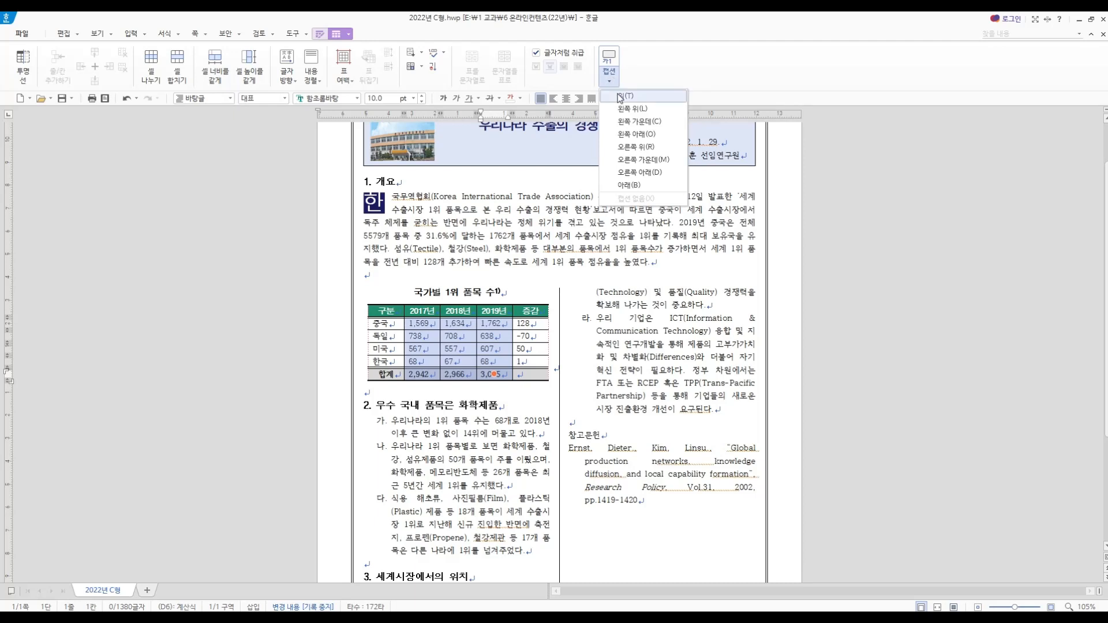
click(620, 97)
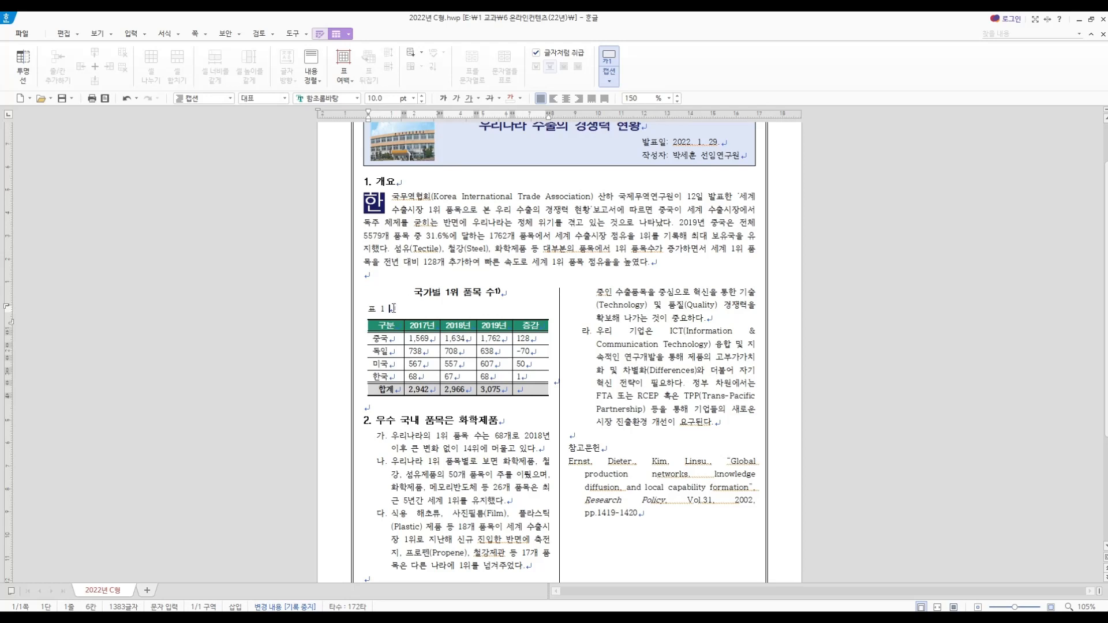
drag(396, 309, 366, 308)
key(F12)
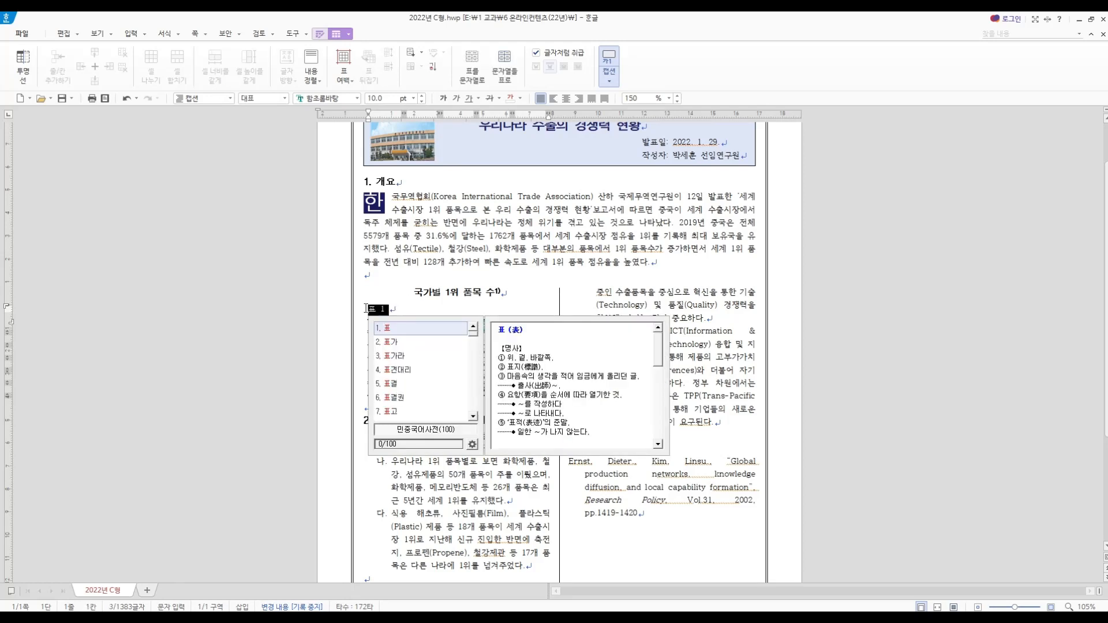
key(Escape)
key(Delete)
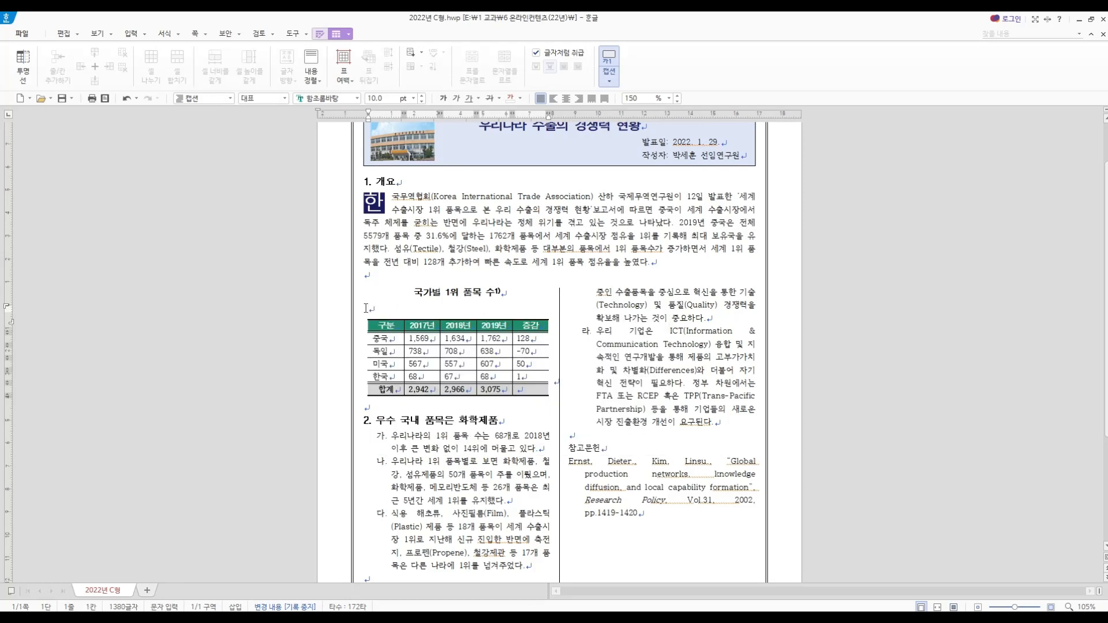
Enter '(단위: 개, %)' as the caption and right-align it
text((eksdnl:)
key(BackSpace)
key(BackSpace)
key(BackSpace)
key(BackSpace)
key(BackSpace)
key(BackSpace)
key(BackSpace)
key(Hangul)
text(단위: 개, %)
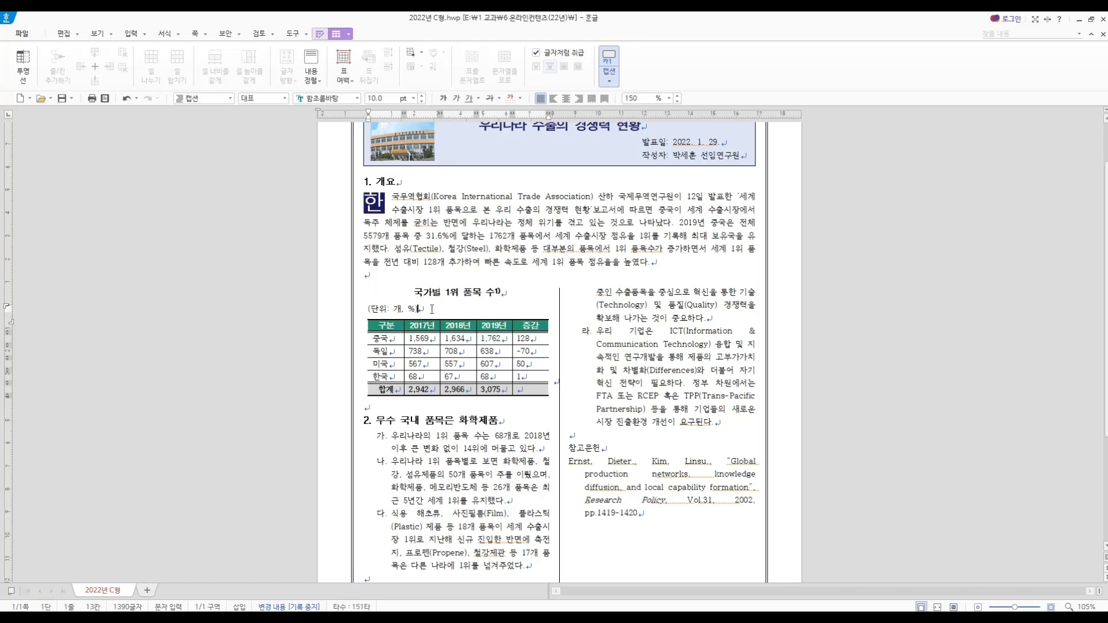
click(578, 99)
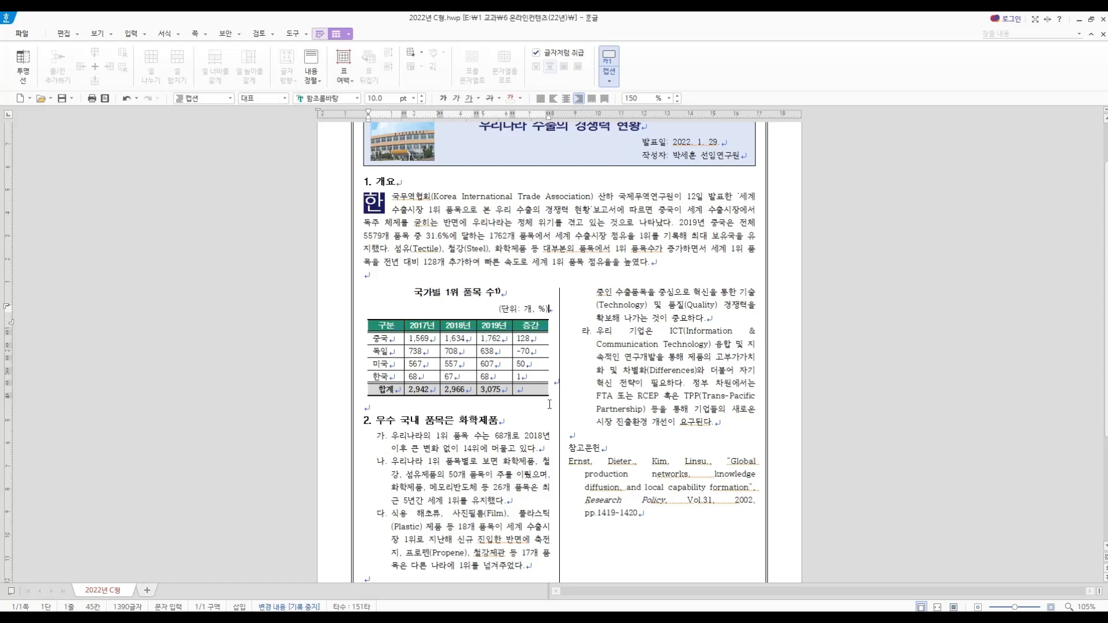
key(Hangul)
Centre the country names 중국–한국 and right-align all the number cells
click(395, 339)
drag(395, 339, 393, 375)
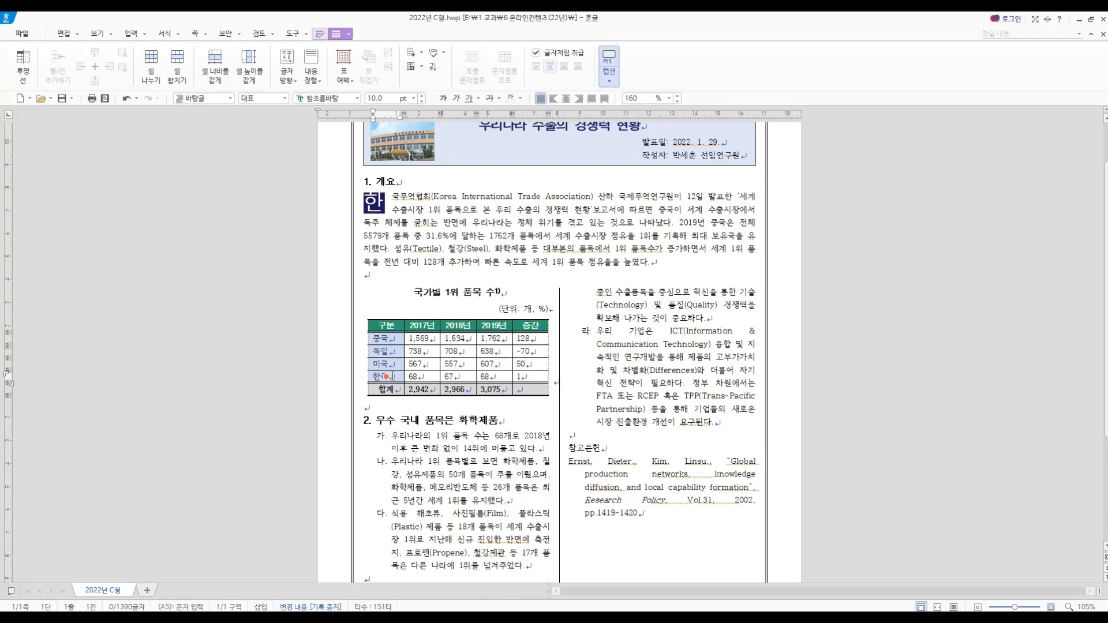
click(567, 99)
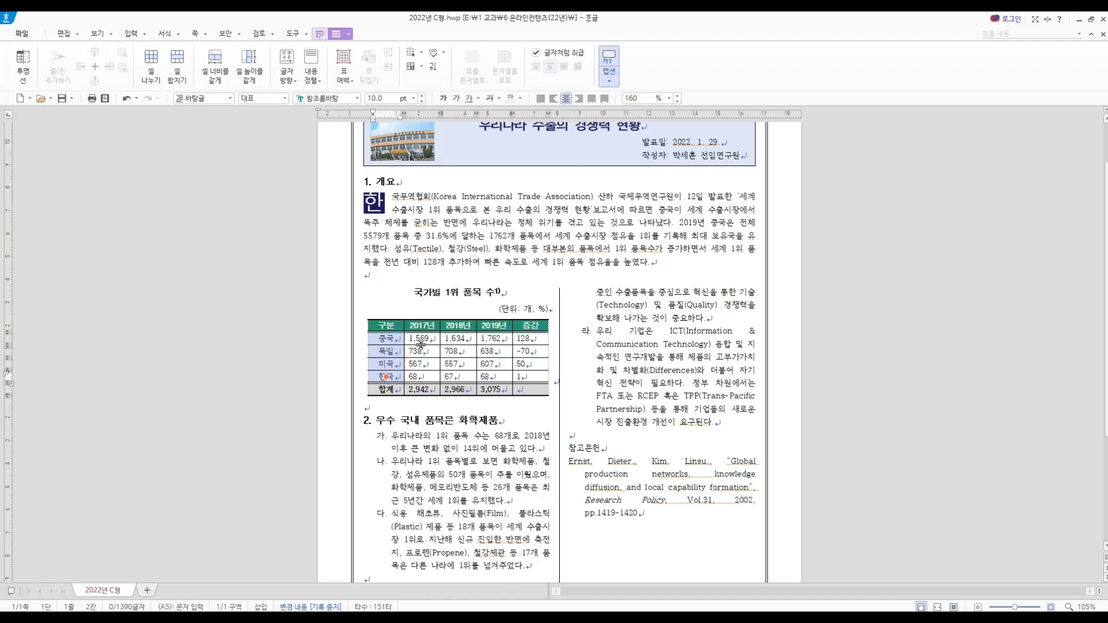
drag(419, 340, 536, 392)
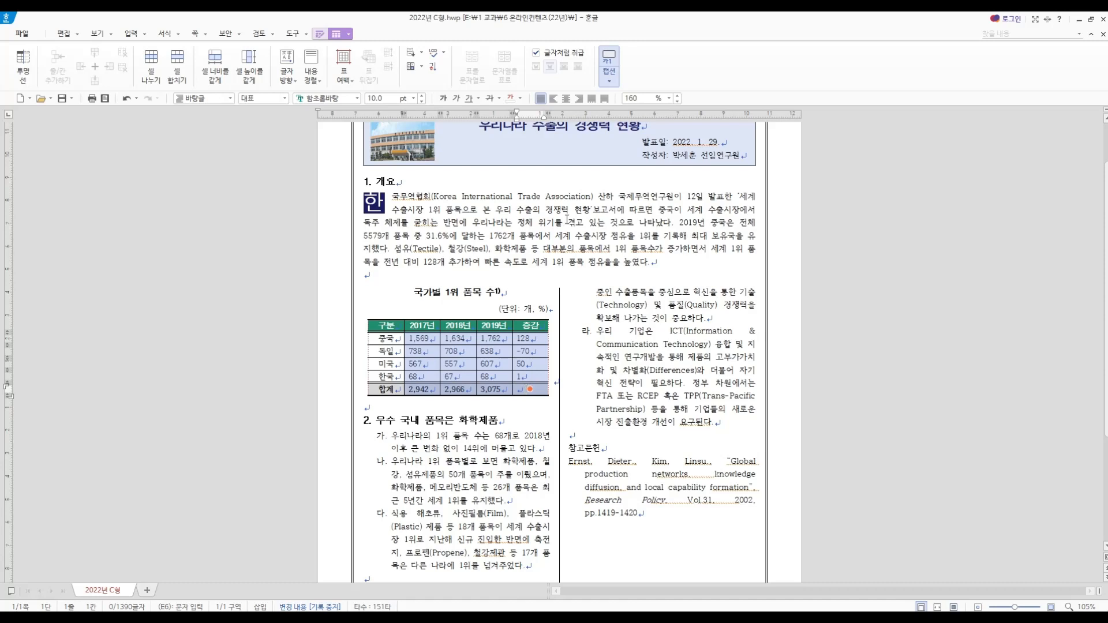
click(581, 100)
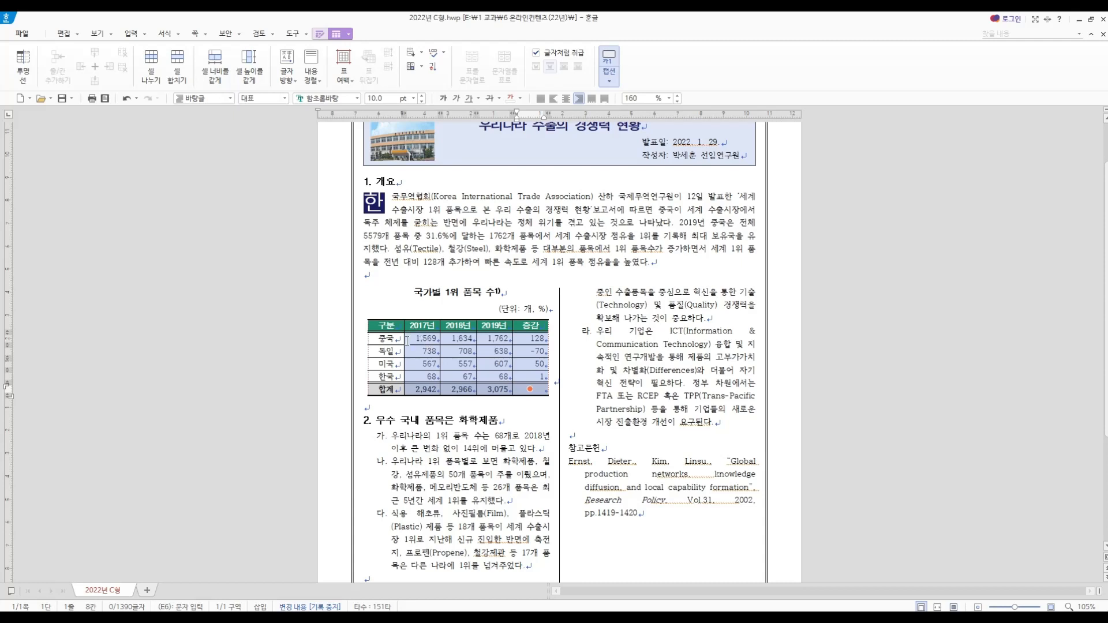
click(556, 393)
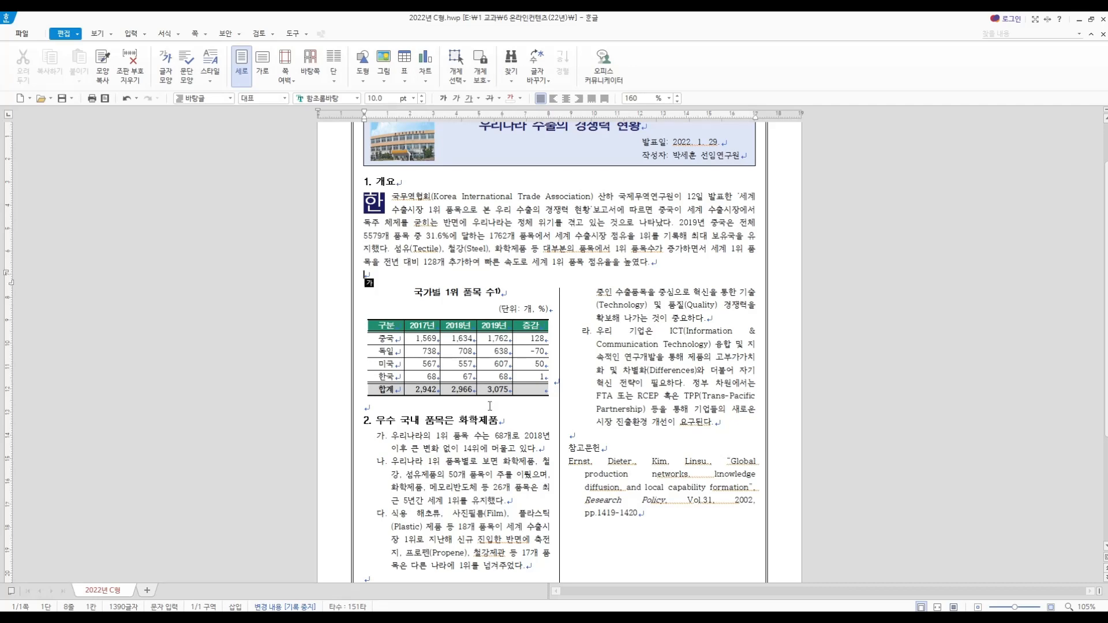
Annotate 산하 with its Hanja in 한글(漢字) form, giving 산하(傘下)
scroll(489, 404, up, 1)
click(420, 223)
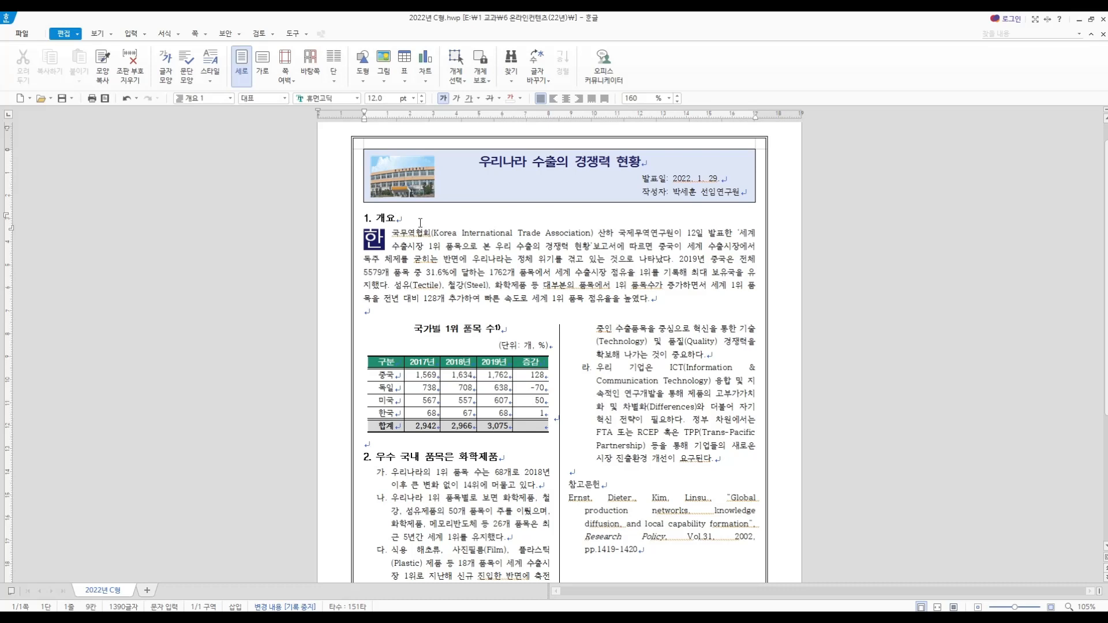
key(Hangul)
click(600, 232)
drag(600, 233, 613, 235)
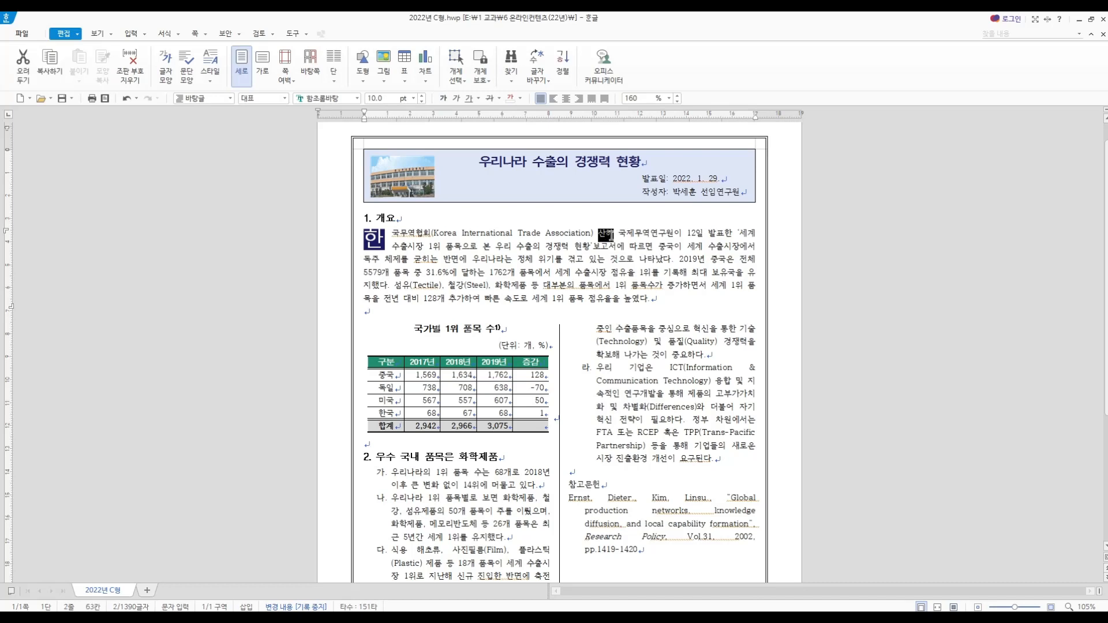
key(F9)
key(Escape)
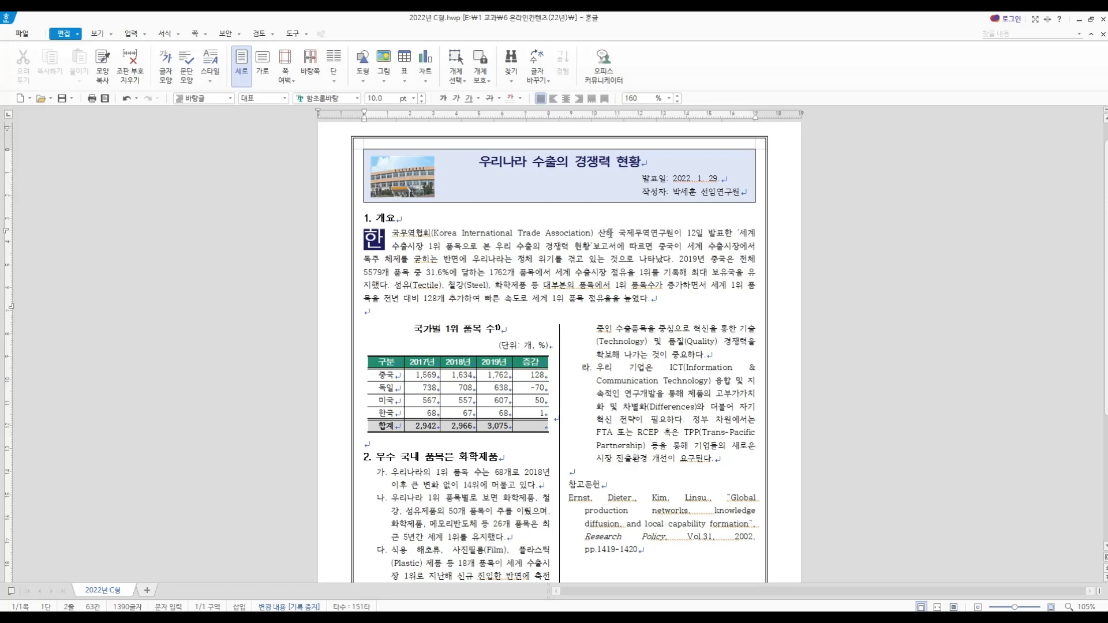
key(F9)
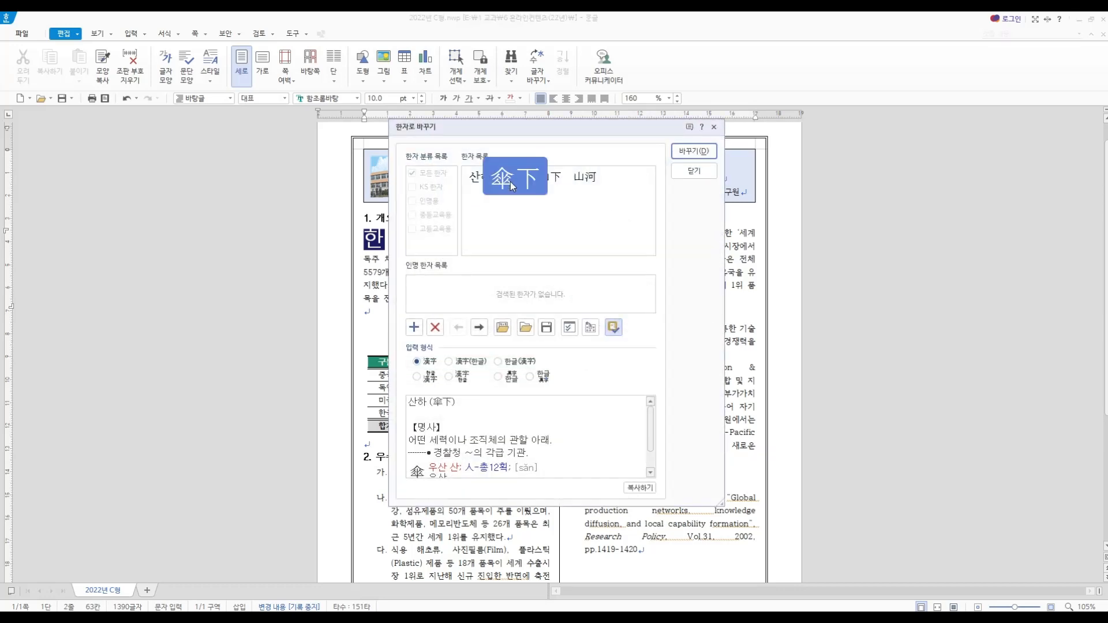
click(508, 362)
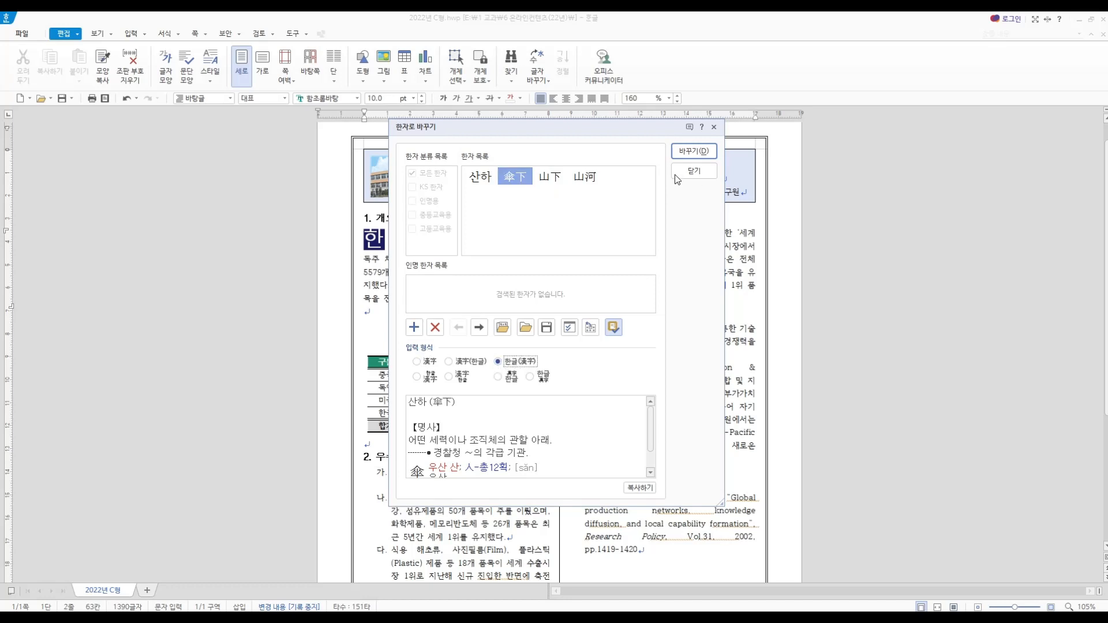
click(695, 151)
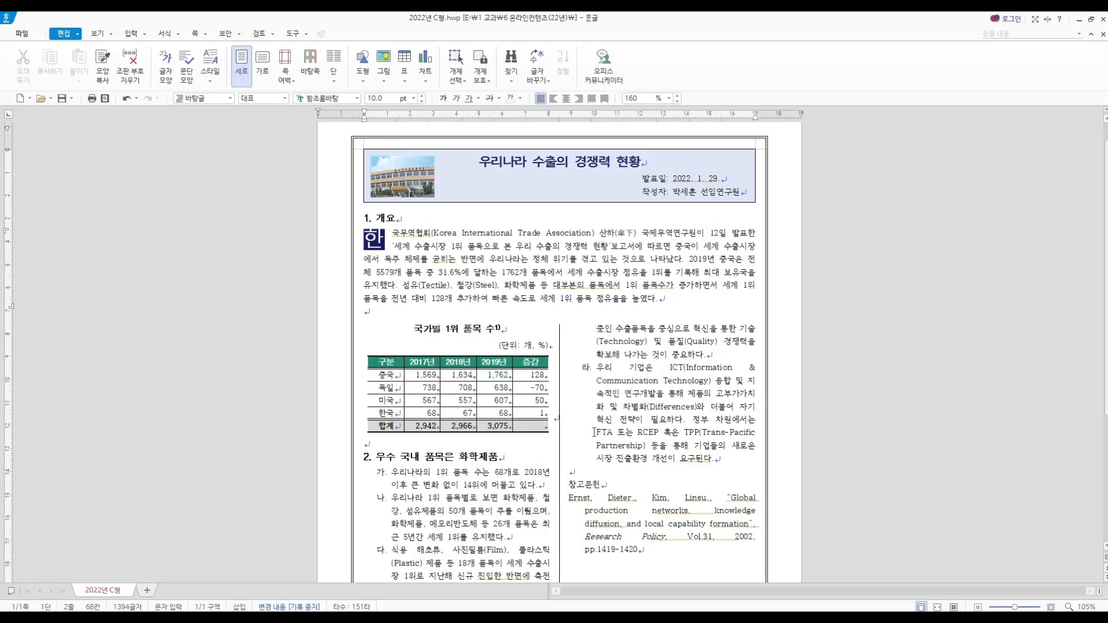
Annotate 철강 and 기업 as 철강(鐵鋼) and 기업(企業)
scroll(538, 521, down, 2)
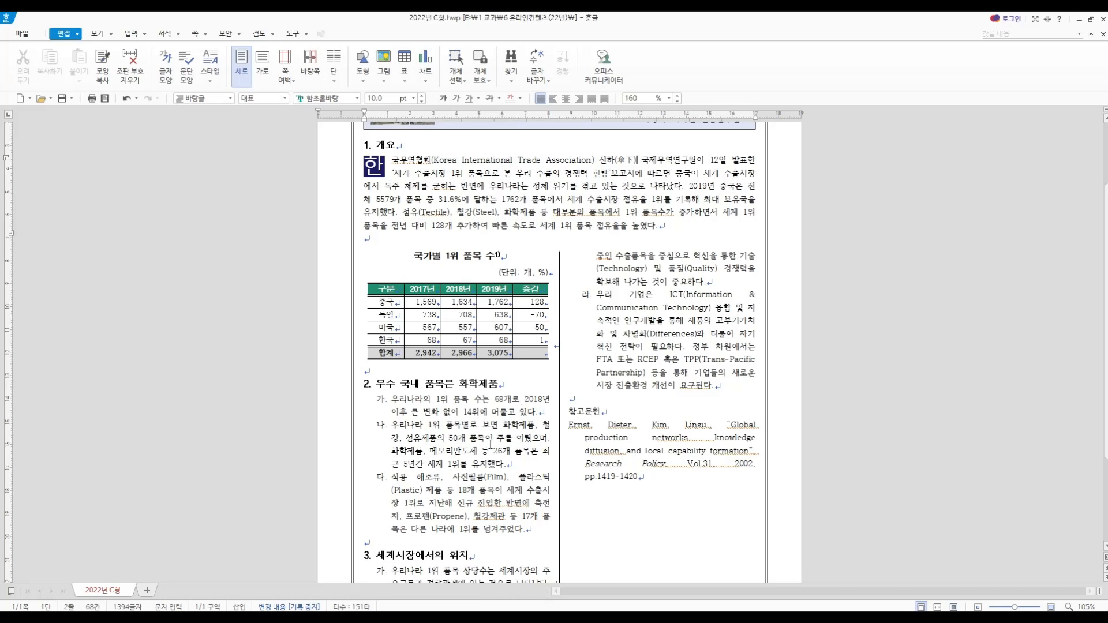
double_click(398, 439)
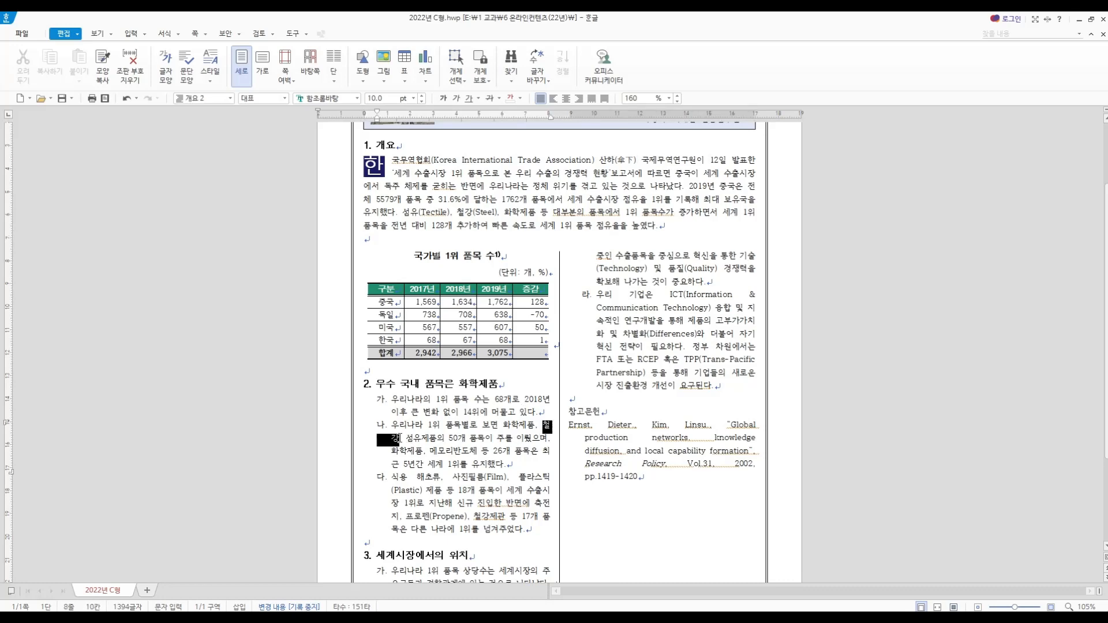
key(F9)
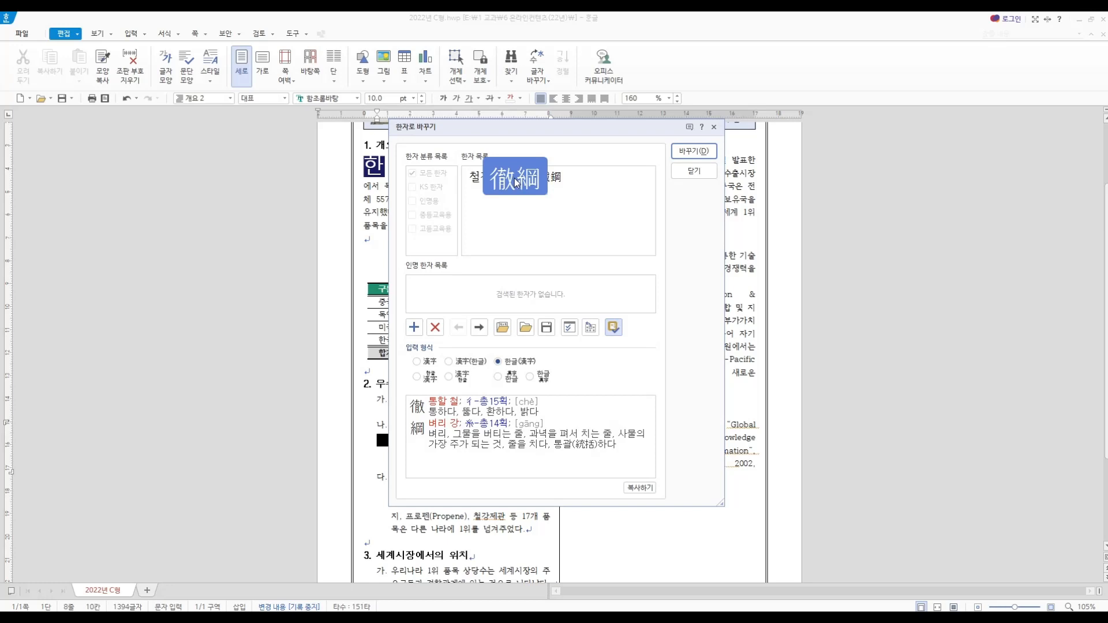
click(549, 177)
click(694, 152)
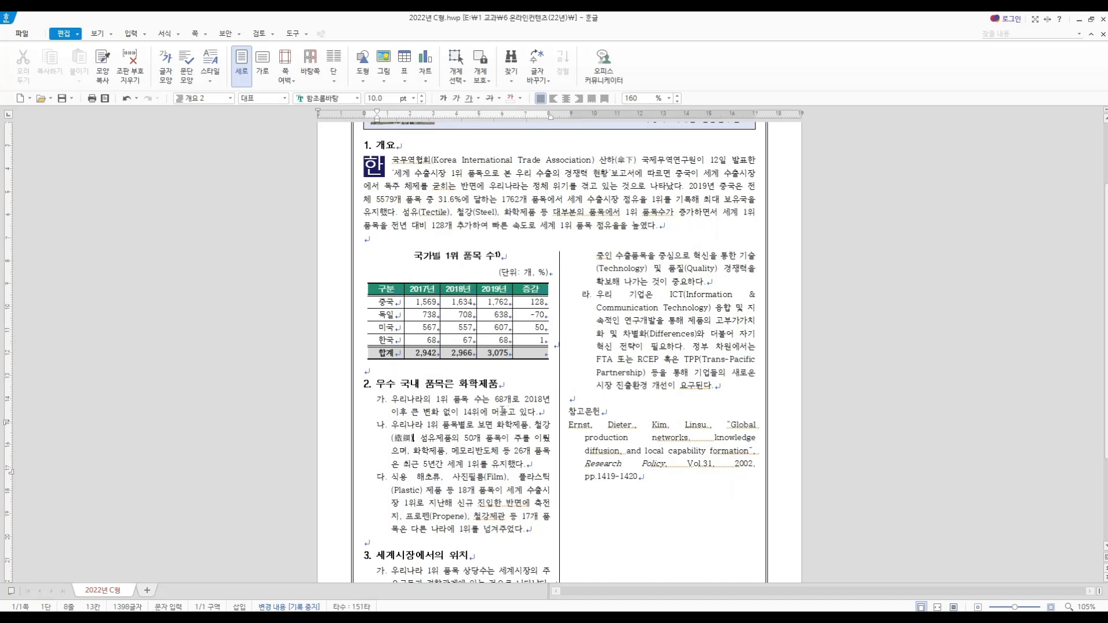
key(Hangul)
click(646, 293)
key(F9)
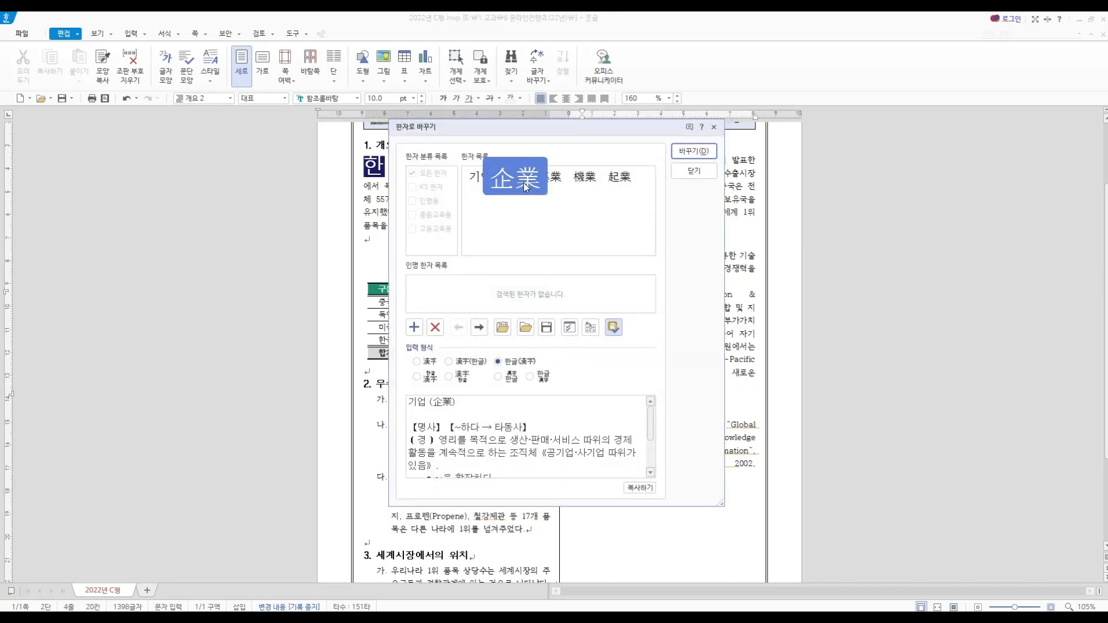
click(695, 151)
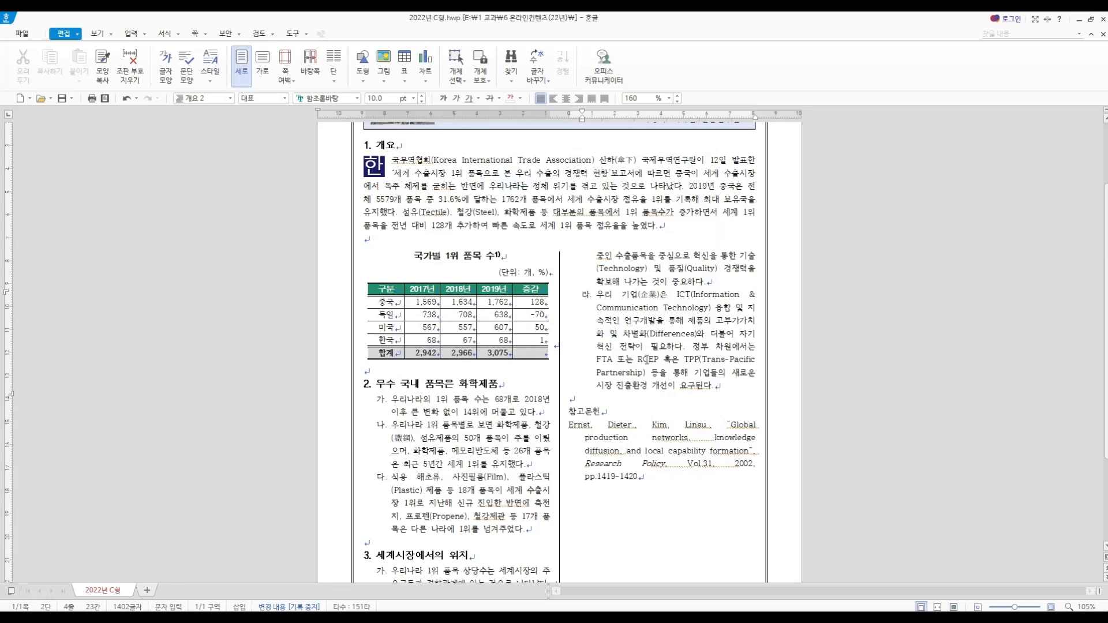
Annotate 시장 and 품목 as 시장(市場) and 품목(品目)
click(611, 386)
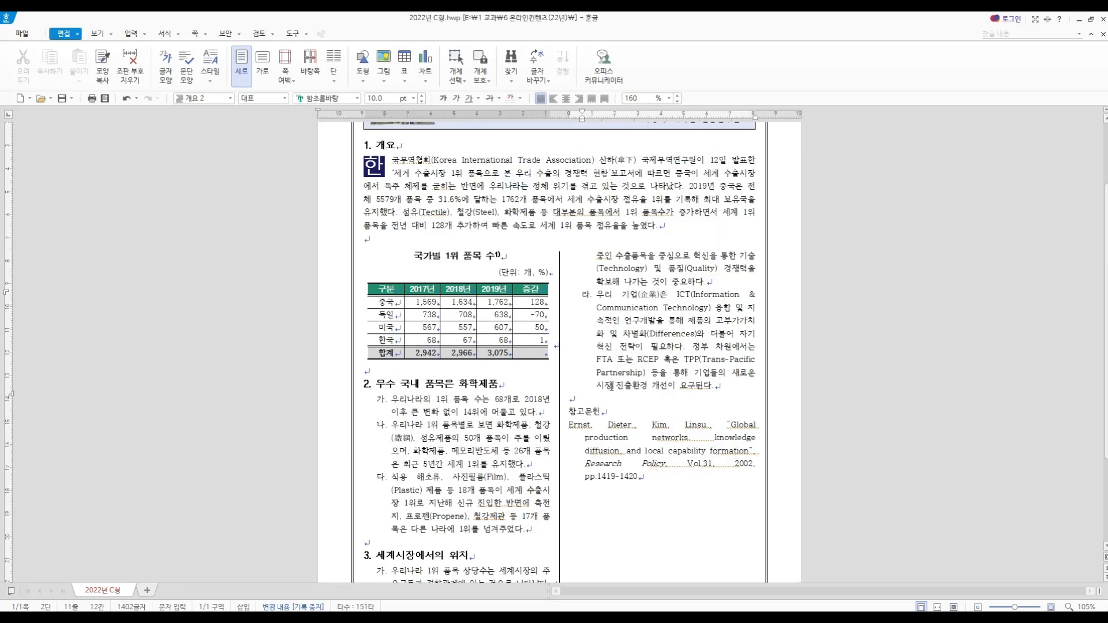
key(F9)
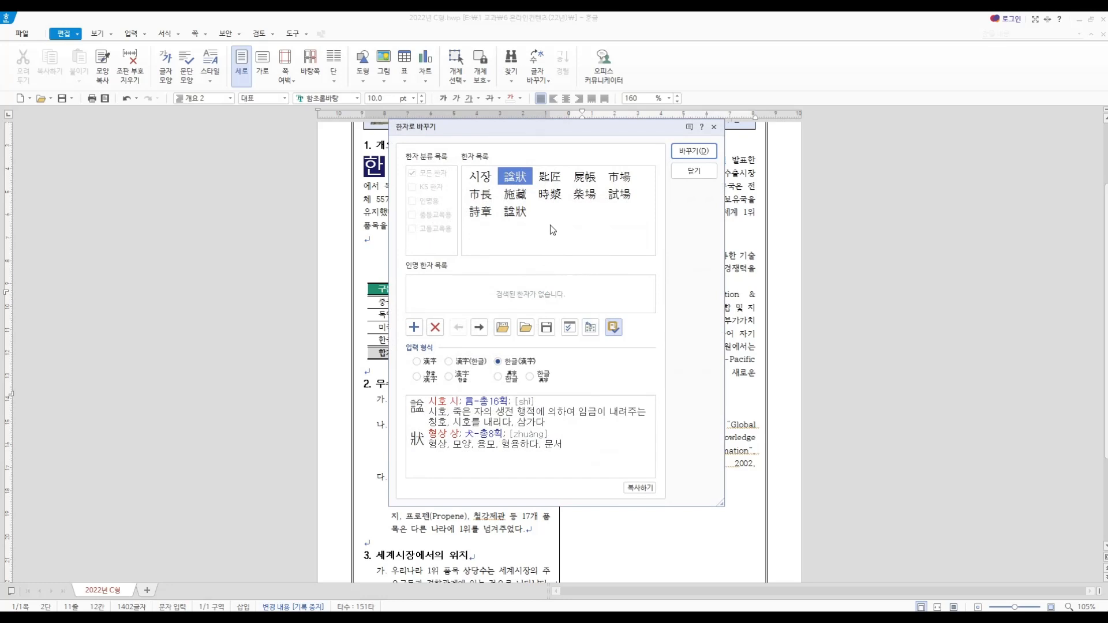
click(621, 177)
click(684, 152)
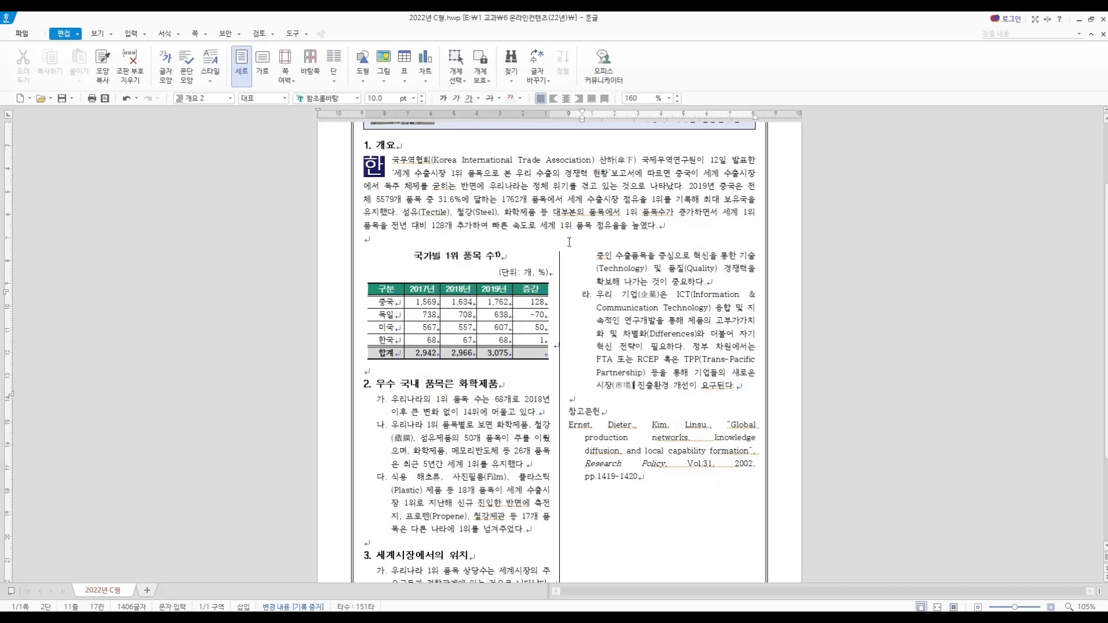
click(422, 200)
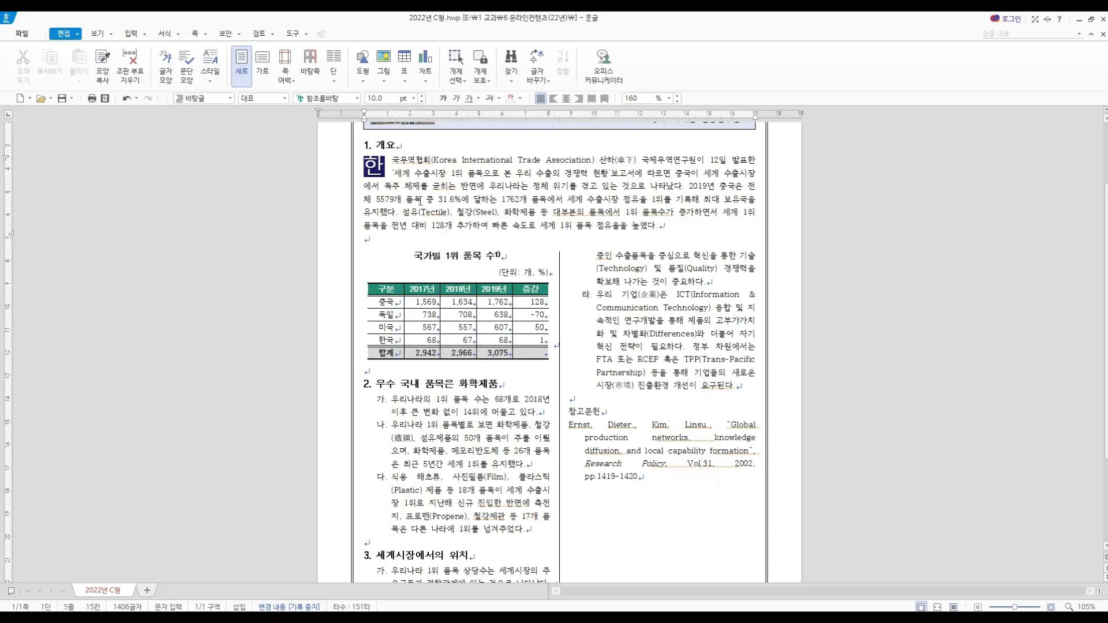
key(F9)
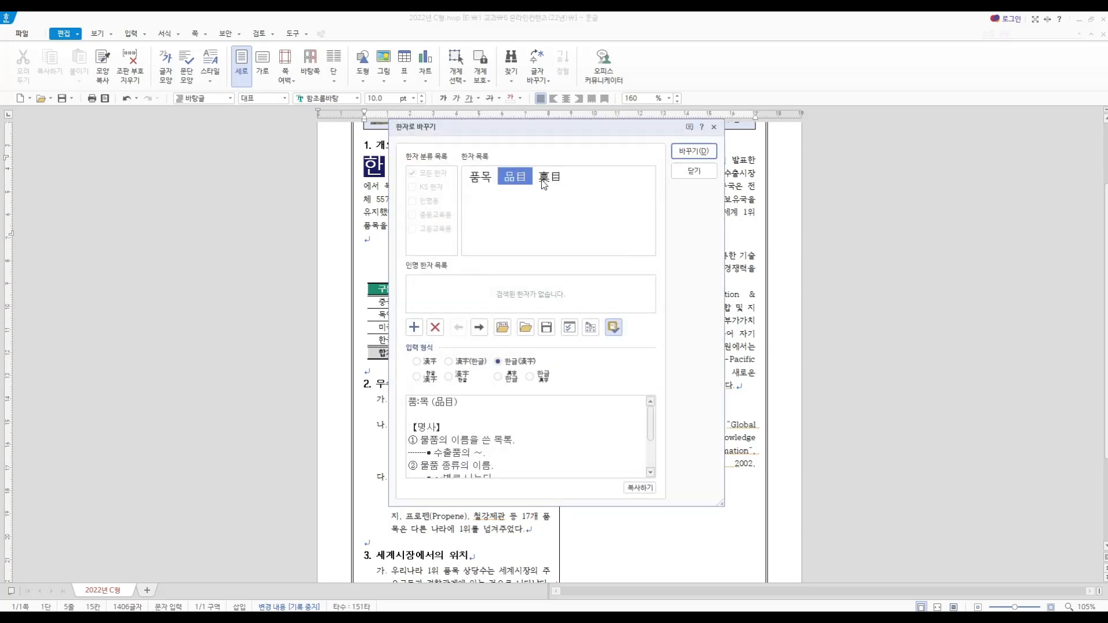
double_click(519, 178)
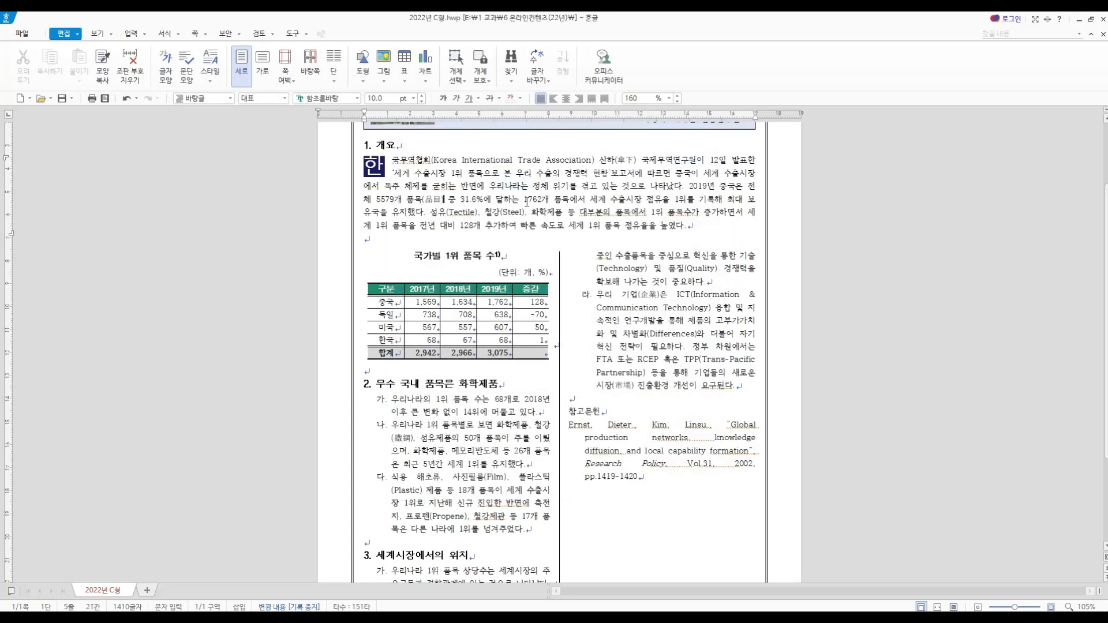
scroll(669, 320, up, 3)
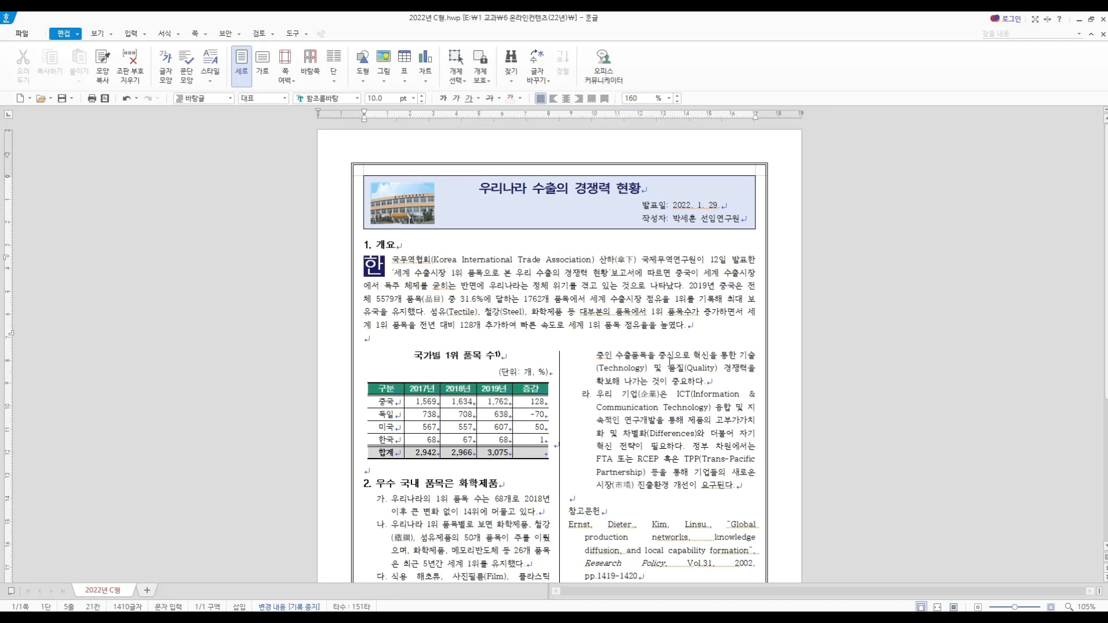
Check the top margin in Page Setup and close it unchanged
key(Hangul)
click(196, 34)
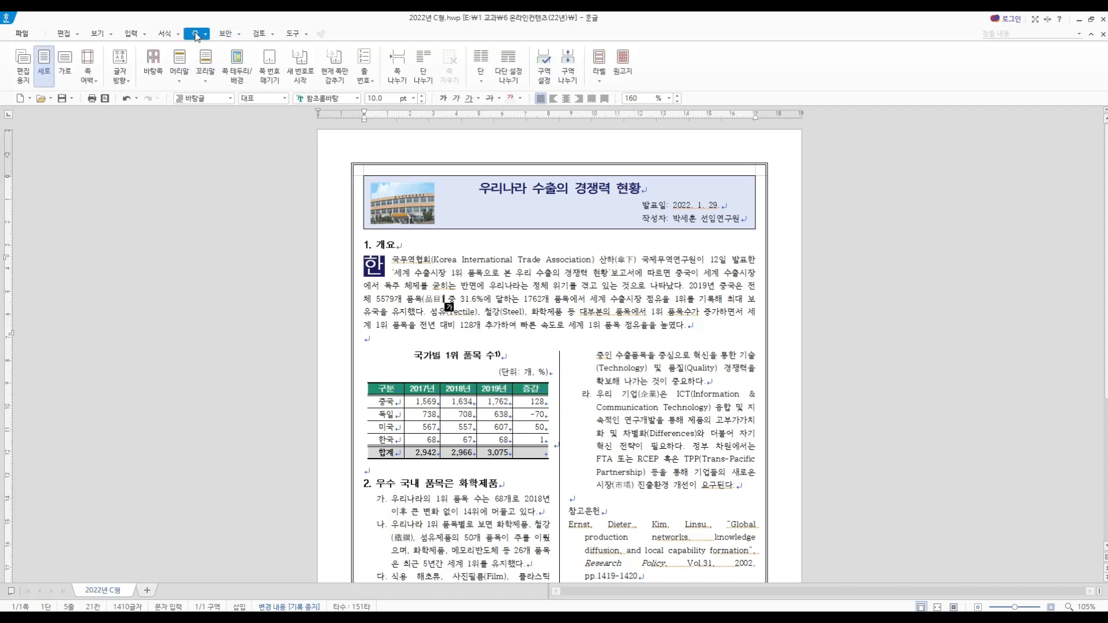
click(24, 71)
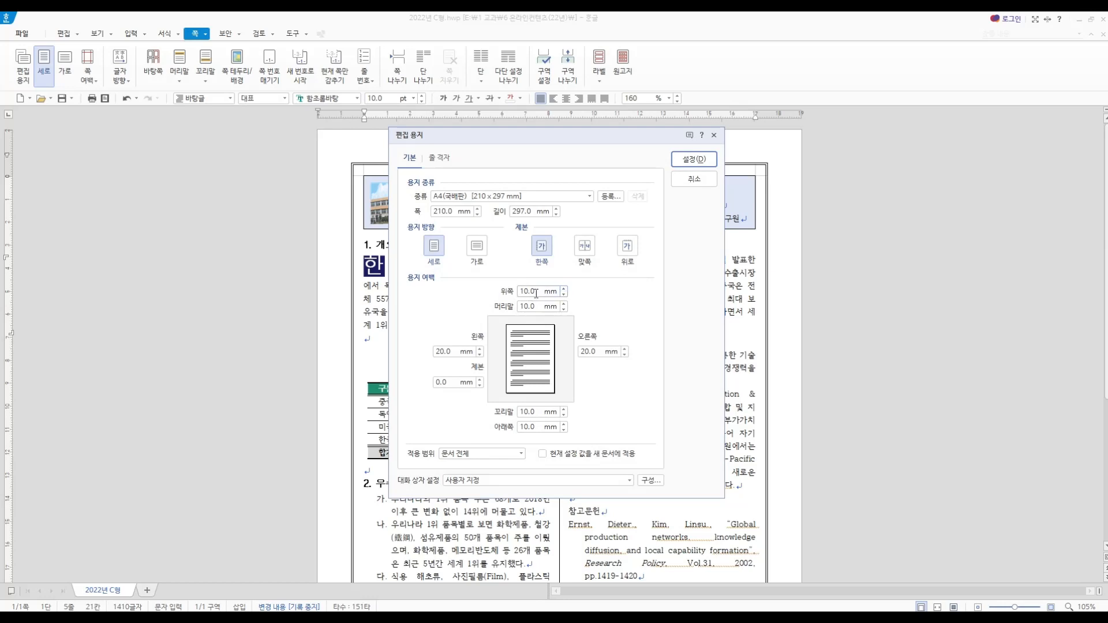
click(536, 292)
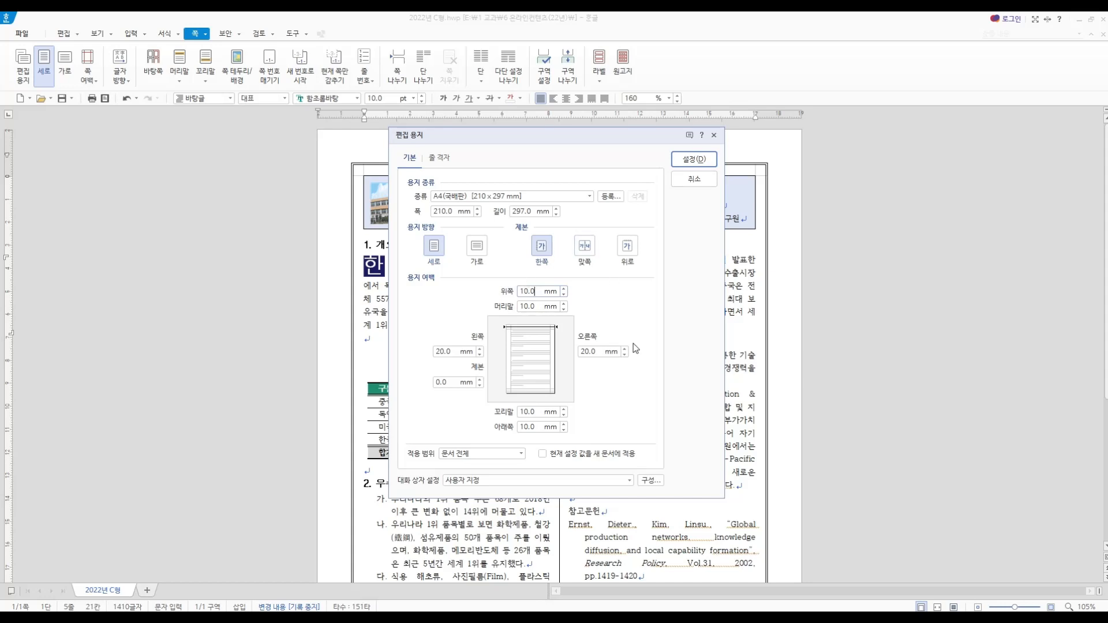
click(693, 180)
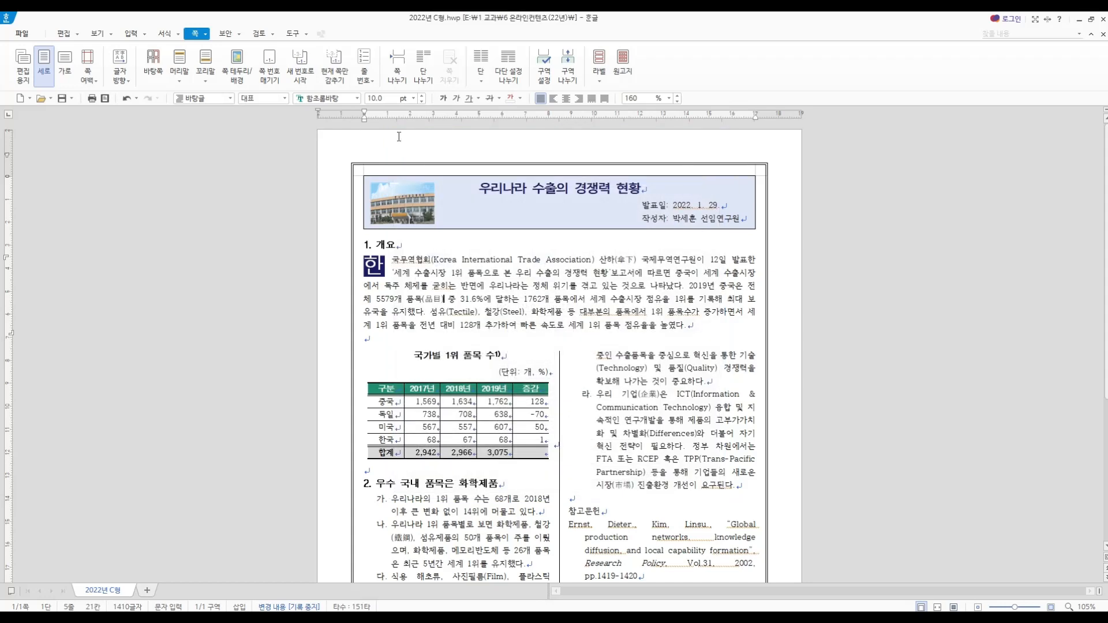
Review the page border and background settings and close them unchanged
click(205, 35)
click(227, 79)
drag(539, 117, 843, 153)
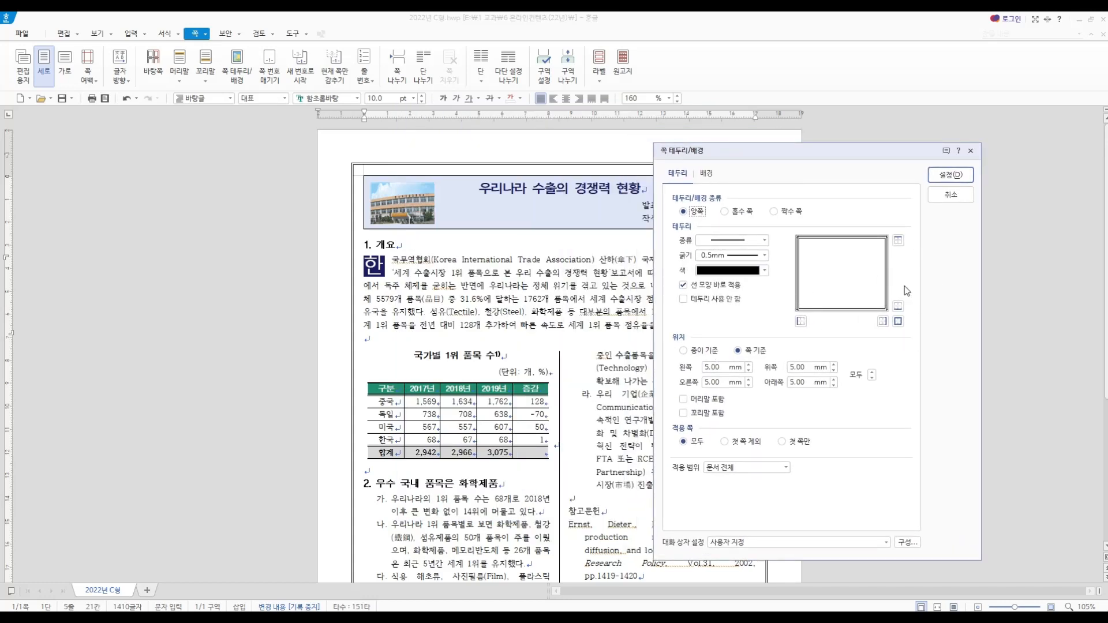
click(961, 197)
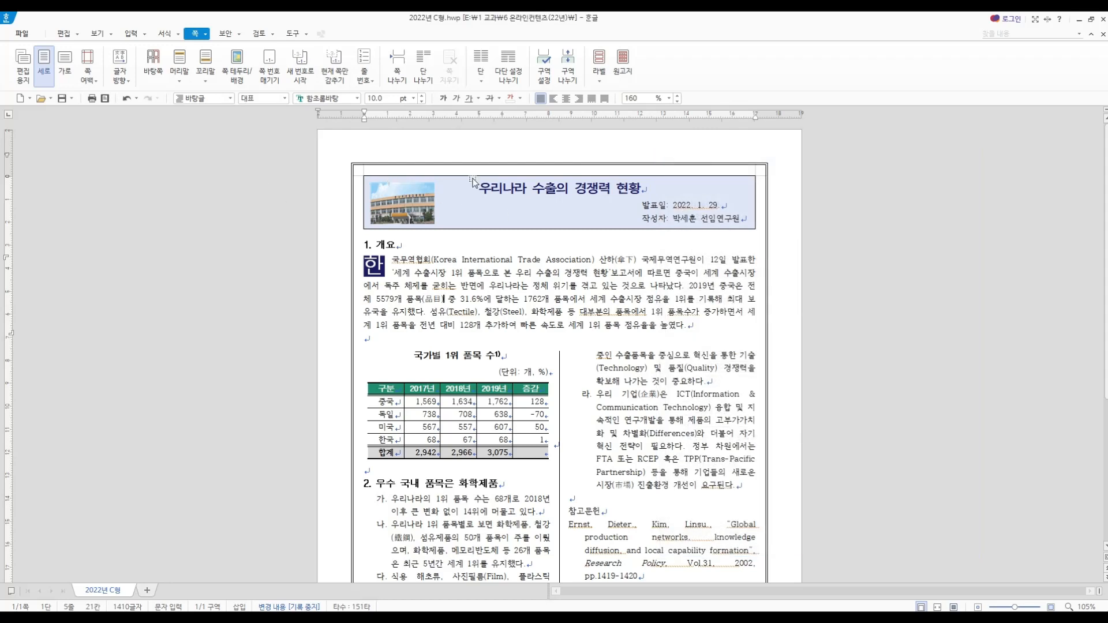
click(131, 34)
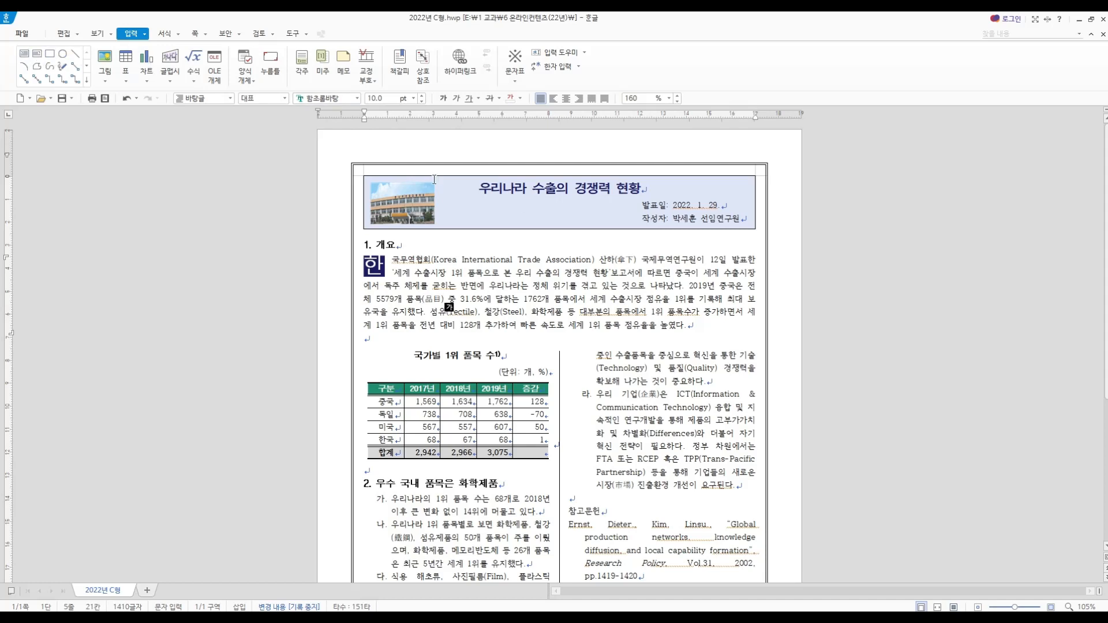
click(687, 174)
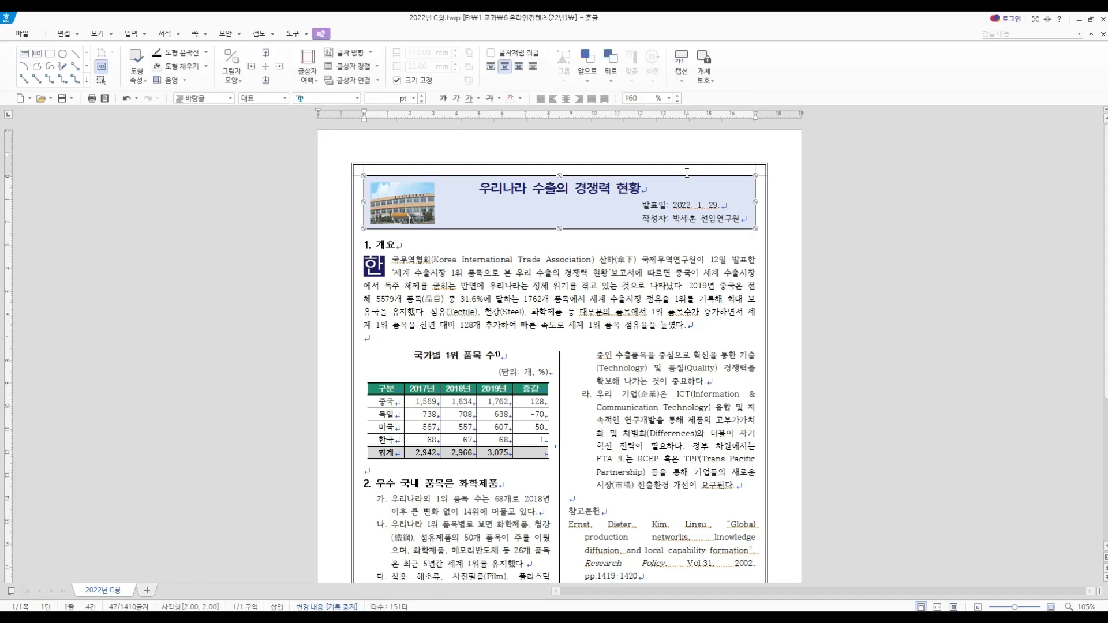
right_click(684, 178)
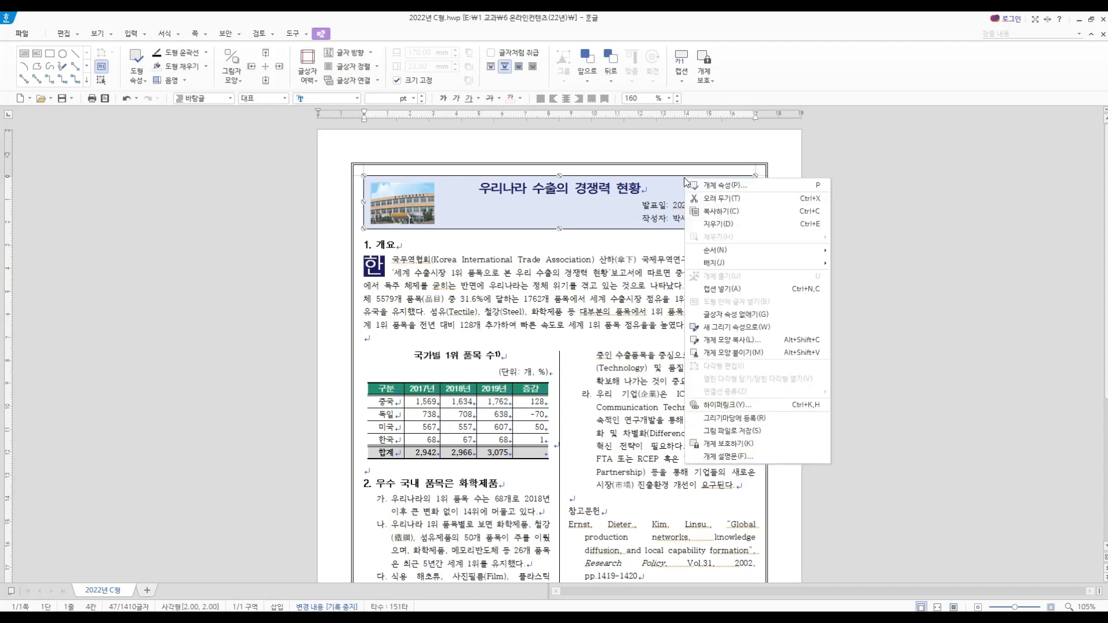
click(715, 188)
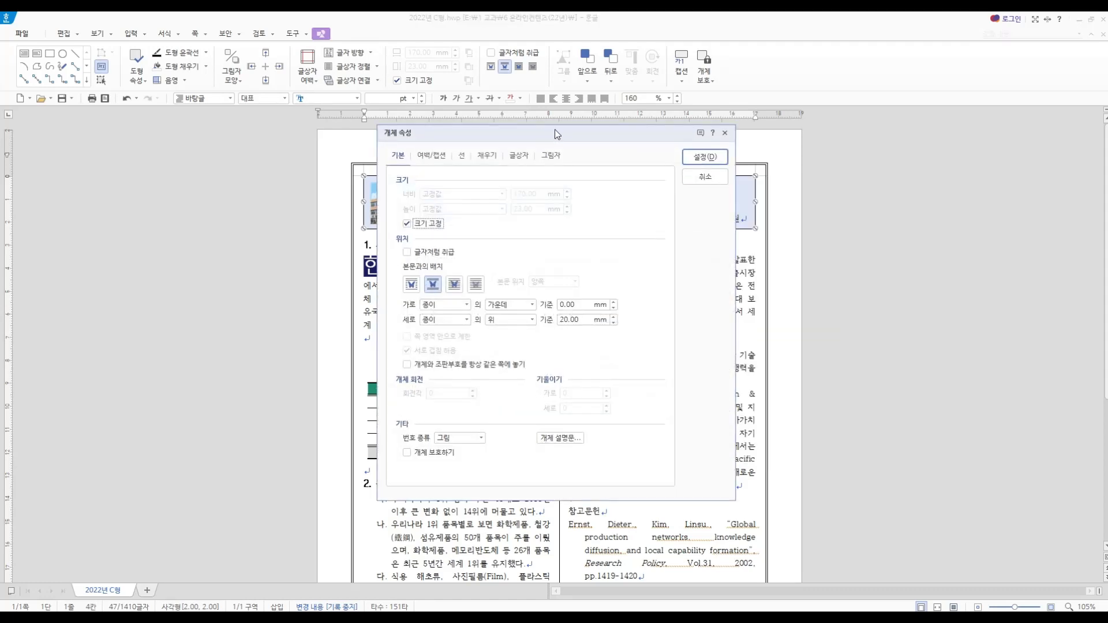
drag(557, 133, 889, 202)
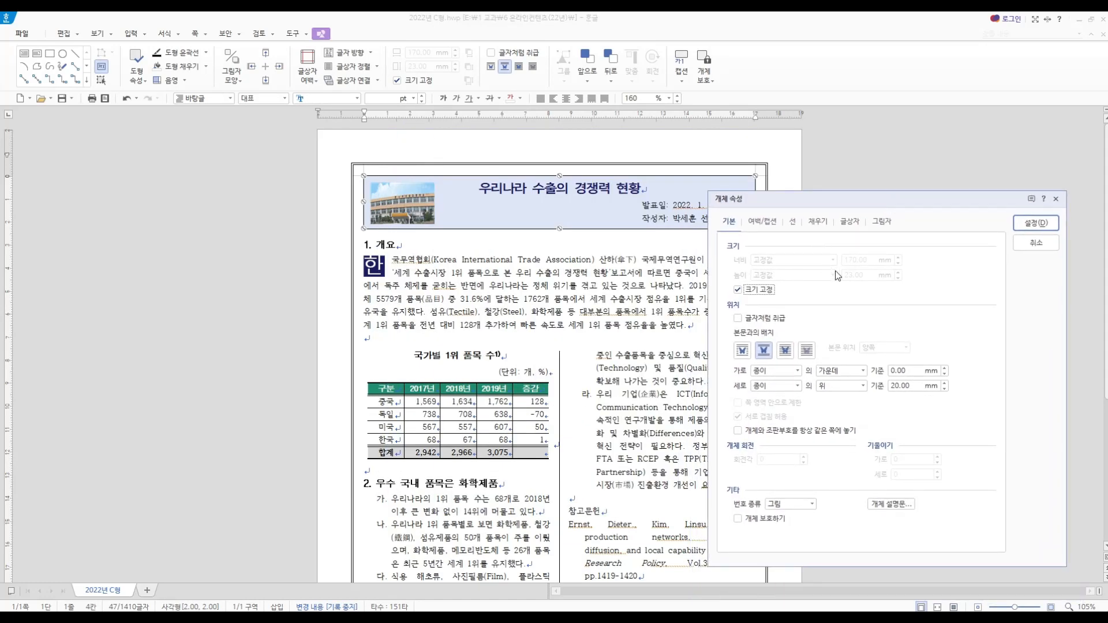
click(762, 223)
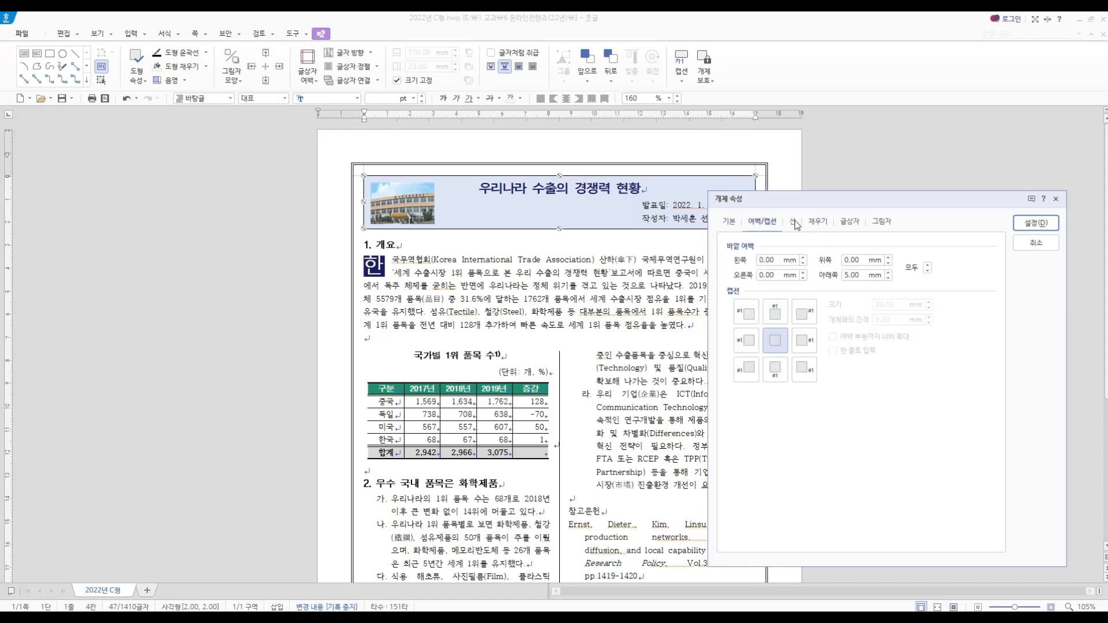
click(795, 221)
click(818, 222)
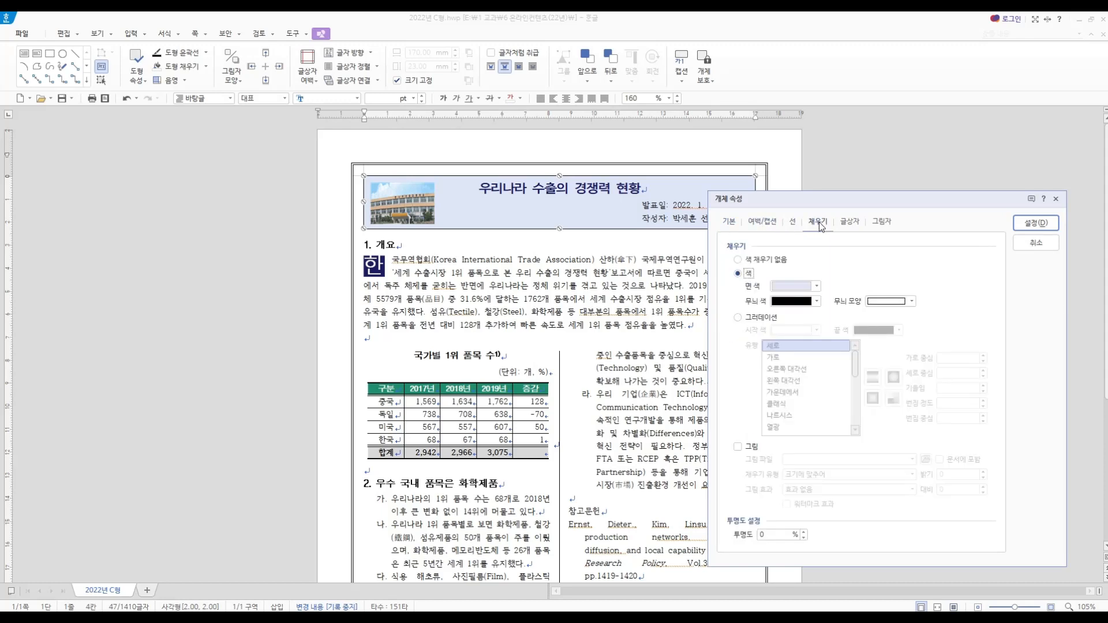
click(1041, 245)
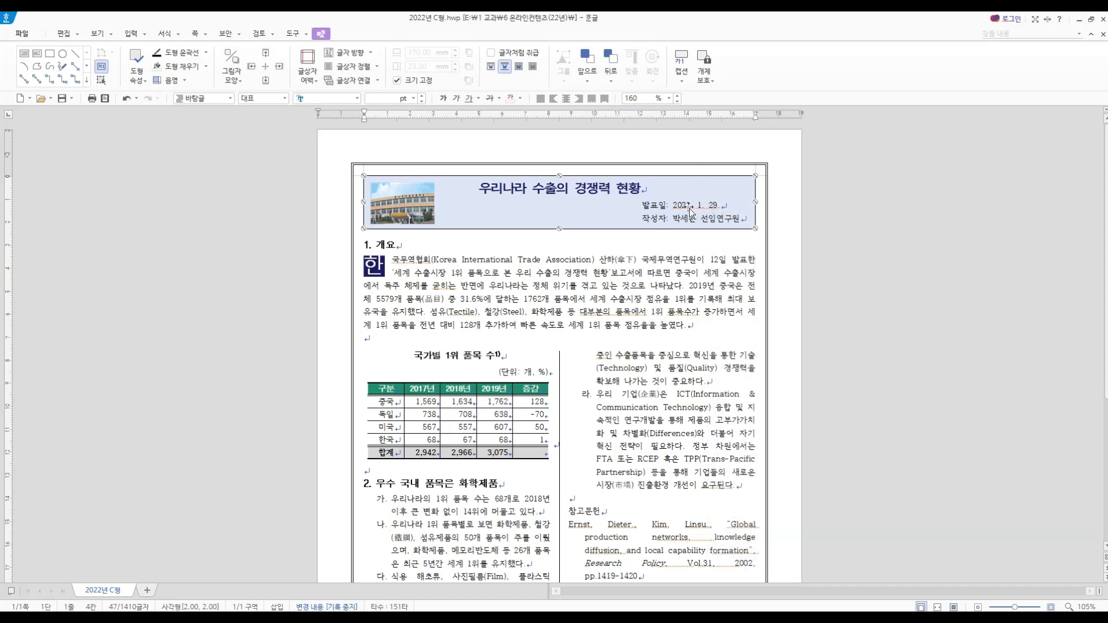
click(683, 246)
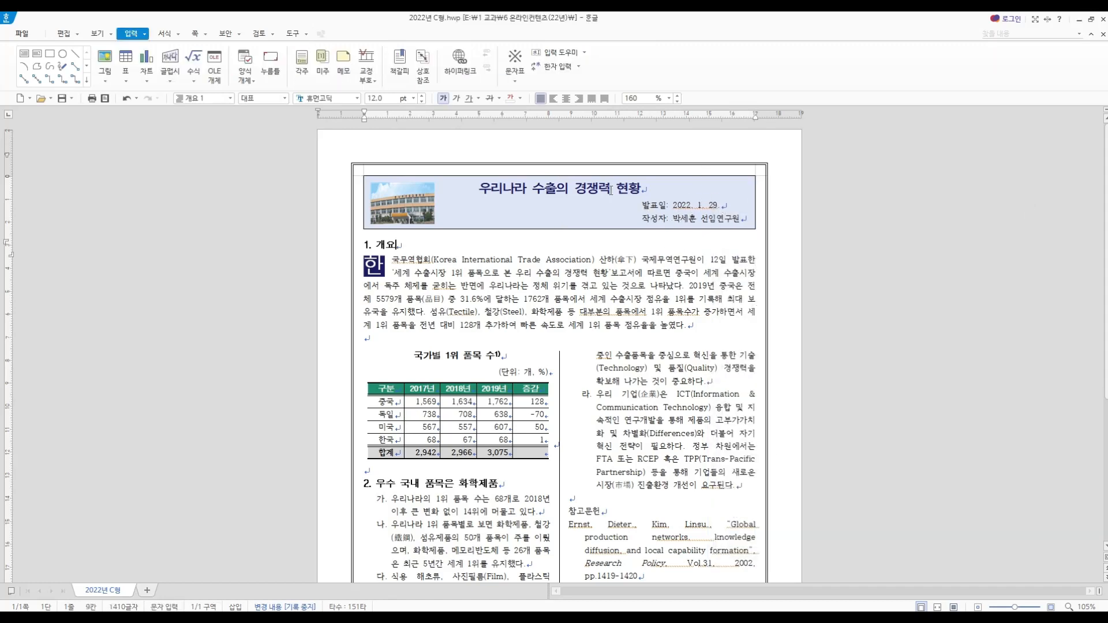
drag(482, 189, 639, 191)
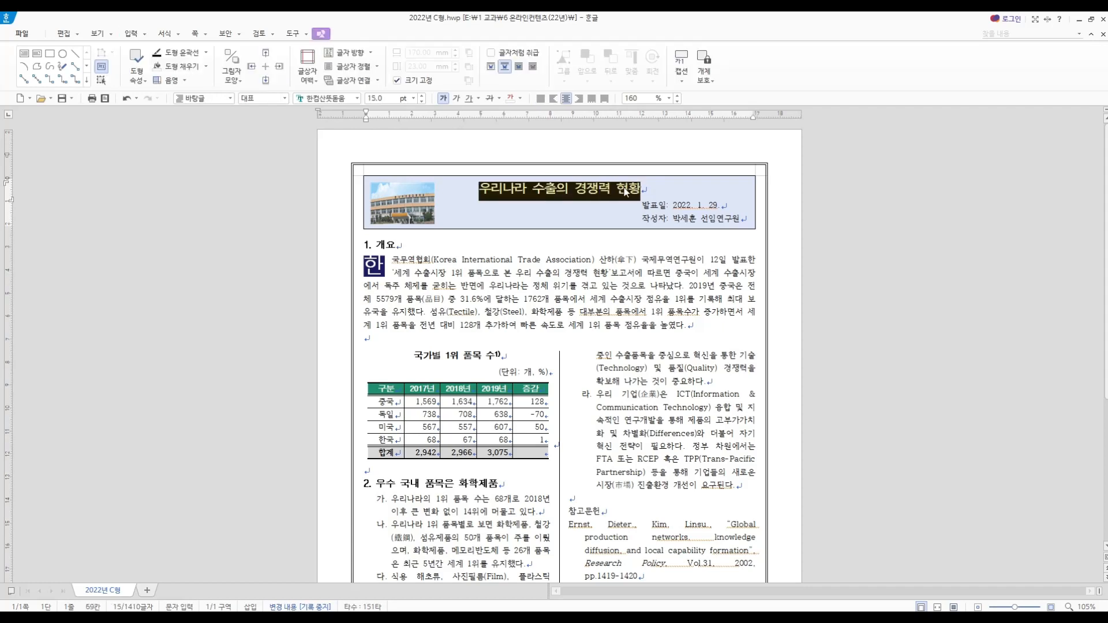
right_click(625, 190)
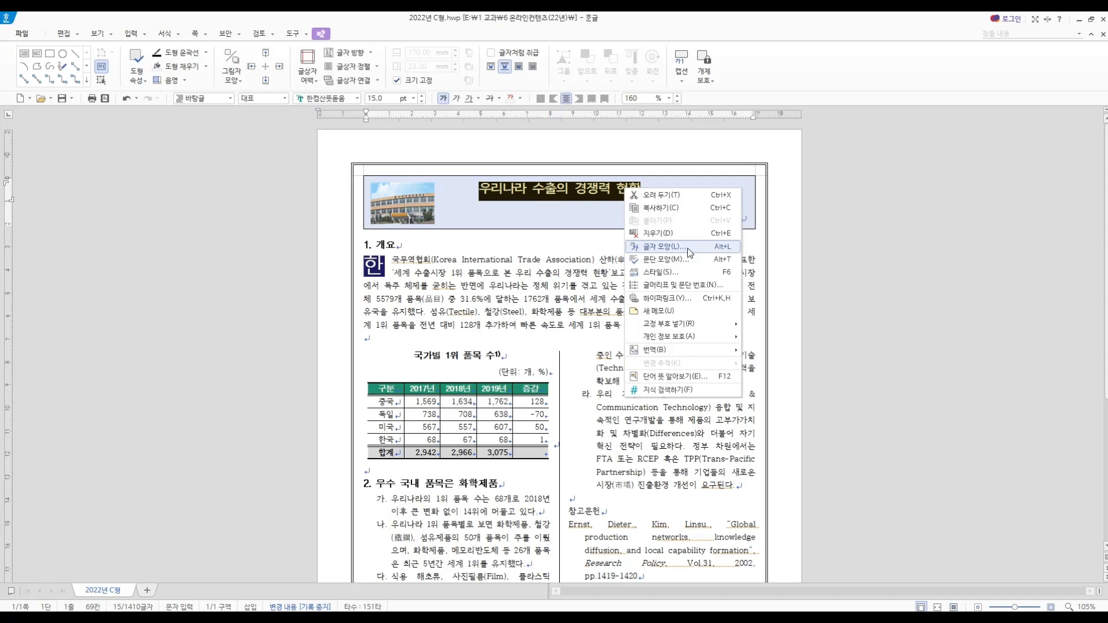
key(Escape)
drag(642, 205, 742, 221)
right_click(685, 207)
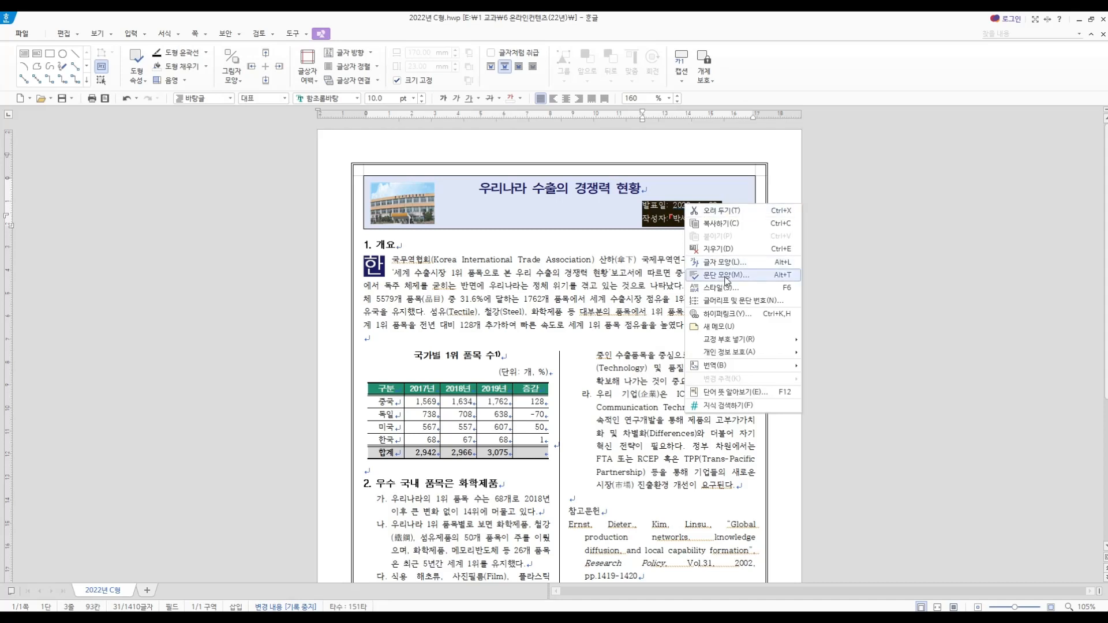
click(634, 252)
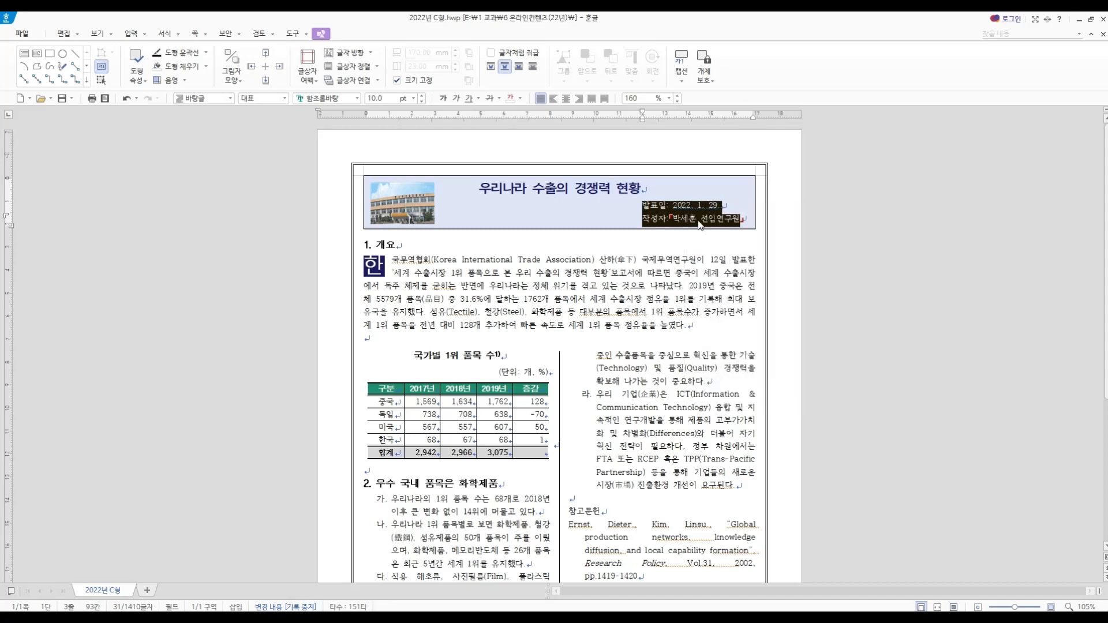
click(705, 219)
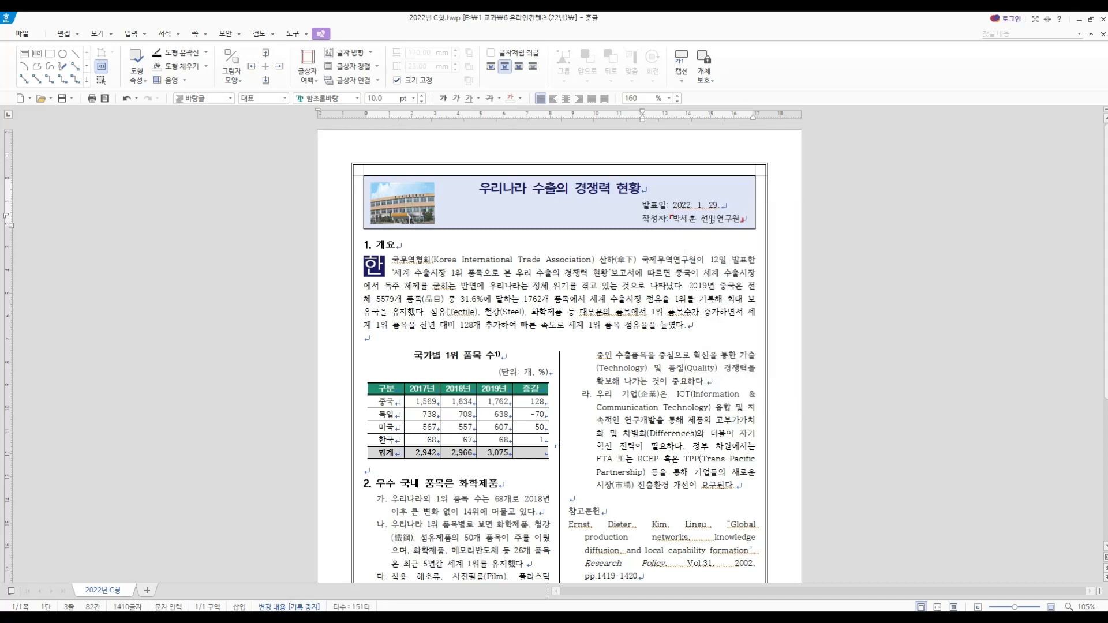
click(131, 34)
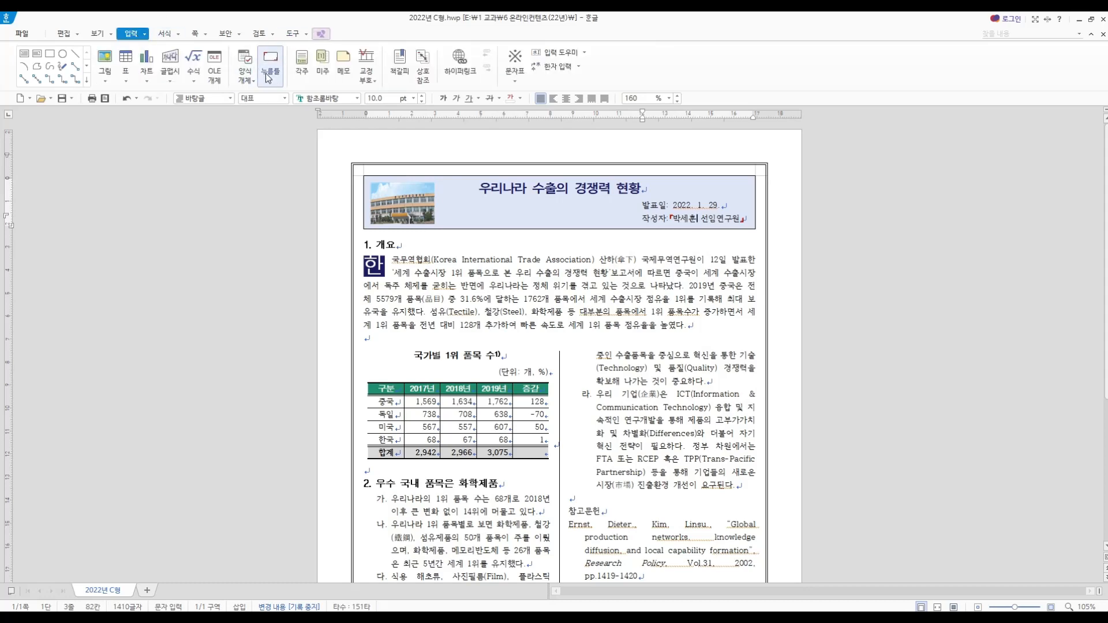
right_click(684, 217)
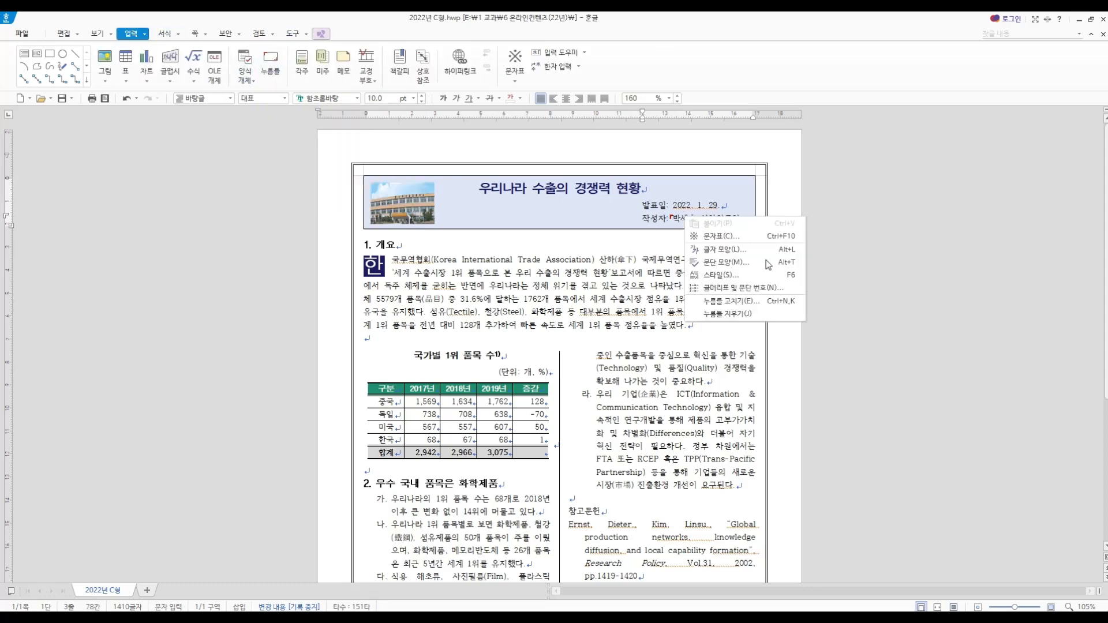
click(733, 302)
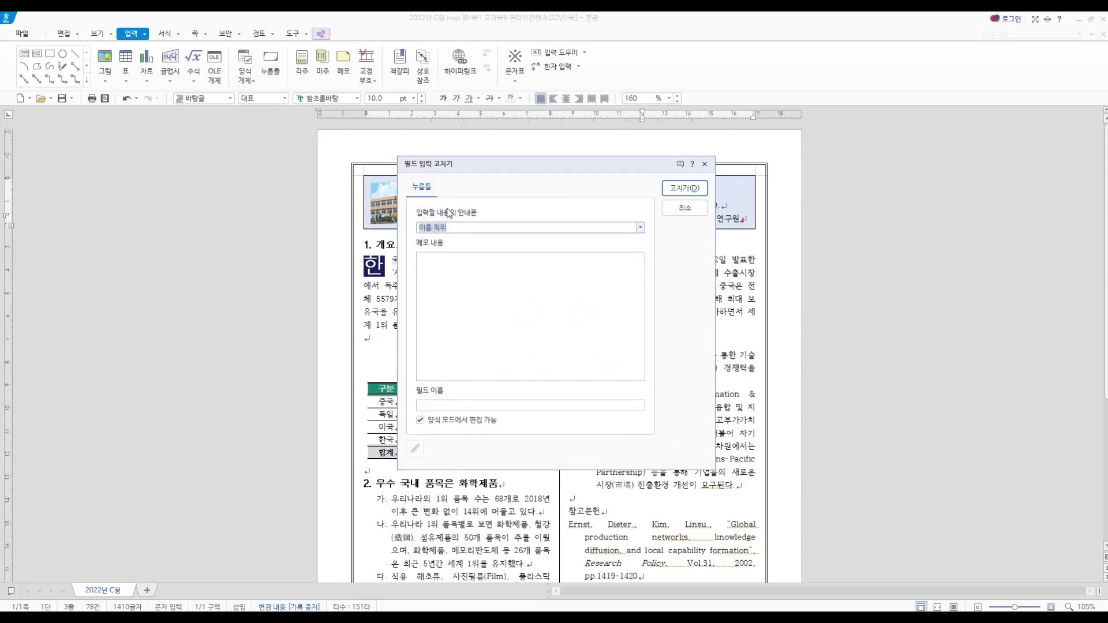
click(685, 208)
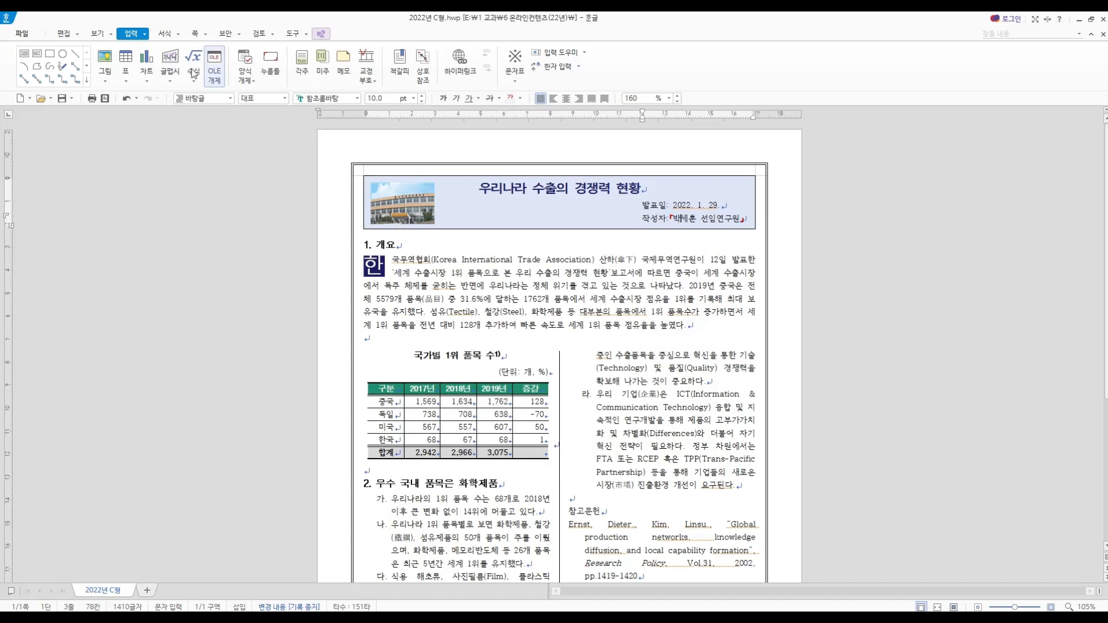
click(412, 203)
right_click(413, 204)
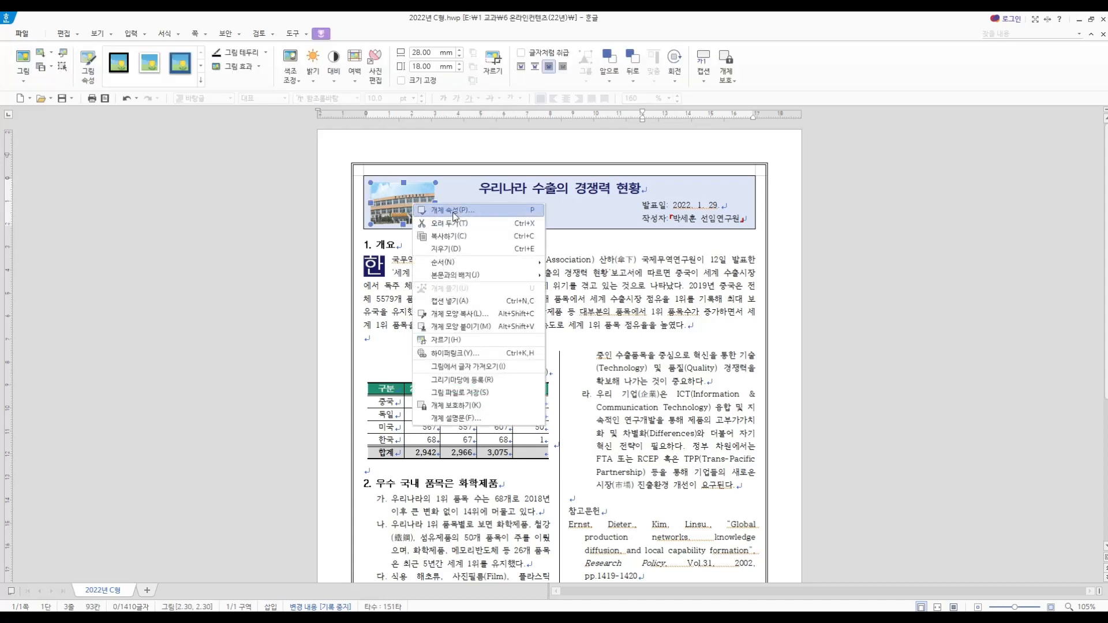
click(450, 214)
click(434, 157)
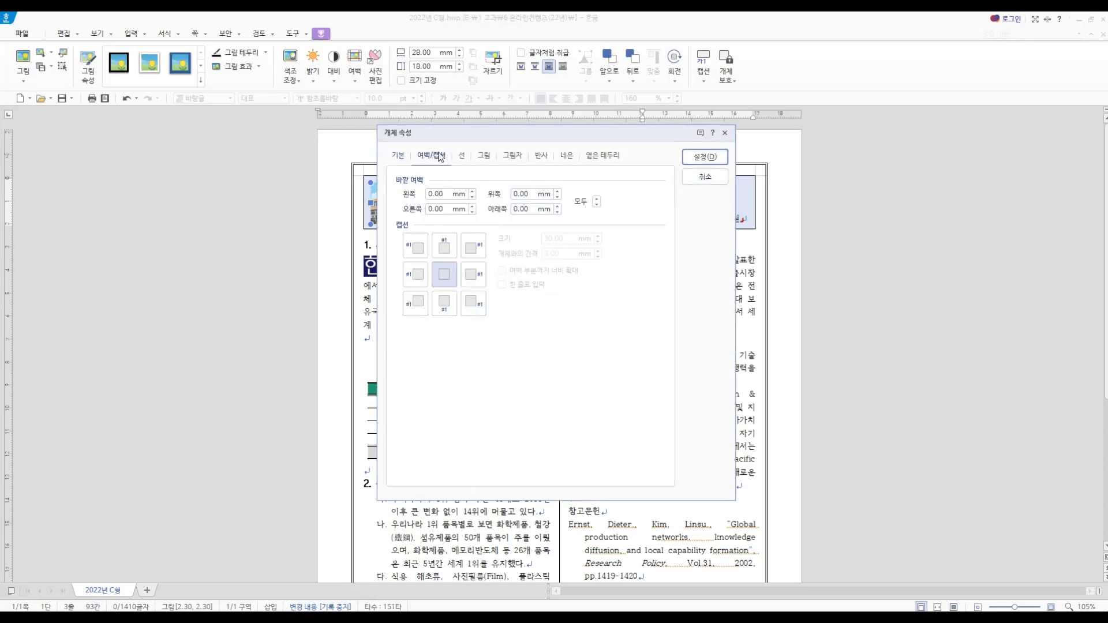
click(706, 176)
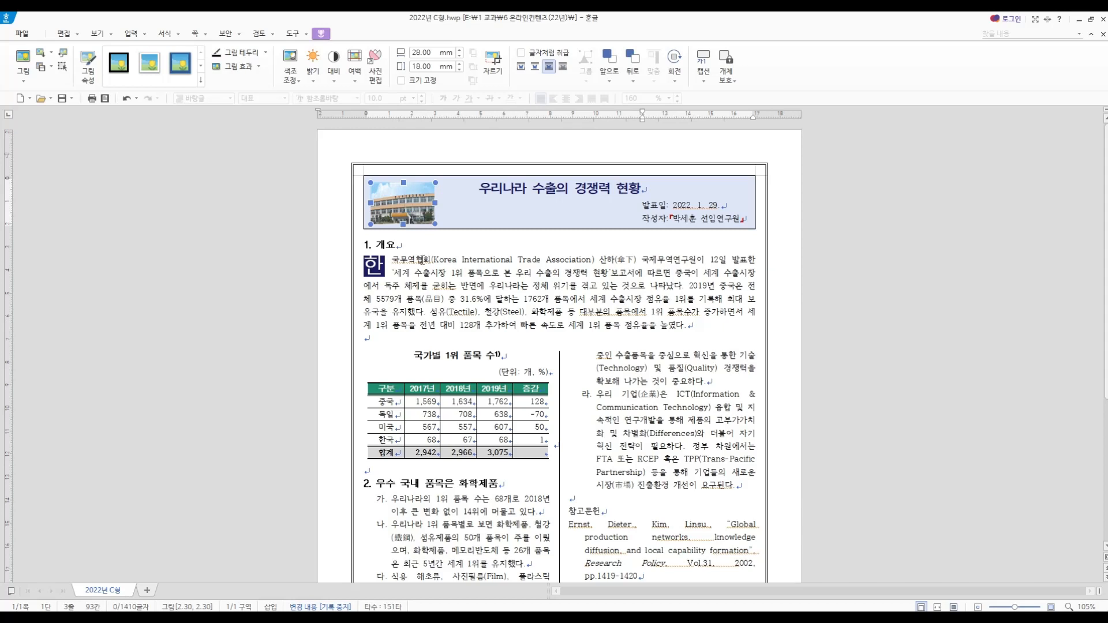
click(691, 335)
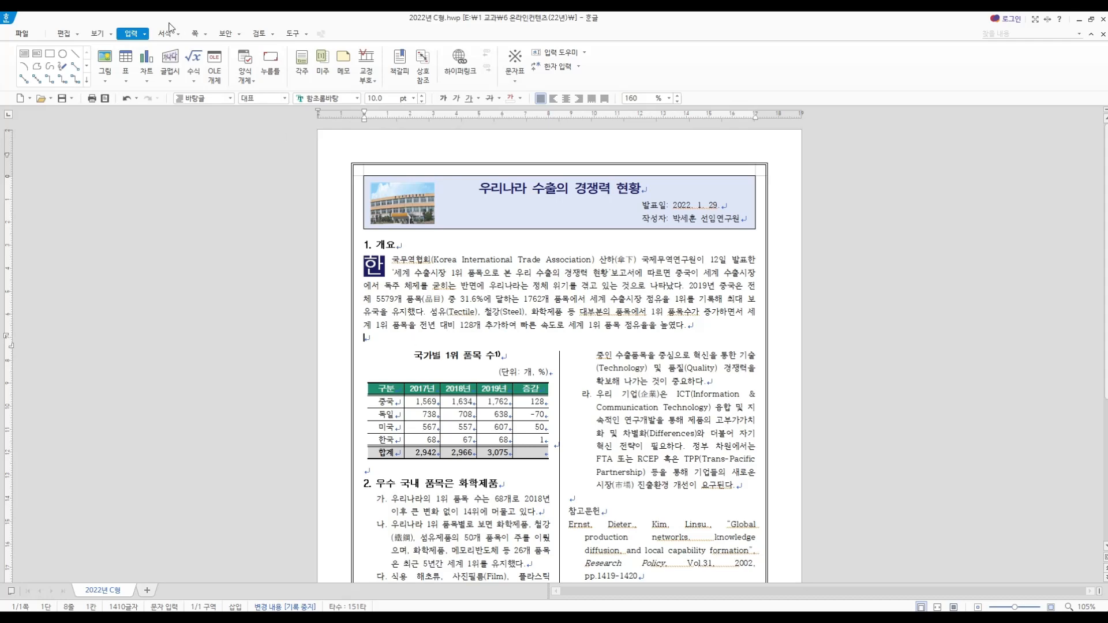
click(208, 38)
click(207, 36)
click(199, 33)
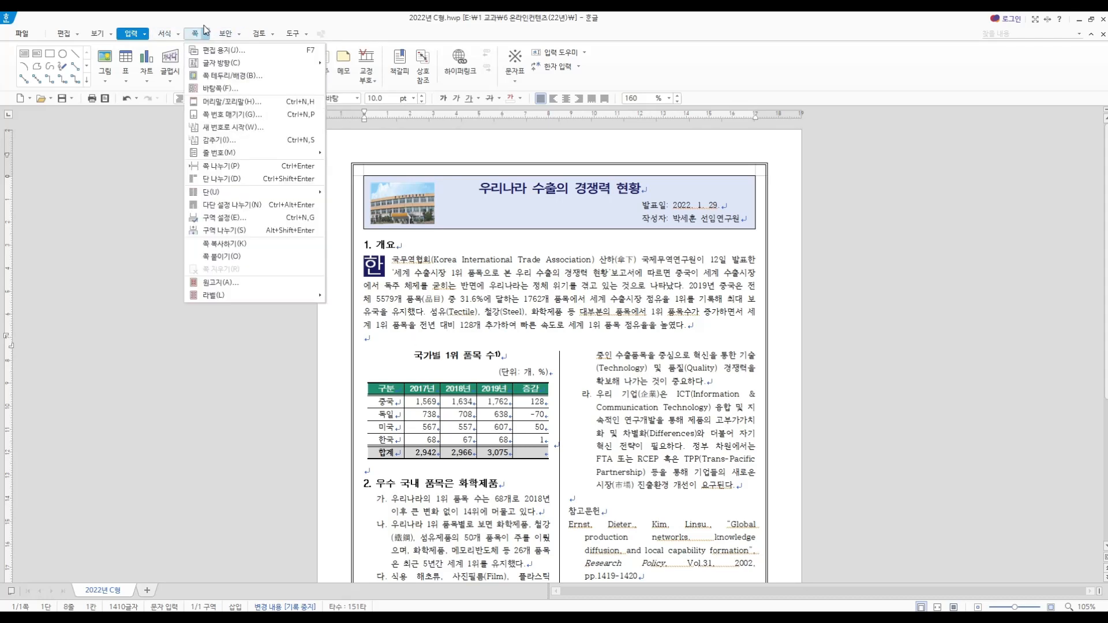
mouse_move(239, 191)
click(347, 255)
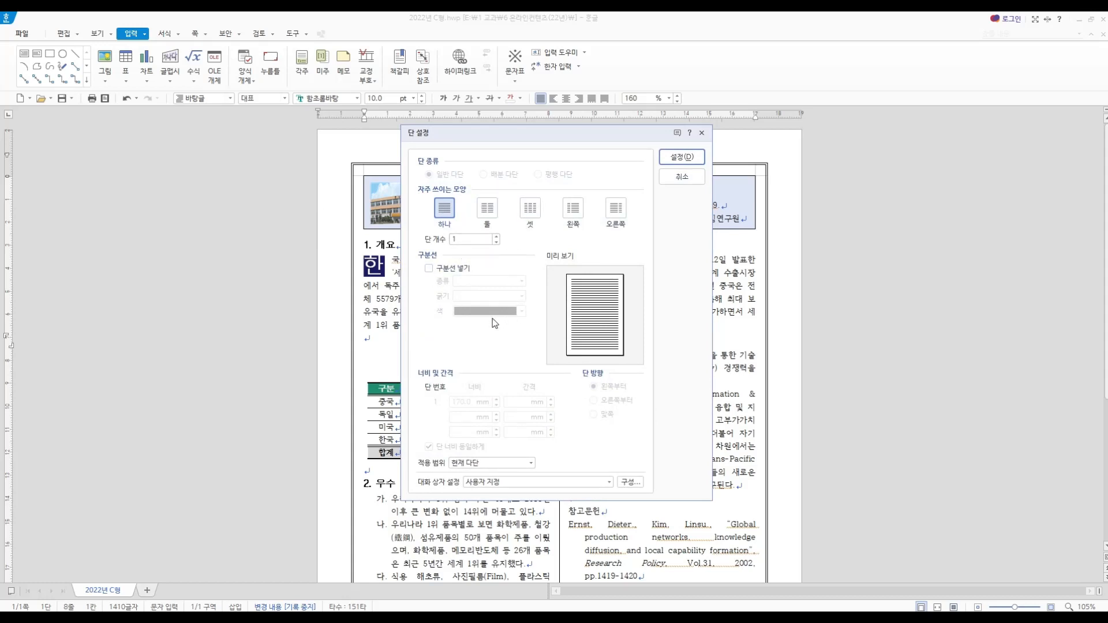
click(485, 464)
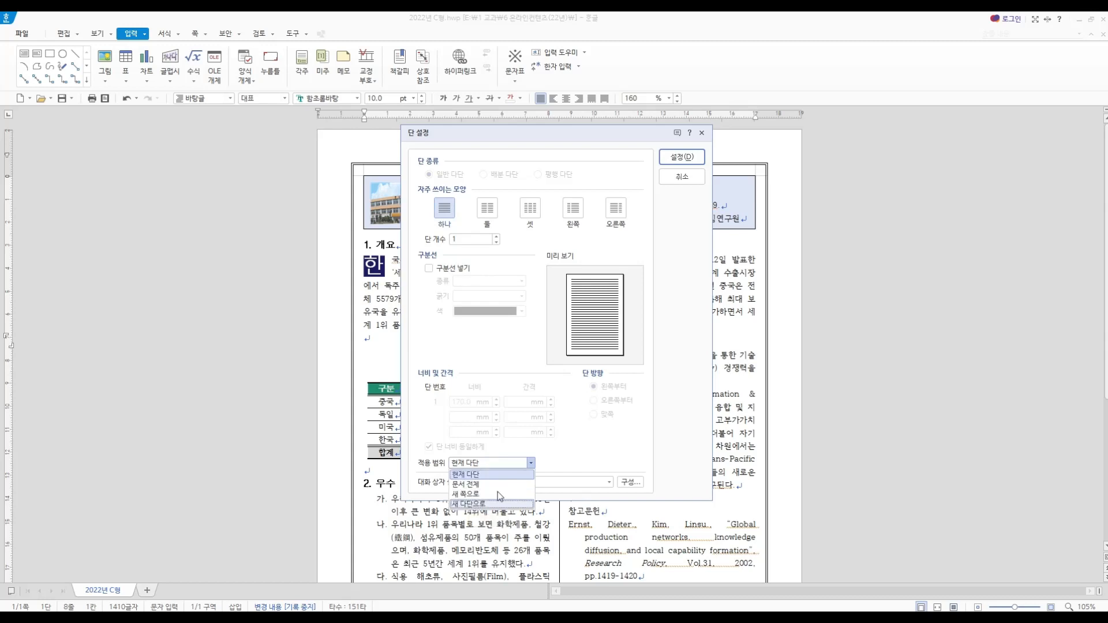
click(686, 181)
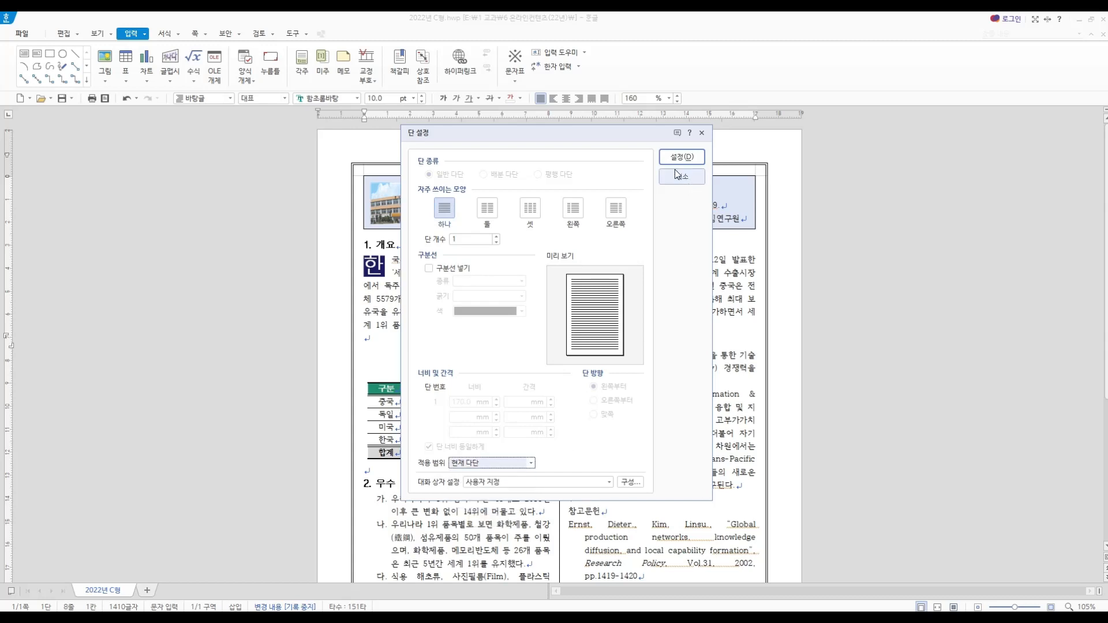
click(682, 177)
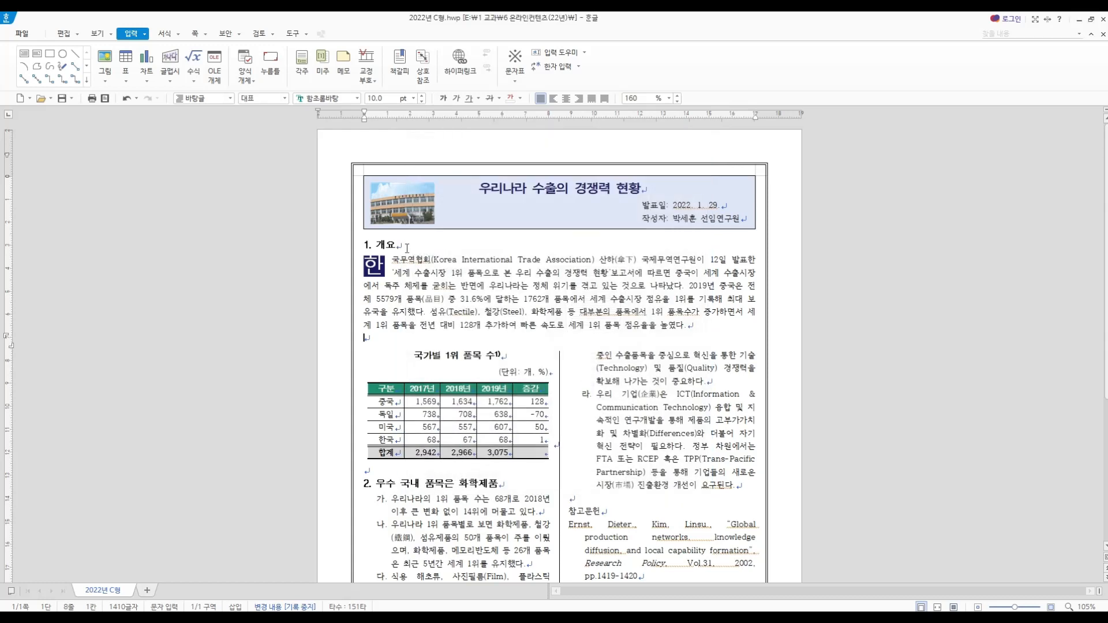
click(400, 248)
click(172, 35)
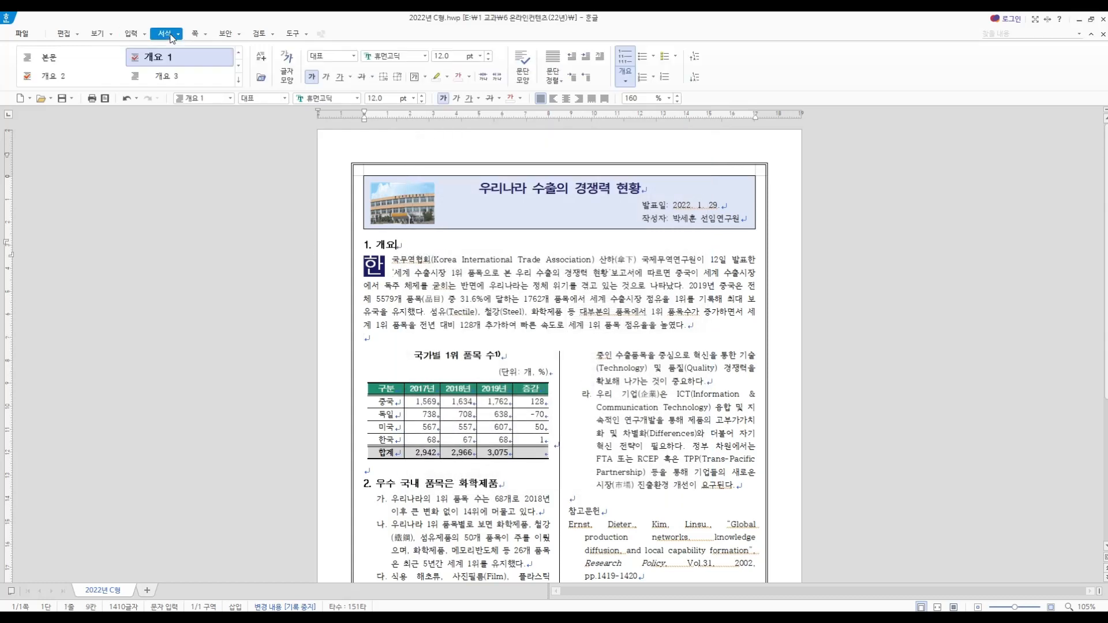
right_click(195, 61)
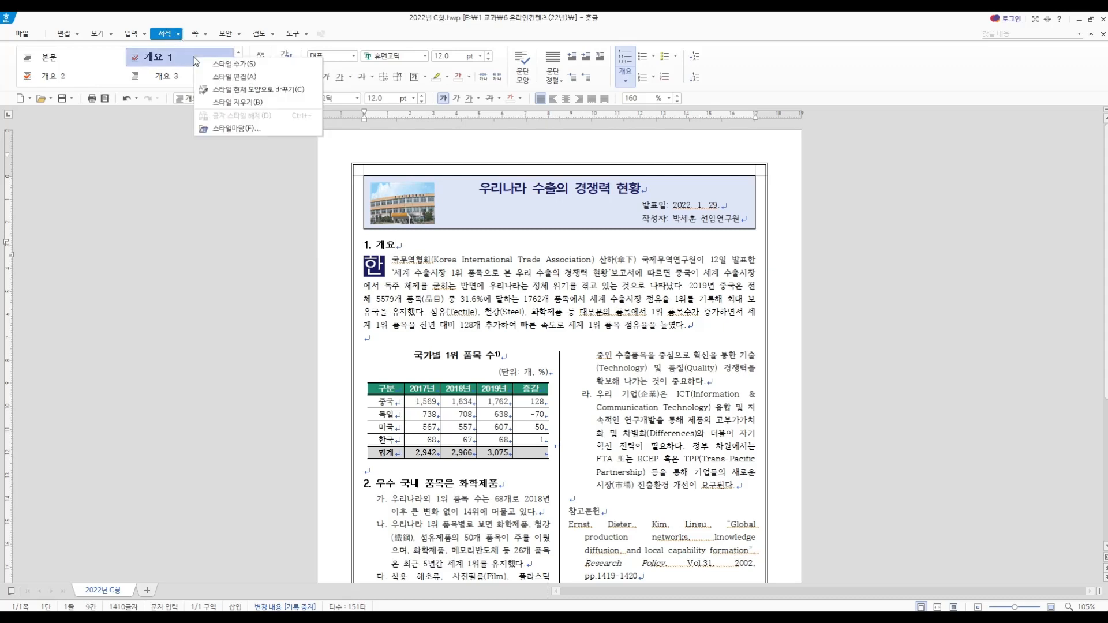
click(234, 76)
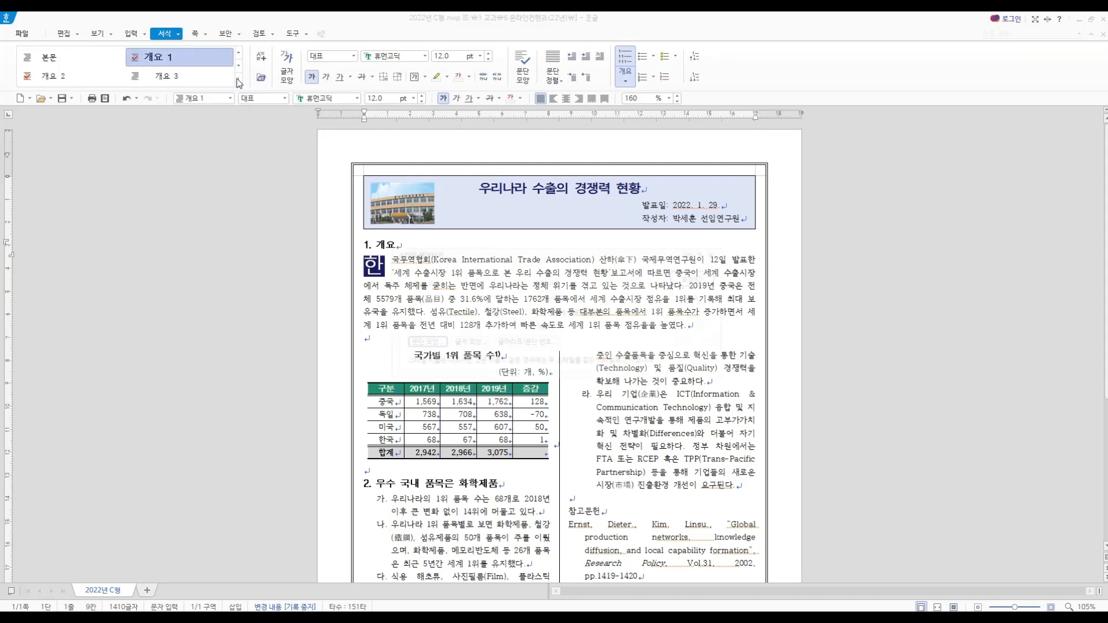
click(710, 299)
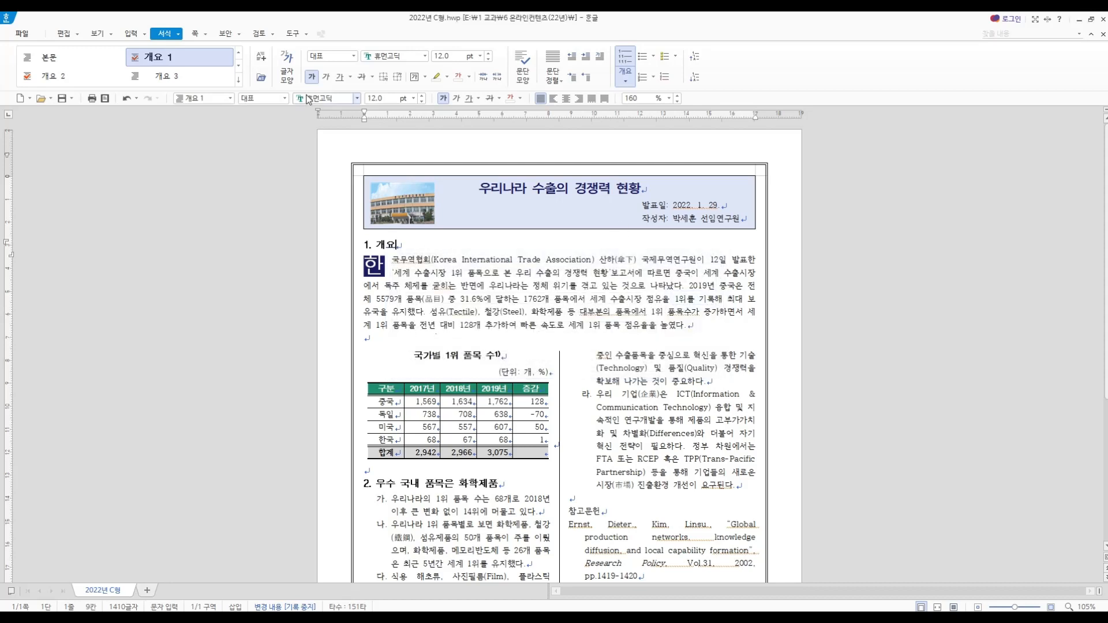
click(261, 59)
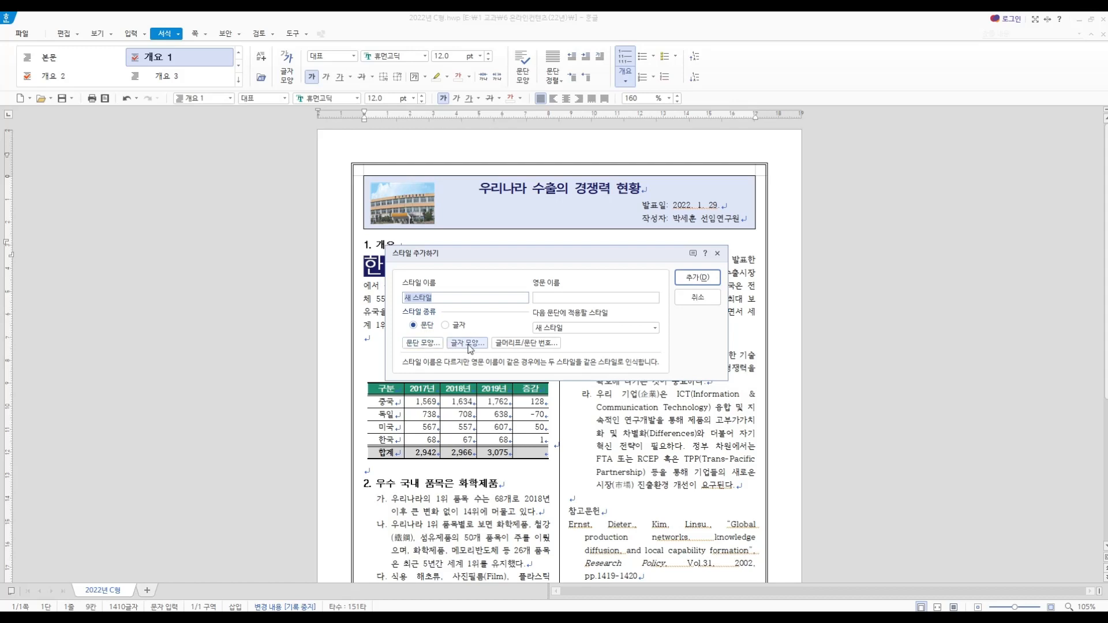
click(698, 298)
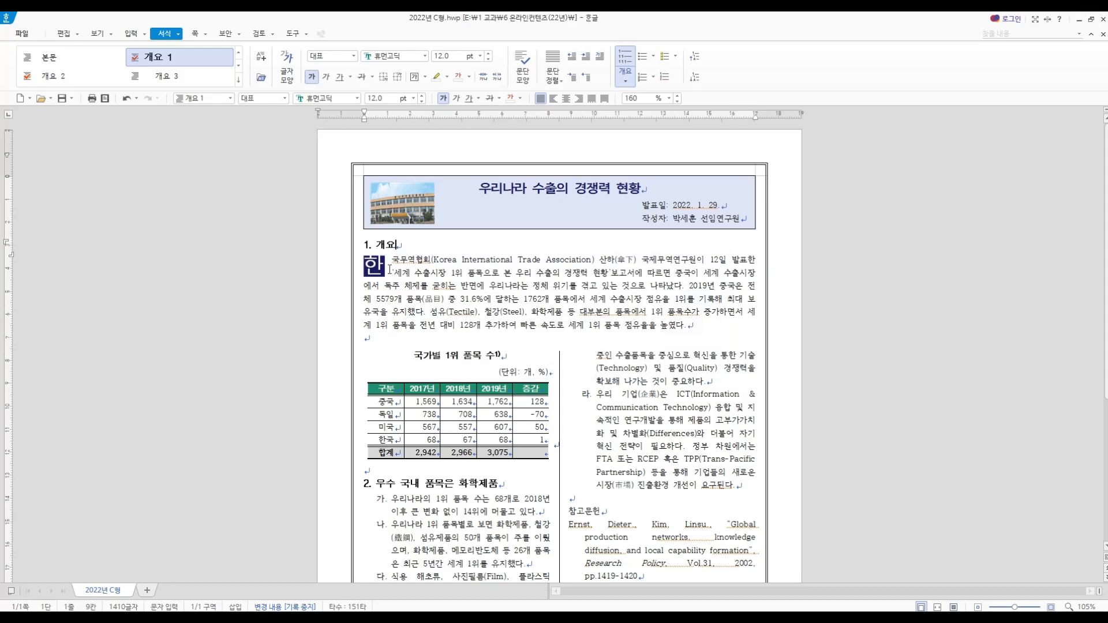
click(390, 270)
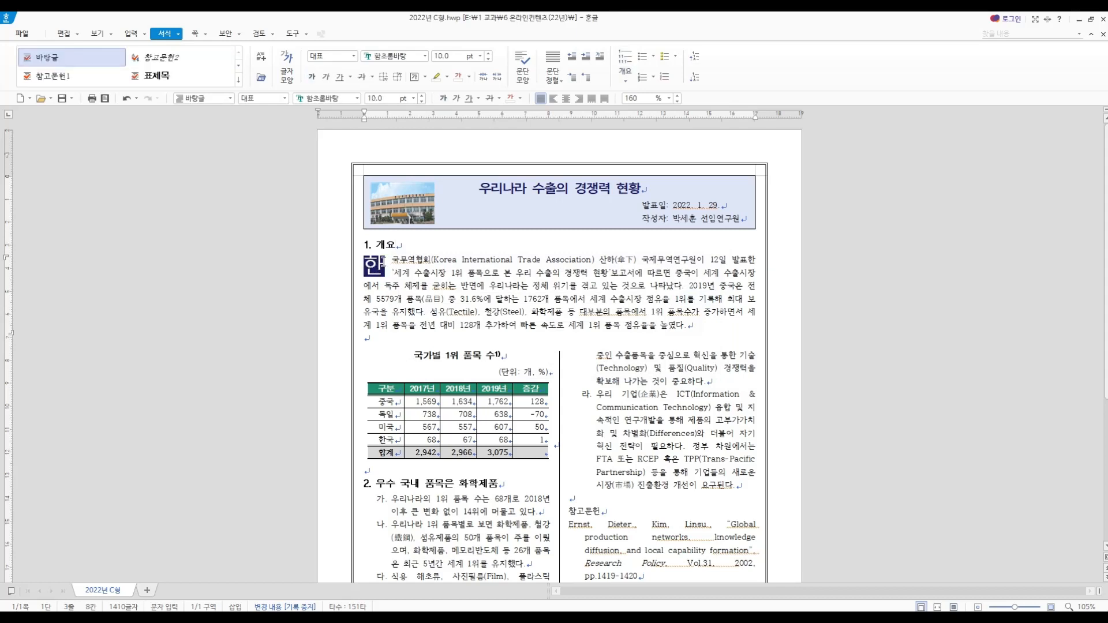
click(172, 37)
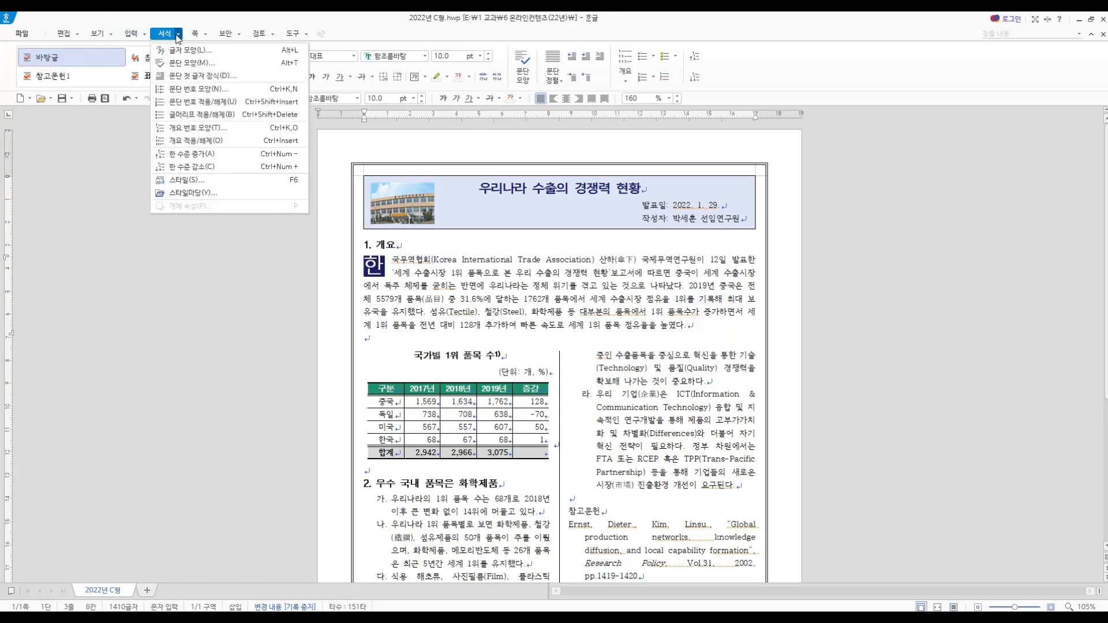
click(199, 75)
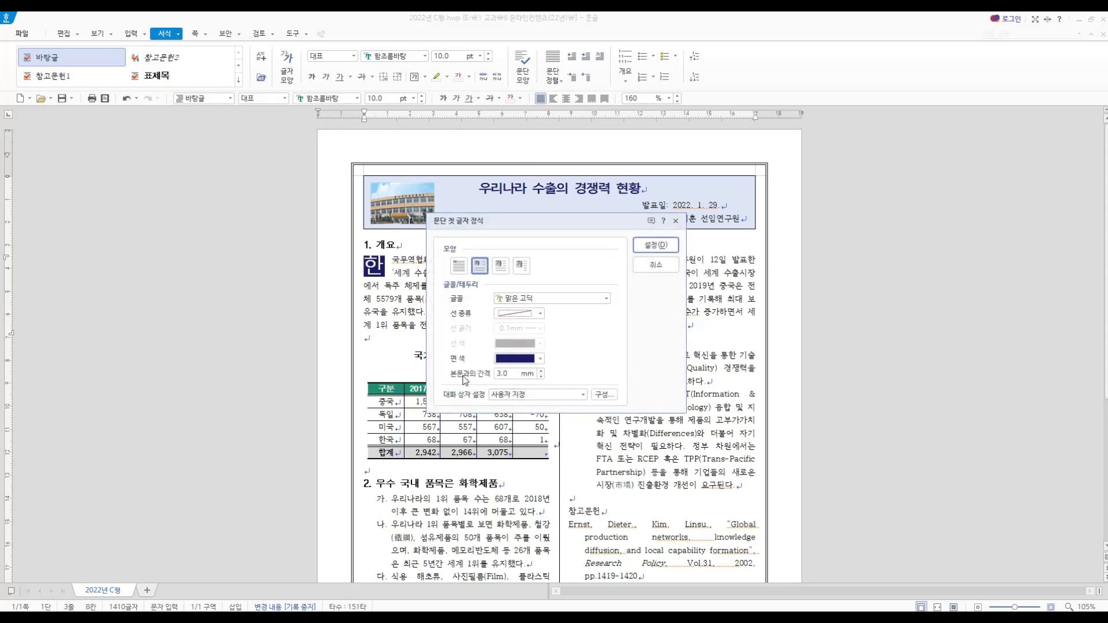
click(660, 267)
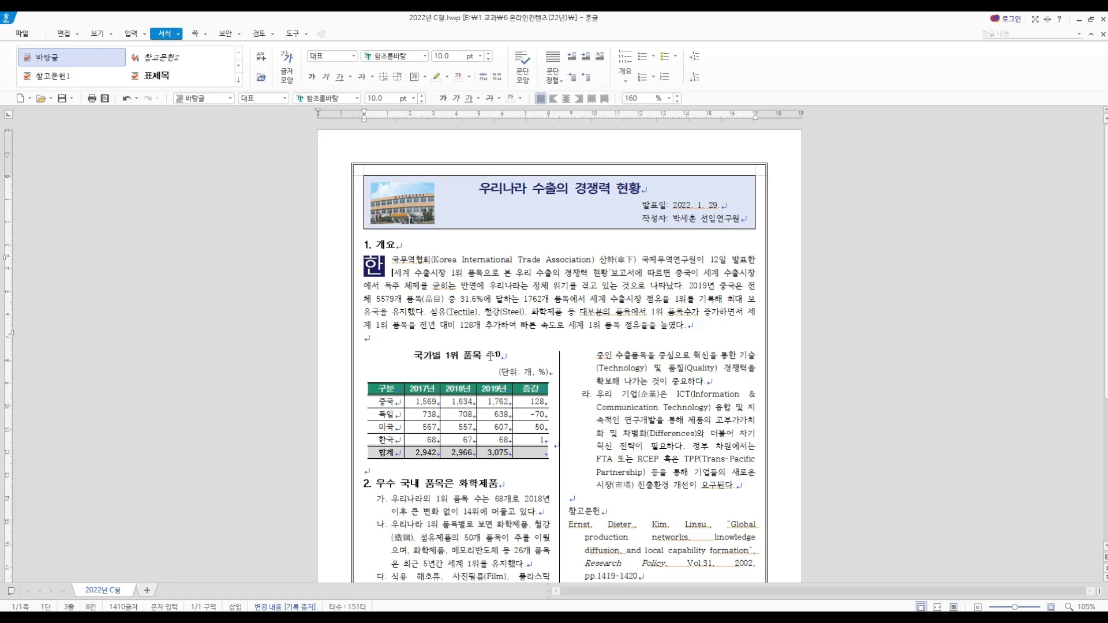
click(500, 357)
Switch the ribbon to the 입력 tab and review footnote 1) on the 국가별 1위 품목 수 title
click(132, 34)
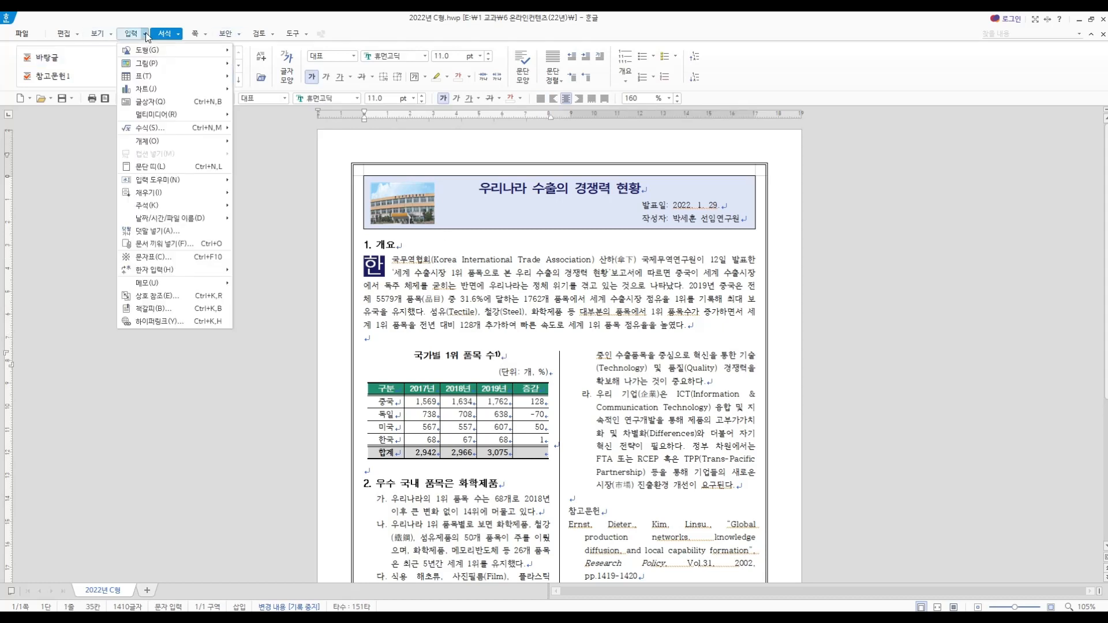
click(134, 34)
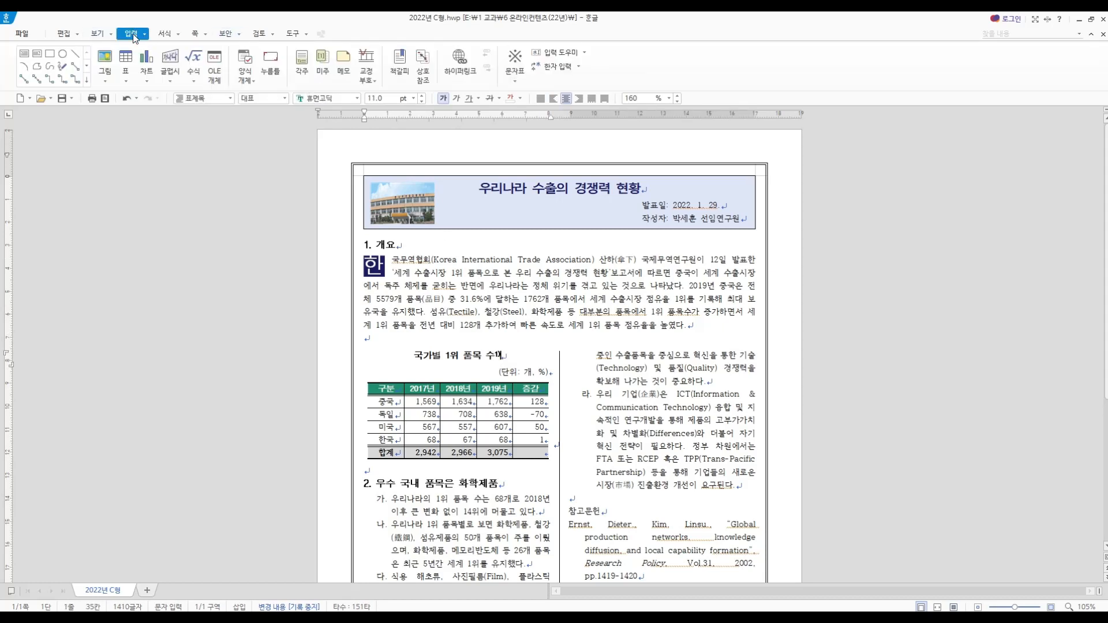
scroll(514, 408, down, 3)
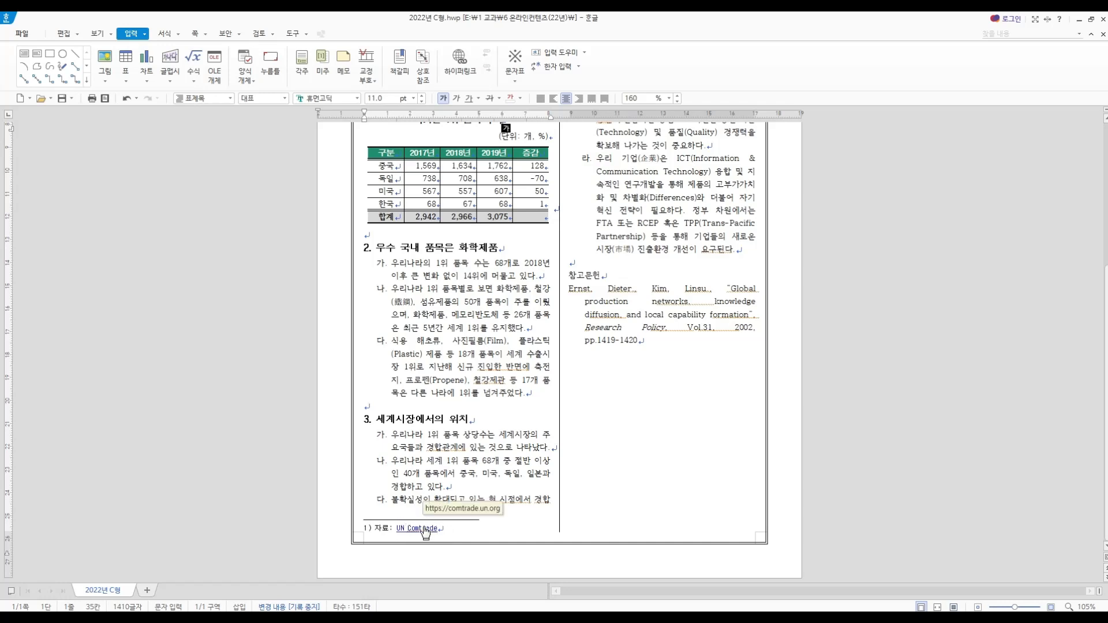
scroll(513, 422, up, 3)
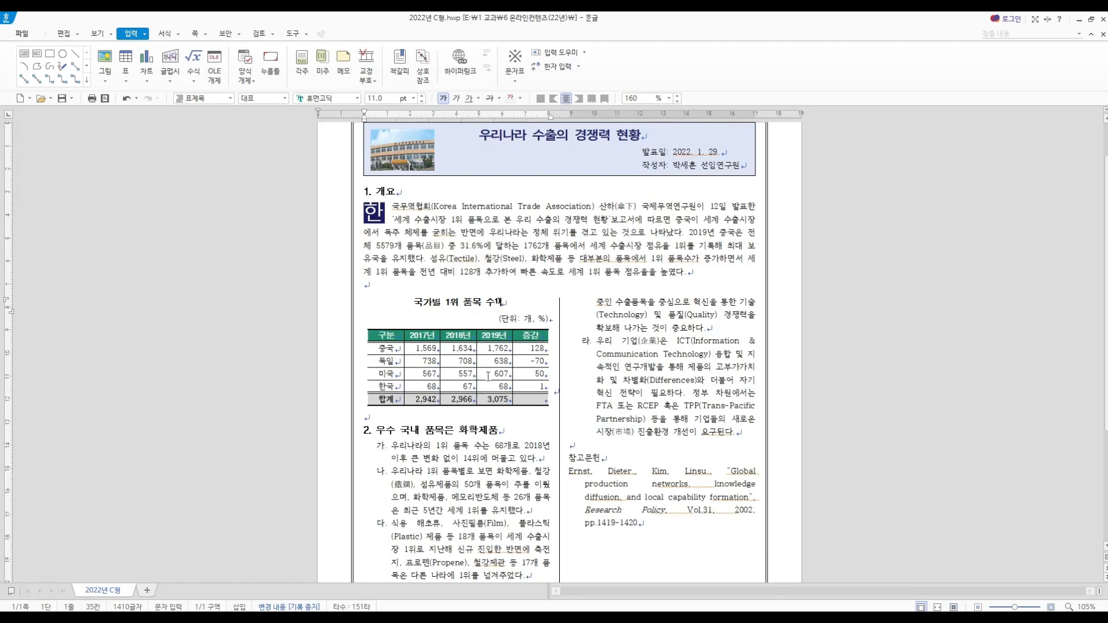
click(457, 333)
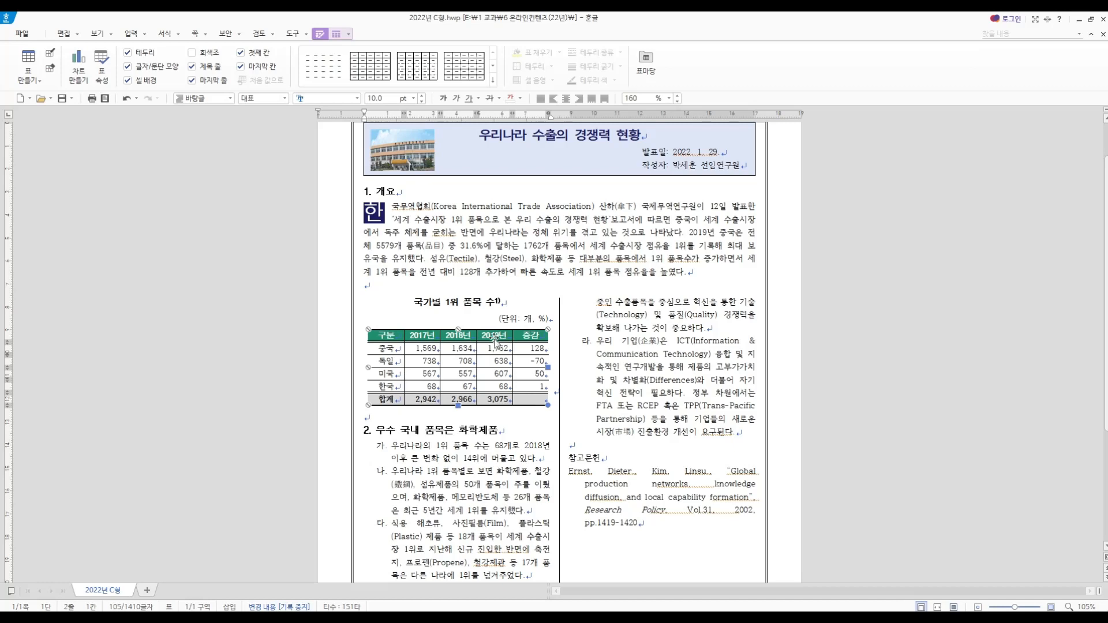
right_click(525, 334)
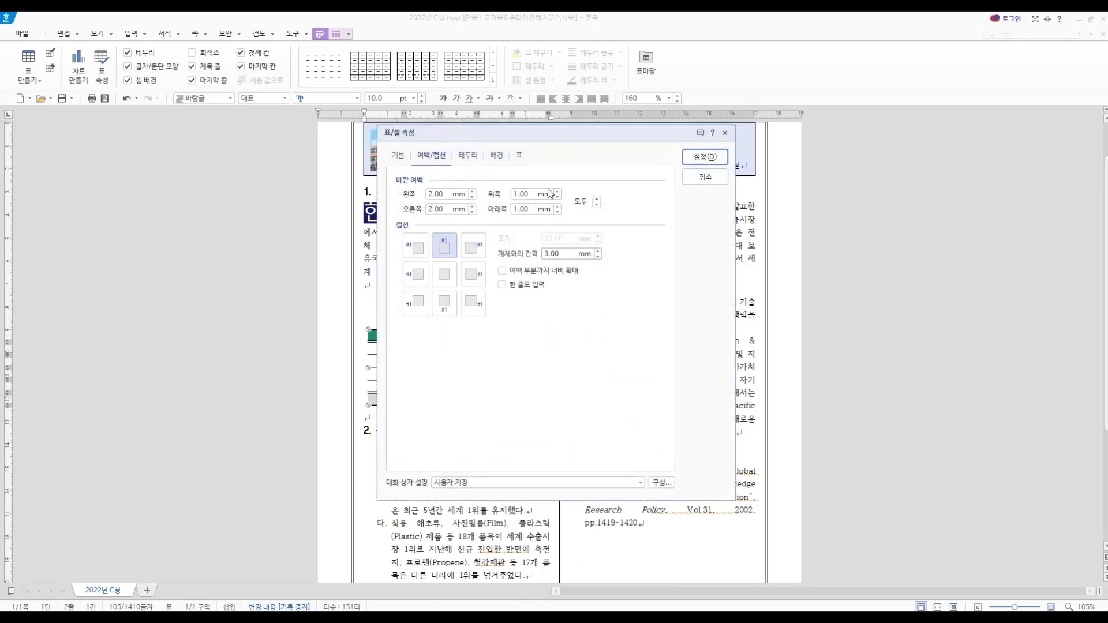
drag(567, 139, 745, 185)
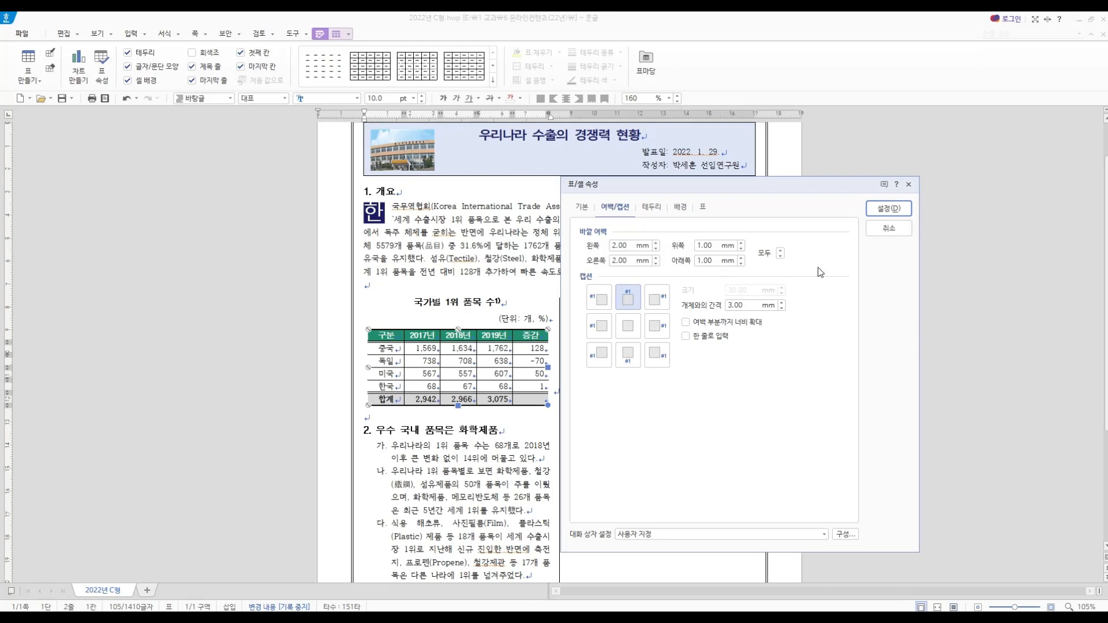
click(888, 228)
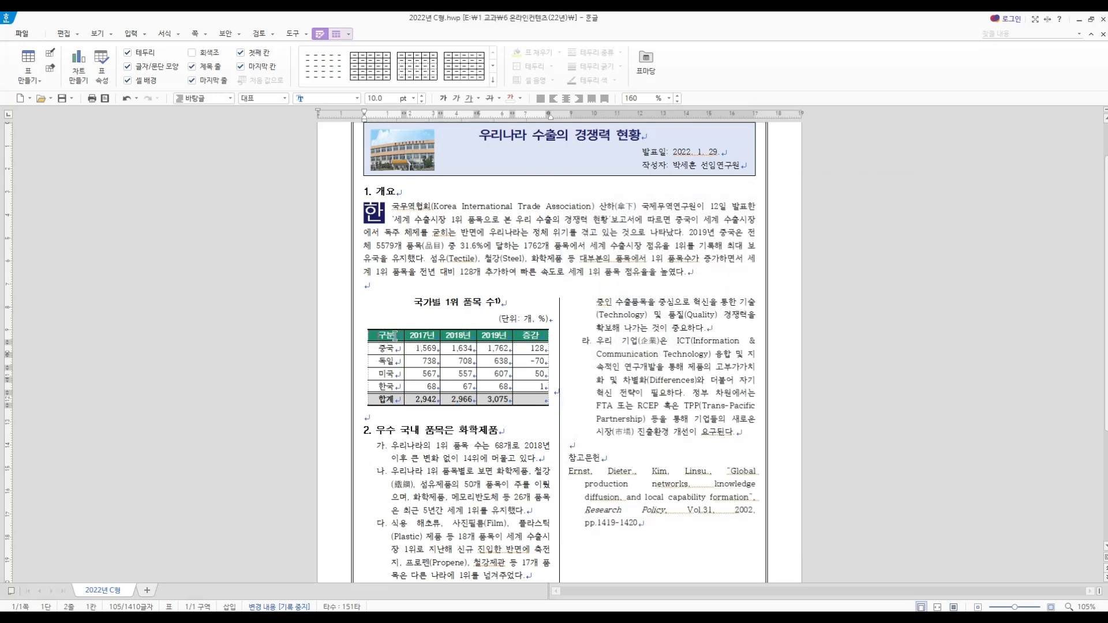
drag(399, 338, 535, 405)
right_click(536, 403)
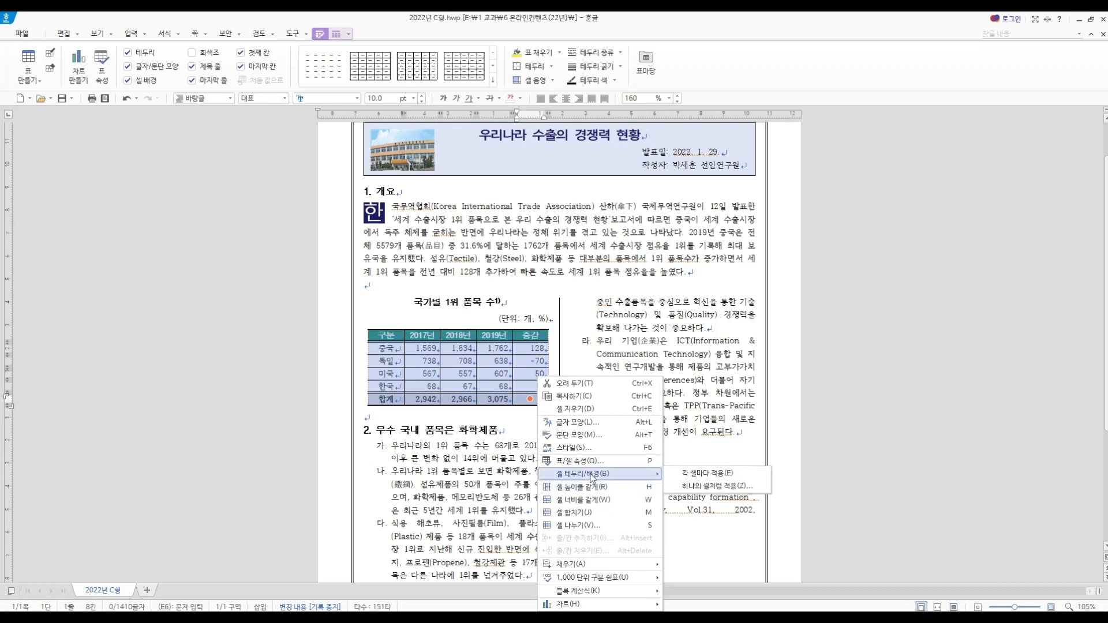
click(674, 475)
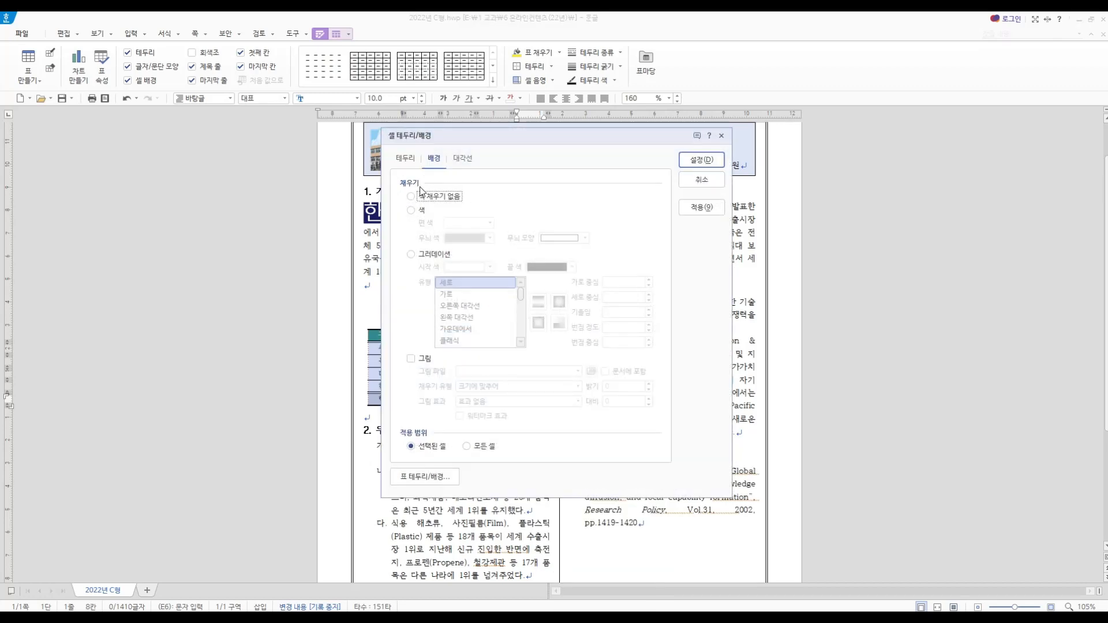
drag(546, 136, 773, 152)
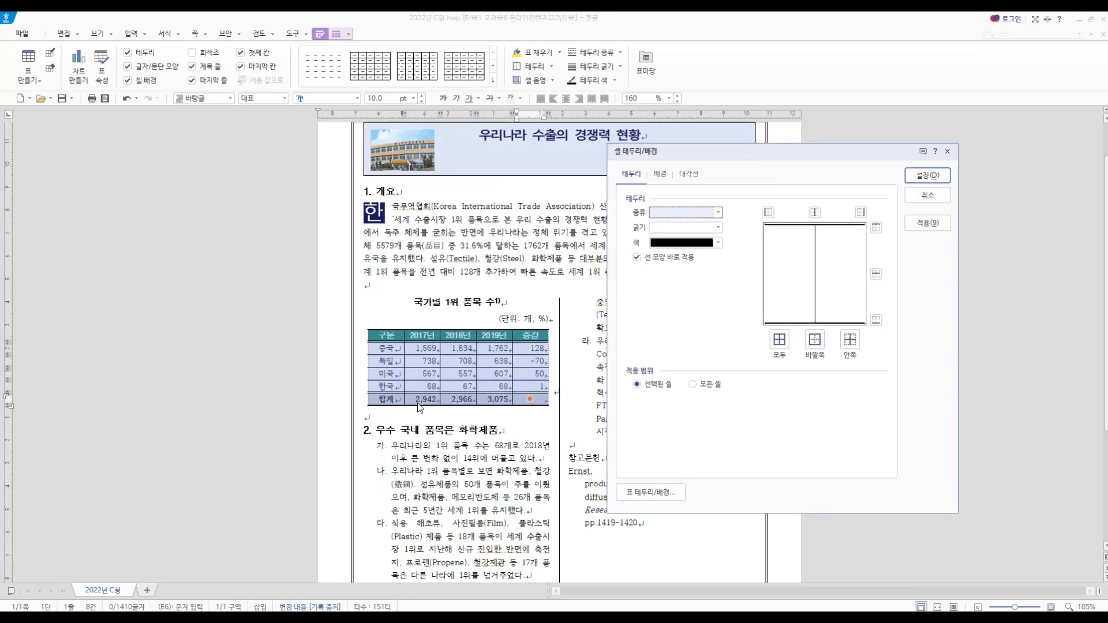
click(660, 174)
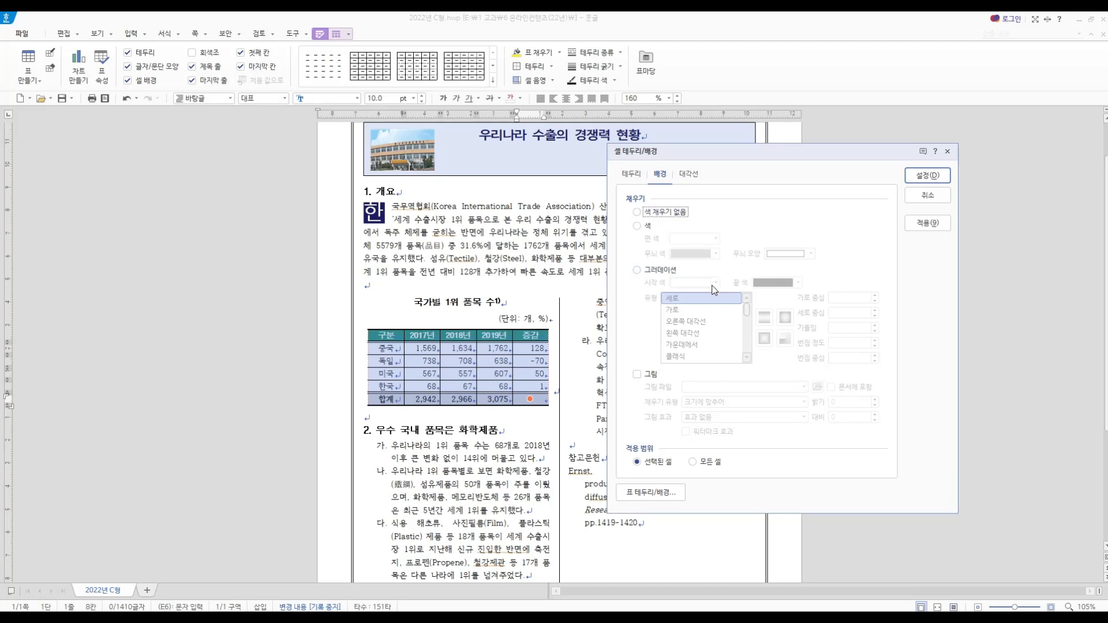
click(926, 178)
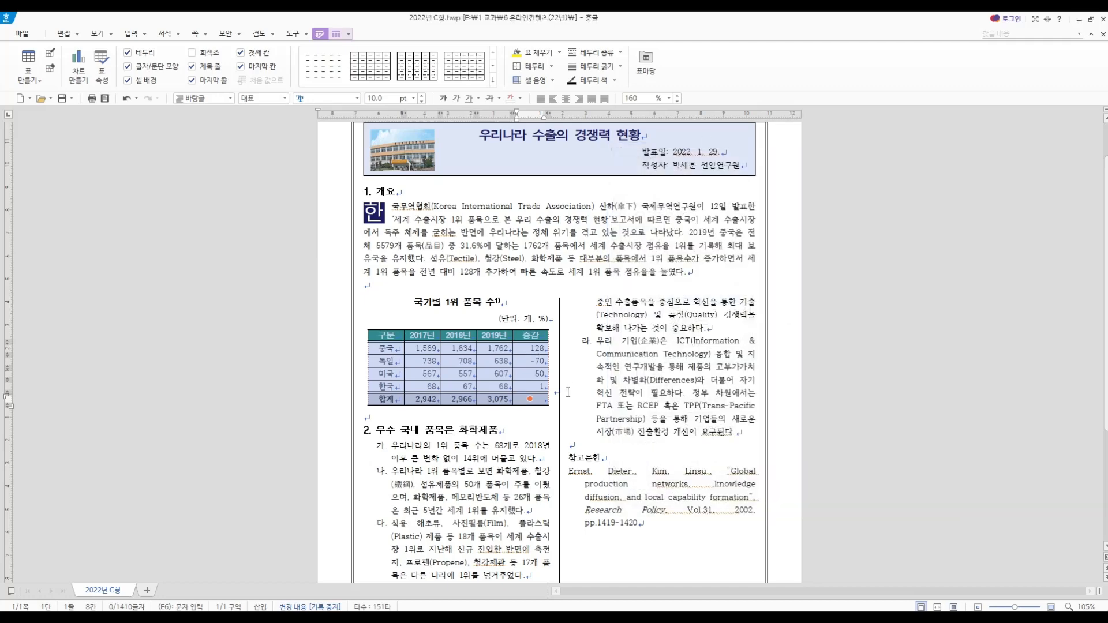
key(Escape)
key(shift+Escape)
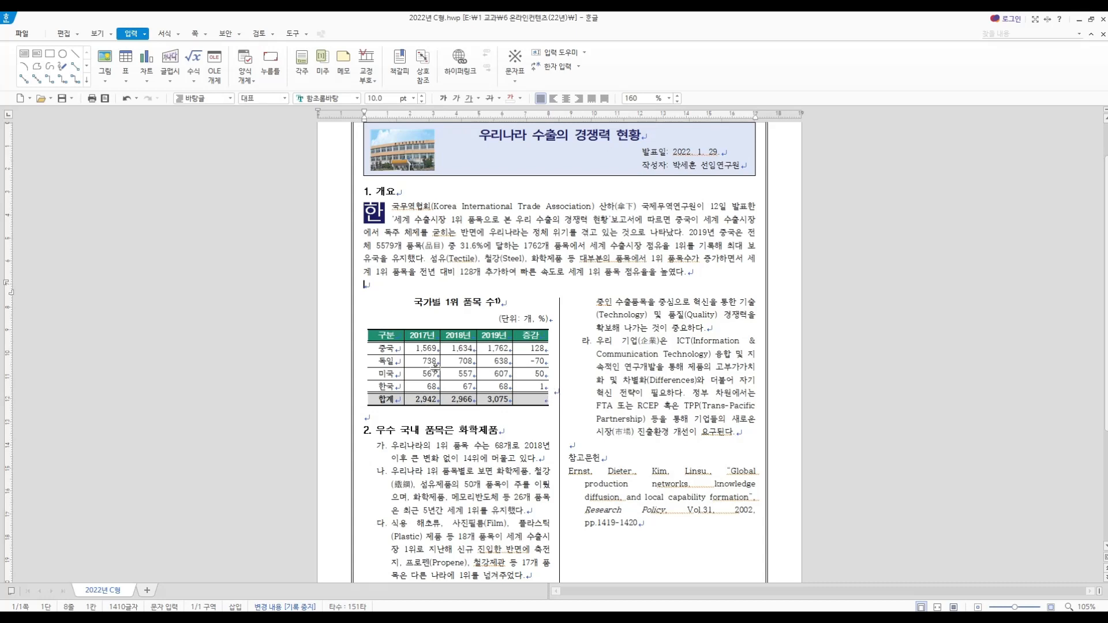
drag(414, 350, 496, 395)
drag(423, 348, 492, 399)
right_click(492, 399)
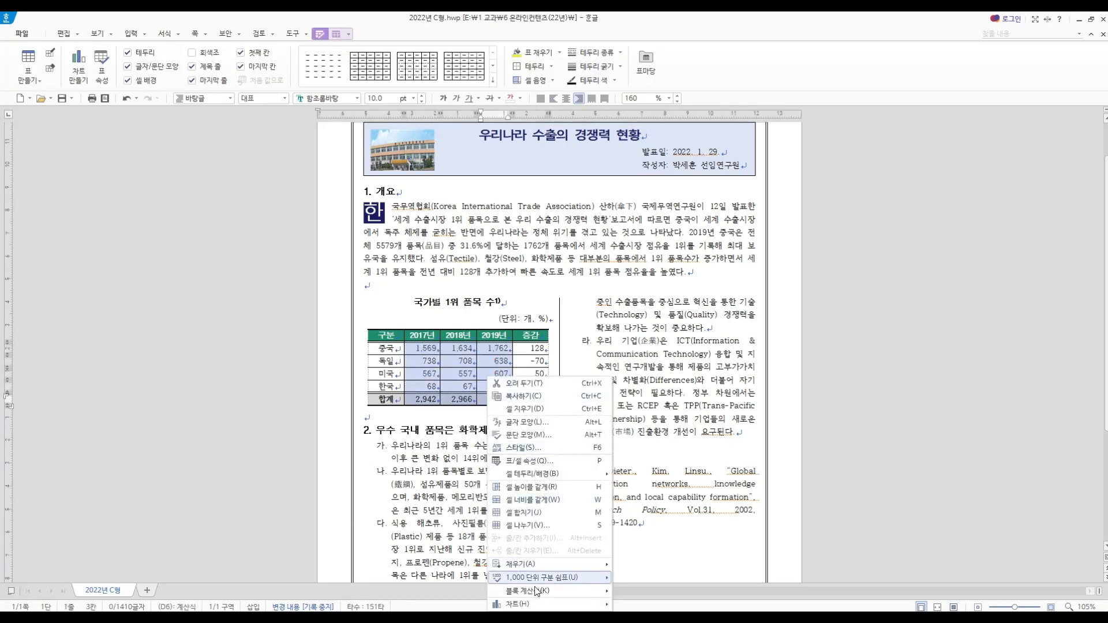
mouse_move(577, 591)
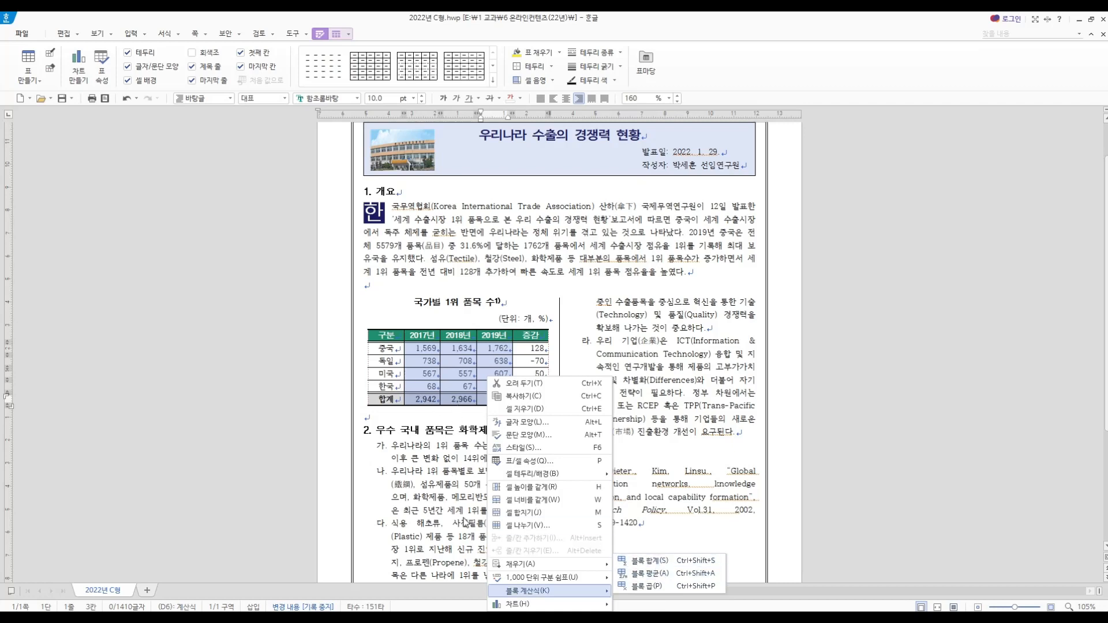
click(459, 399)
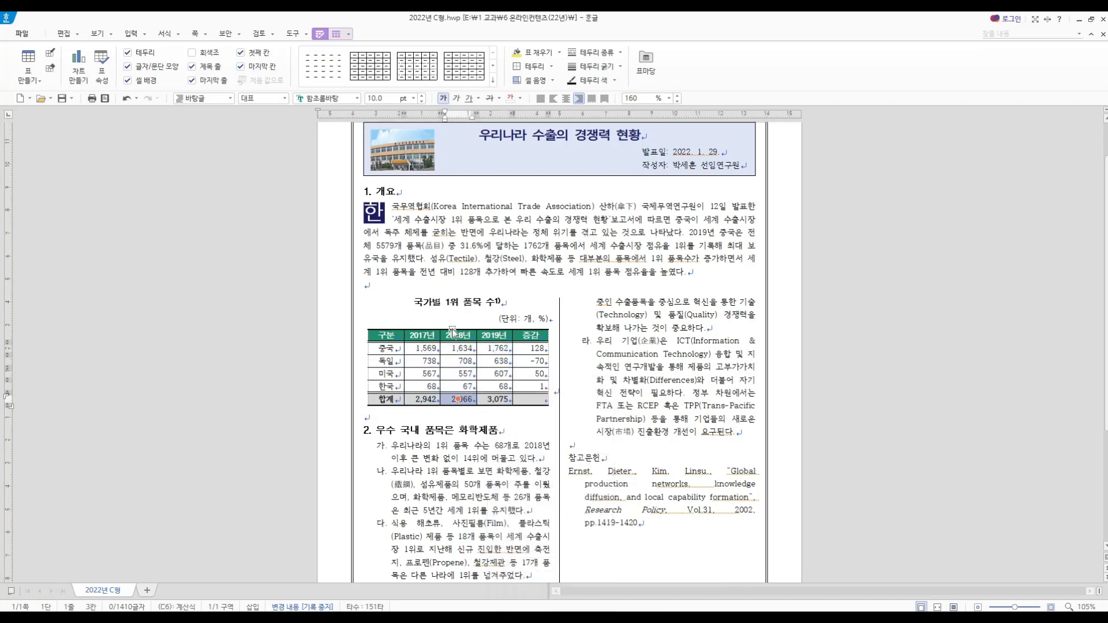
click(337, 35)
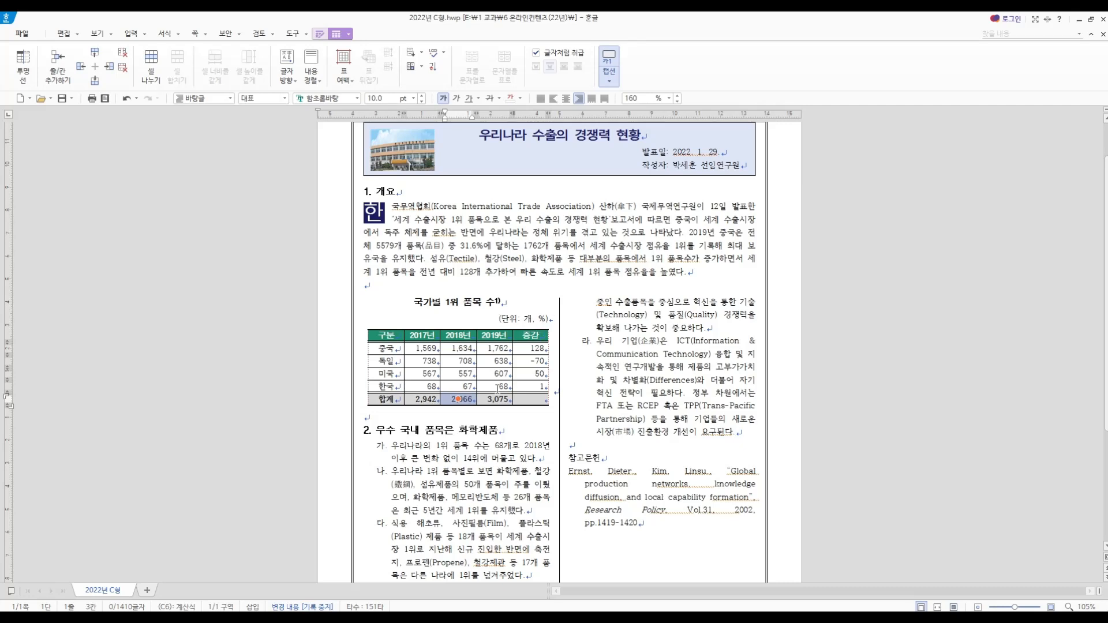
click(552, 405)
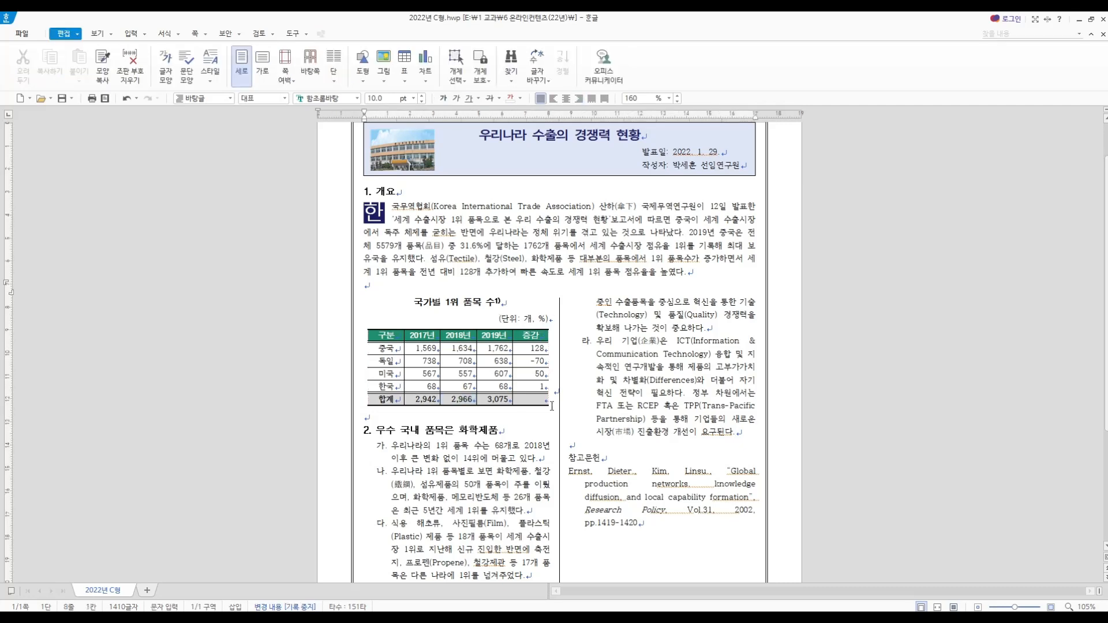